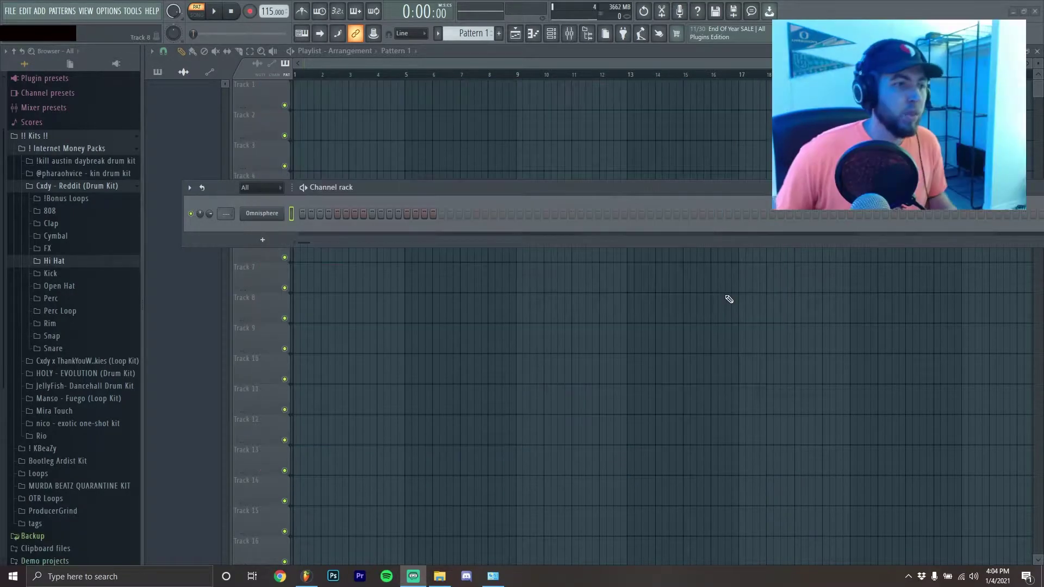
Step: Open the Omnisphere instrument, view the main page of its LA Custom C7 Grand Piano patch, and close it
left_click(262, 213)
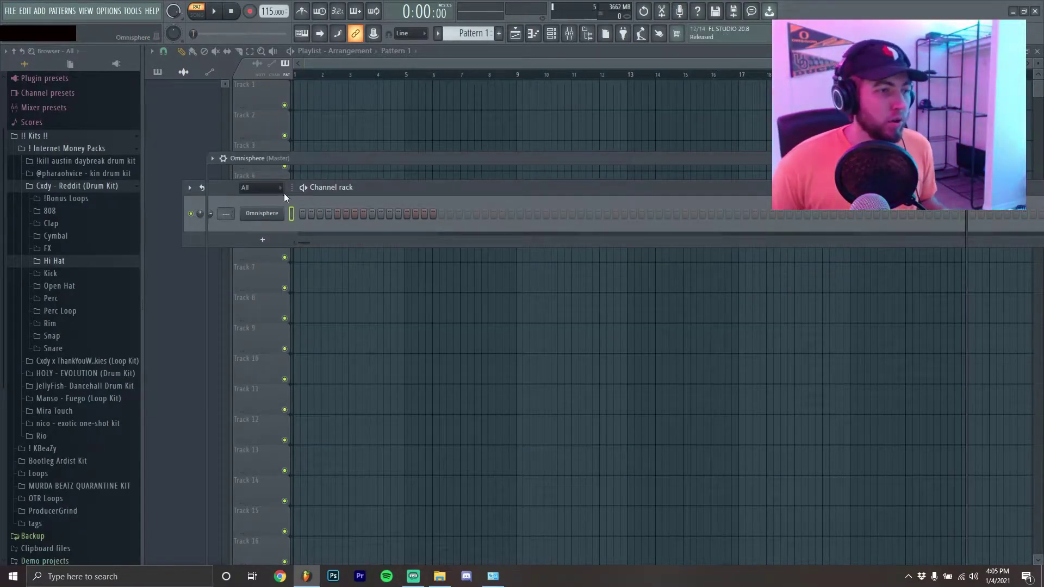
left_click_drag(596, 170, 596, 89)
left_click(959, 90)
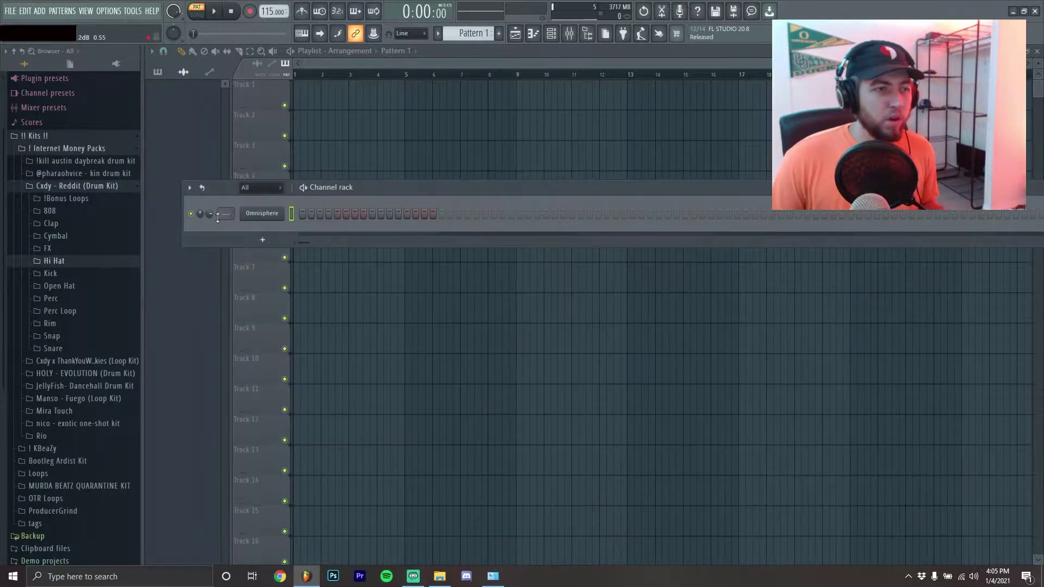
right_click(261, 214)
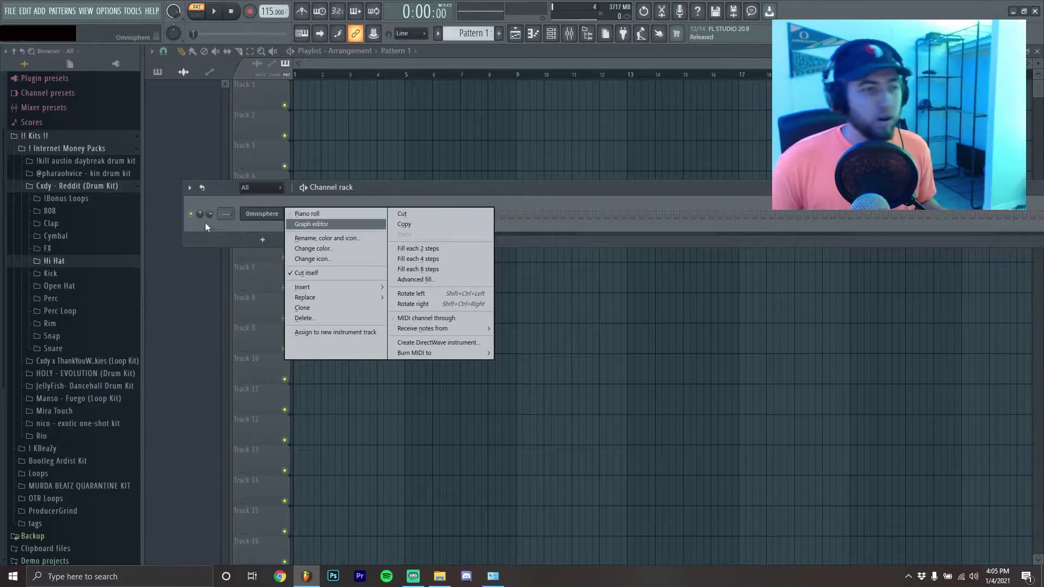
left_click(326, 224)
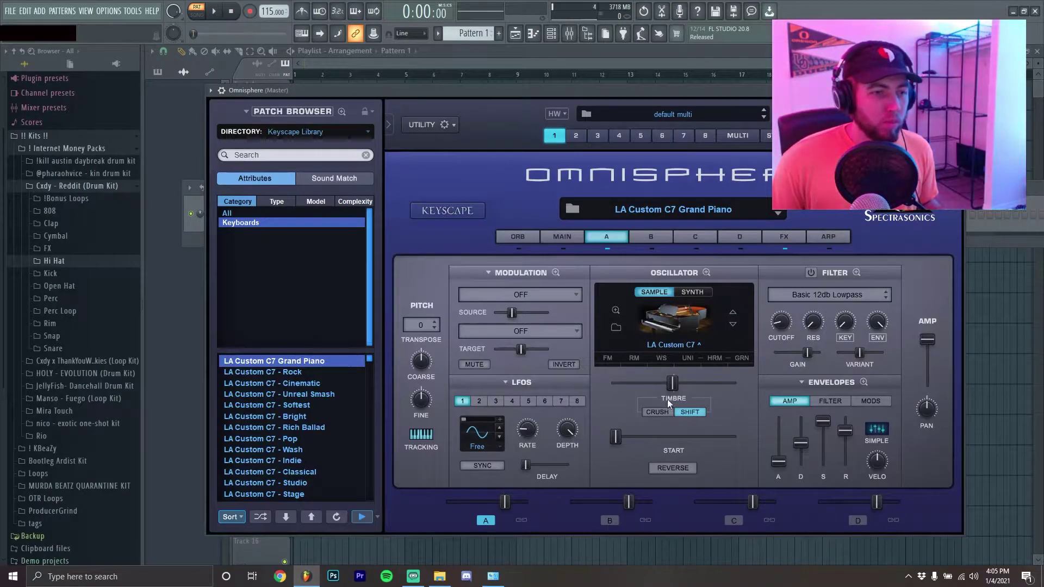
left_click(566, 235)
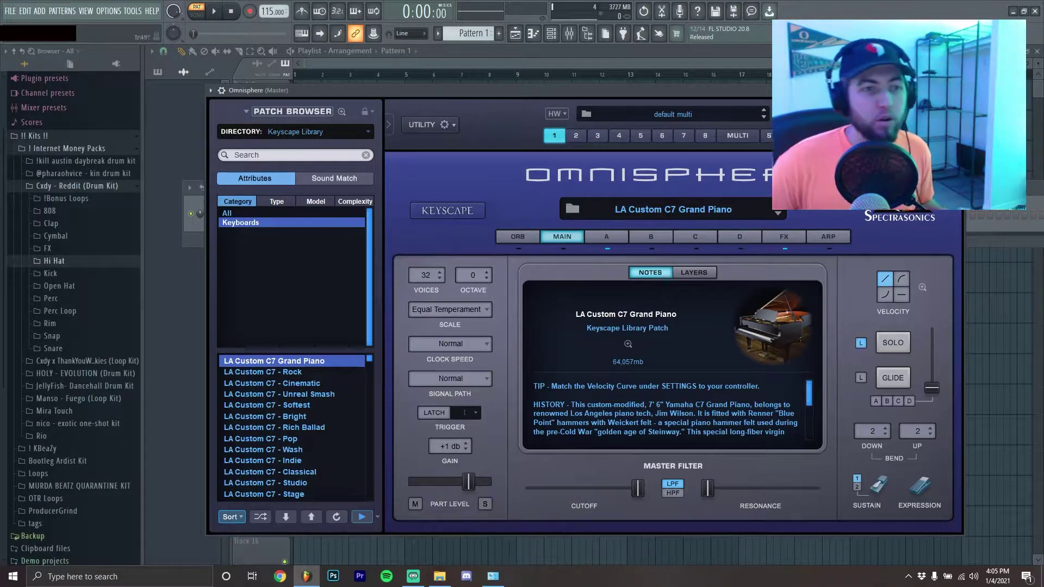
key("Escape")
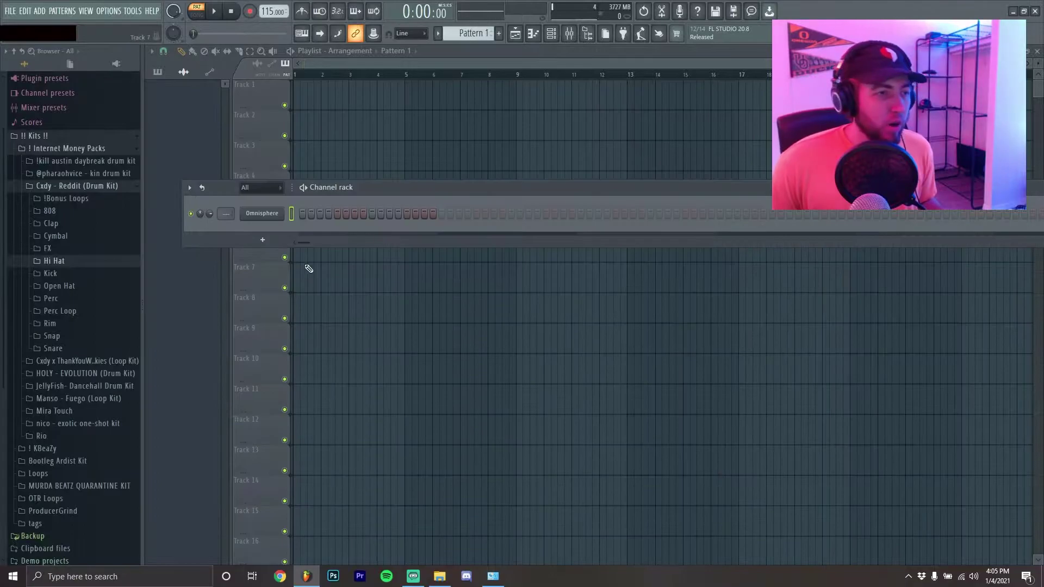
Step: Open the Omnisphere channel's piano roll and set its scale highlighting to D Minor Natural (Aeolian)
right_click(280, 213)
left_click(332, 214)
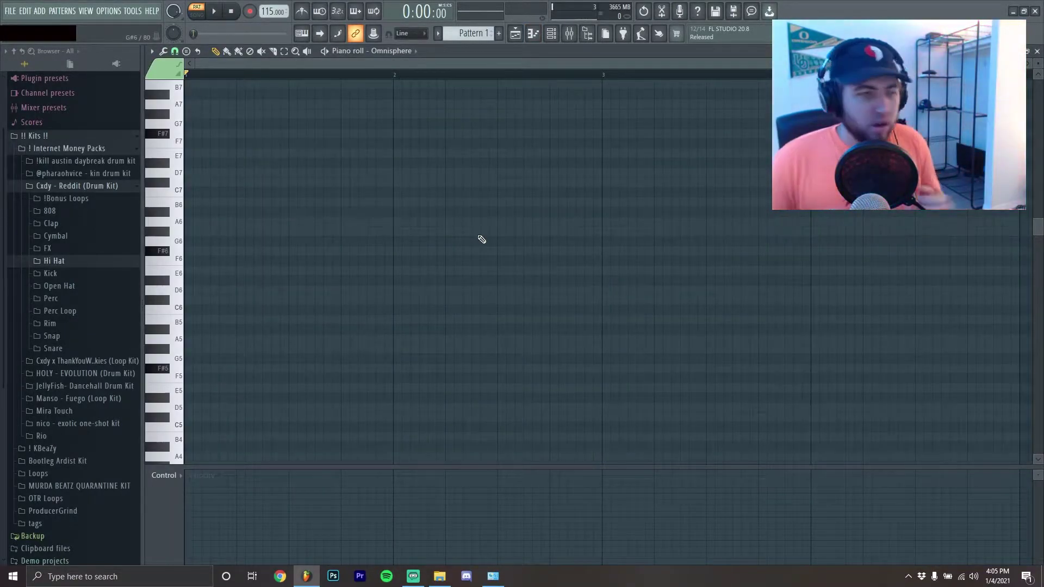
left_click(152, 52)
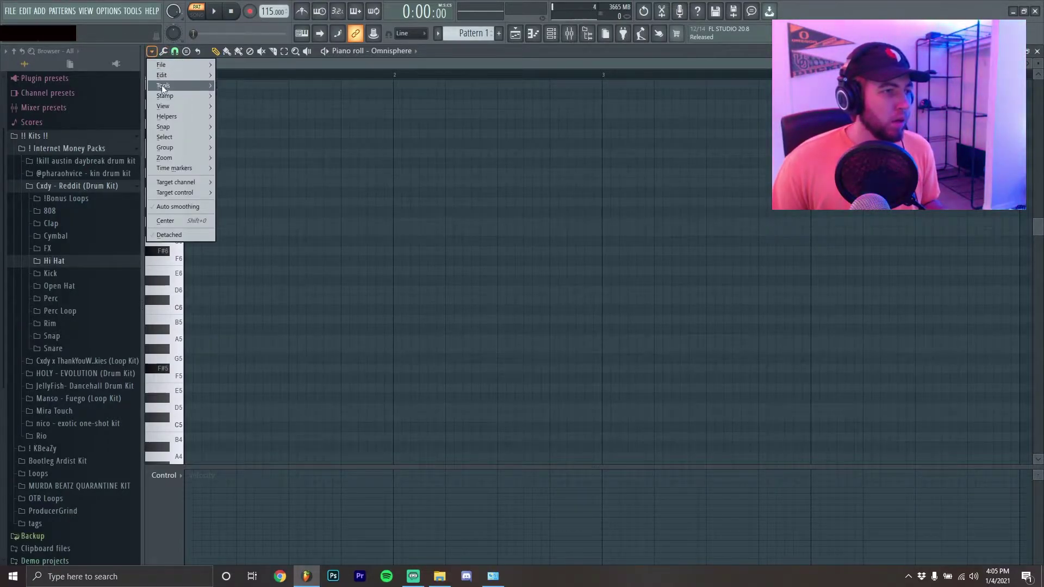
mouse_move(173, 117)
mouse_move(244, 127)
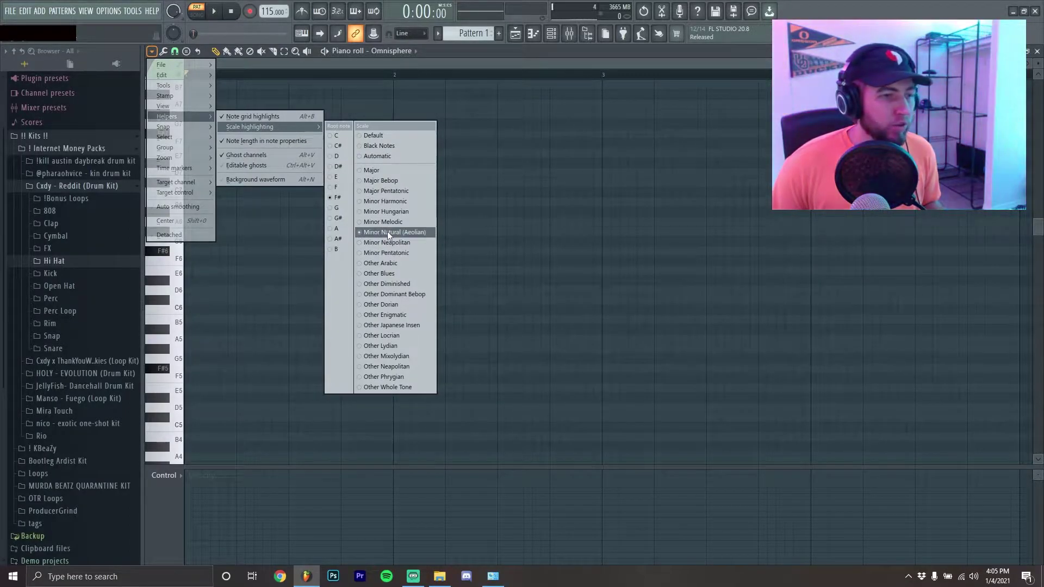
left_click(457, 245)
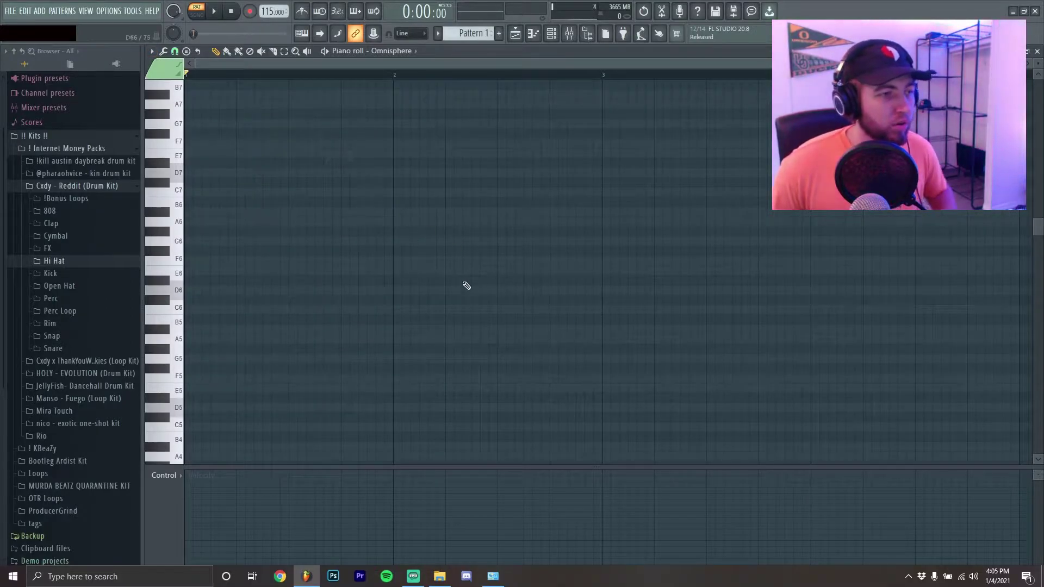
Step: Draw consecutive root notes D4, G4, F4 and E4 across the first four bars, alternating one long and one shorter note
scroll(253, 282, "down", 5)
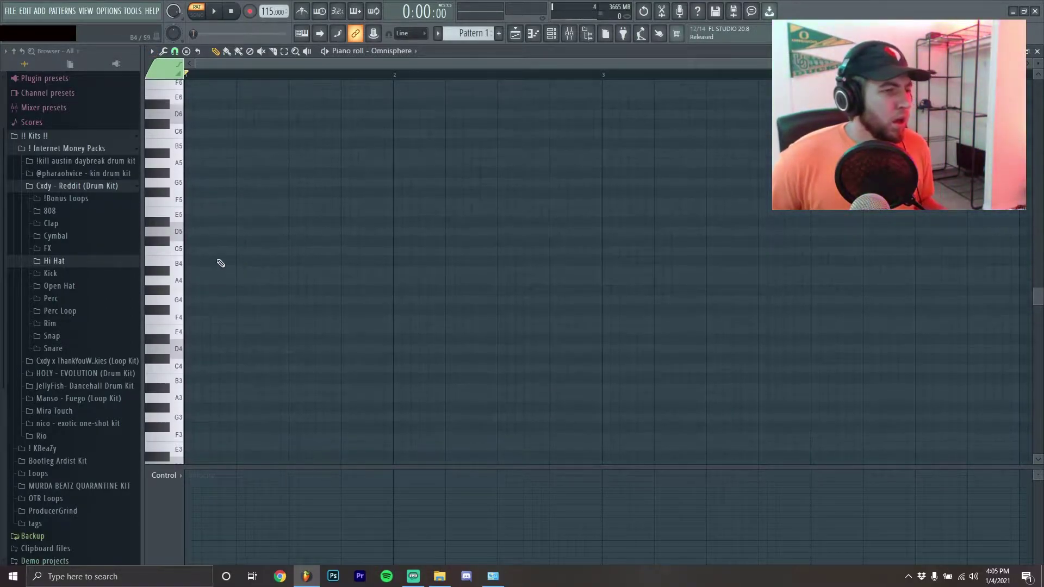
scroll(243, 248, "down", 2)
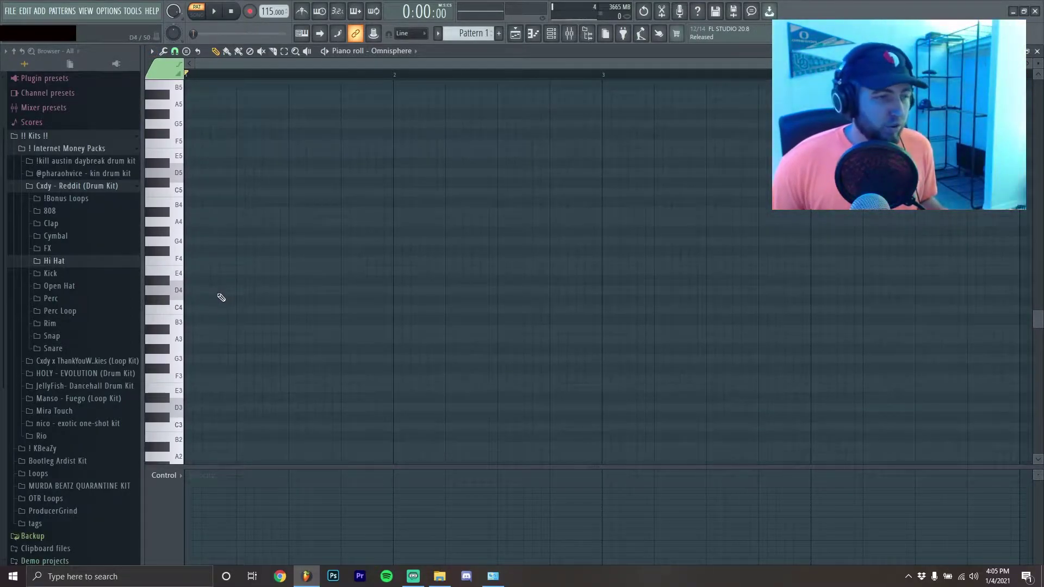
left_click(219, 293)
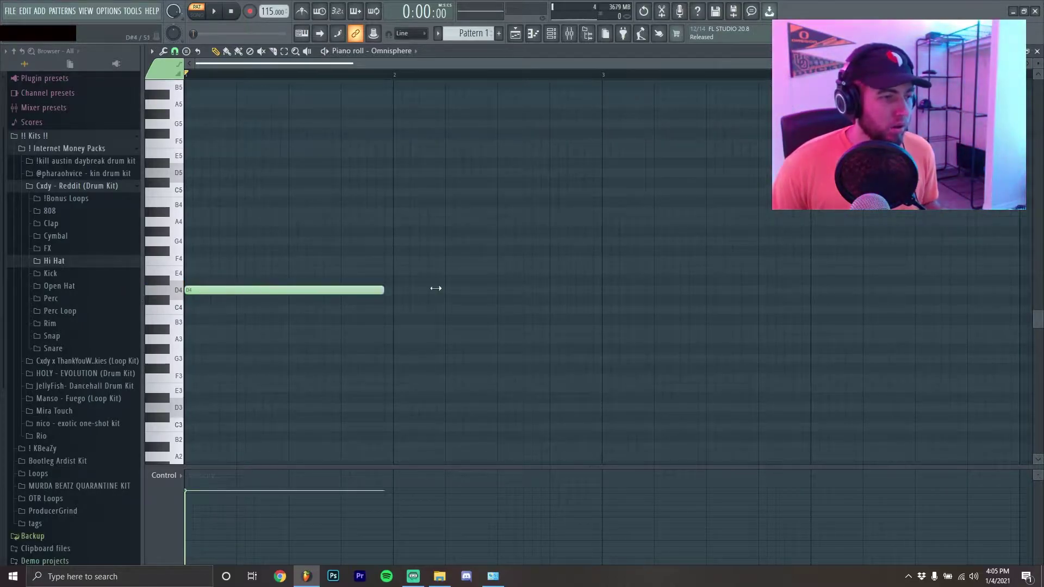
scroll(394, 320, "down", 2)
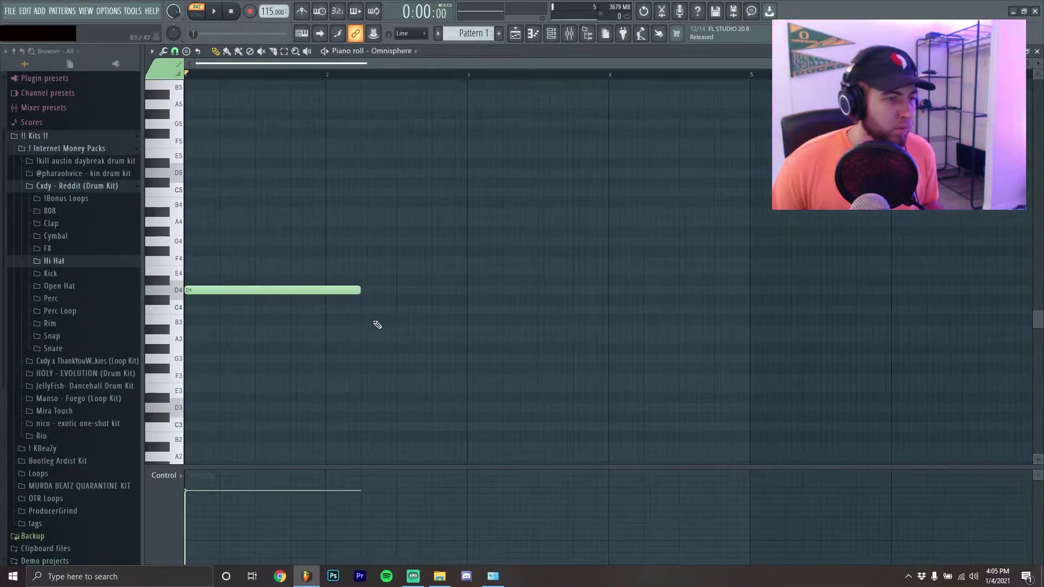
left_click(368, 310)
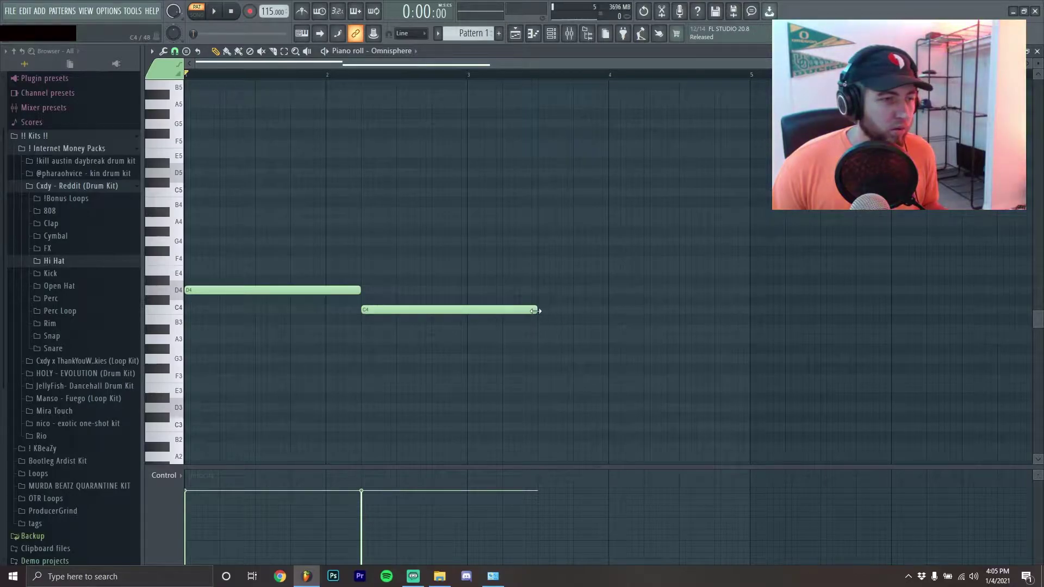
left_click_drag(400, 309, 392, 242)
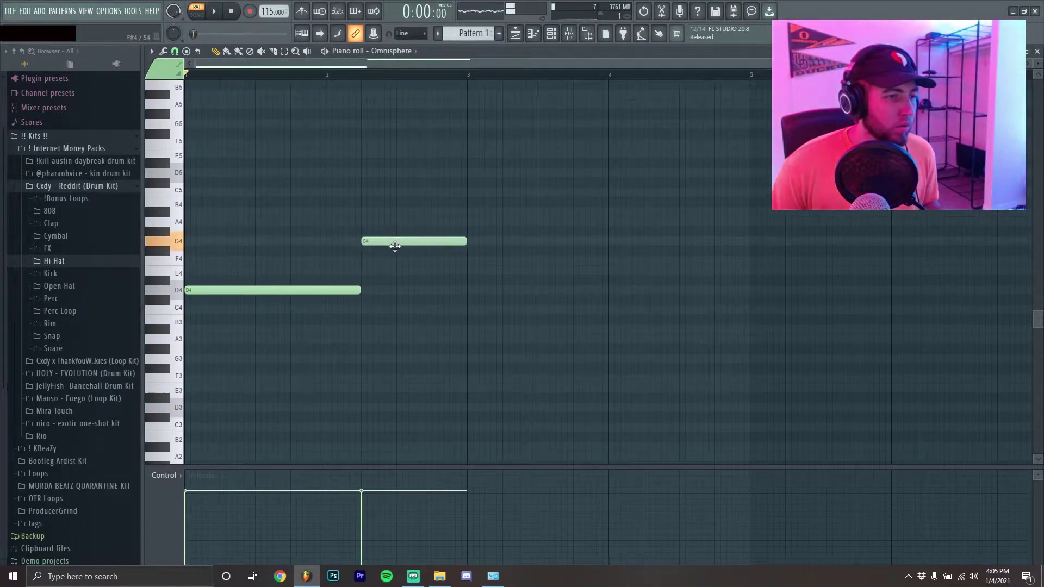
left_click(473, 262)
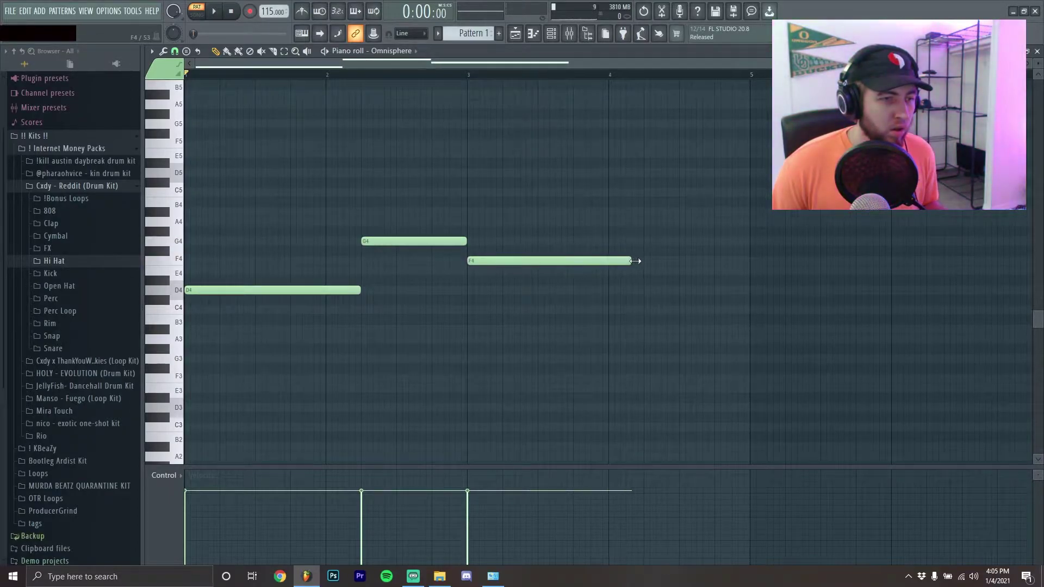
left_click(647, 272)
Step: Play back the root-note line and set the project tempo to 142 BPM
key("space")
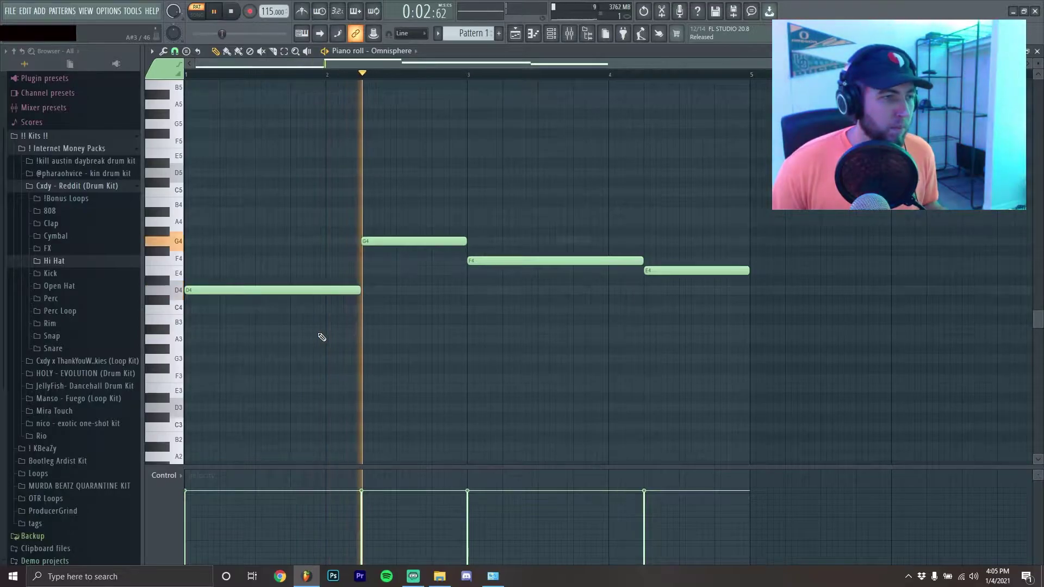
key("space")
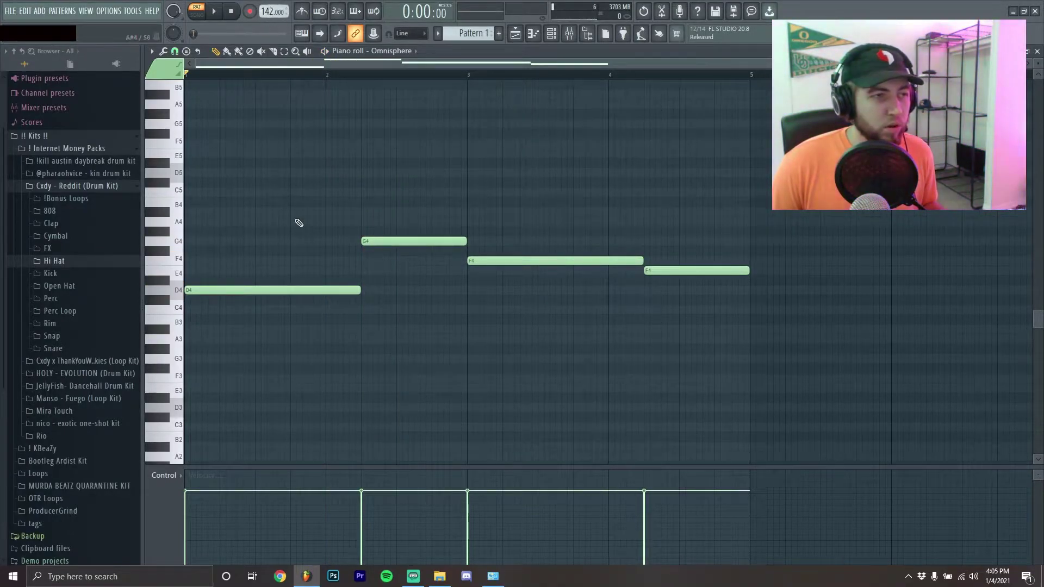
key("space")
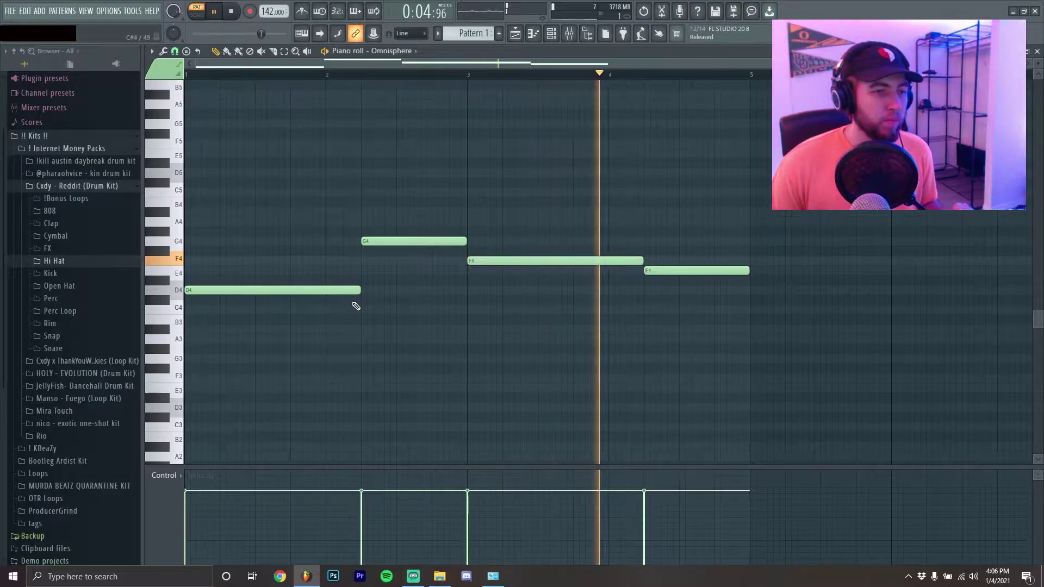
key("space")
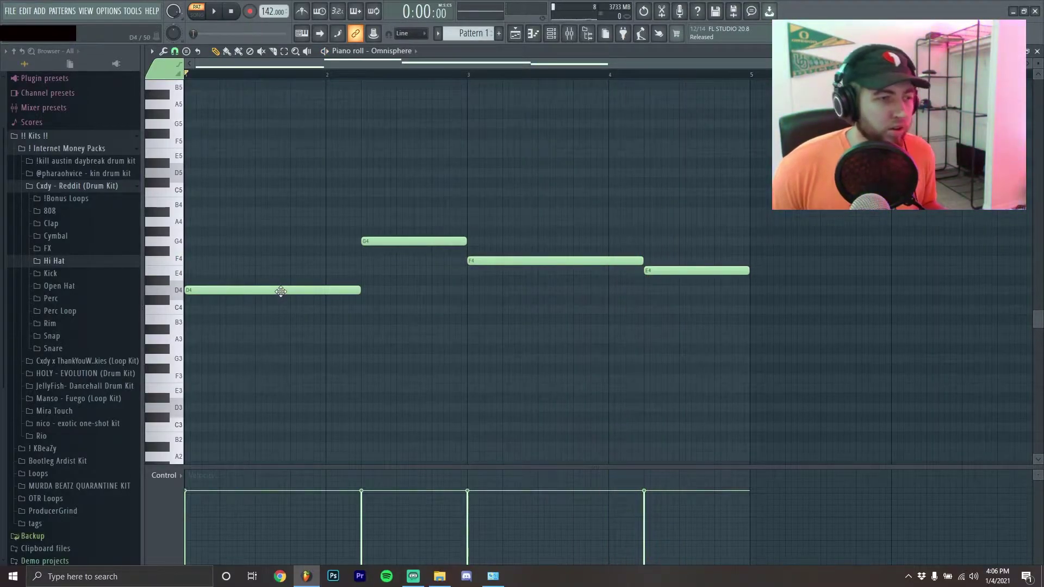
Step: Stack F4 and A4 above the opening D4 note at the same length to form the first chord
left_click(190, 261)
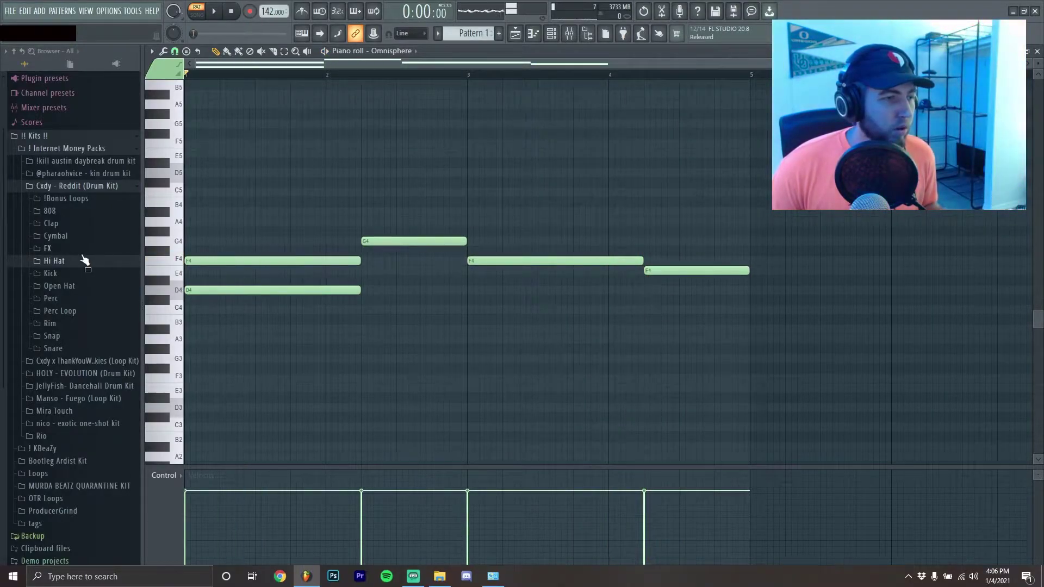
left_click(243, 222)
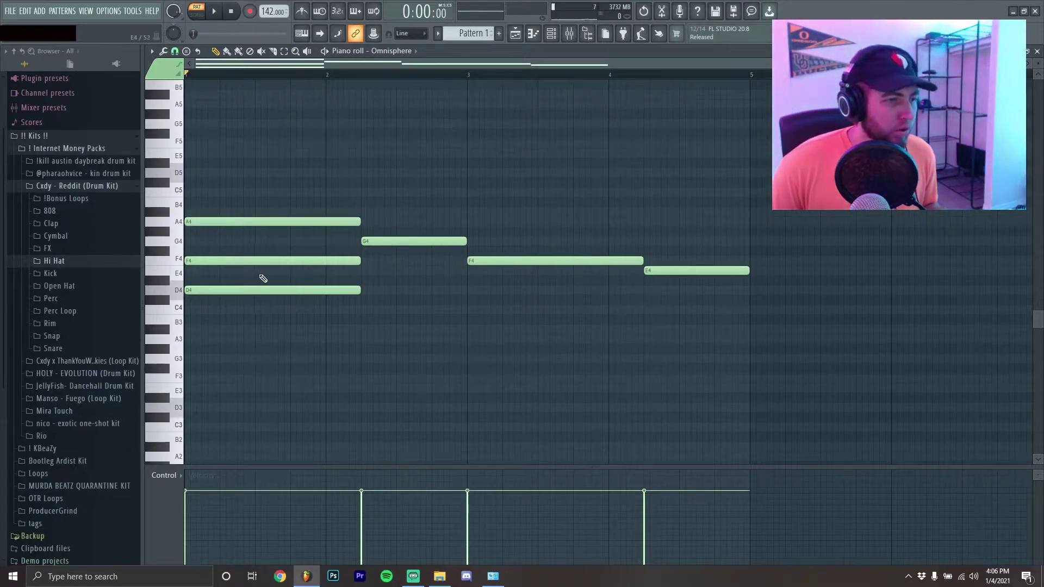
scroll(309, 289, "up", 3)
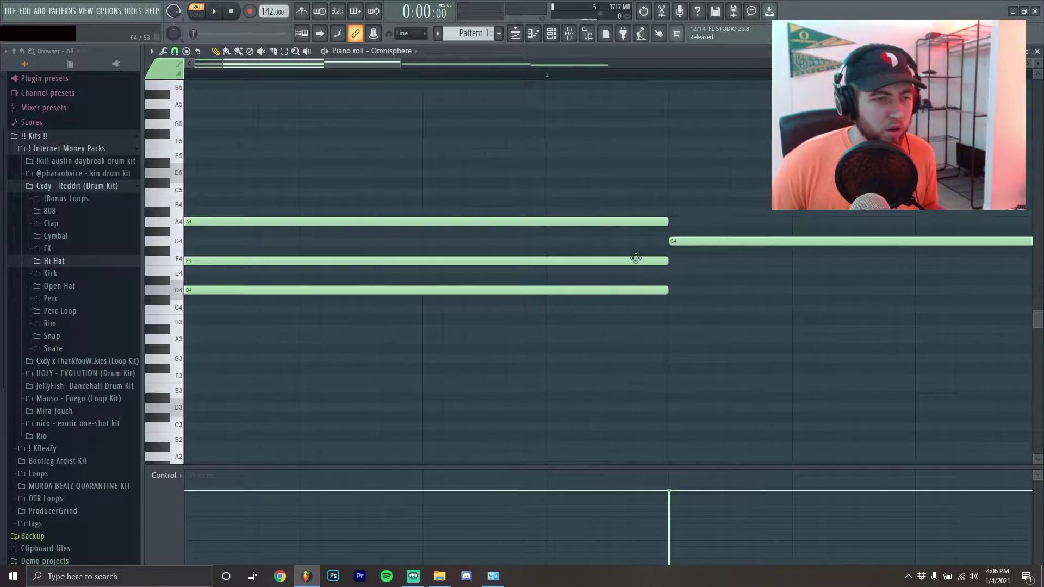
left_click_drag(635, 270, 630, 259)
left_click_drag(424, 221, 384, 219)
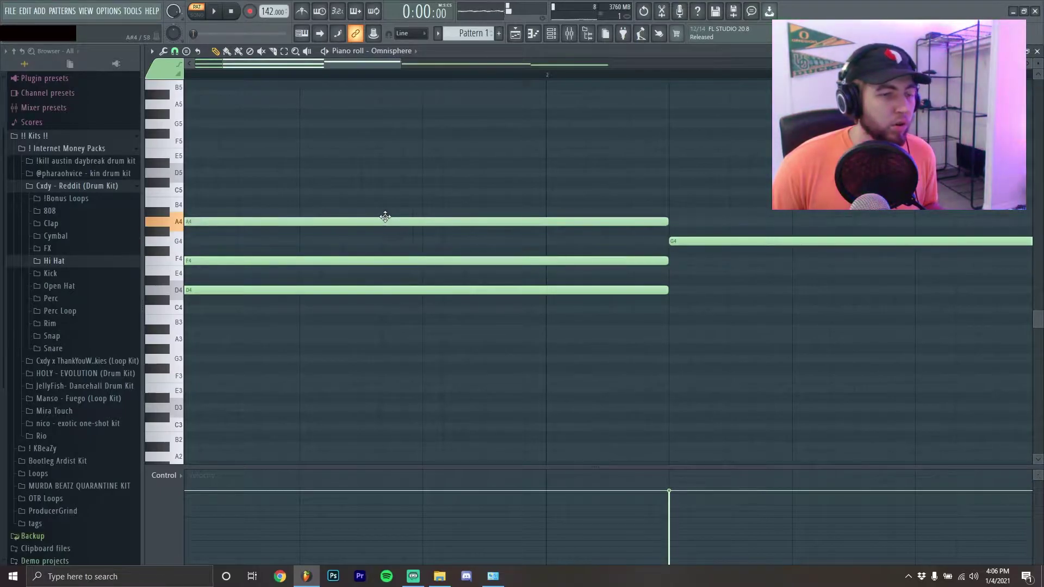
Step: Stack A#4 and D5 over G4, A4 and C5 over F4, and G4 and A#4 over E4, and play back the progression
scroll(527, 354, "down", 3)
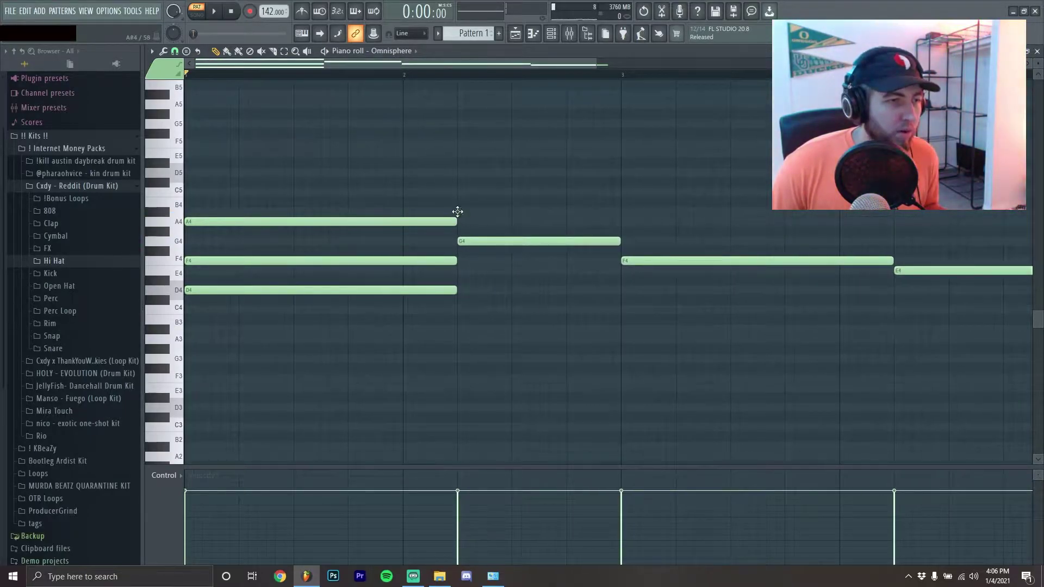
left_click(461, 212)
left_click(462, 173)
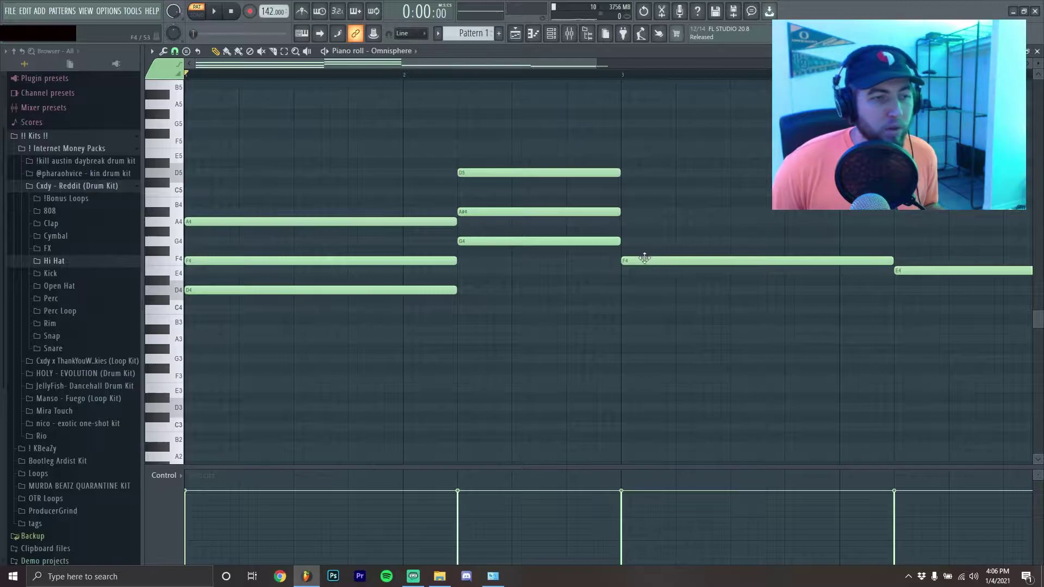
left_click(627, 221)
left_click(626, 191)
scroll(725, 386, "down", 3)
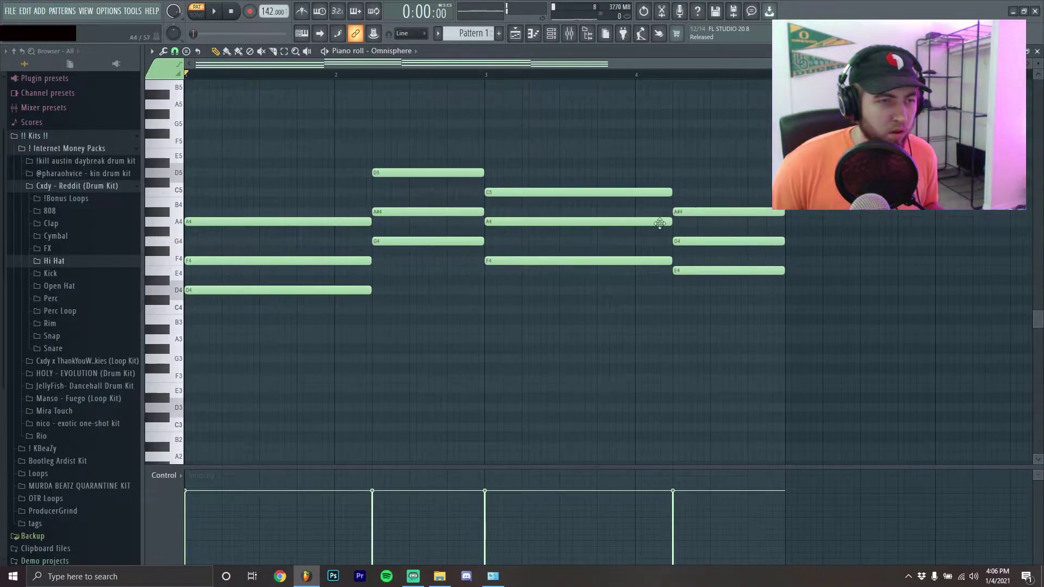
scroll(180, 324, "down", 2)
key("space")
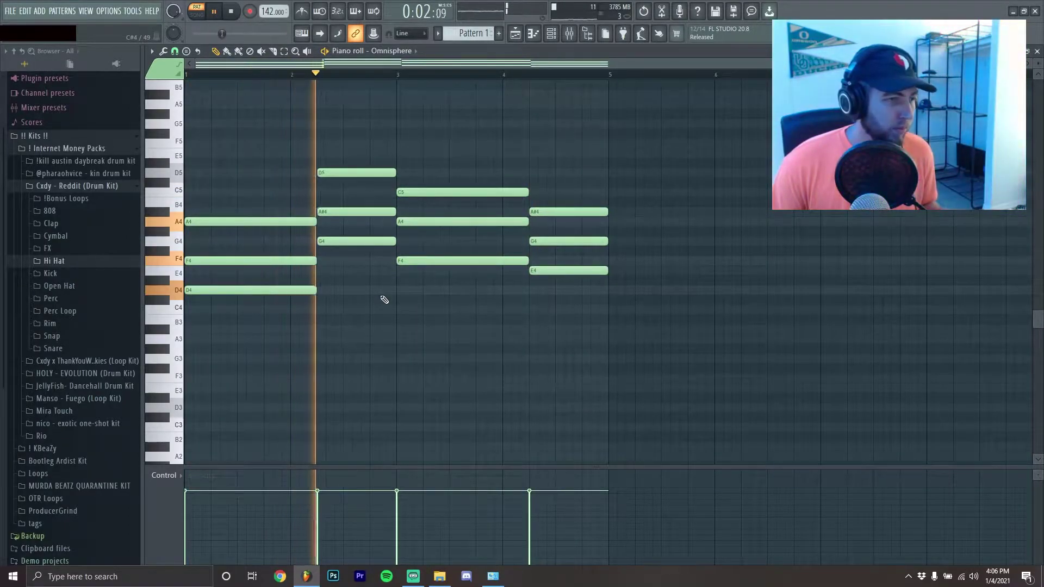
key("space")
Step: Move the second chord's notes down to C4, E4 and G4 and play back the progression
left_click_drag(339, 244, 336, 310)
left_click_drag(340, 211, 338, 272)
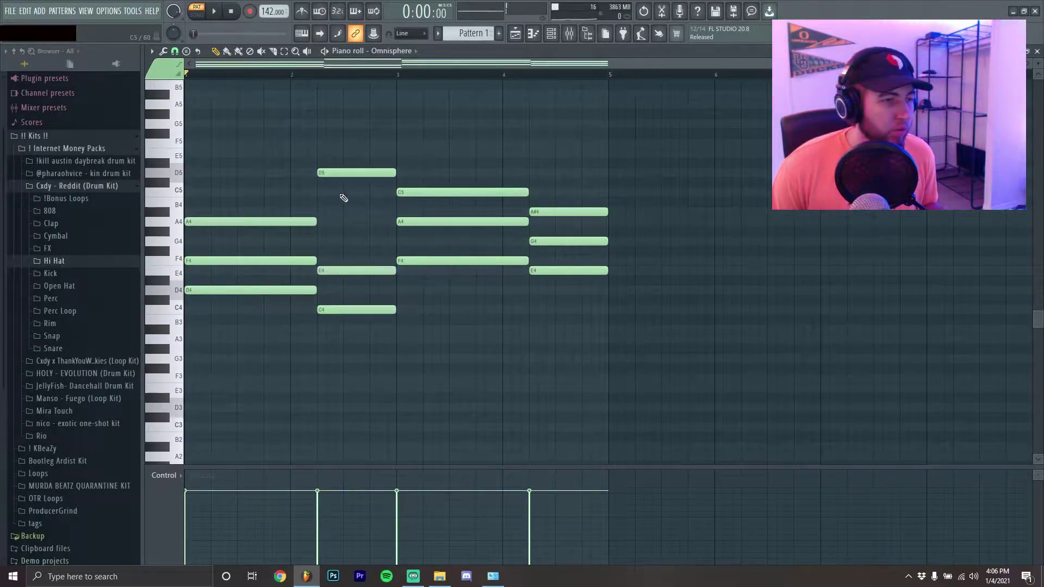
left_click_drag(341, 169, 336, 244)
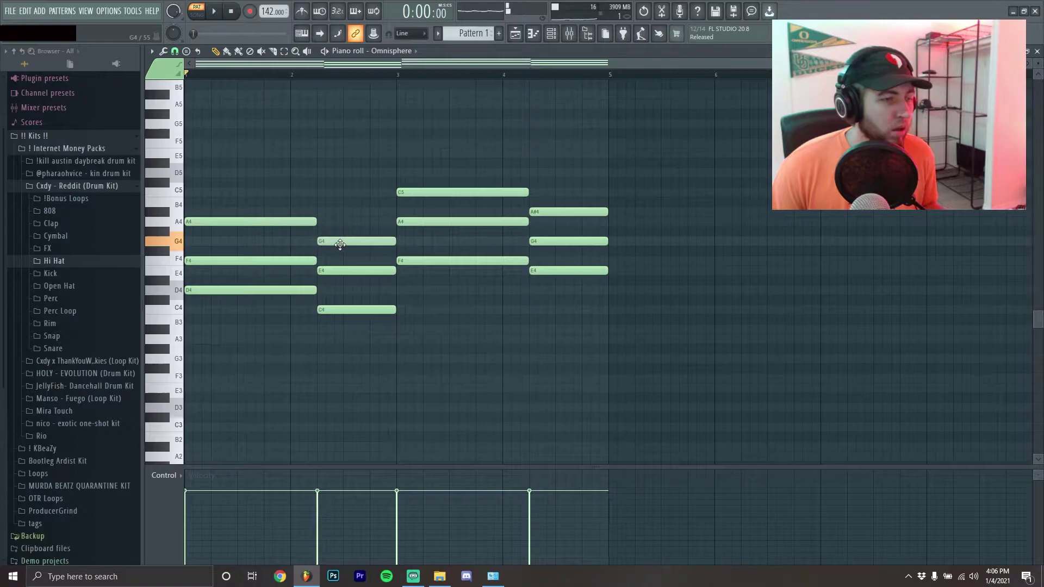
key("space")
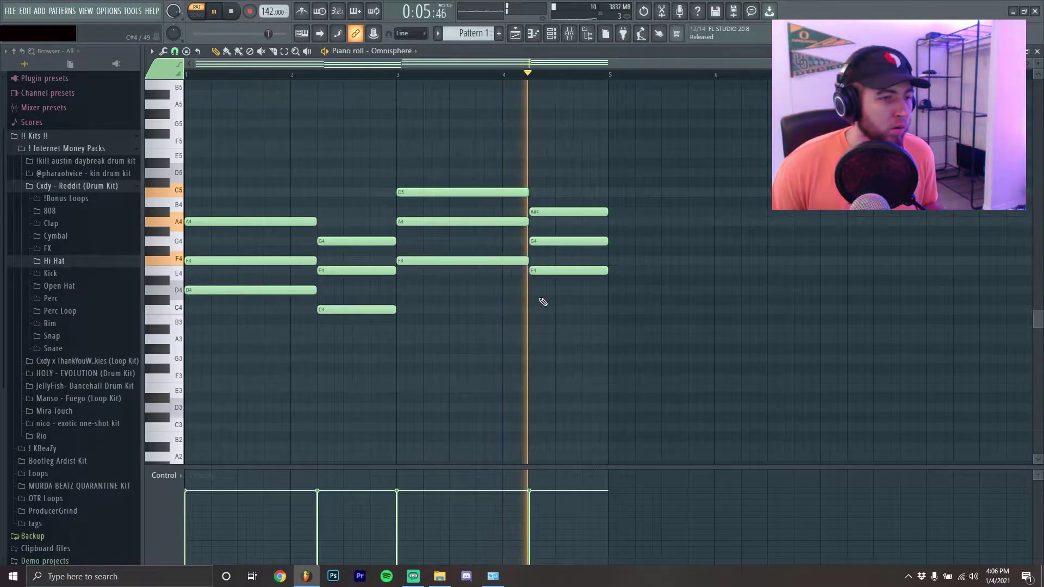
key("space")
Step: Move the third chord's notes down to A#3, D4 and F4 and play back the result
left_click_drag(439, 292, 445, 333)
left_click_drag(429, 223, 429, 294)
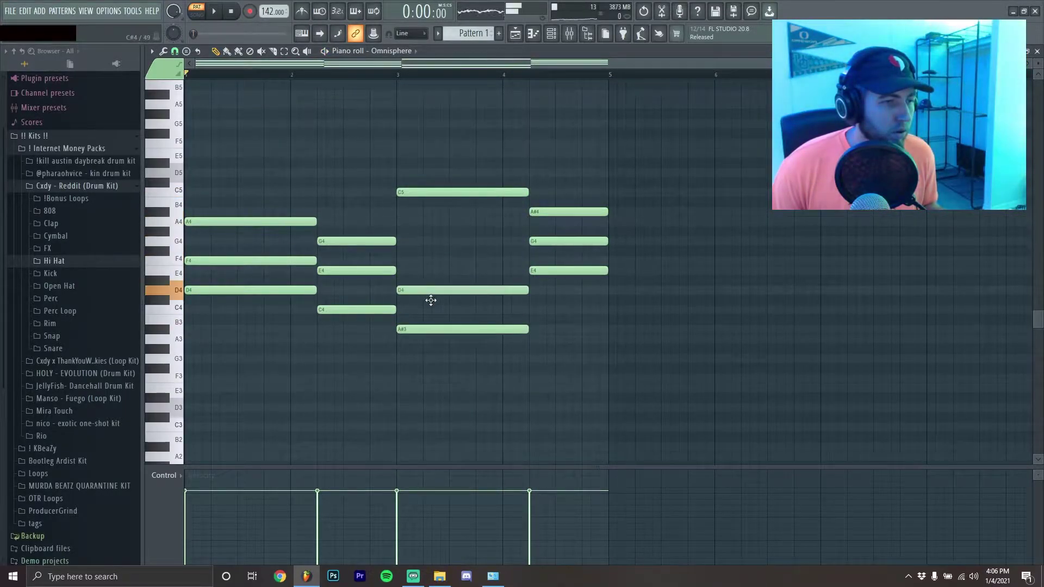
left_click_drag(427, 192, 423, 264)
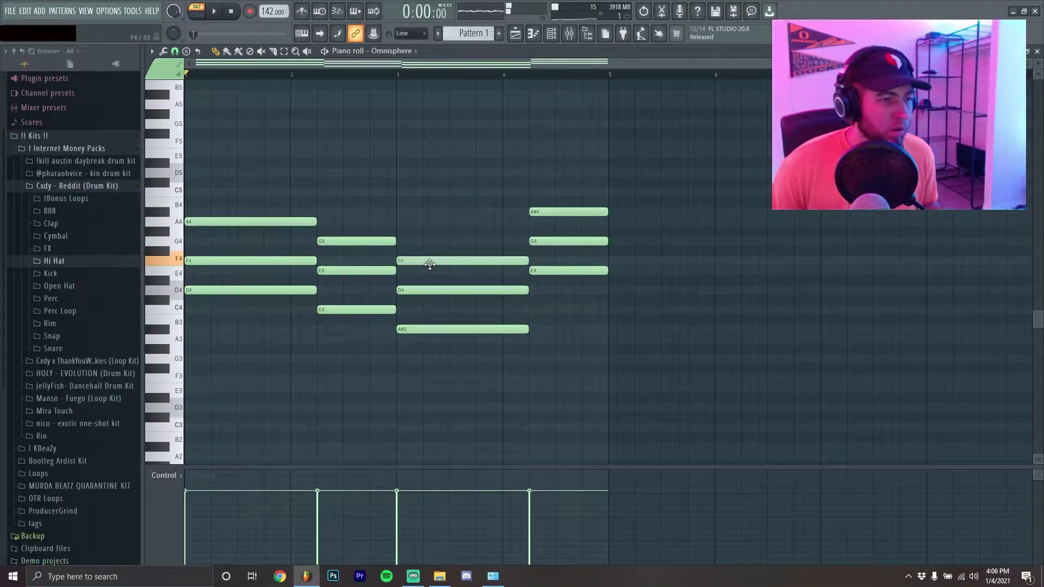
key("space")
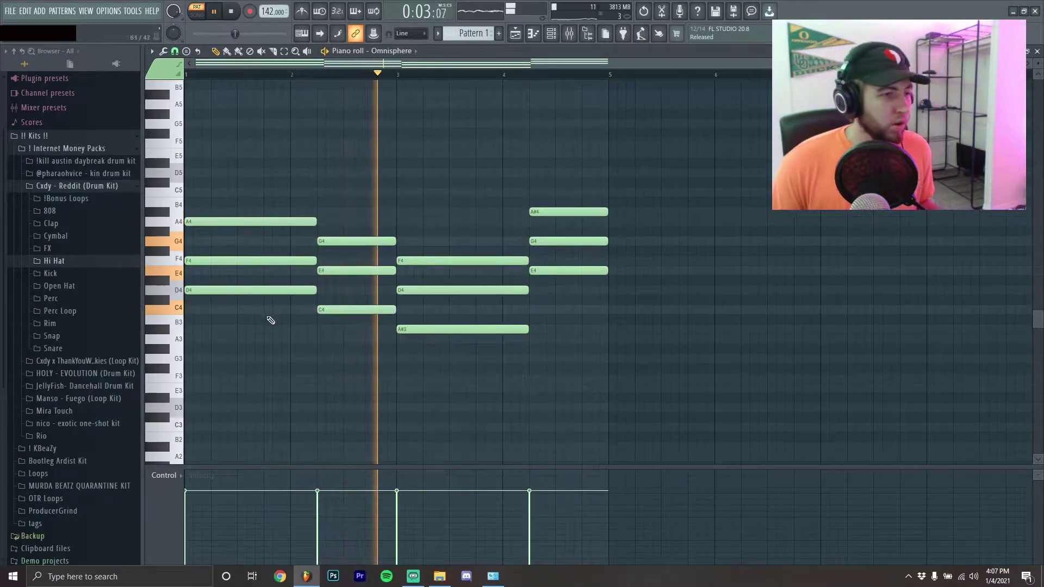
Step: Copy the lowest note of each chord one octave down to D3, C3, A#2 and E3 as bass notes and play back the result
key("space")
left_click_drag(250, 287, 393, 329)
left_click(429, 330, "shift")
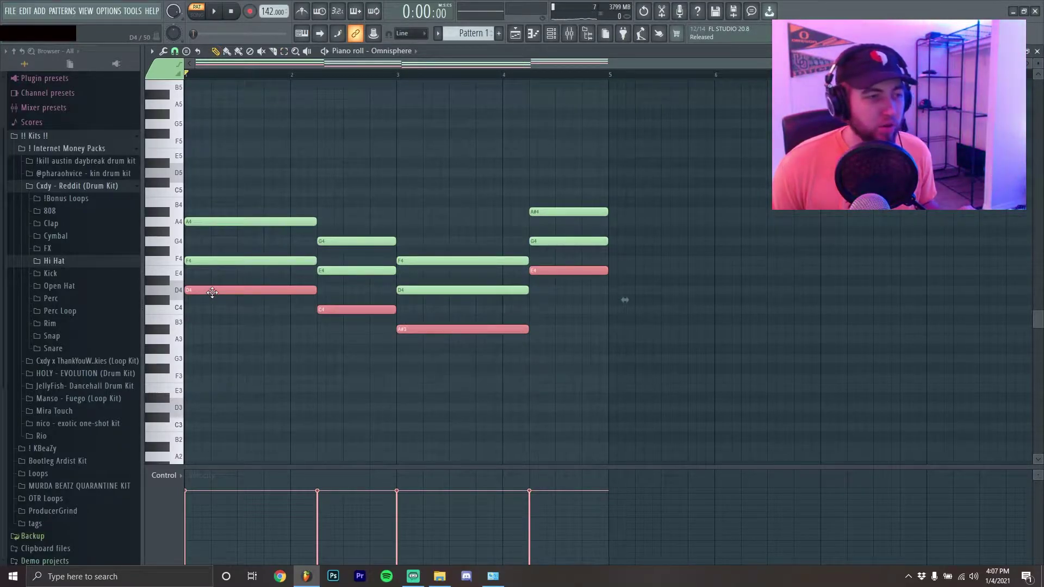
left_click_drag(212, 292, 190, 293)
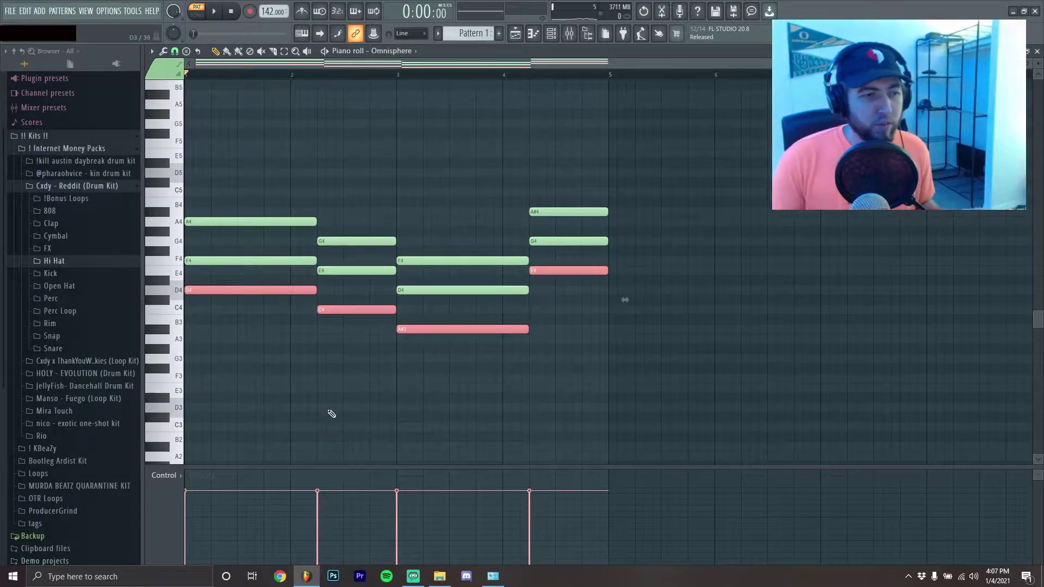
key("ctrl+Down")
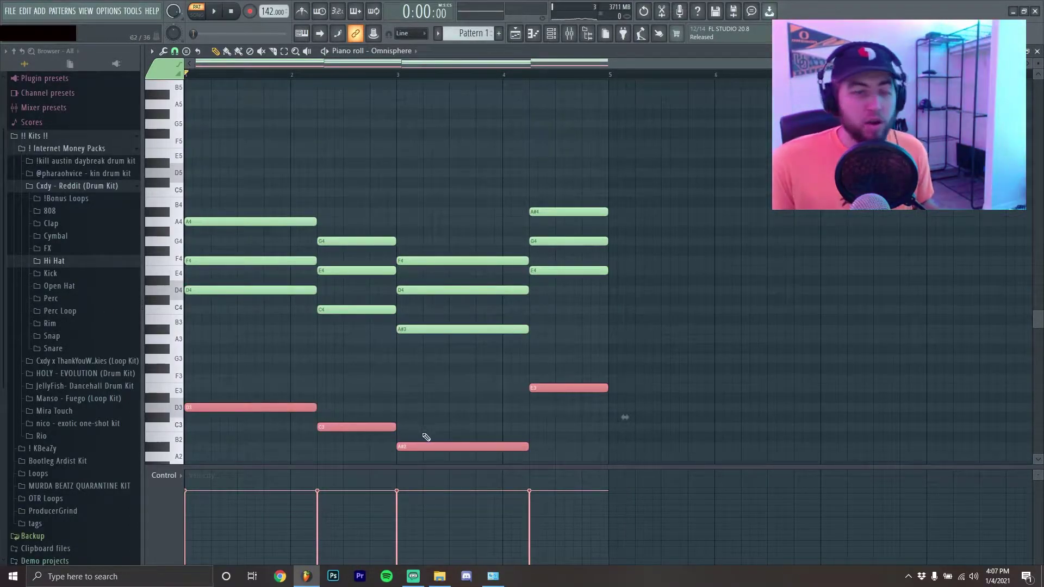
left_click(291, 377)
scroll(384, 401, "down", 4)
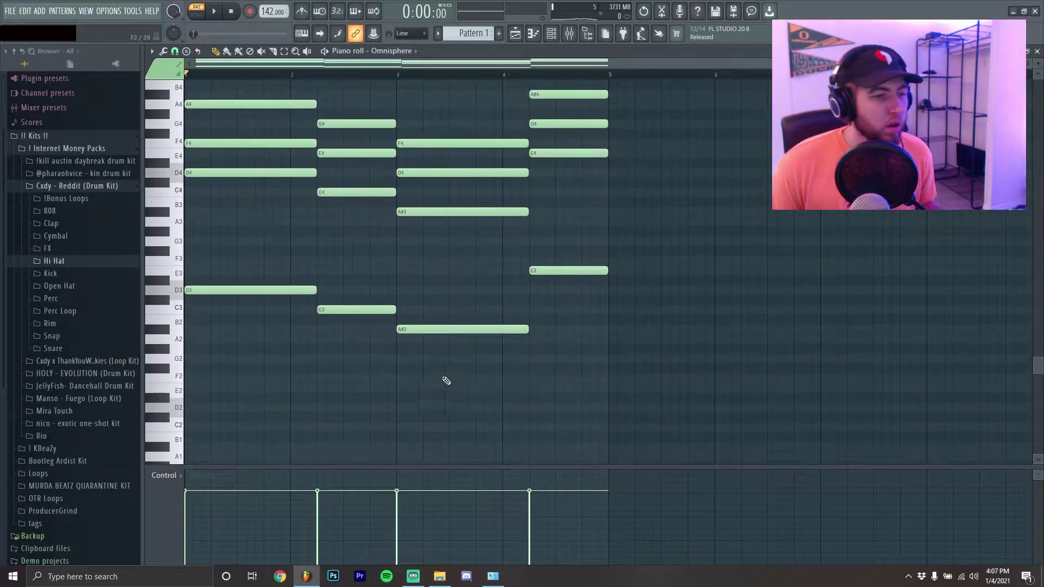
scroll(442, 322, "up", 2)
scroll(427, 378, "up", 1)
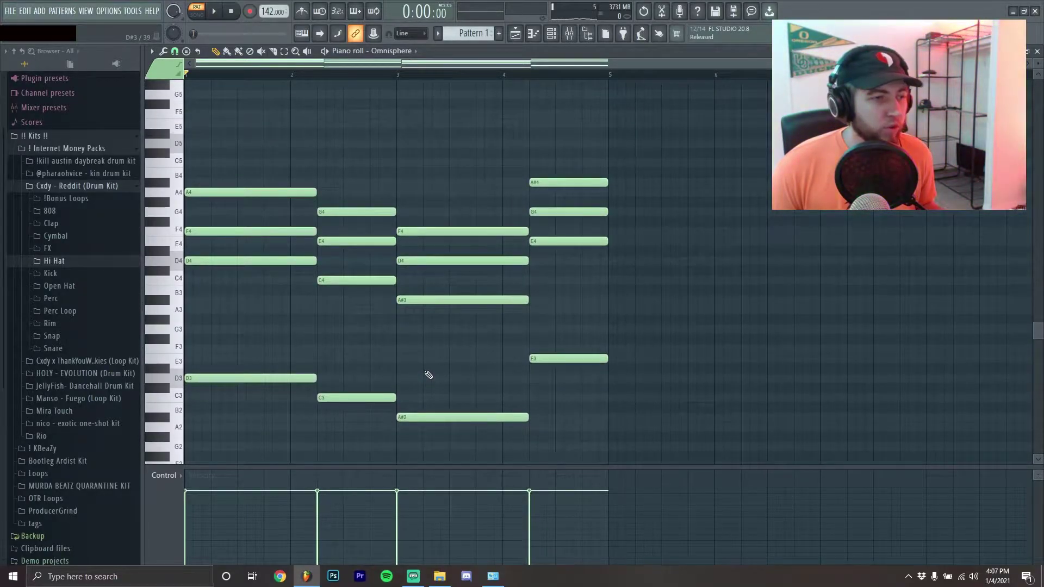
key("space")
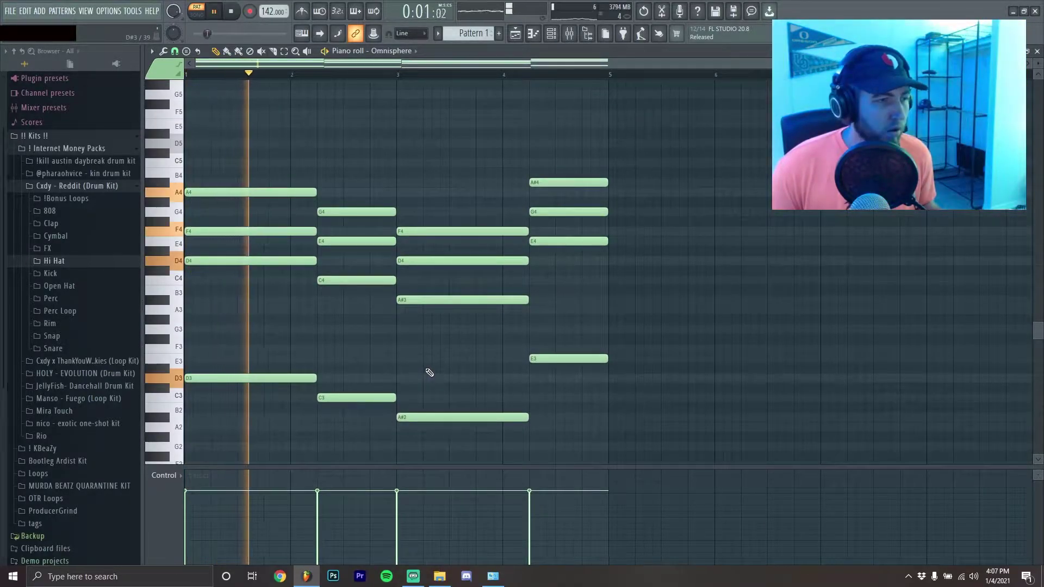
Step: Lower the velocity of the four bass notes slightly below that of the chords during playback
scroll(430, 373, "up", 2)
scroll(429, 373, "down", 2)
left_click_drag(245, 354, 555, 422)
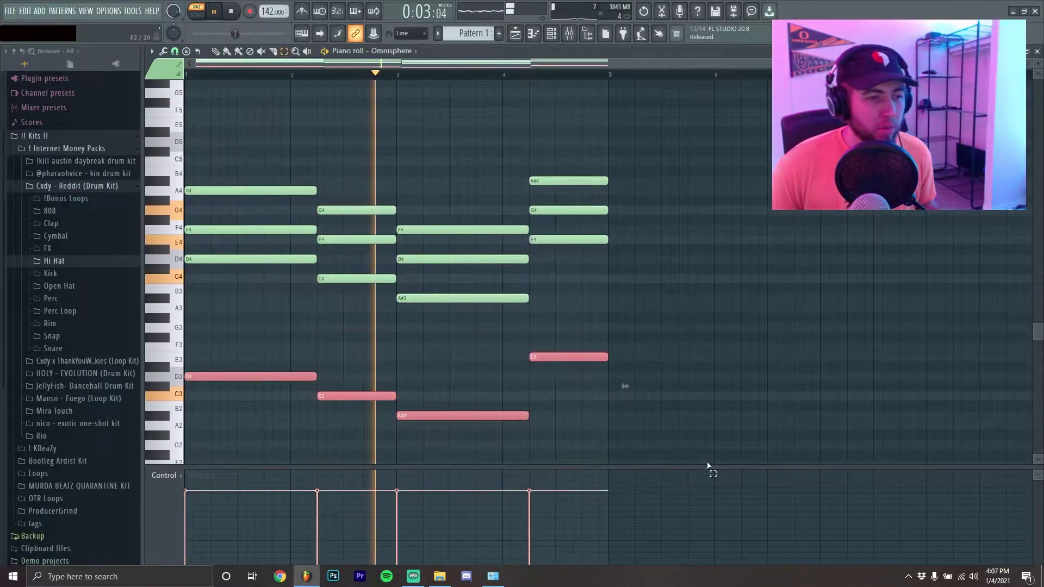
scroll(594, 404, "down", 4)
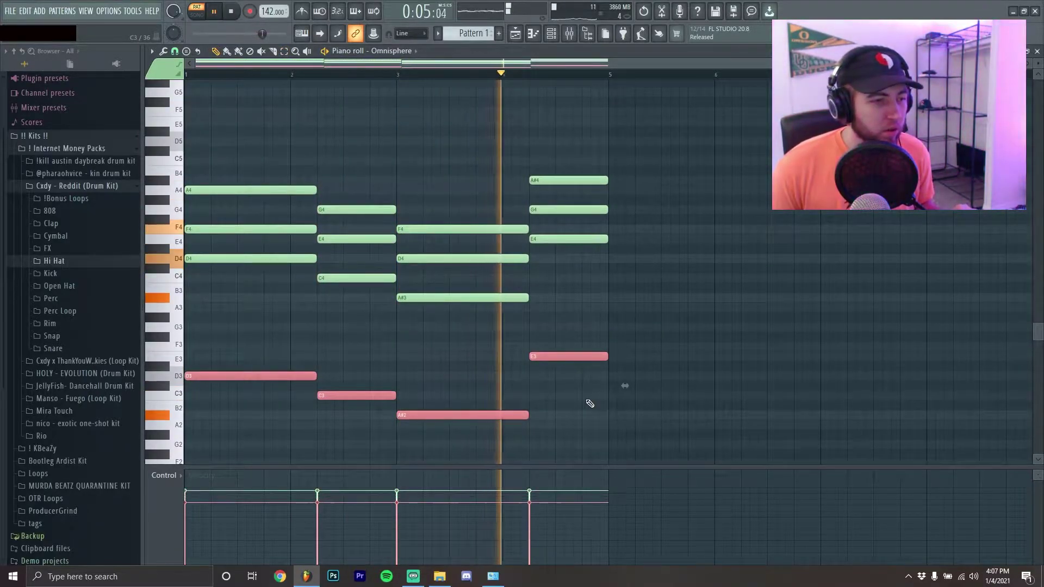
left_click(392, 341)
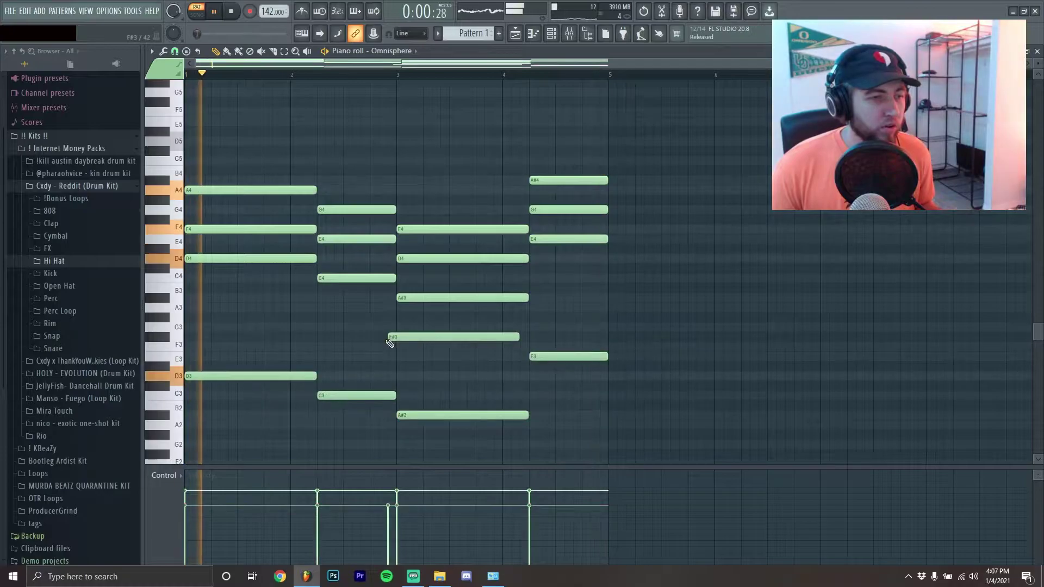
Step: Add a C5 note on top of the first chord at the same length and play it back
scroll(348, 352, "up", 2)
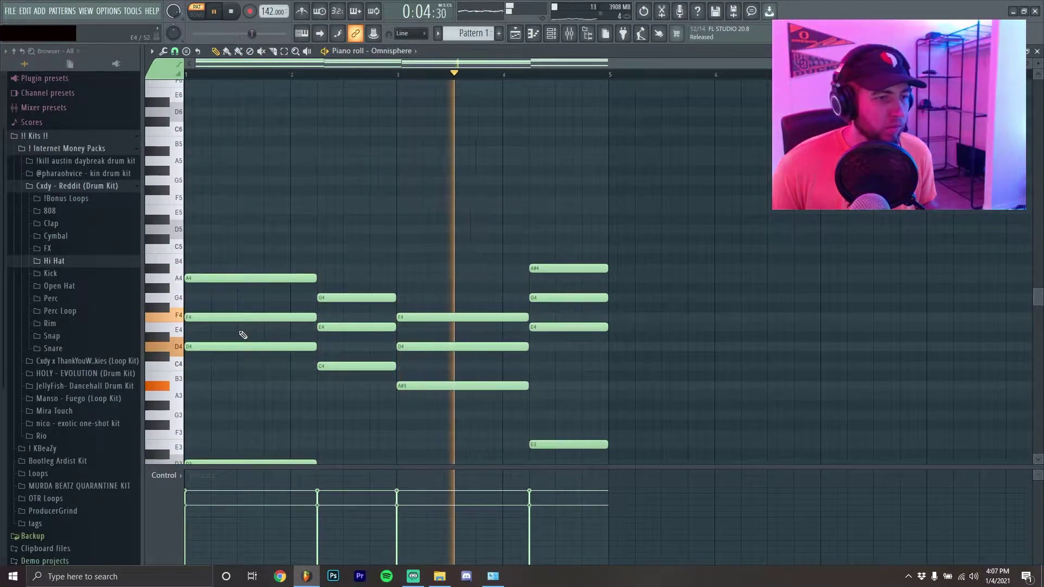
scroll(242, 335, "up", 1)
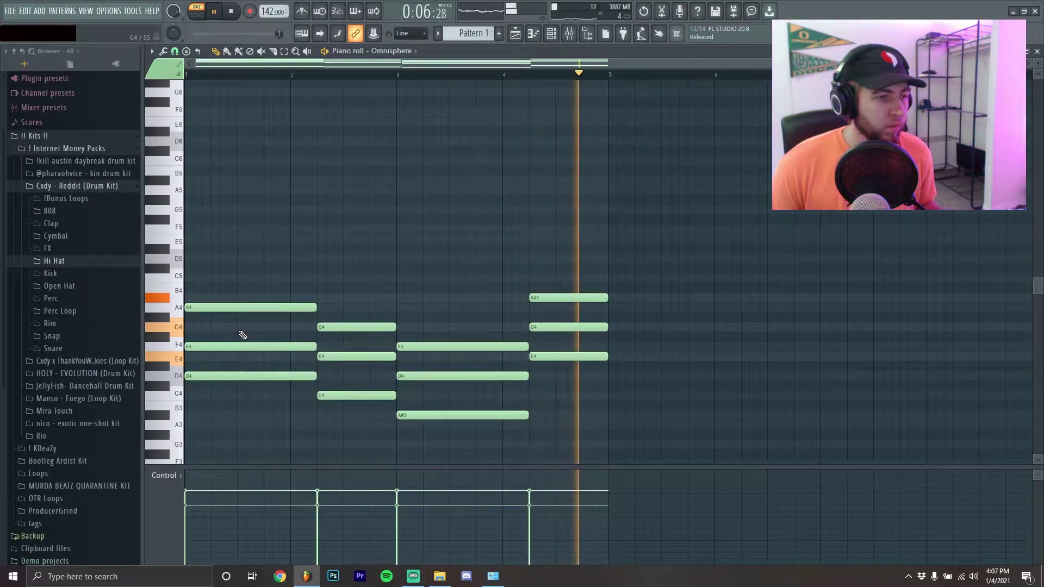
key("space")
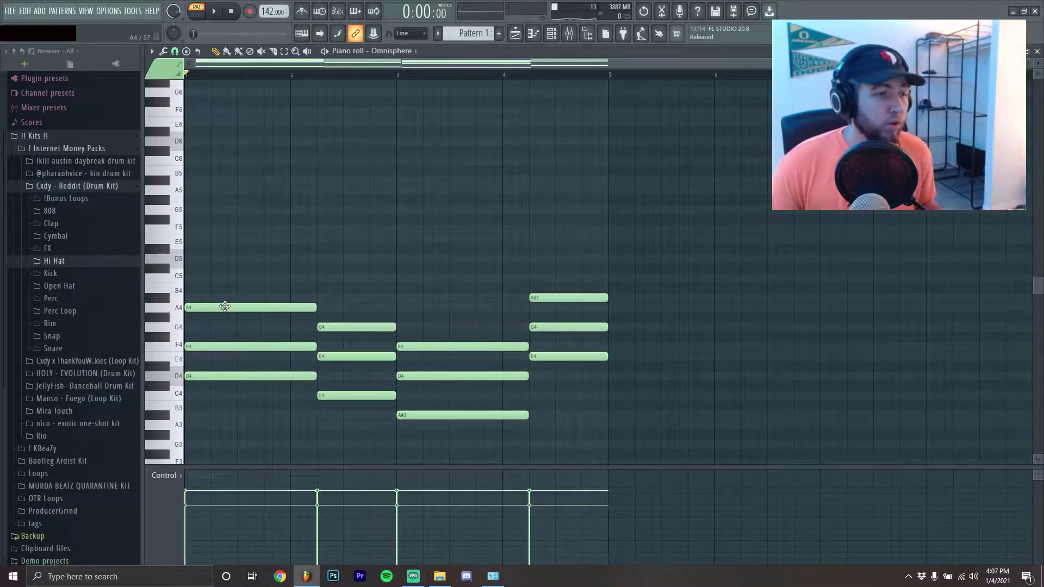
left_click_drag(235, 279, 186, 283)
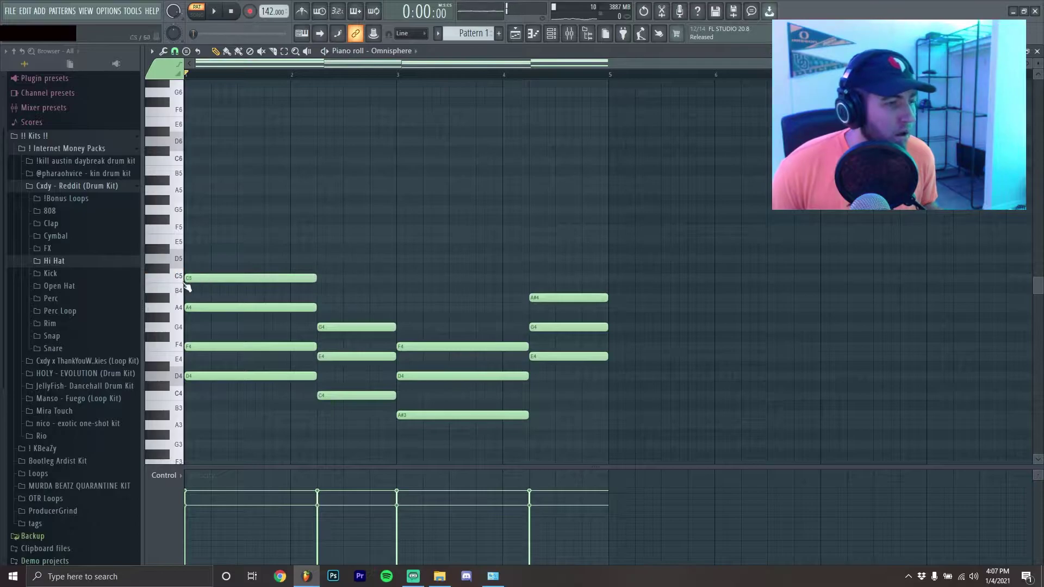
key("space")
key("space")
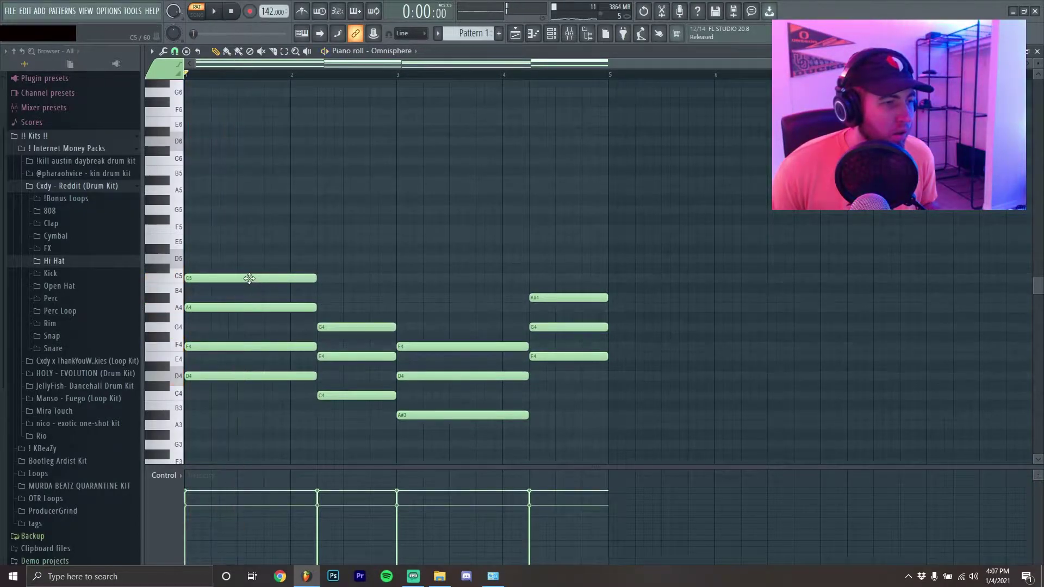
Step: Add A#4 over the second chord, A4 over the third and D5 over the fourth while listening to the progression
key("space")
left_click(319, 298)
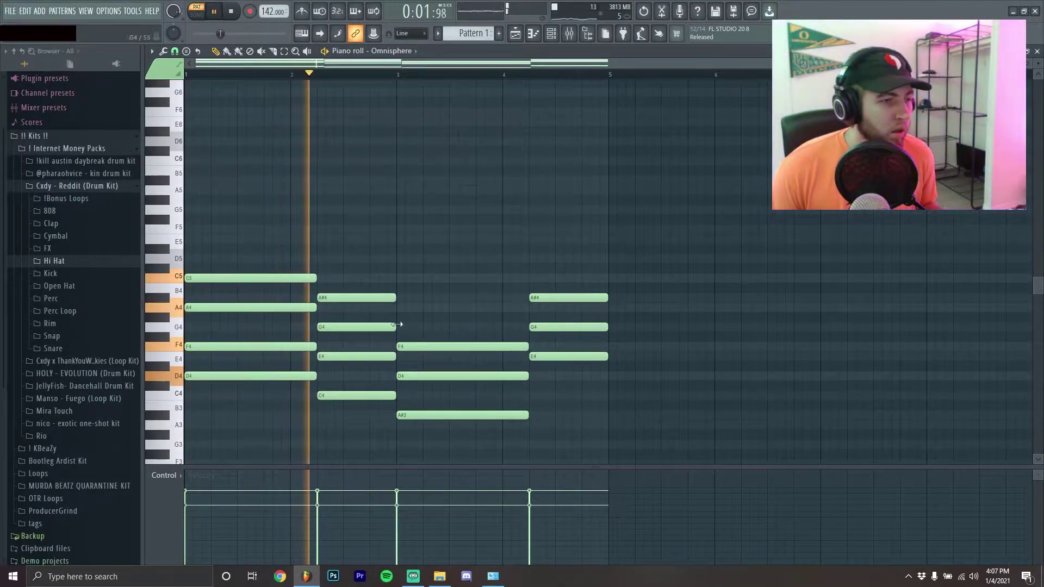
left_click(402, 307)
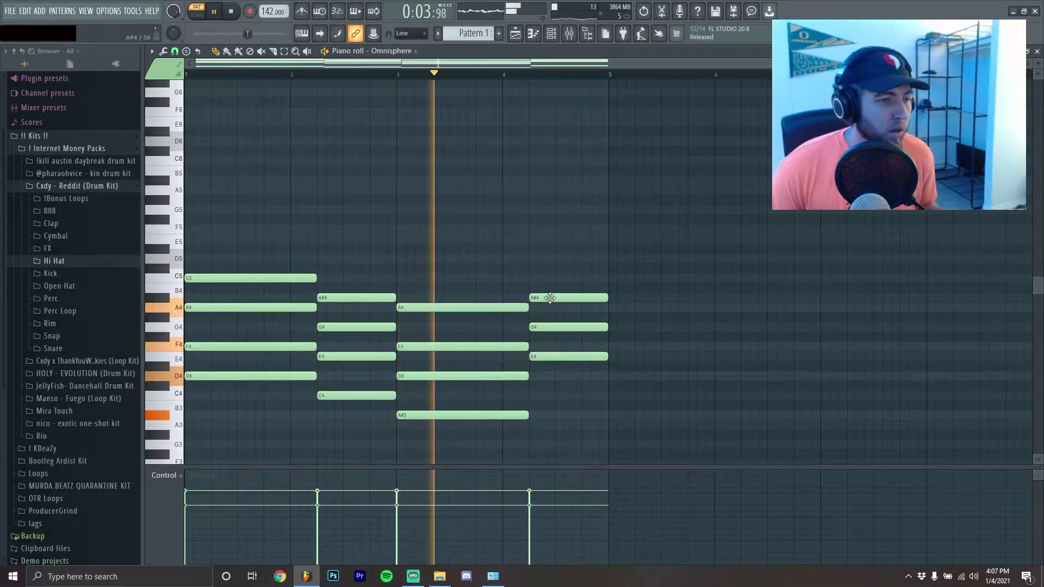
left_click(534, 258)
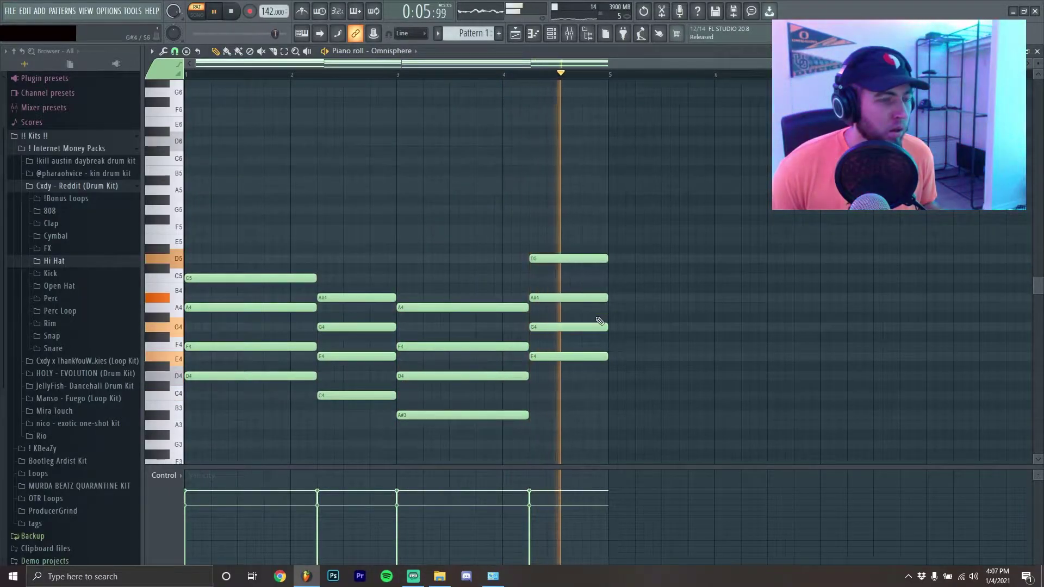
key("space")
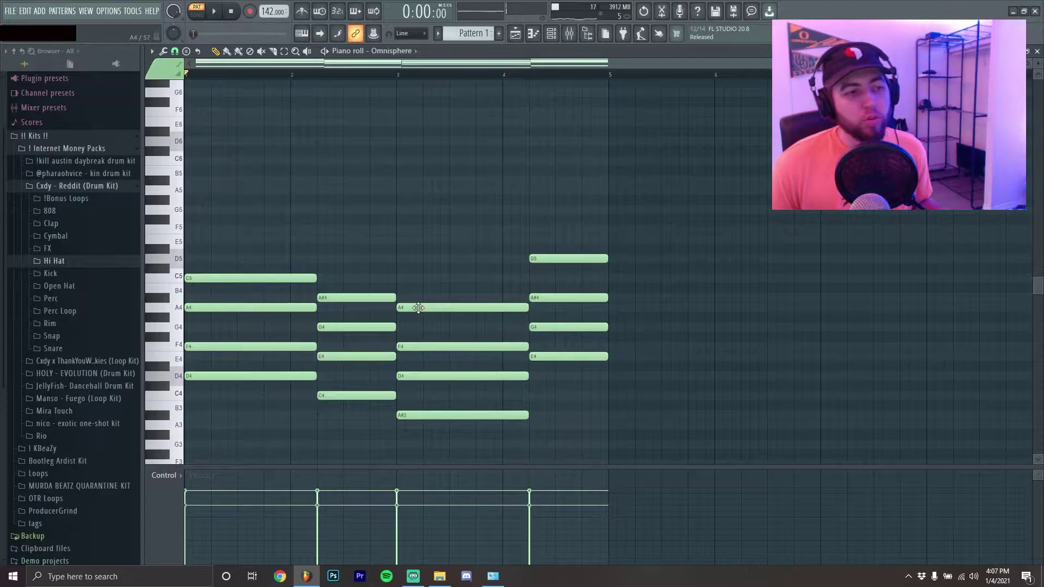
Step: Try raising F4, E4, D4 and G4, the second note of each chord, by one octave, and return them after listening
scroll(267, 317, "up", 3, "ctrl")
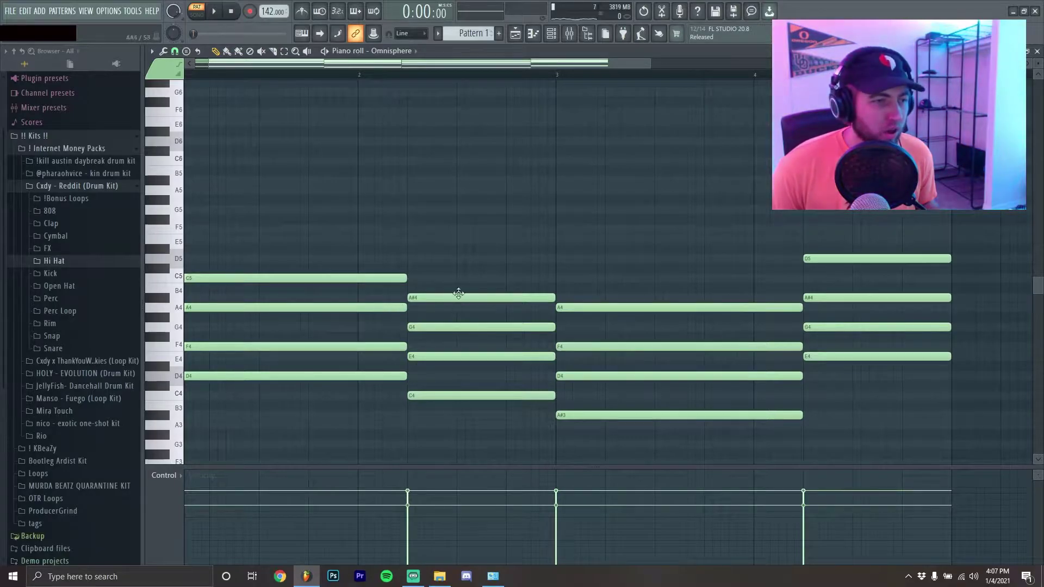
scroll(260, 337, "down", 3, "ctrl")
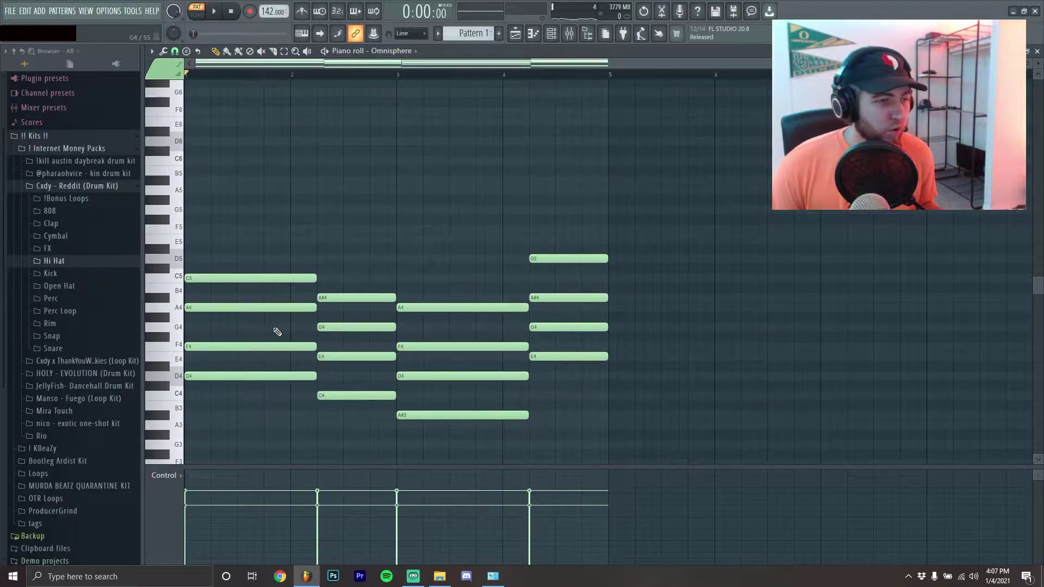
left_click(298, 347, "ctrl")
left_click(362, 356, "ctrl+shift")
left_click(490, 376, "ctrl+shift")
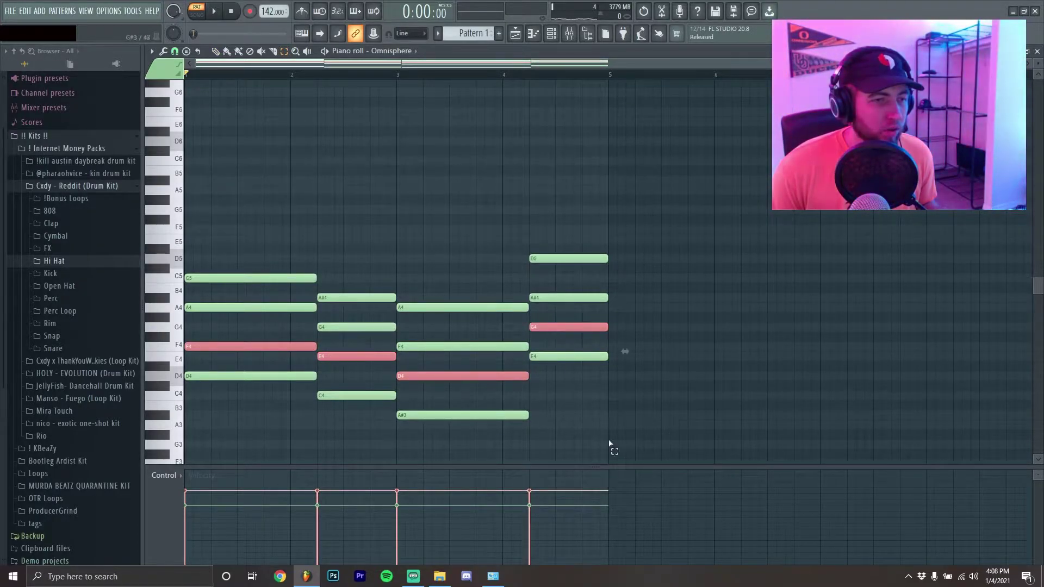
key("ctrl+Up")
key("space")
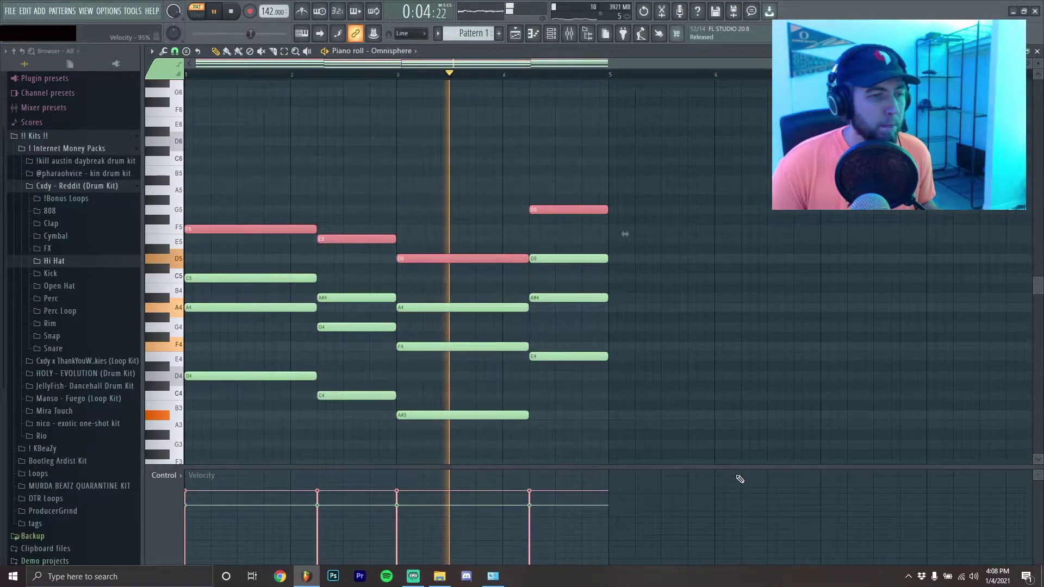
key("ctrl+Down")
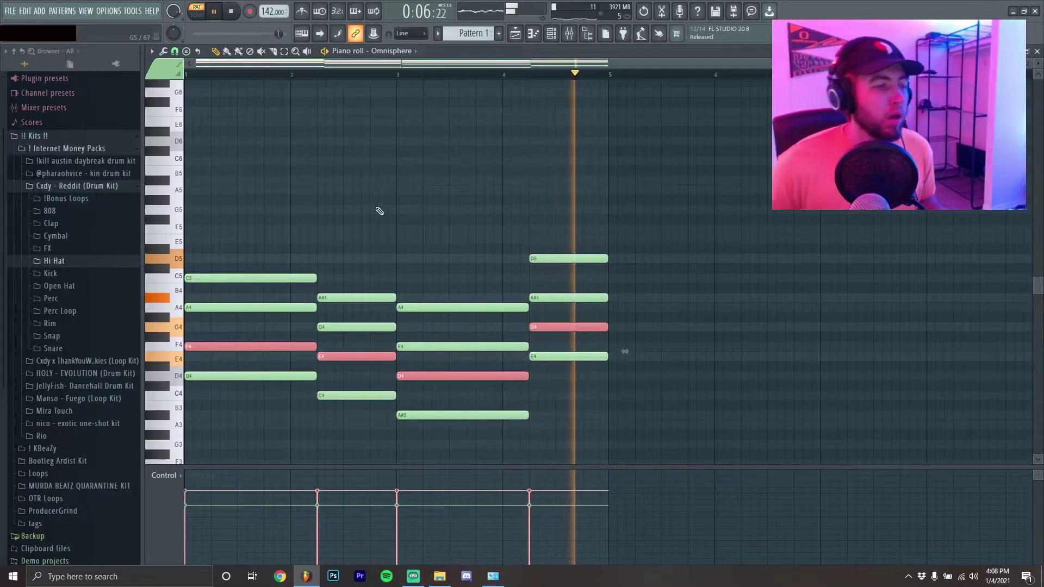
key("space")
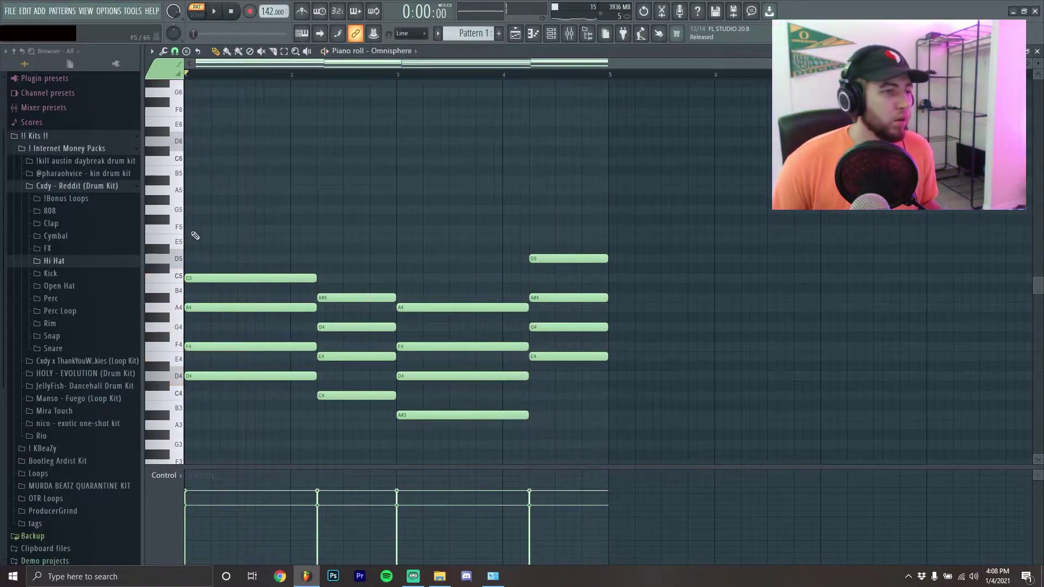
Step: Place a melody note on A5 above the first chord, starting on beat 2 of bar 1 and lasting about one and a half beats
scroll(194, 233, "up", 2)
scroll(185, 266, "up", 2, "ctrl")
scroll(182, 270, "up", 1, "ctrl")
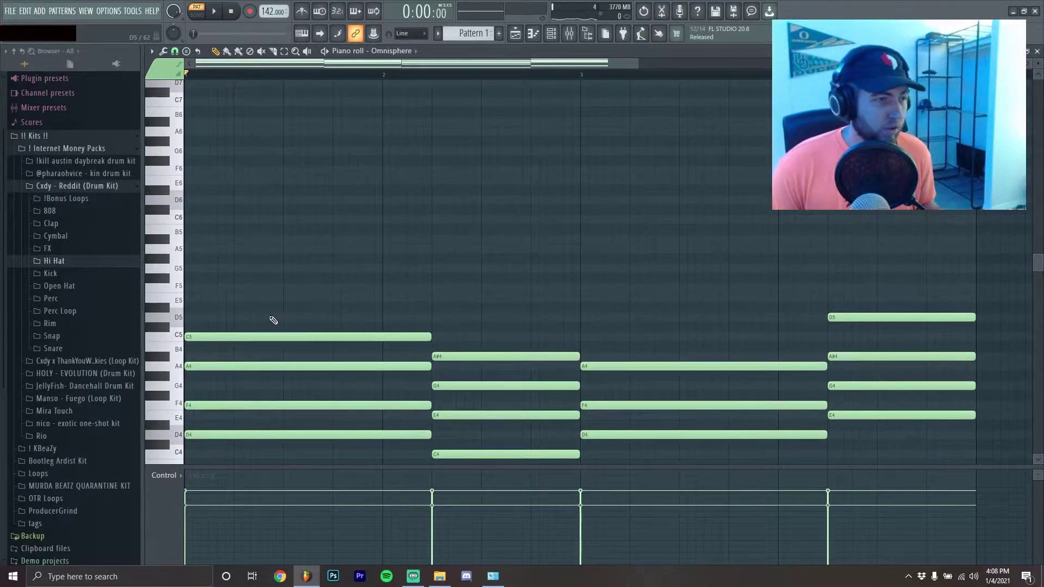
scroll(194, 298, "up", 2)
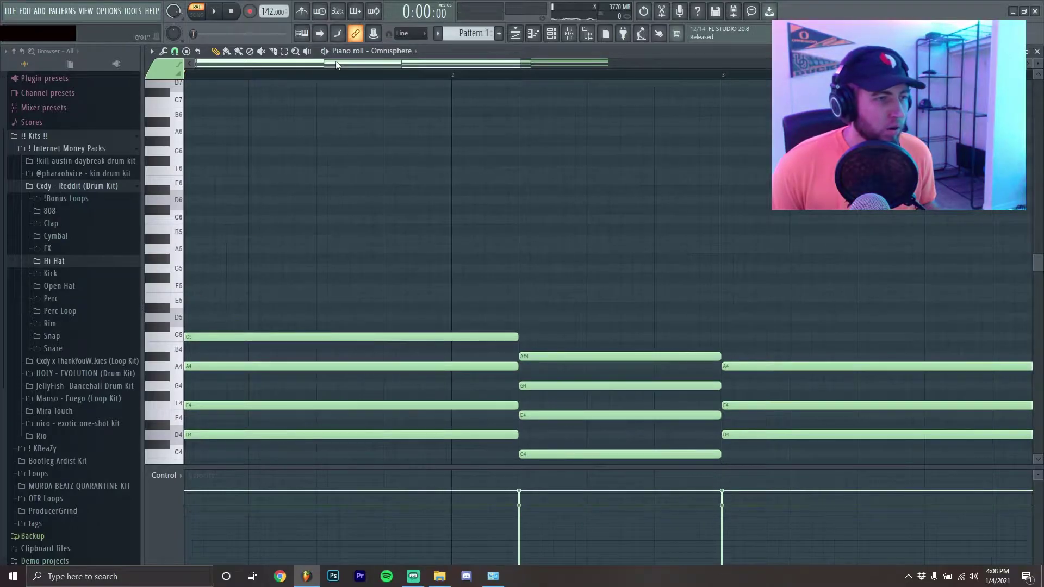
scroll(283, 302, "up", 3)
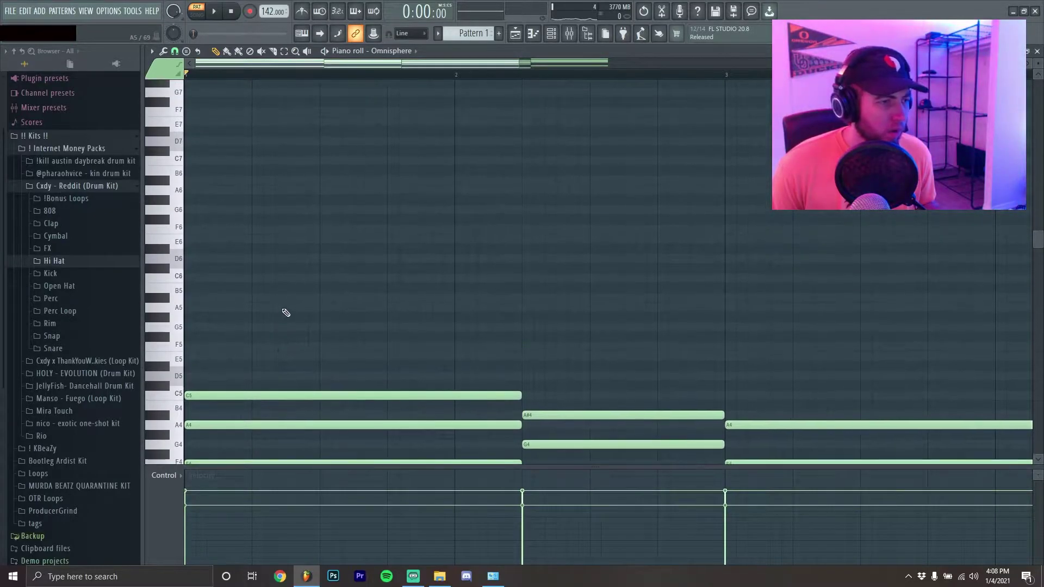
left_click(254, 279)
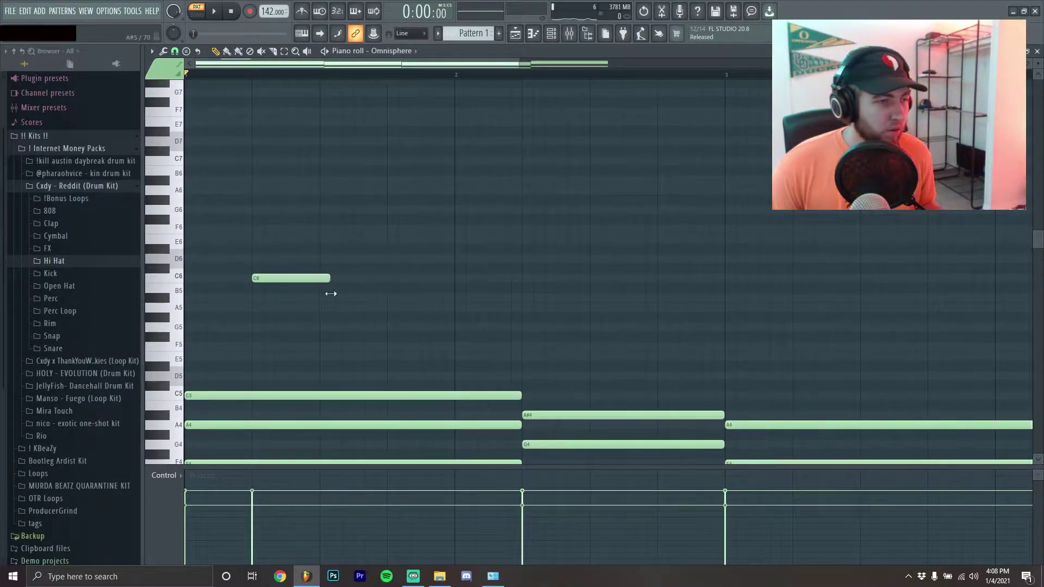
left_click_drag(302, 280, 299, 310)
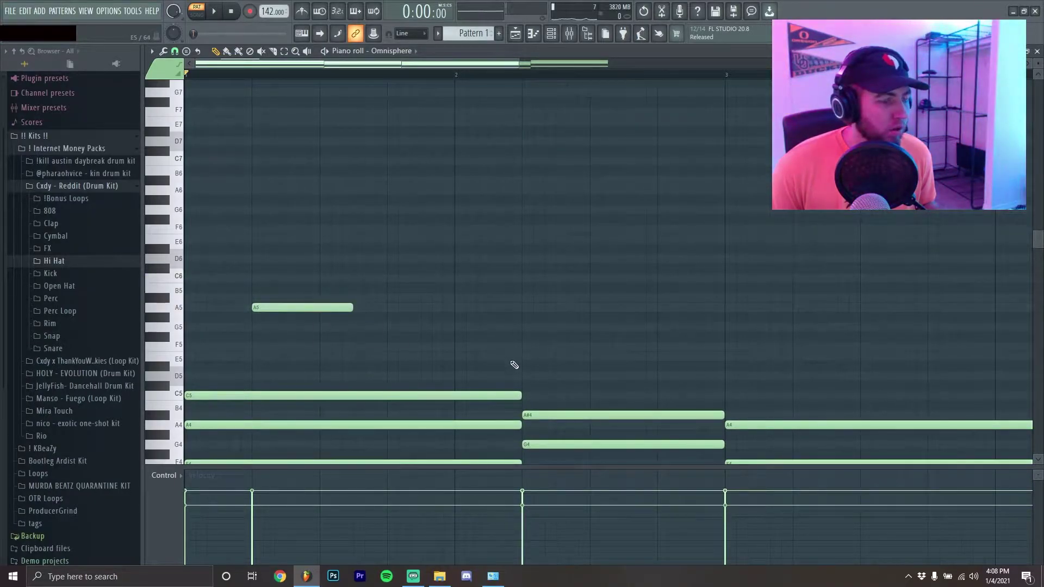
Step: Try continuing the melody after A5 with G5 and F5 notes of the same length and play it back
scroll(397, 356, "down", 2)
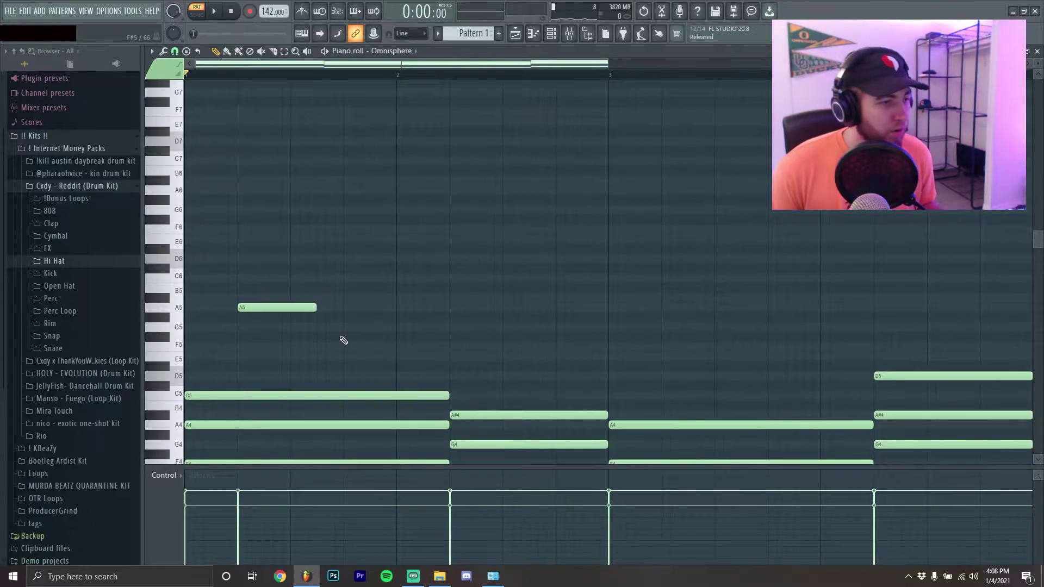
left_click(321, 328)
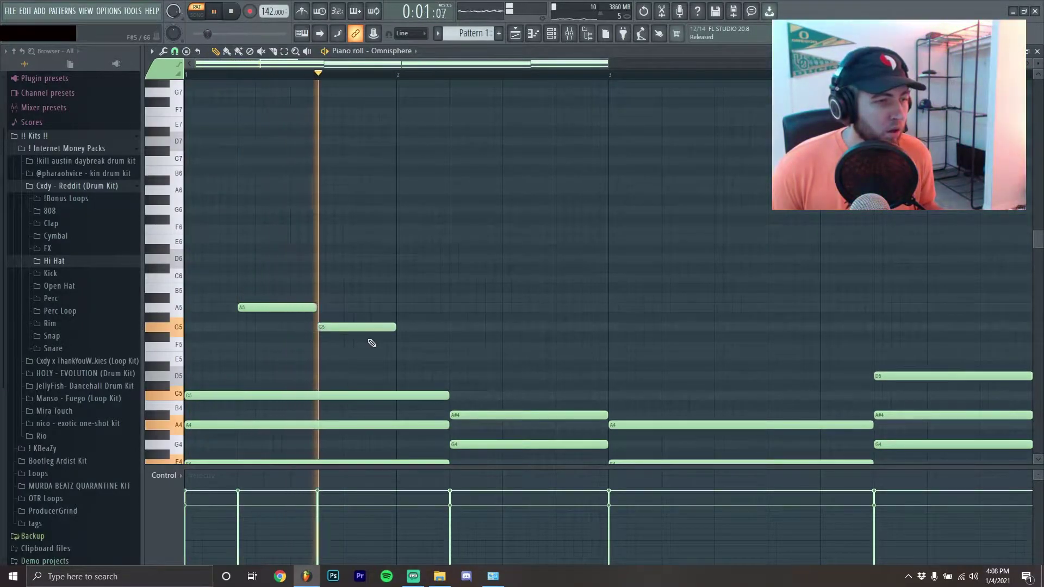
left_click(399, 346)
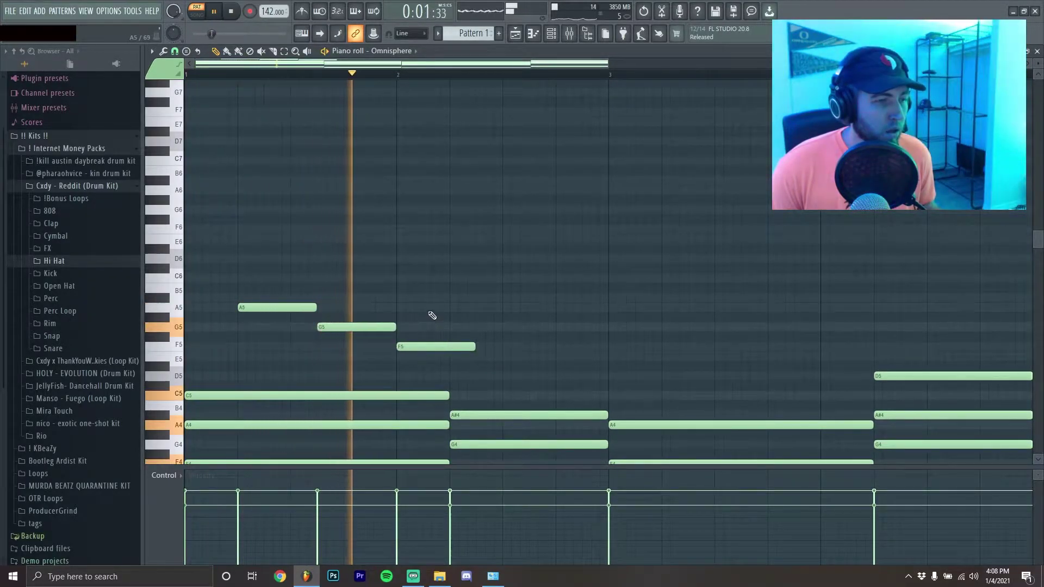
key("space")
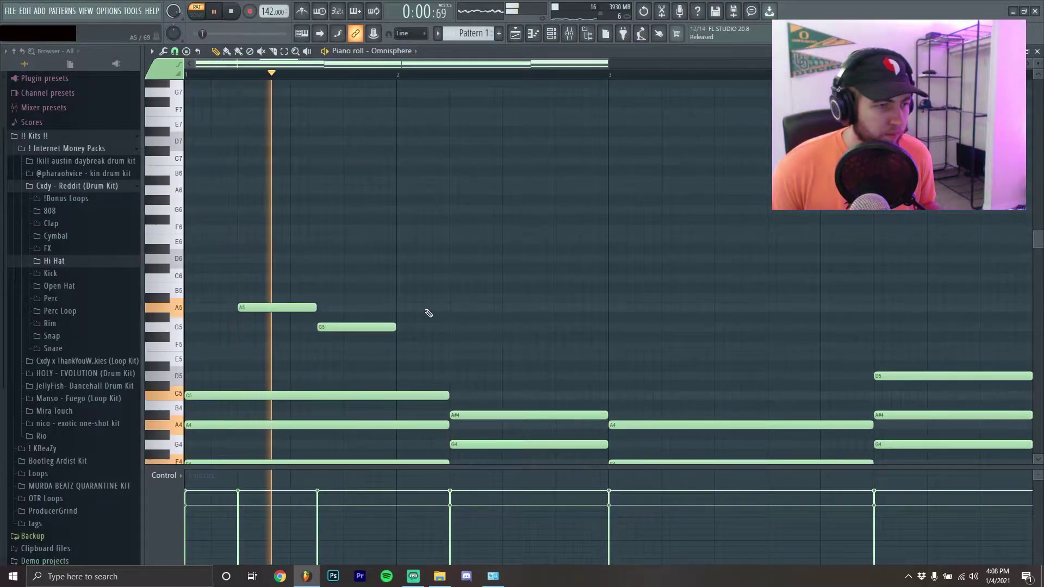
Step: Place a D6 melody note half a beat into bar 2, audition it, and delete the G5 note
left_click(427, 260)
key("space")
key("space")
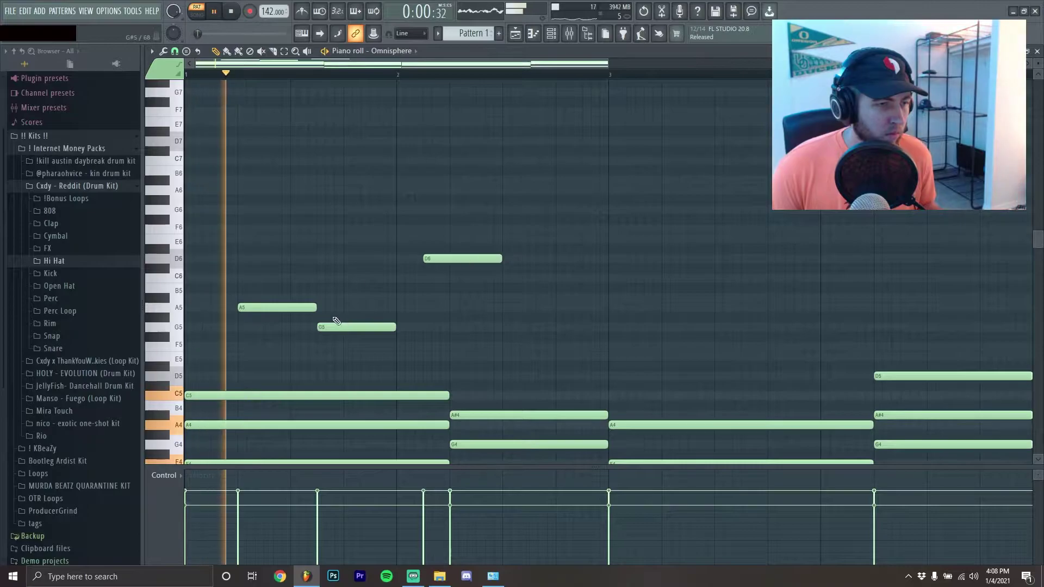
right_click(333, 327)
key("space")
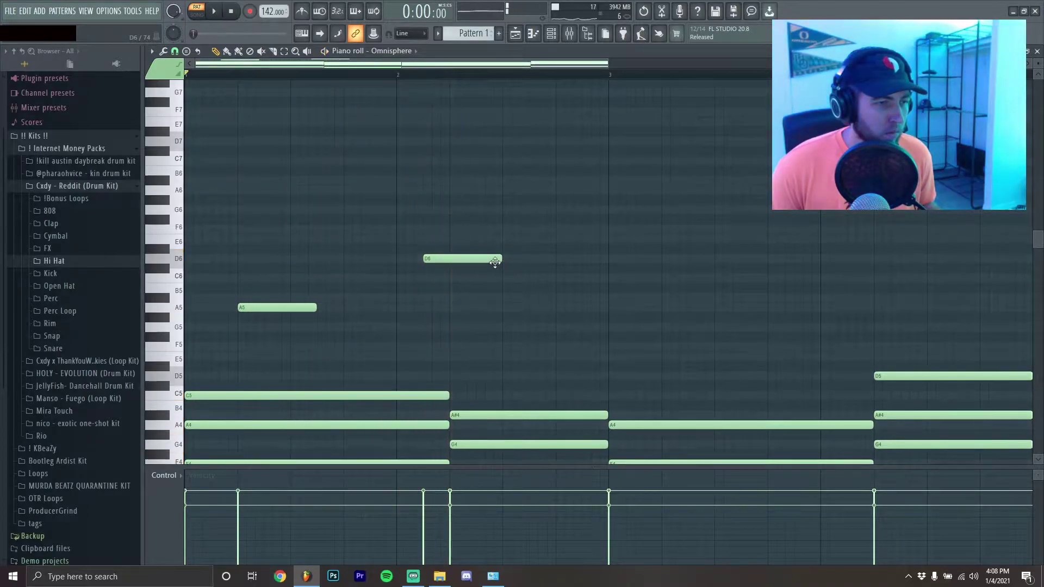
Step: Turn the D6 note into a short grace note on beat 3 of bar 2, followed by G6 up to beat 4 and A6 on beat 4
key("space")
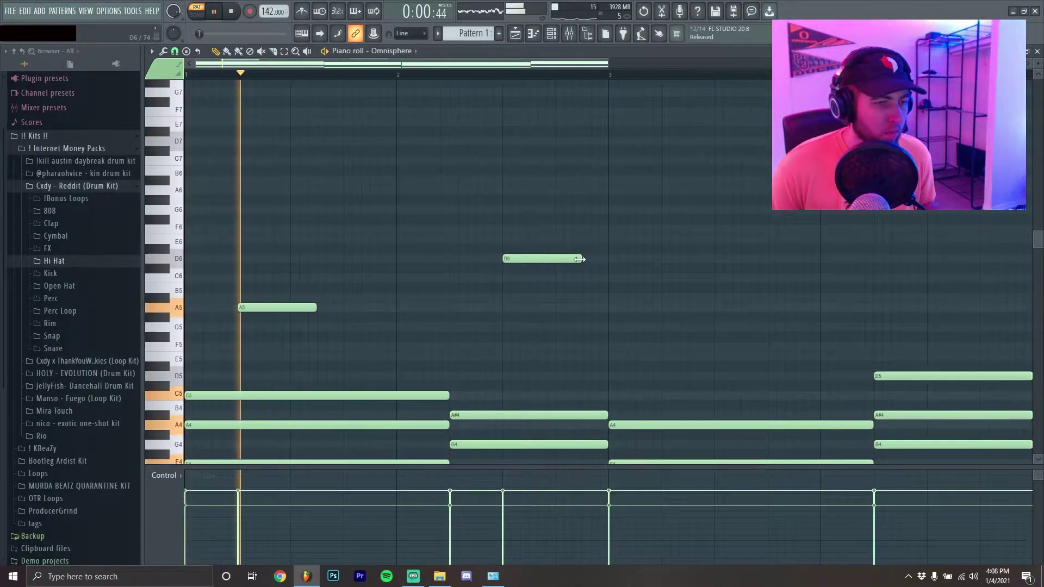
left_click_drag(580, 258, 496, 314)
scroll(495, 291, "up", 3)
left_click(495, 210)
key("space")
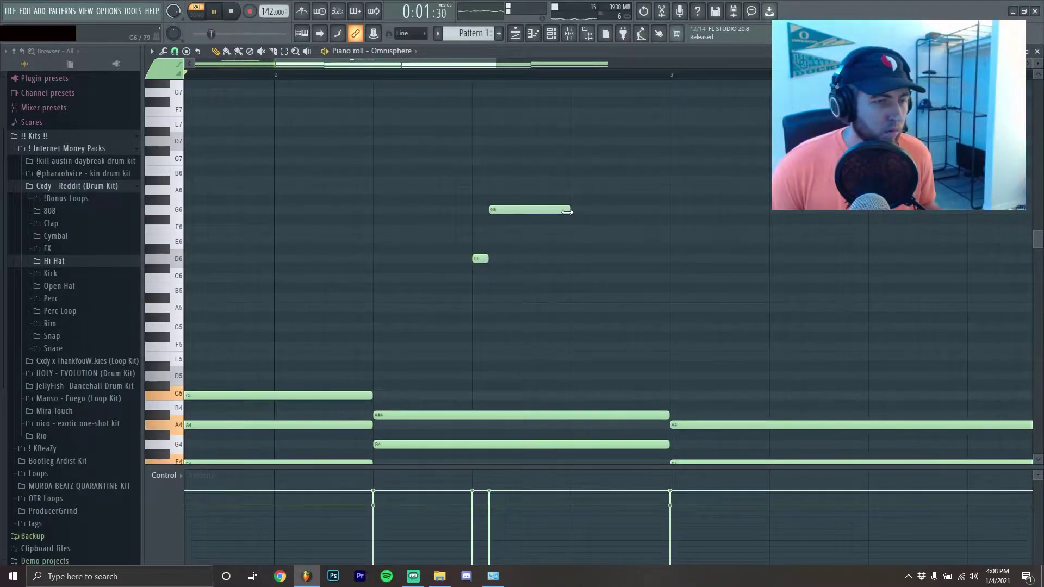
left_click(581, 190)
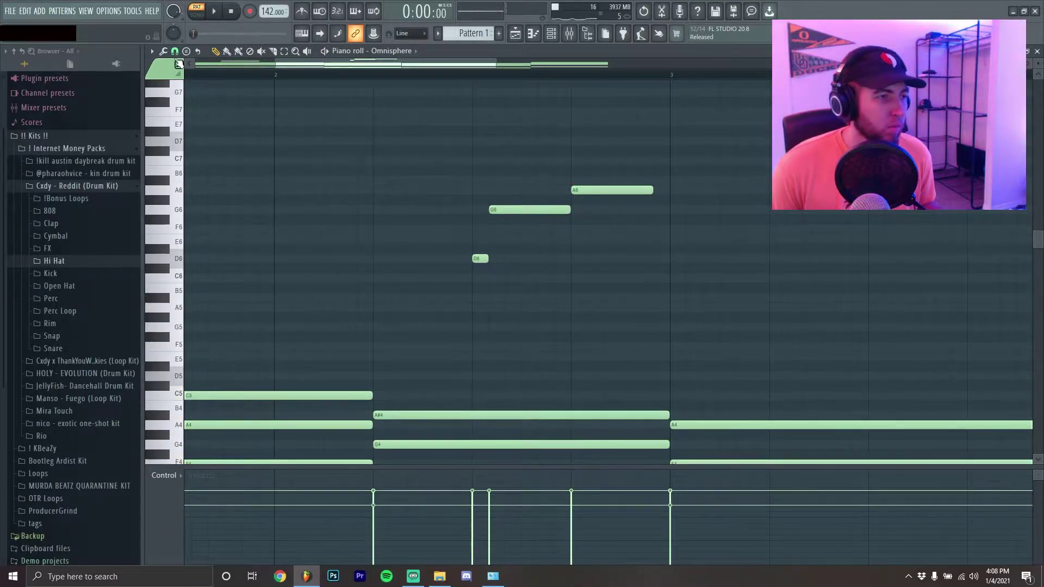
Step: Change the piano roll snap setting, extend A6 to the end of bar 2, and play the melody back
left_click(175, 51)
left_click(190, 113)
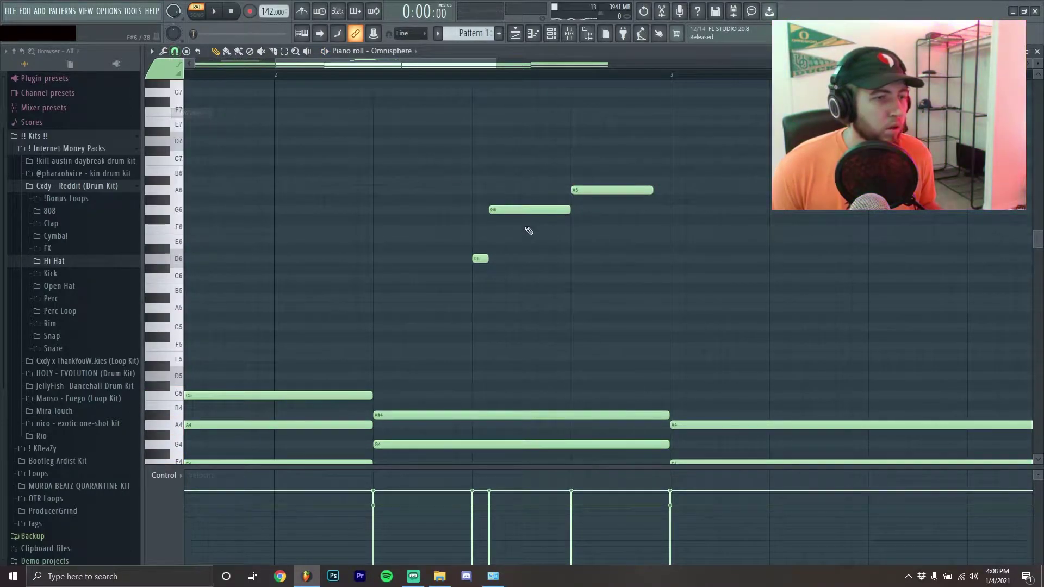
scroll(512, 272, "up", 2, "ctrl")
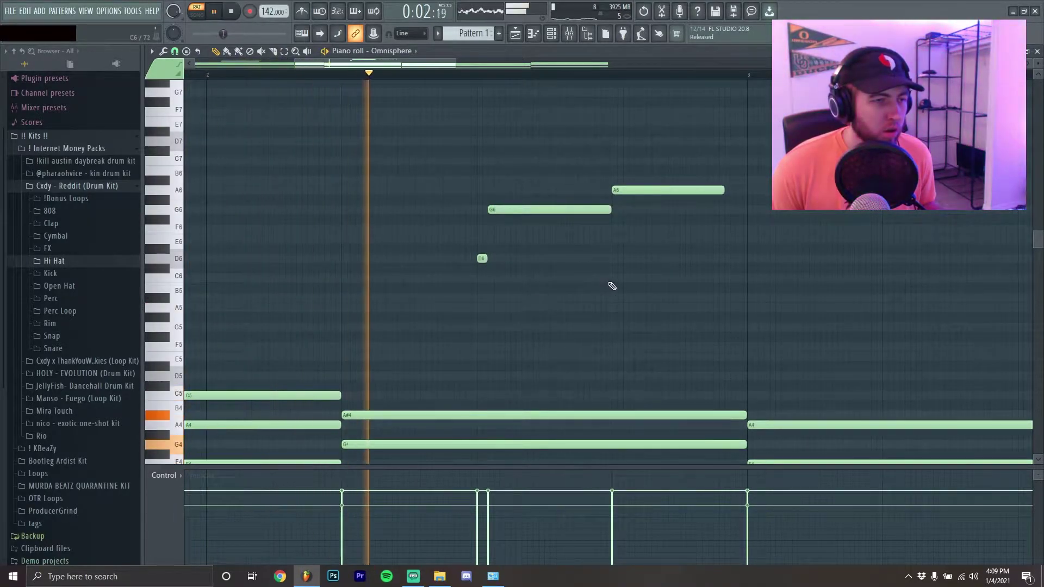
scroll(676, 294, "down", 2, "ctrl")
key("space")
key("space")
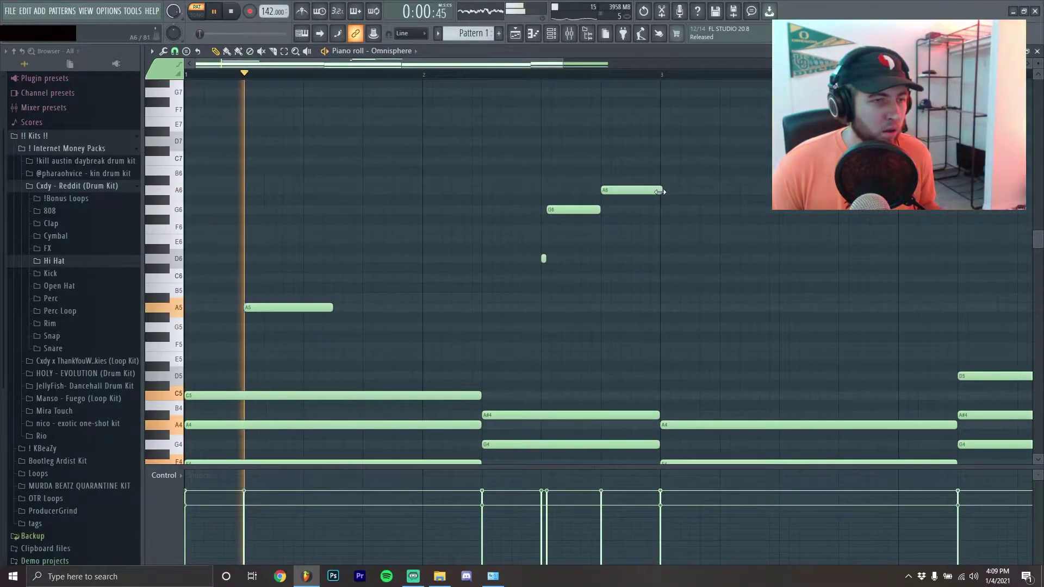
Step: Place a descending run of one-beat notes D7, C7, A#6, G6 and F6, starting half a beat apart from the beginning of bar 3
left_click(662, 141)
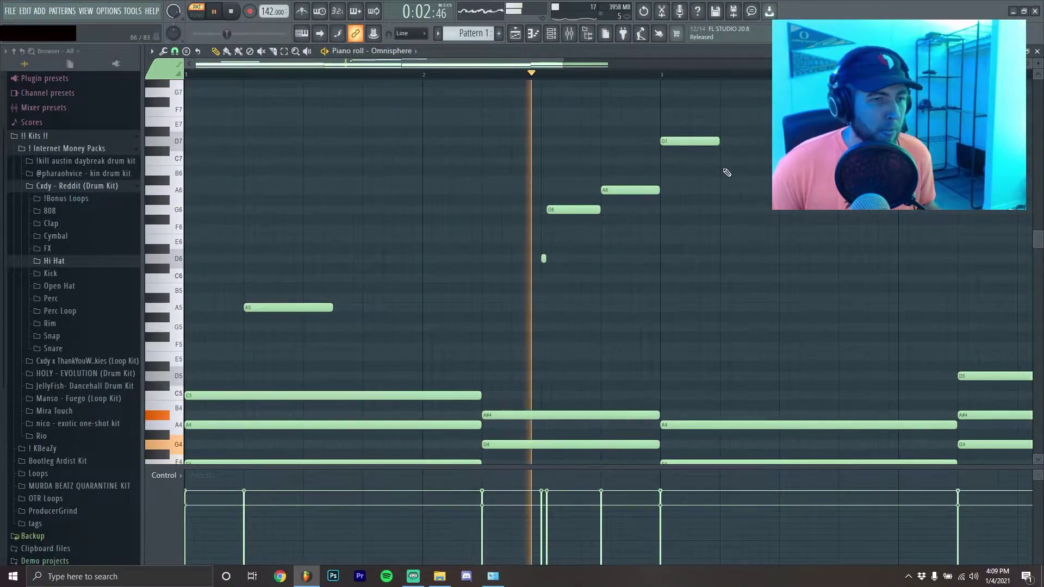
left_click(693, 161)
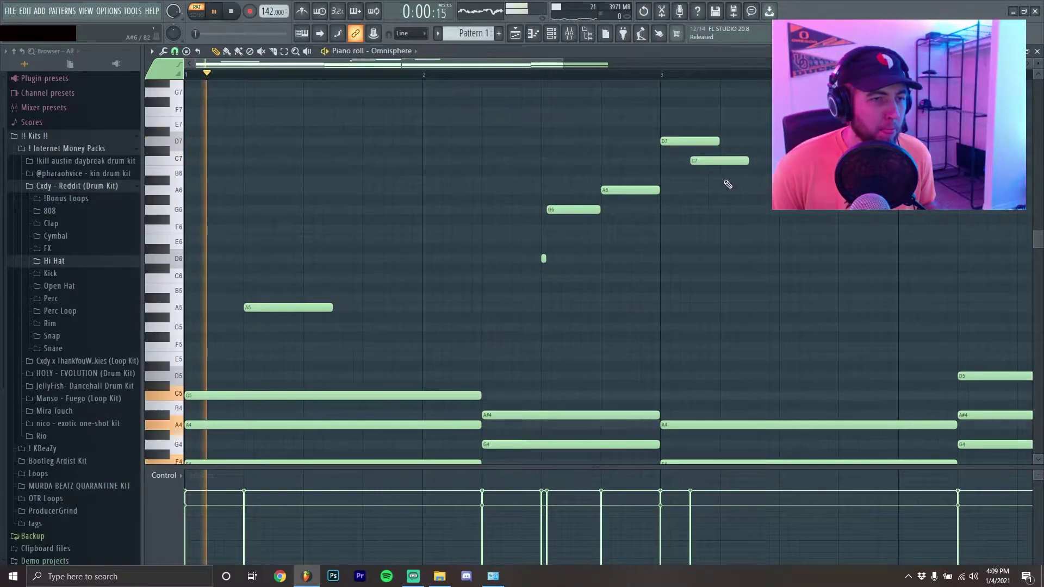
left_click(724, 181)
left_click(754, 210)
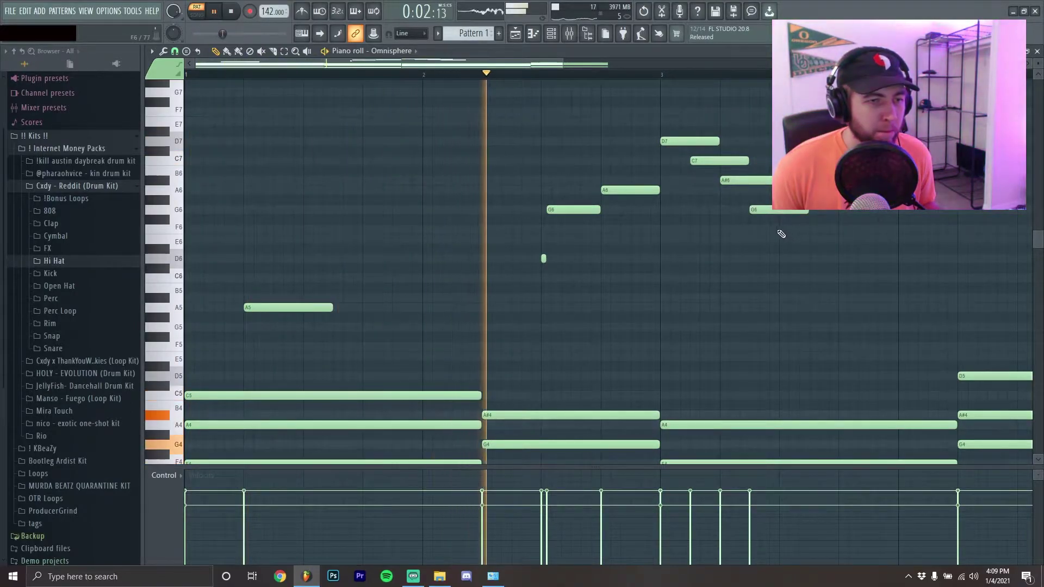
left_click(781, 229)
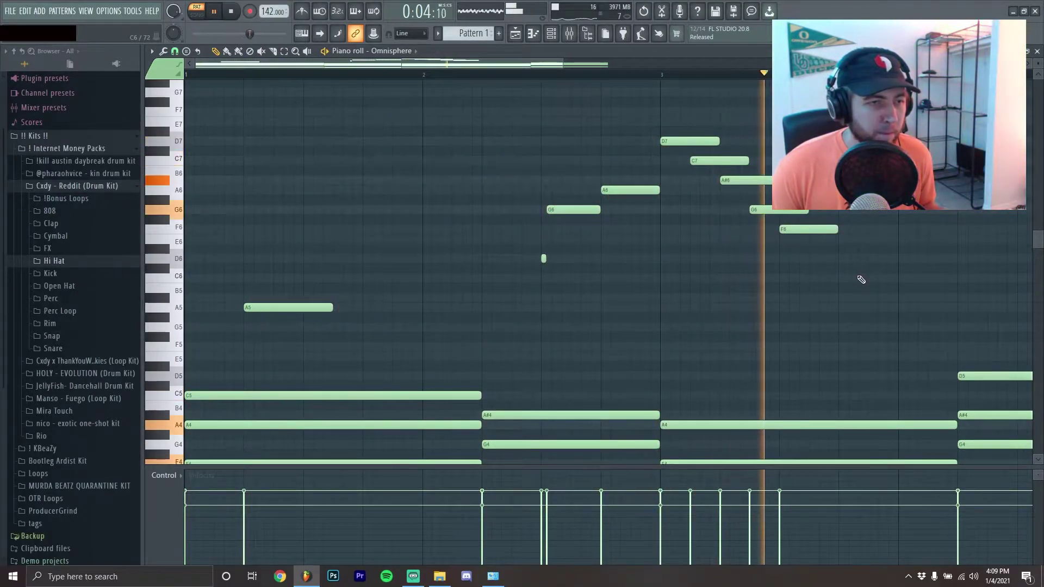
Step: Replace the G6 in bar 3 with a G6 starting halfway through beat 4, and shorten D7 and C7 to half a beat each
right_click(783, 210)
scroll(776, 287, "up", 3)
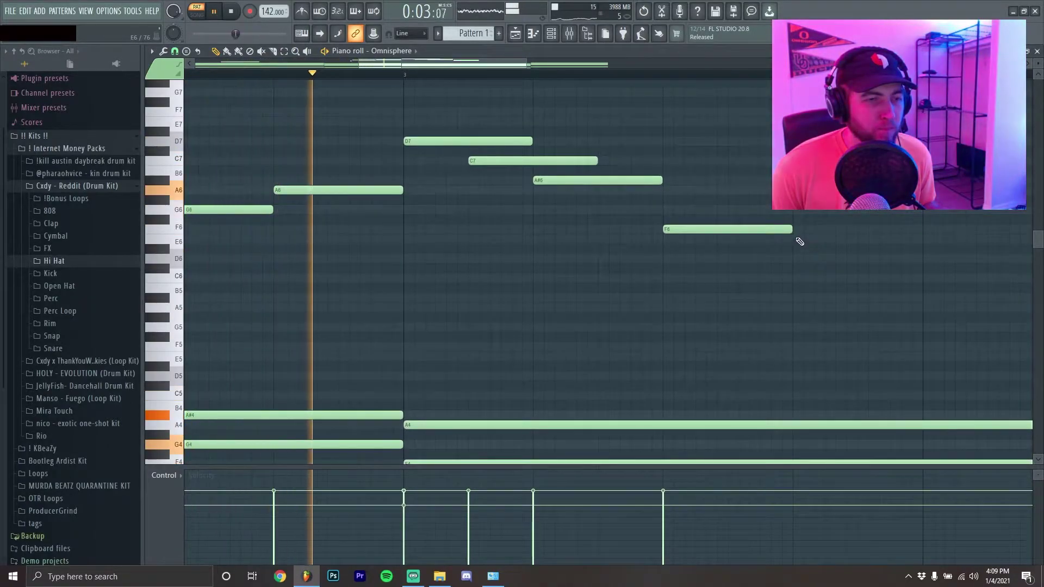
left_click(860, 210)
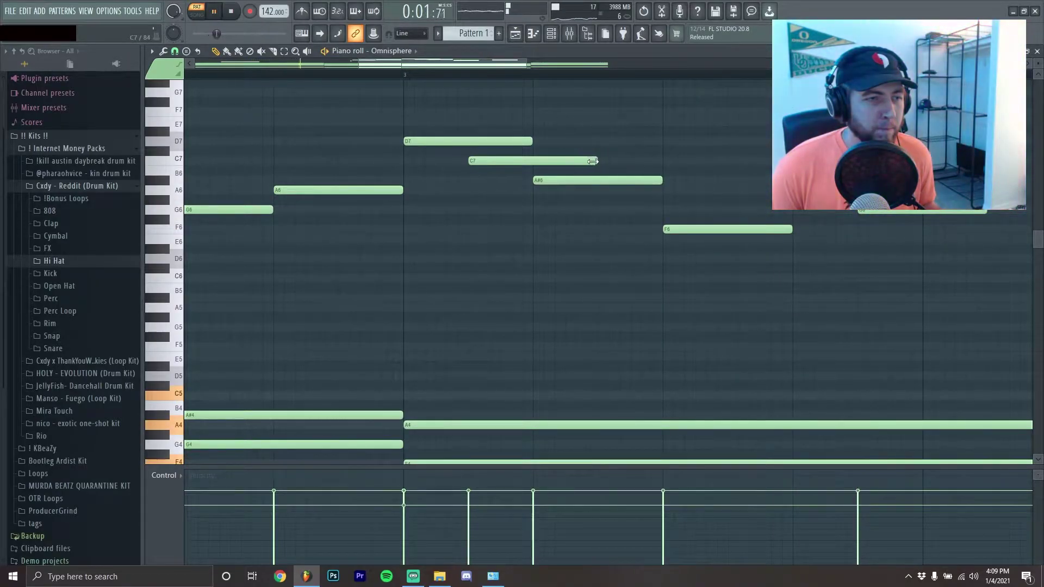
left_click_drag(528, 143, 467, 143)
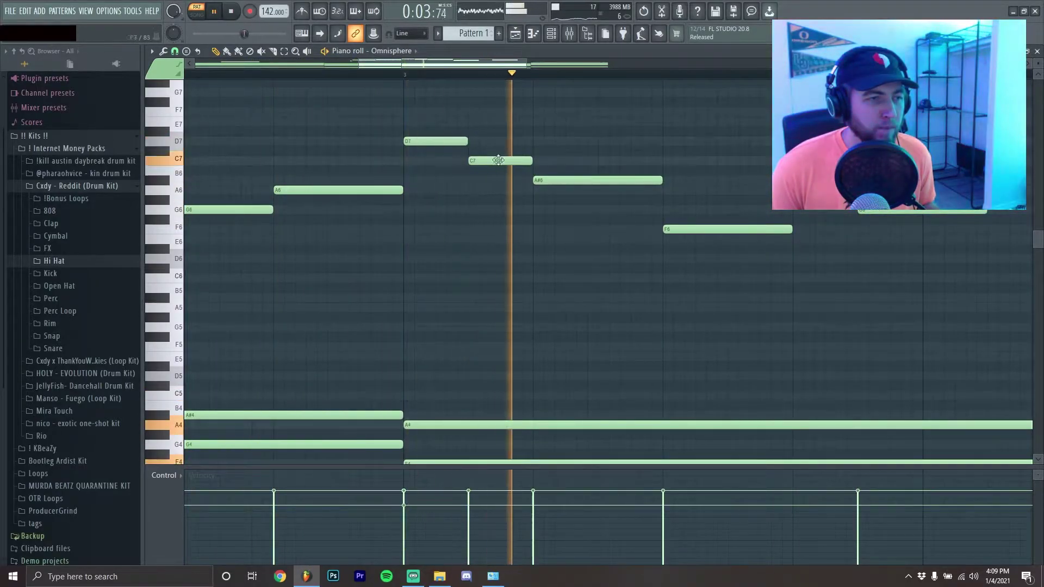
scroll(787, 230, "down", 3)
key("space")
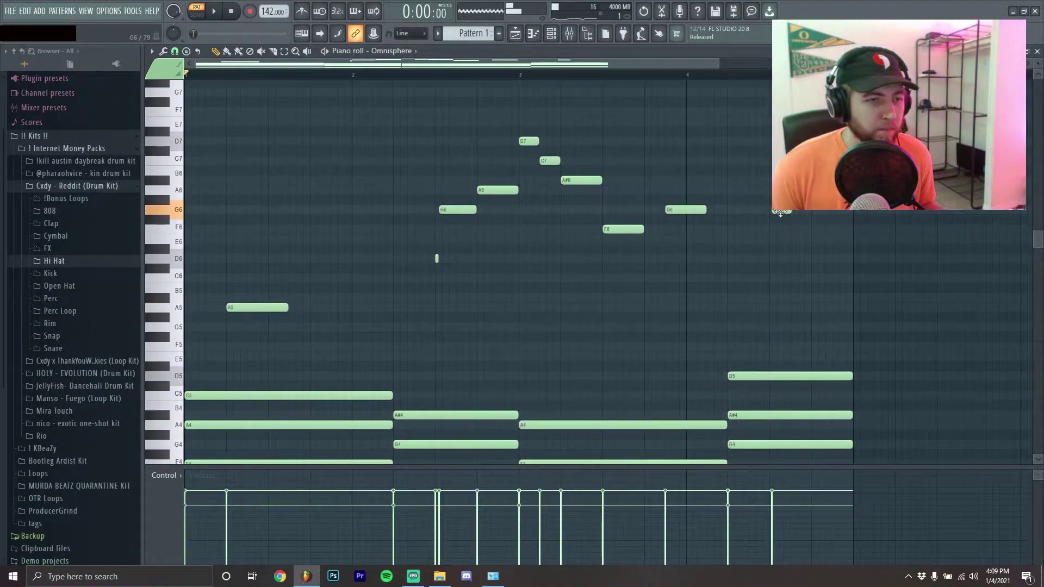
Step: Complete bar 4 with one-beat A#6 and F6 notes on beats 3 and 4, extending the preceding G6 to meet A#6
left_click_drag(782, 211, 779, 212)
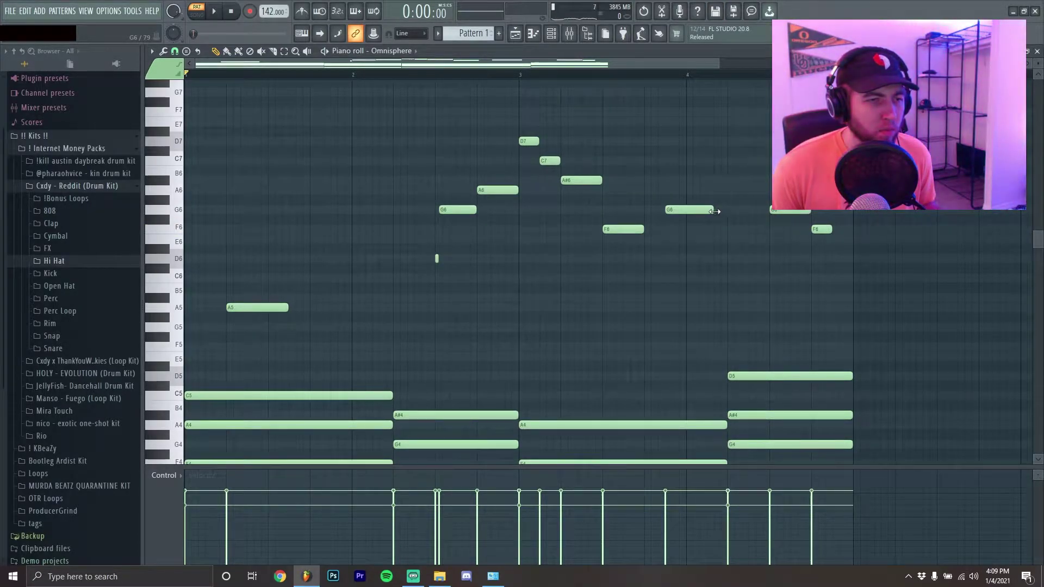
left_click_drag(780, 212, 781, 191)
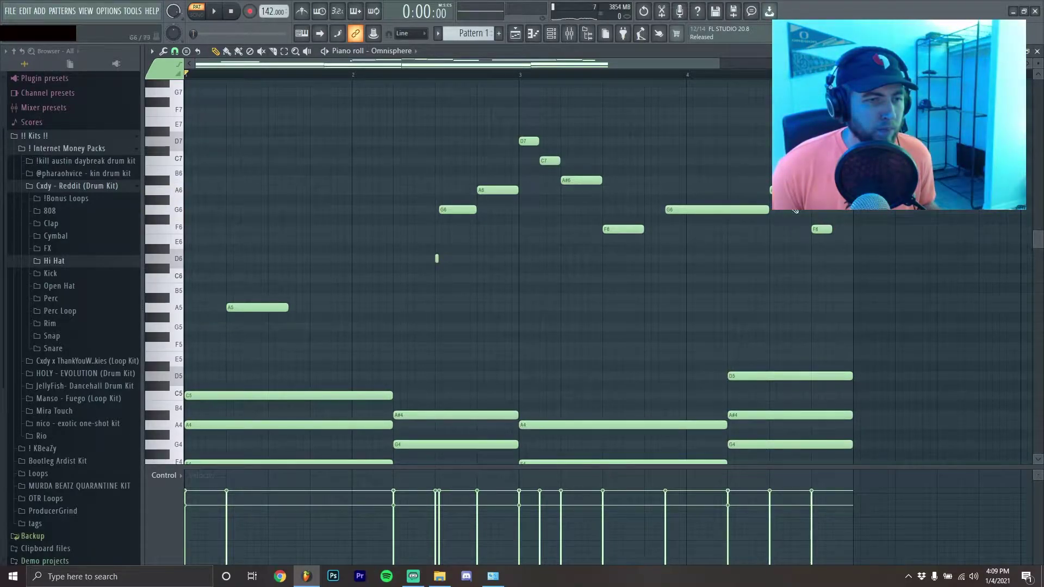
key("space")
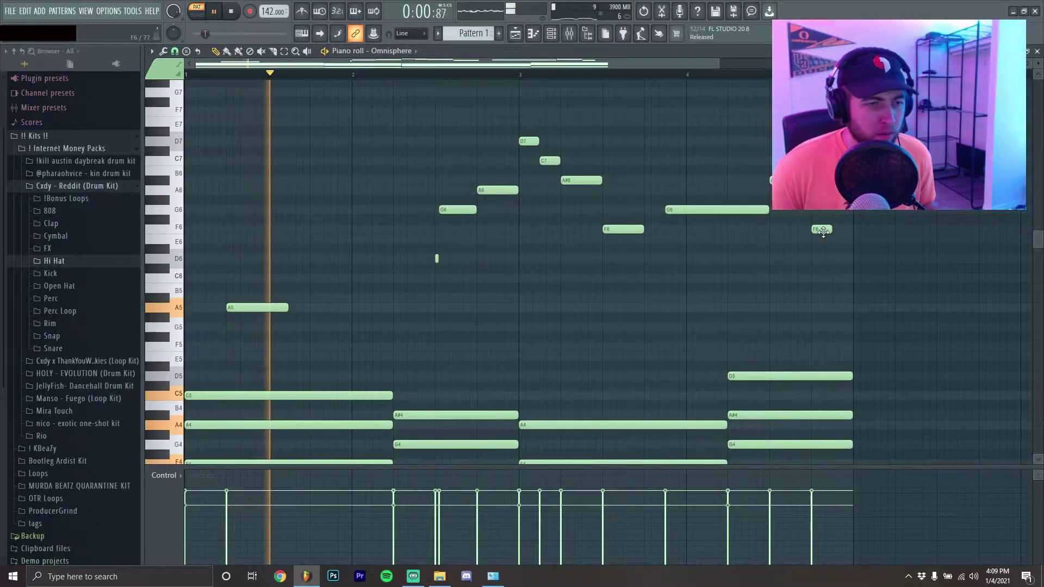
mouse_move(823, 231)
left_mouse_down()
mouse_move(825, 244)
mouse_move(825, 225)
left_mouse_up()
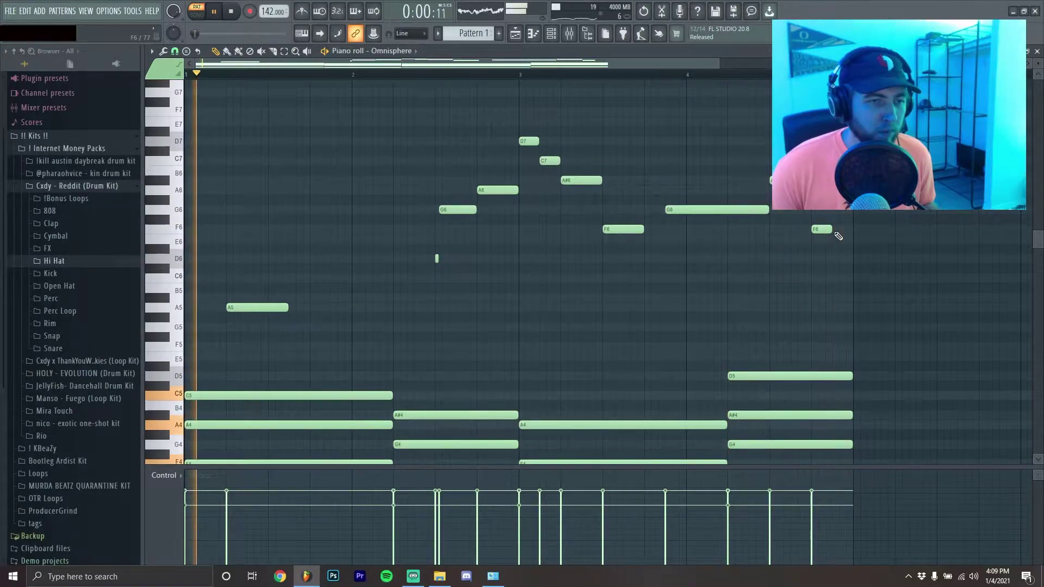
left_click_drag(831, 230, 851, 238)
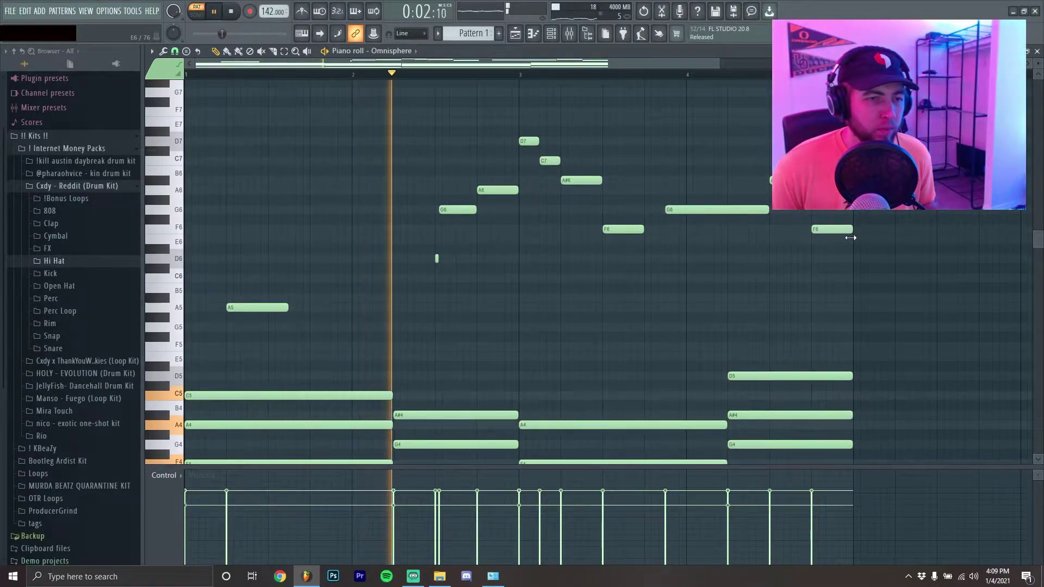
Step: Extend A5 until the D6 grace note in bar 2, and extend the F6 in bar 3 until the following G6
left_click_drag(290, 317, 435, 329)
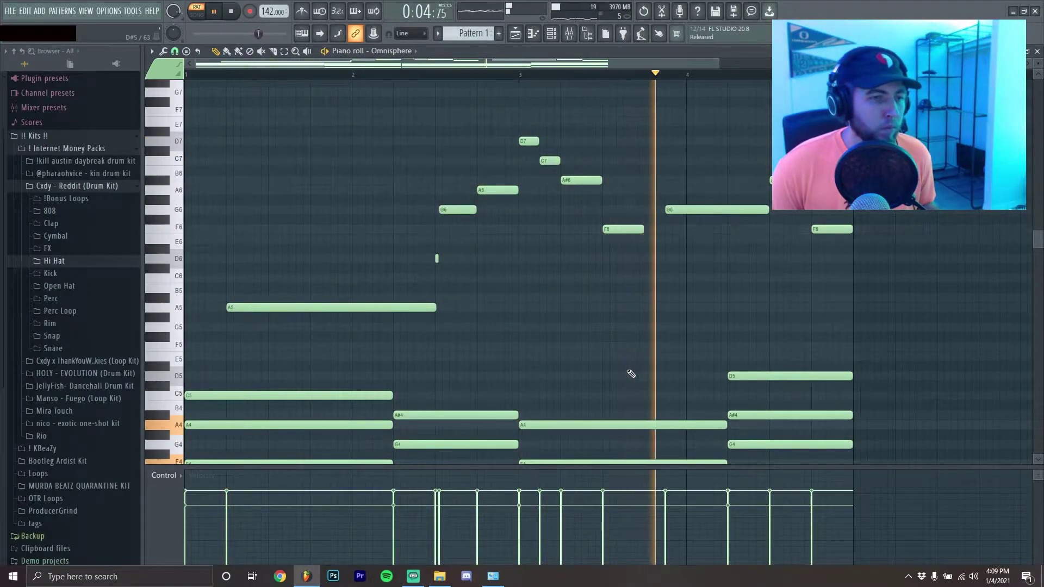
left_click_drag(643, 229, 663, 234)
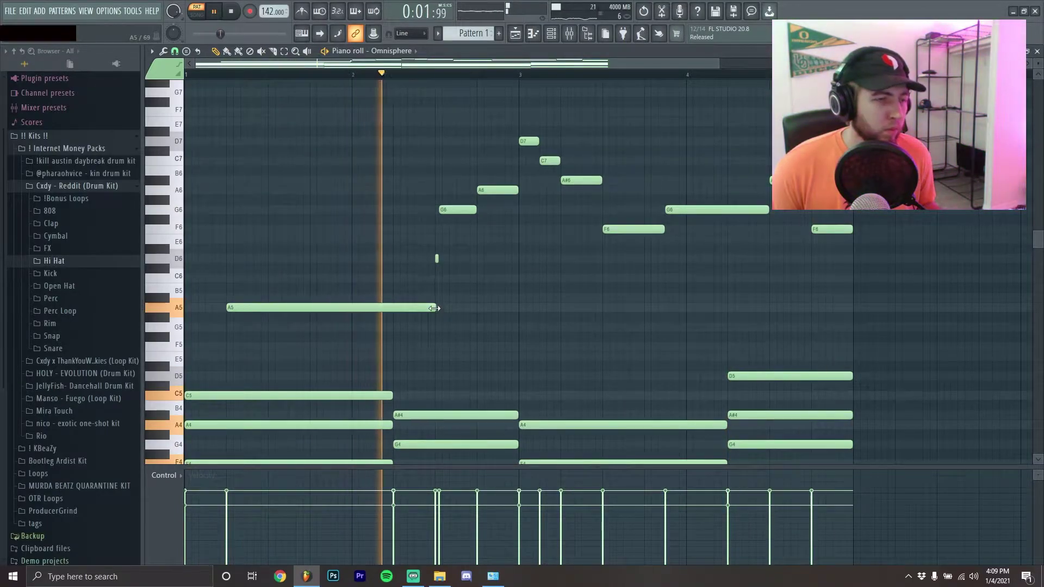
Step: Shorten A5 to about two and a half beats and fill the gap before the D6 grace note with a C6 note
scroll(254, 333, "down", 3)
scroll(340, 343, "up", 5)
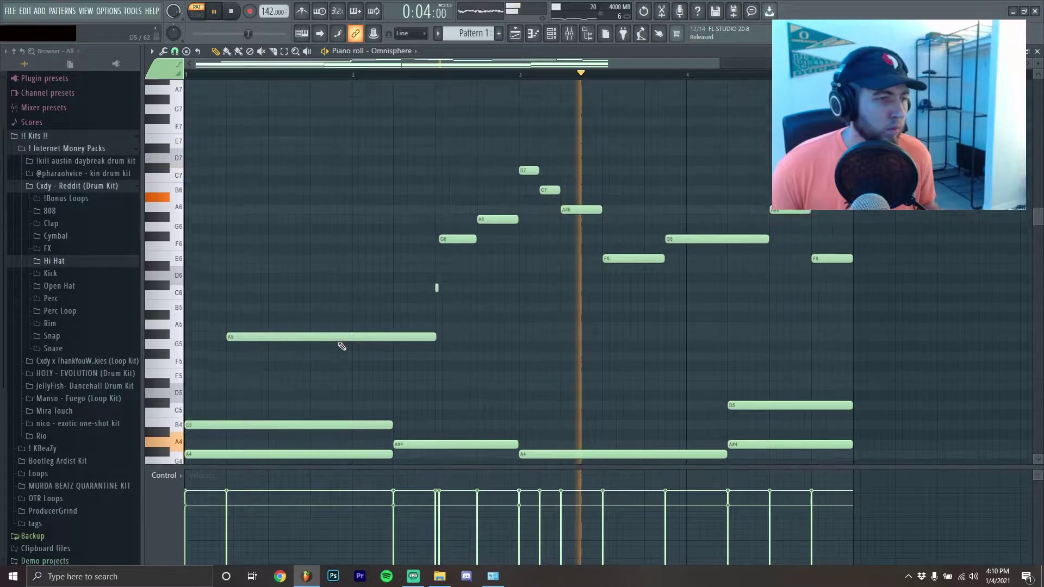
left_click_drag(433, 366, 326, 380)
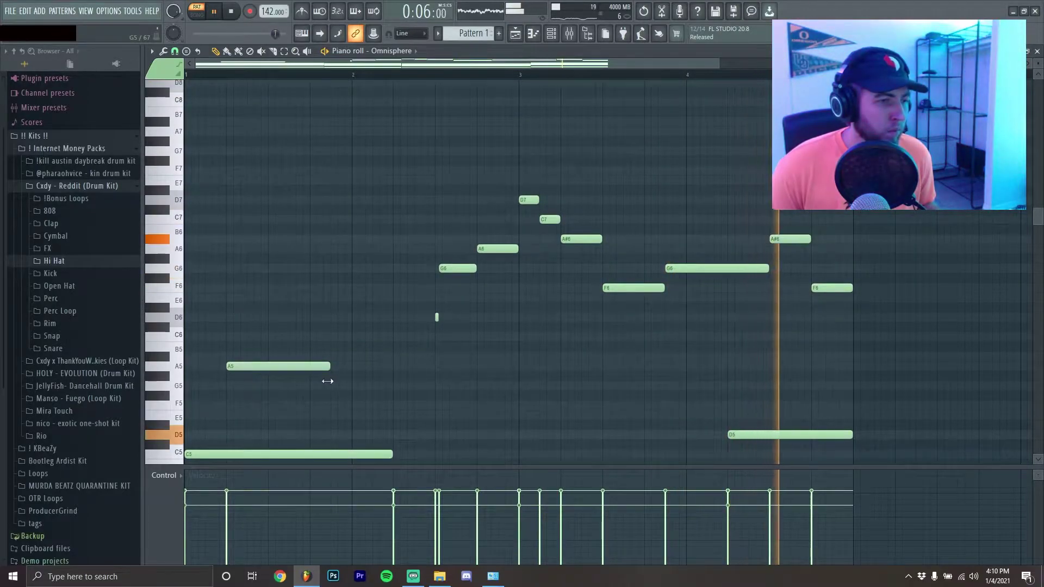
left_click(335, 338)
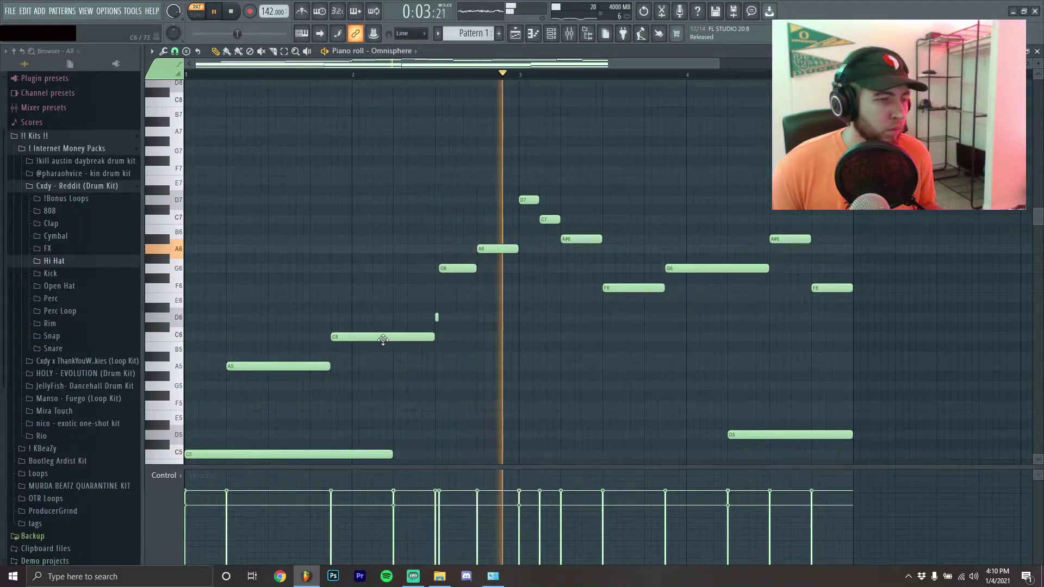
Step: Try the note after A5 on E6 and A#5, settle it on G5 directly after A5, and play it back
left_click_drag(383, 340, 383, 299)
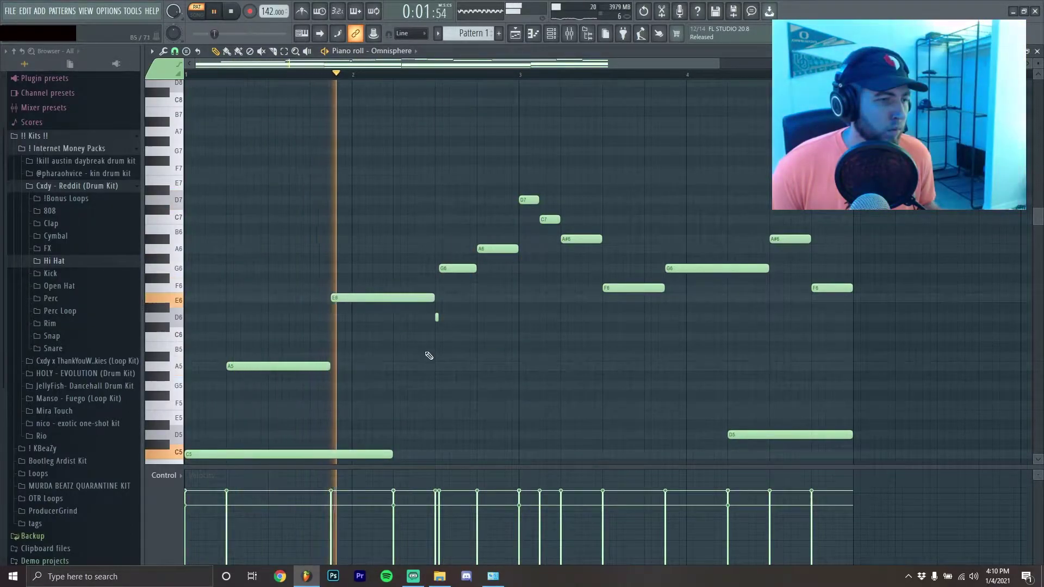
left_click_drag(370, 298, 363, 354)
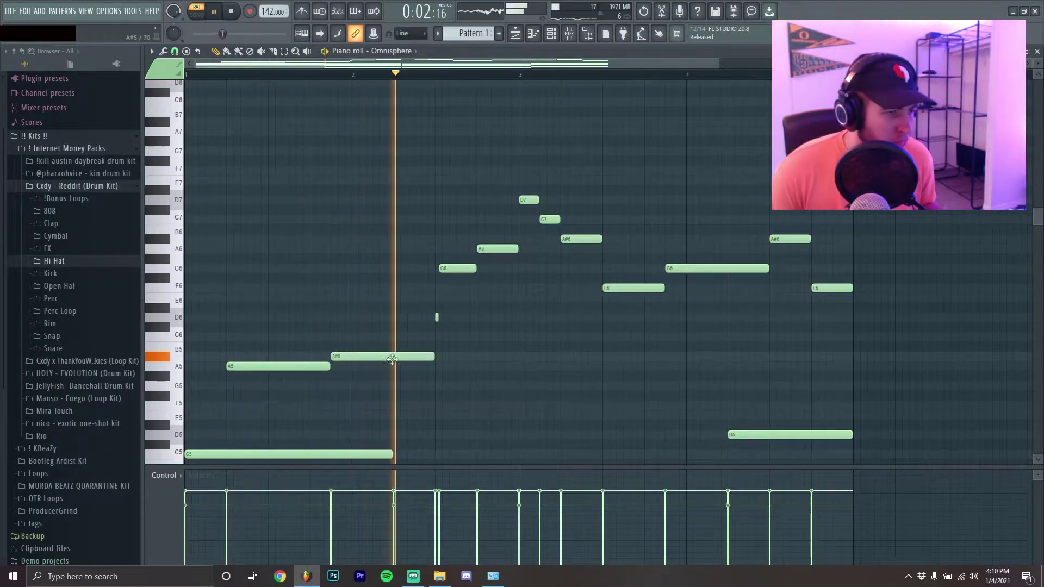
scroll(365, 348, "down", 3)
key("space")
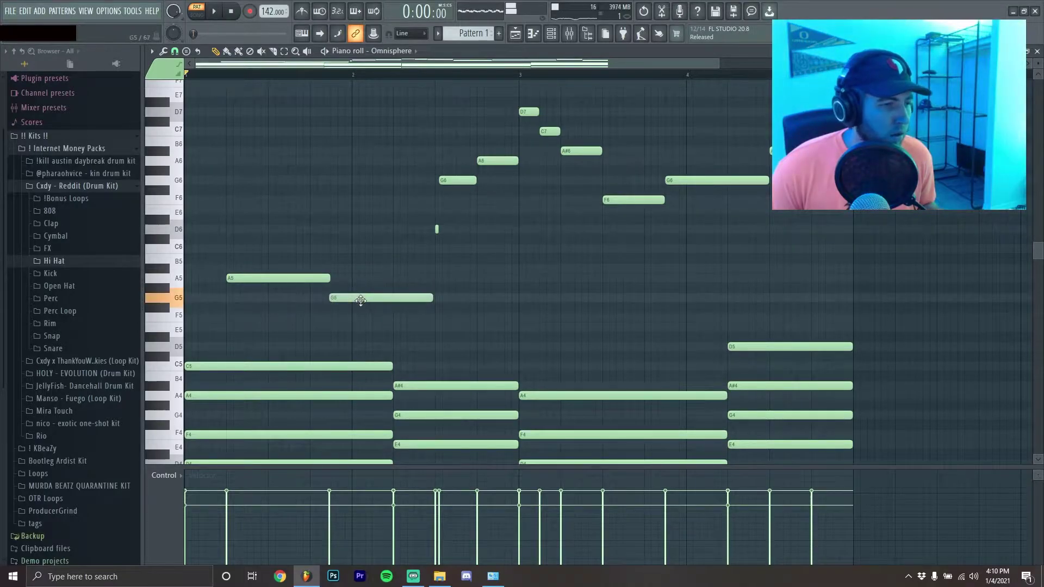
left_click_drag(360, 302, 362, 302)
key("space")
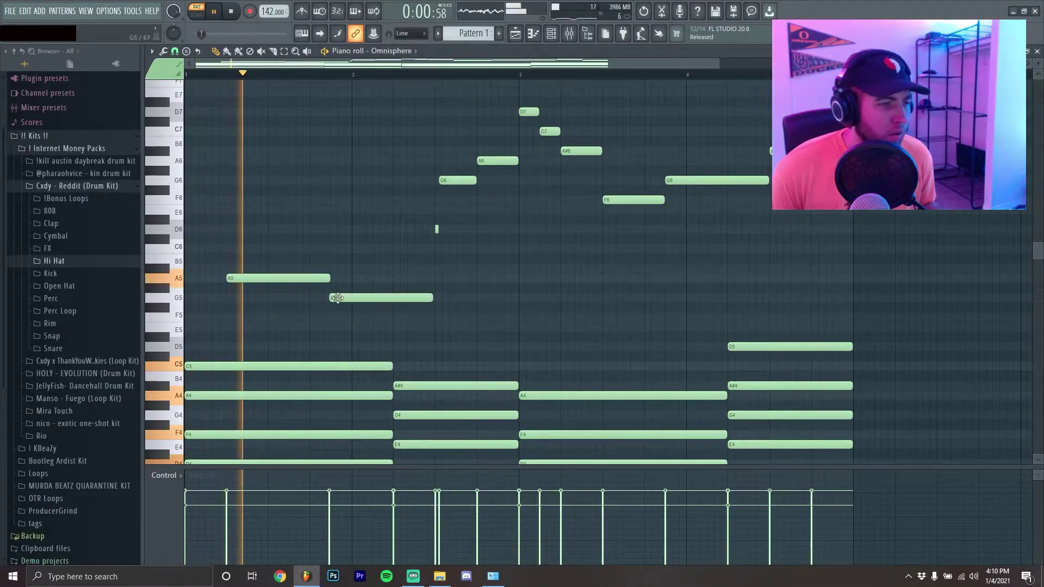
key("space")
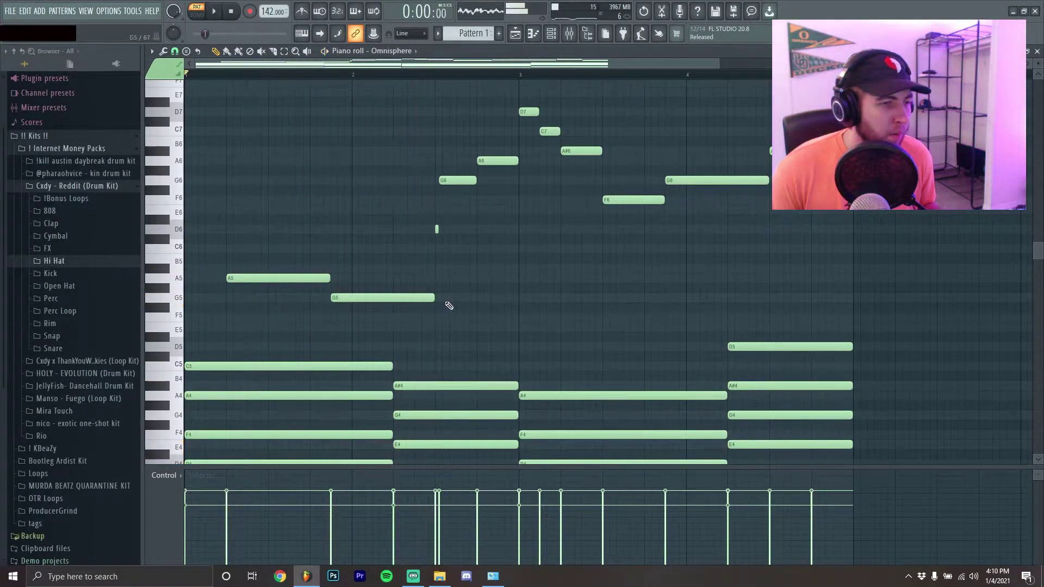
Step: Shorten G5 to about one and a half beats, add a one-beat F5 after it, and listen to the phrase
left_click_drag(433, 297, 394, 305)
left_click(378, 318)
key("space")
key("space")
key("space")
key("space")
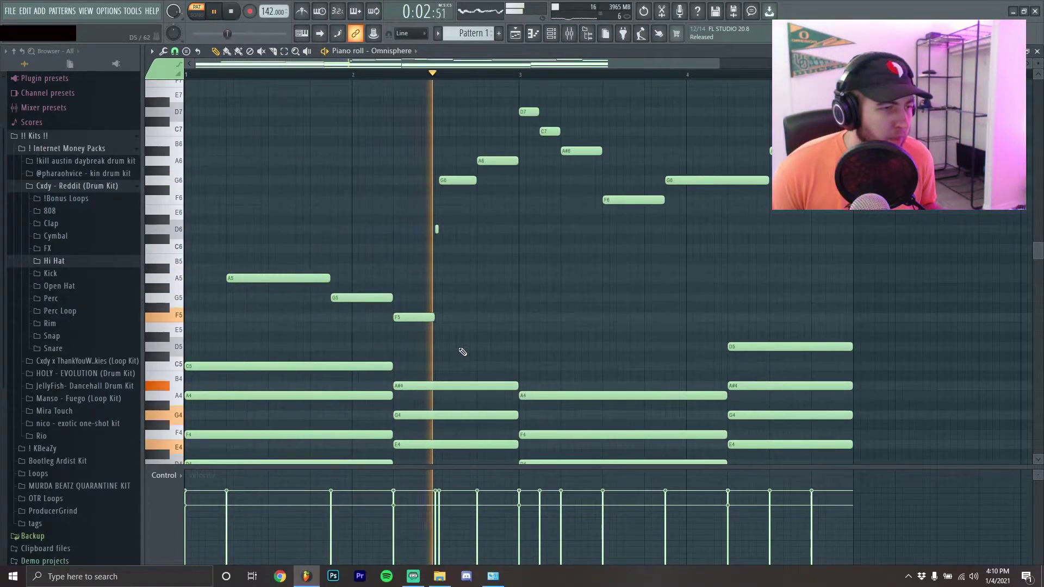
Step: Move the G5 and F5 melody notes half a beat earlier and raise F5 to A#5
left_click_drag(347, 300, 326, 300)
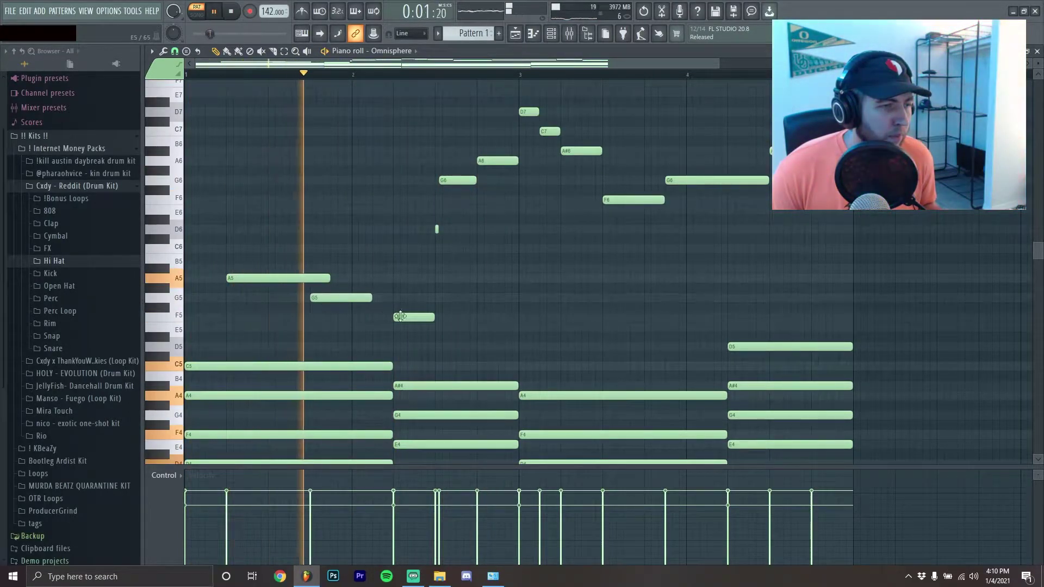
left_click_drag(419, 318, 398, 320)
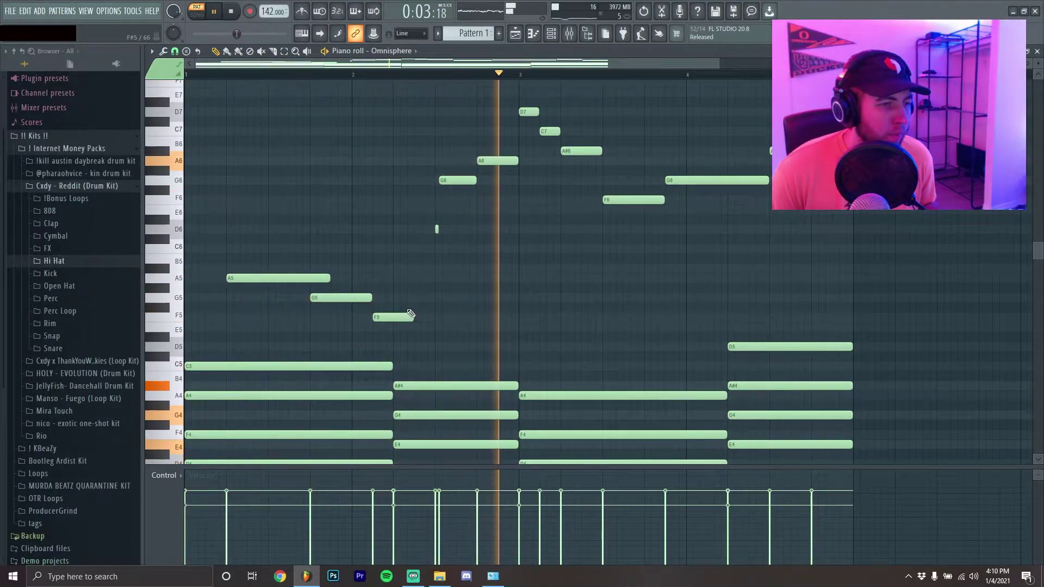
left_click_drag(393, 307, 396, 268)
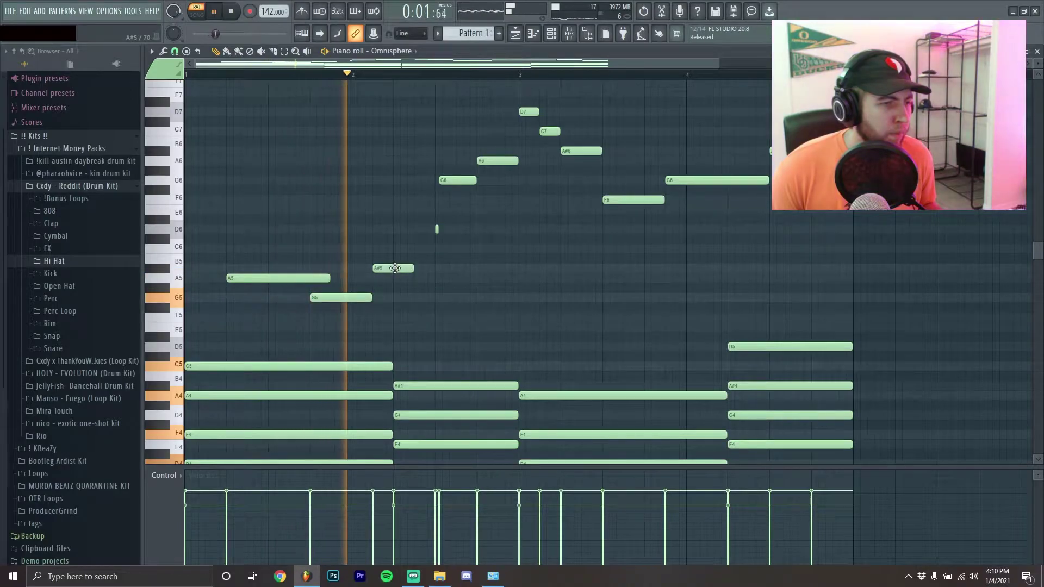
Step: Extend A#5 until the D6 grace note, trim A5 to end where G5 starts, and play the melody back
key("space")
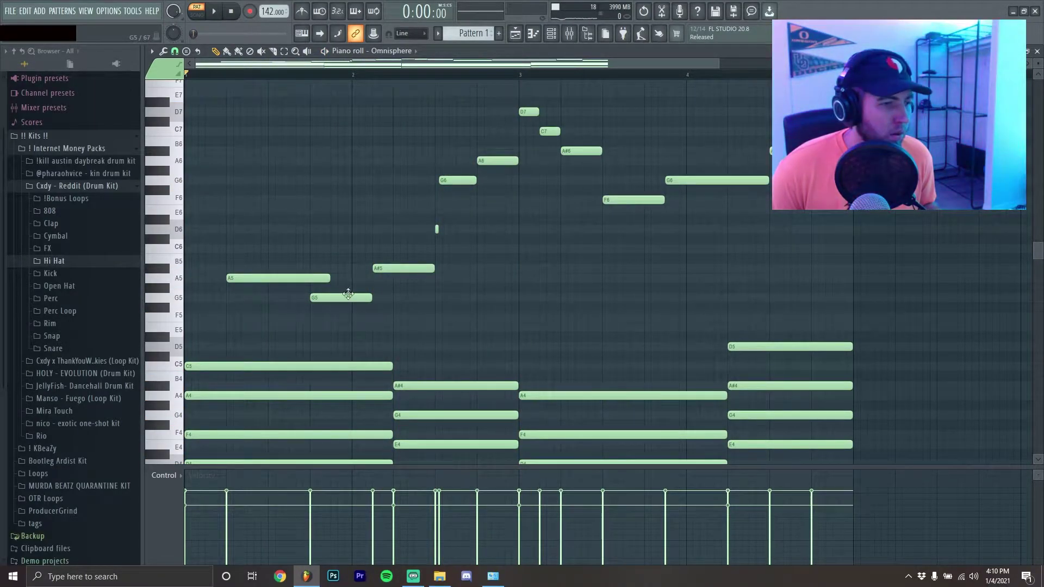
left_click_drag(329, 278, 310, 279)
key("space")
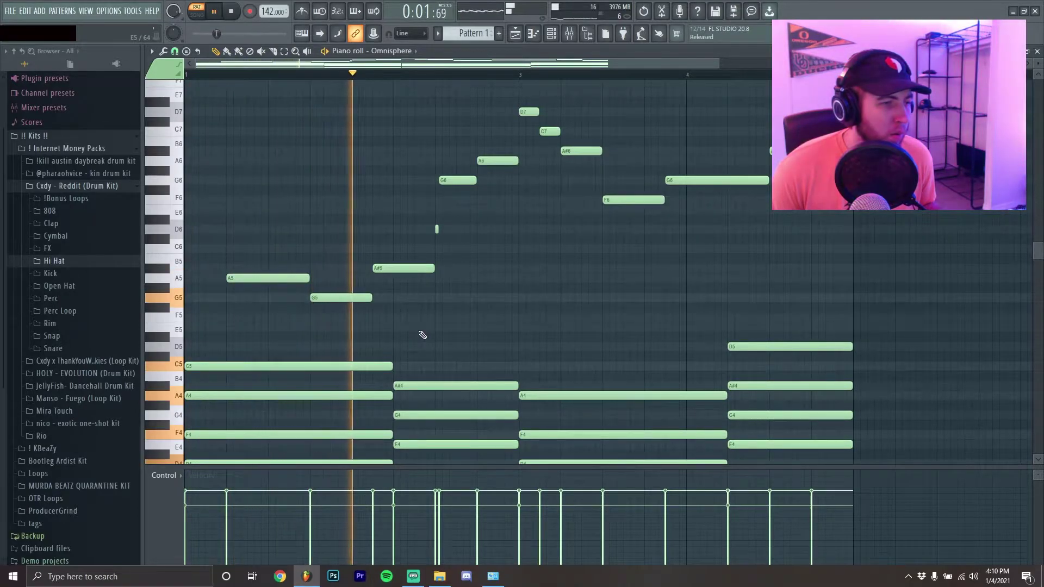
Step: Raise the G5 melody note to C6, try the A#5 note on E6 and settle it on D6, listening to the phrase
left_click_drag(341, 298, 341, 246)
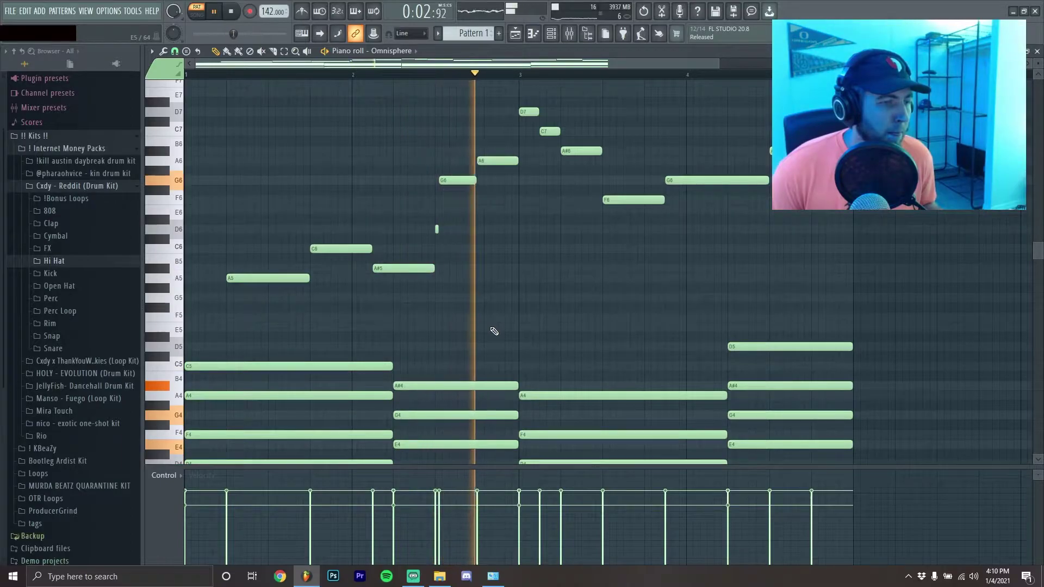
left_click_drag(402, 252, 402, 204)
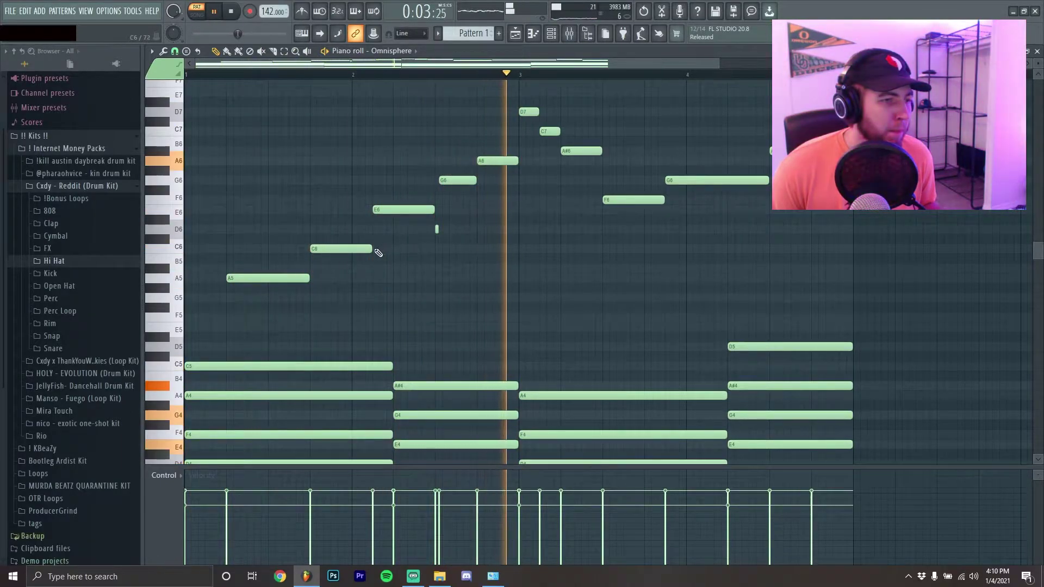
left_click_drag(405, 230, 405, 231)
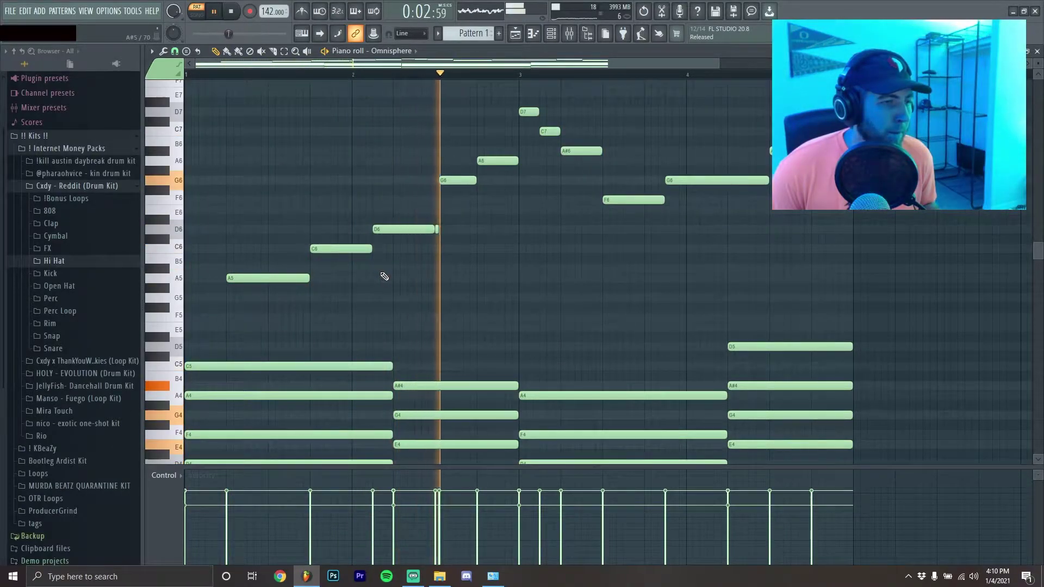
scroll(599, 337, "down", 2)
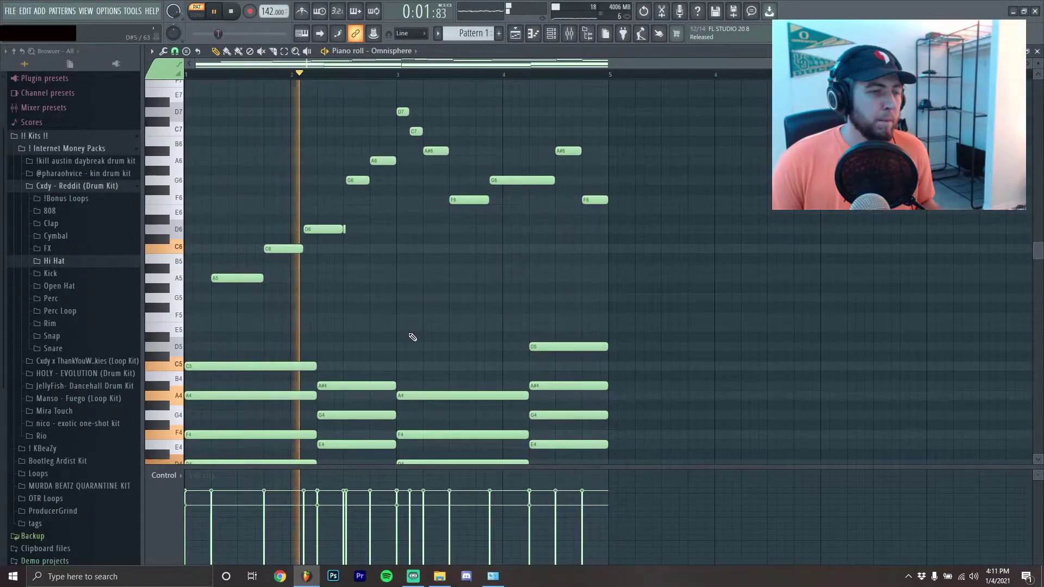
Step: Move C6 and D6 half a beat later, extend A5 up to the start of C6, and trim D6 to the grace note
scroll(245, 303, "up", 3)
left_click_drag(346, 250, 361, 251)
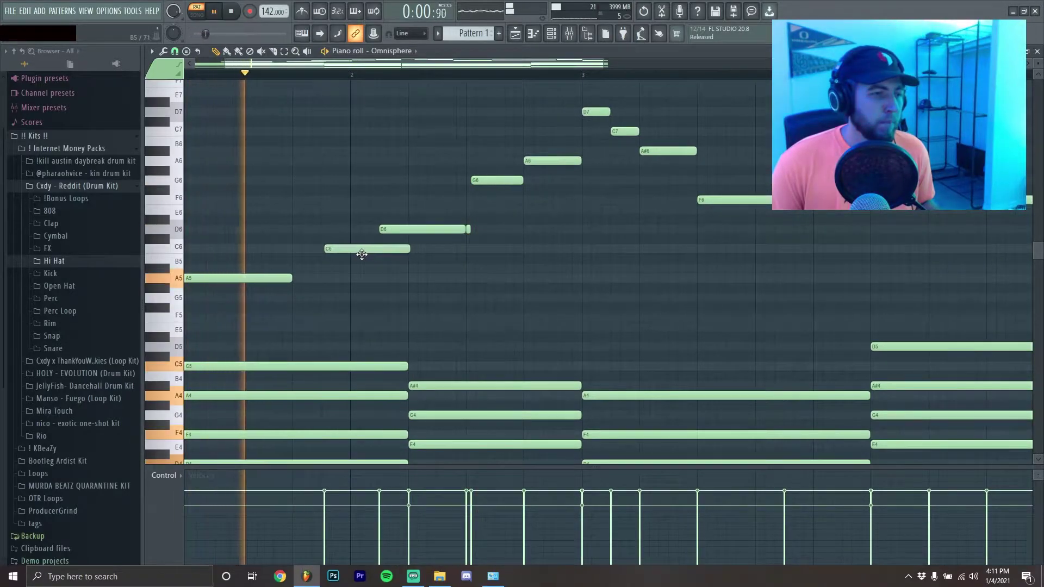
left_click_drag(289, 276, 320, 283)
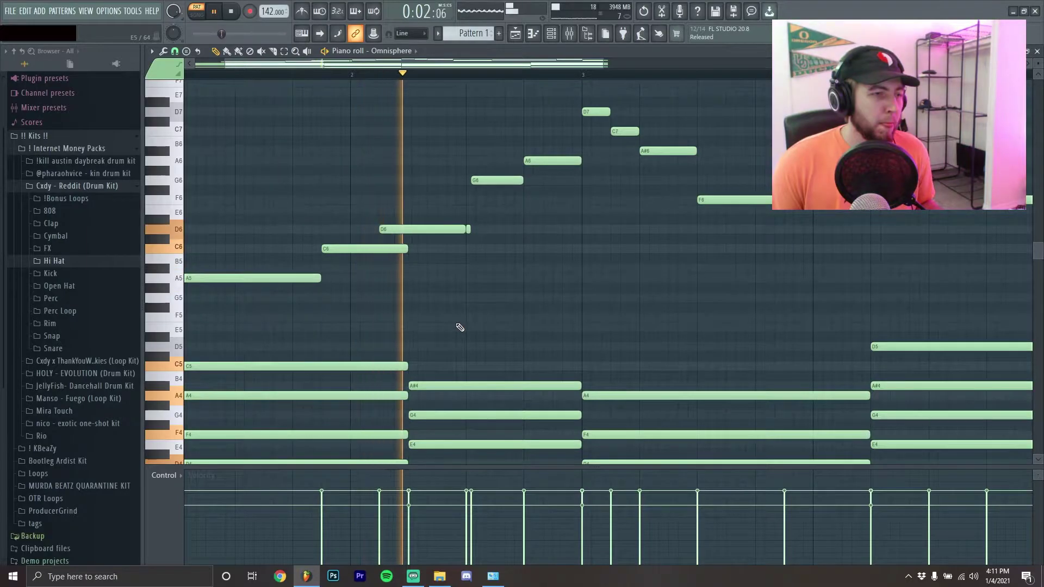
key("space")
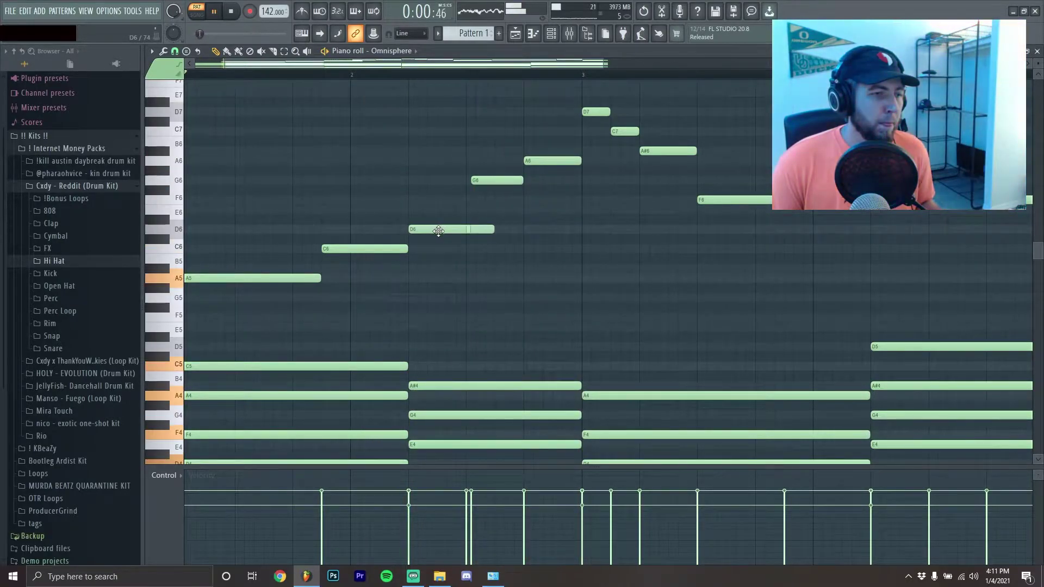
left_click_drag(494, 229, 466, 229)
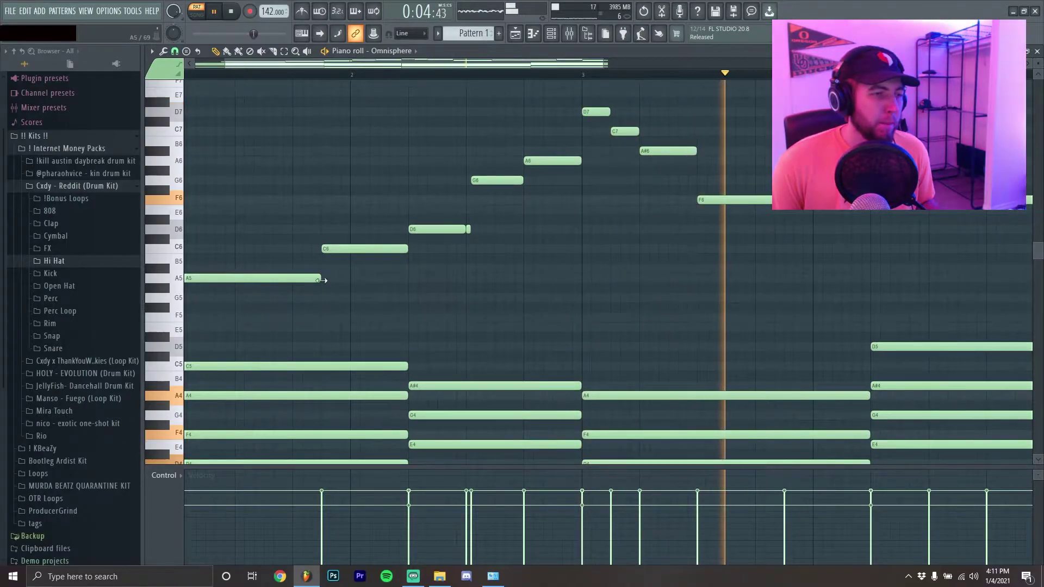
Step: Listen to the full loop, then randomize the pan and velocity levels of the notes and accept
scroll(359, 282, "down", 3)
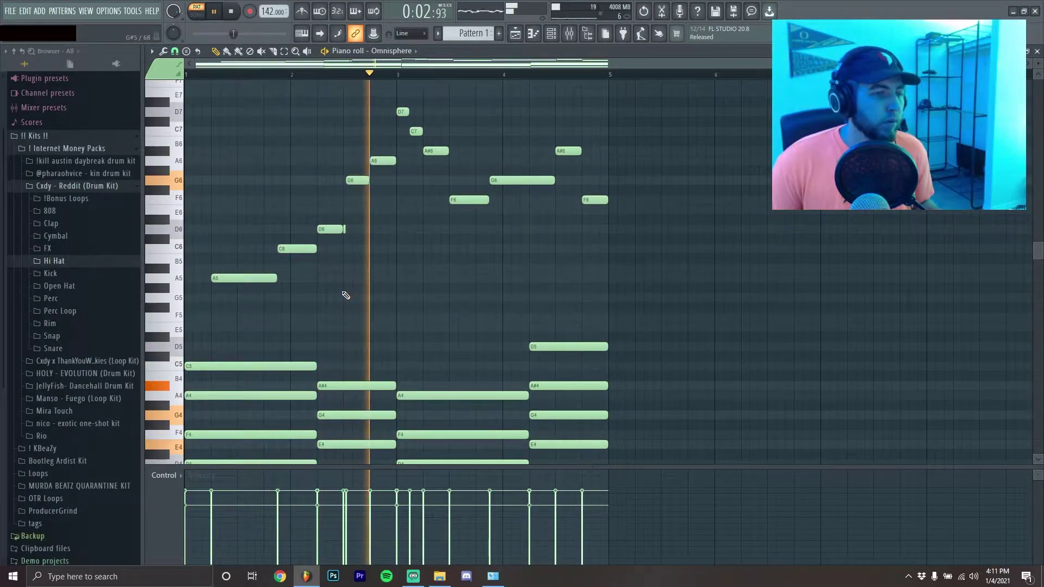
scroll(343, 298, "up", 3)
scroll(383, 322, "down", 4)
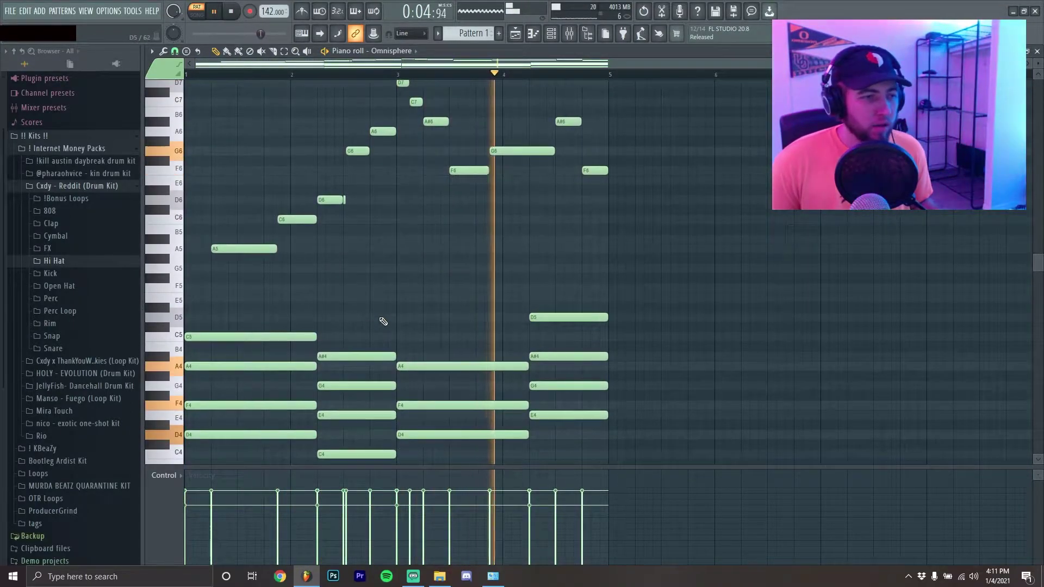
scroll(384, 322, "up", 2)
scroll(385, 320, "down", 1)
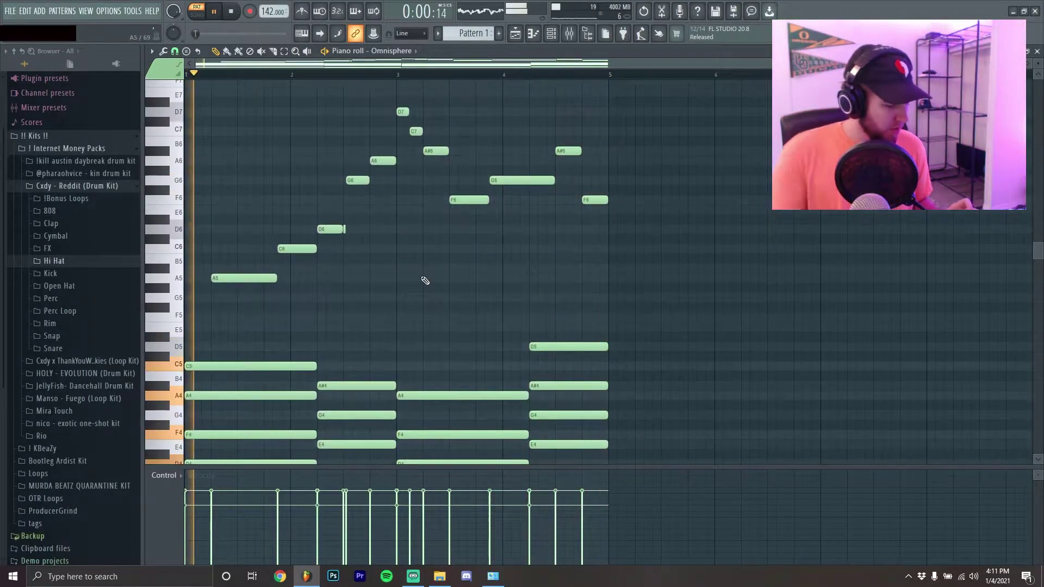
key("alt+r")
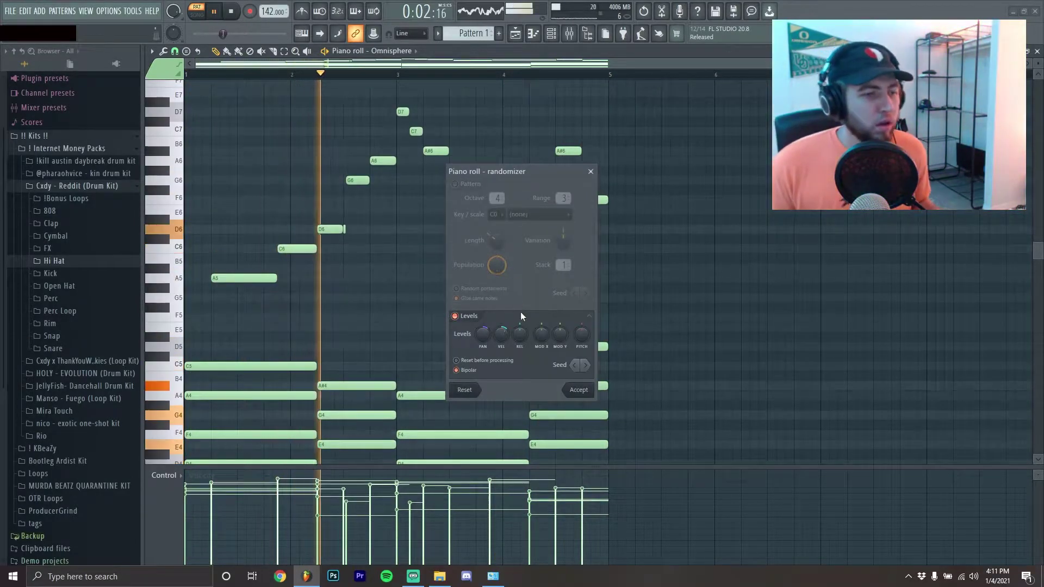
left_click_drag(484, 334, 501, 323)
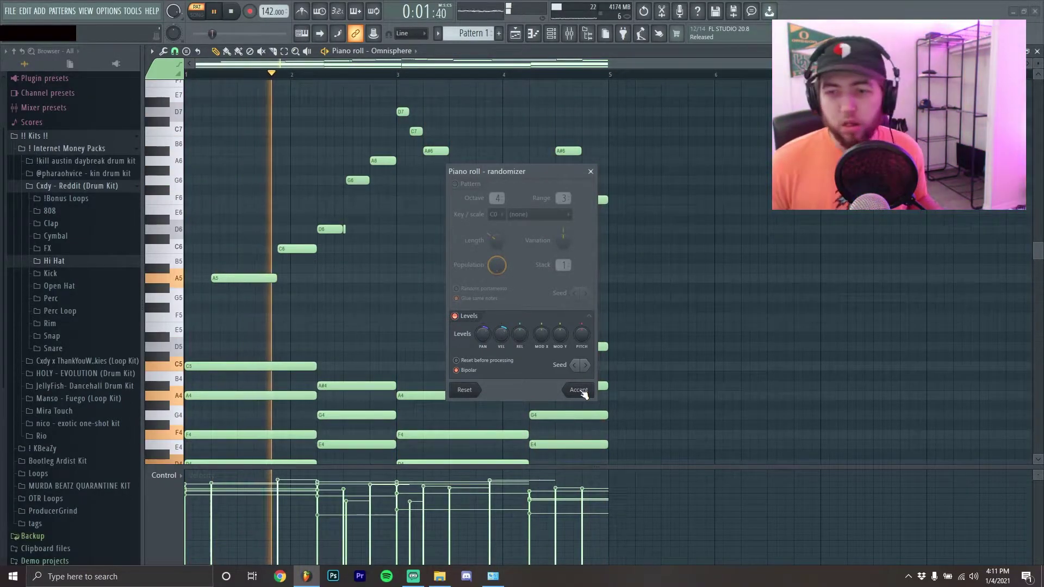
left_click(578, 390)
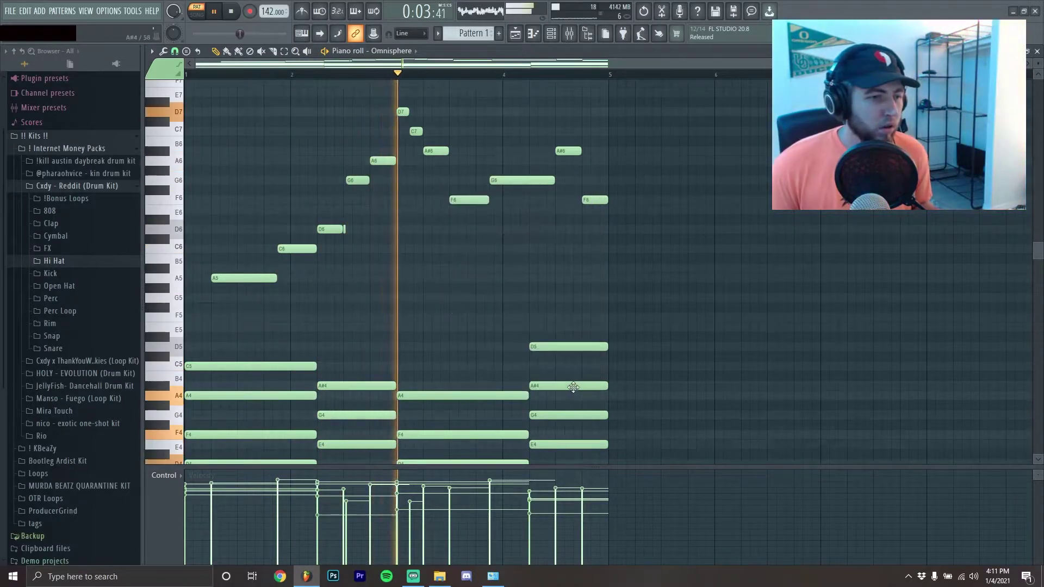
Step: Select all notes, lower their velocities slightly together, and clear the selection
key("ctrl+a")
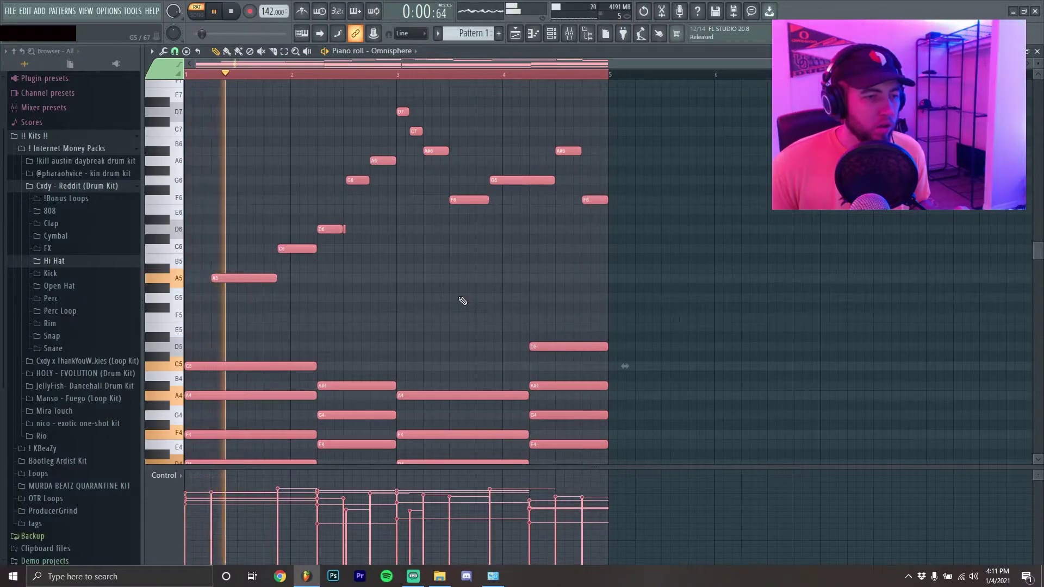
scroll(421, 287, "down", 2)
left_click(421, 287)
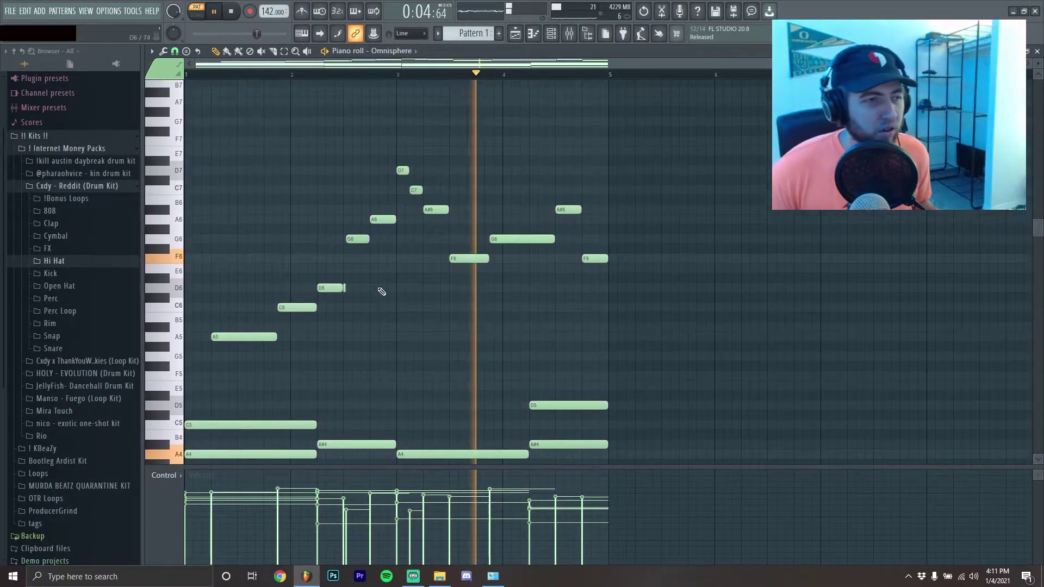
Step: Duplicate the complete four-bar chord and melody pattern into bars 5 to 8
scroll(378, 299, "down", 4)
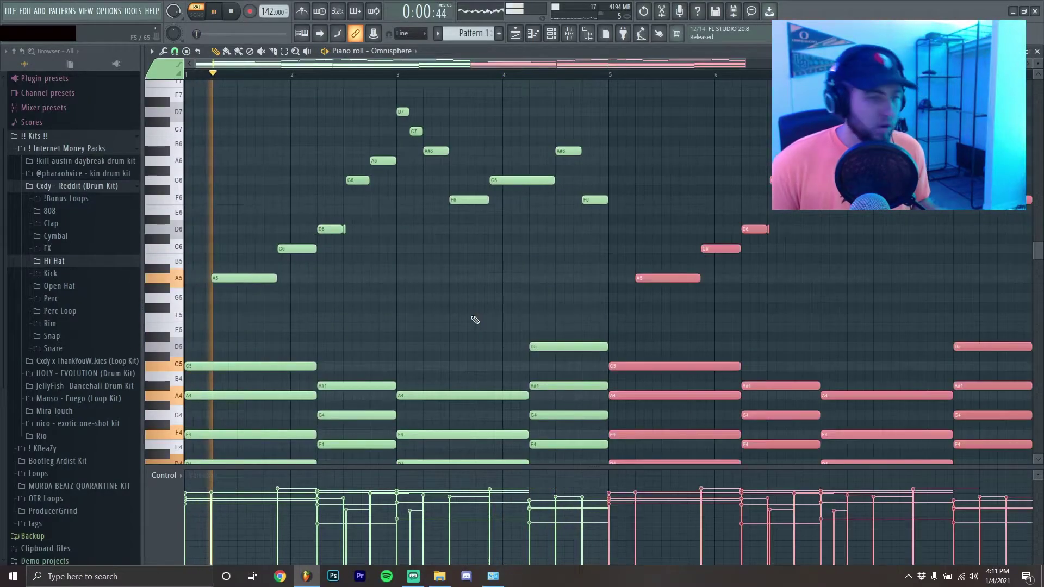
scroll(761, 317, "down", 2)
scroll(789, 310, "down", 6)
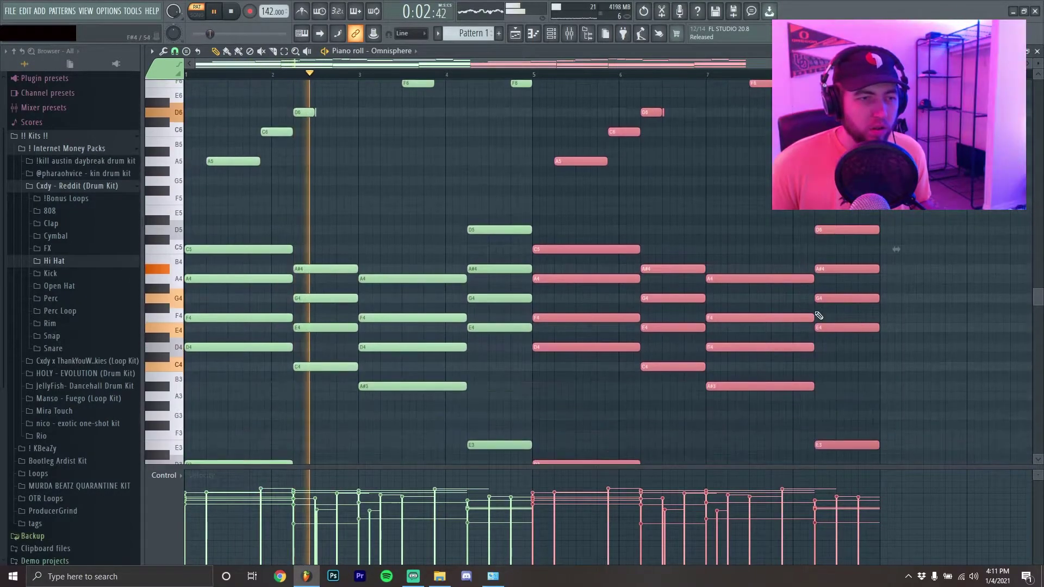
scroll(729, 292, "down", 2)
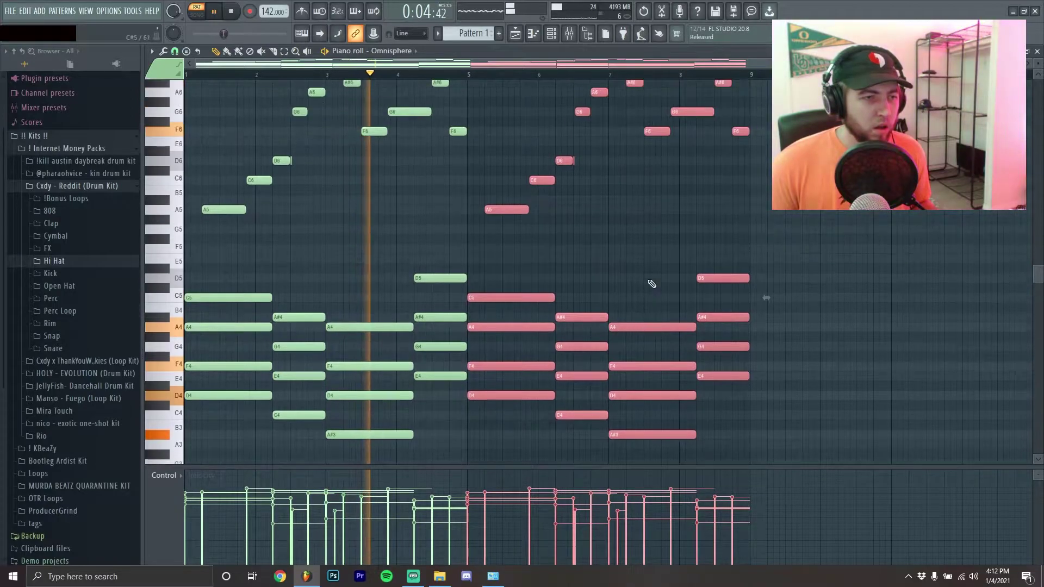
Step: Select the F4, E4, D4 and G4 chord notes across bars 5 to 8 and raise them one octave
scroll(650, 285, "up", 3)
left_click_drag(514, 372, 568, 388)
left_click(613, 407, "ctrl+shift")
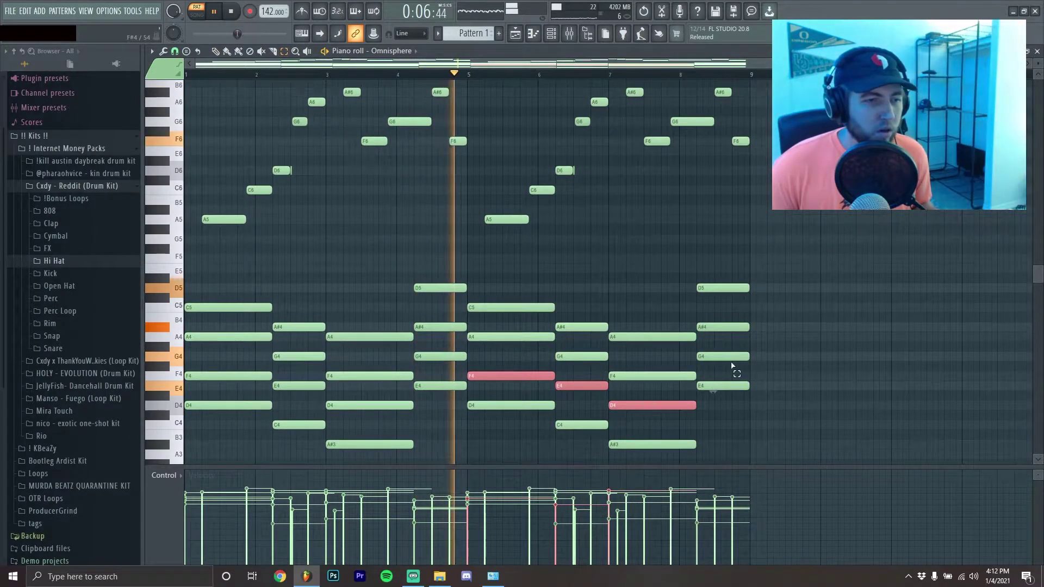
left_click(723, 357, "ctrl+shift")
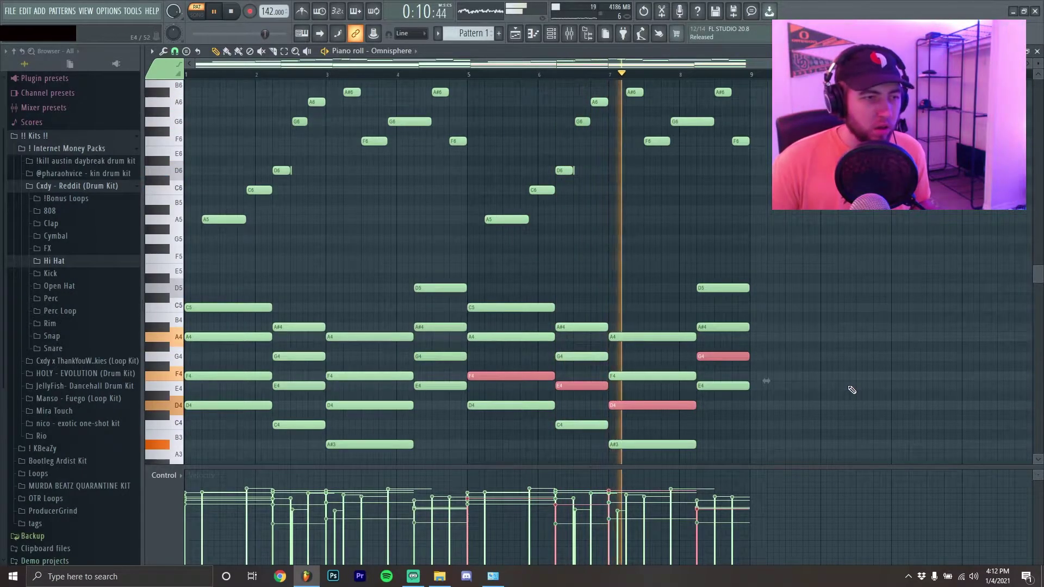
key("ctrl+Up")
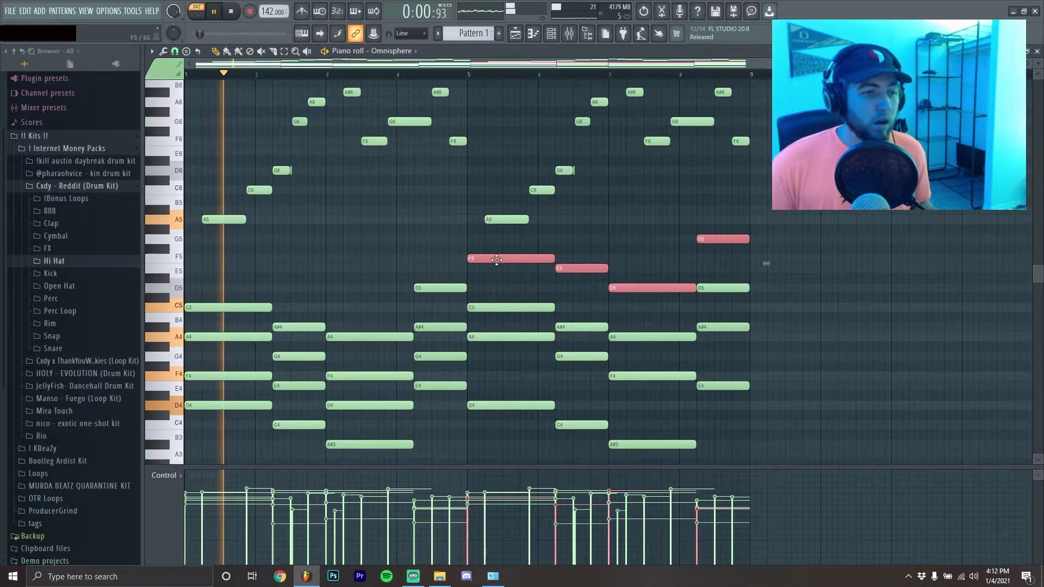
Step: Move playback to bar 5 and select bars 5 to 8 as the loop region
left_click(471, 79)
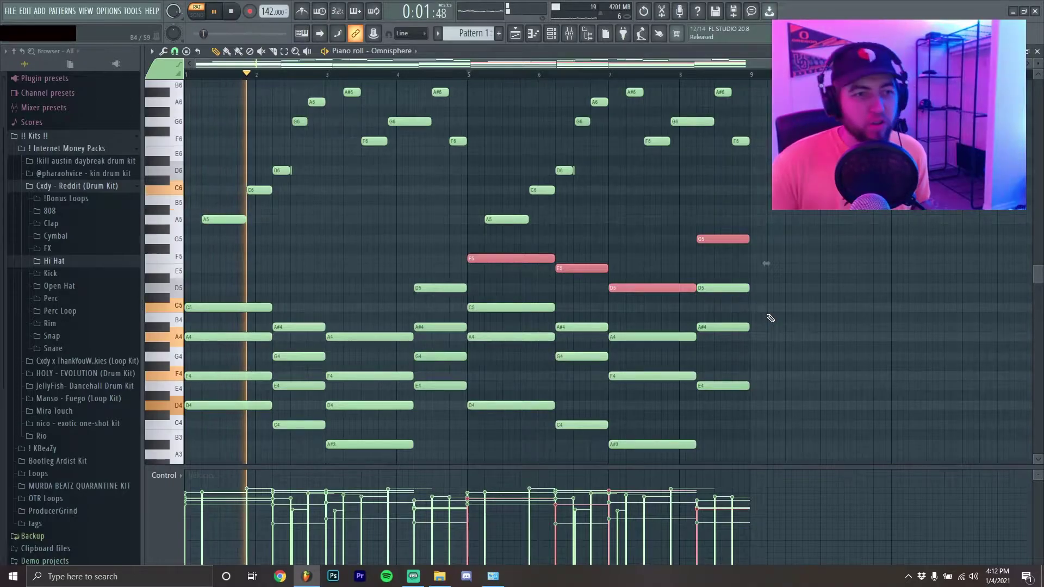
scroll(601, 304, "up", 3)
scroll(560, 305, "up", 4)
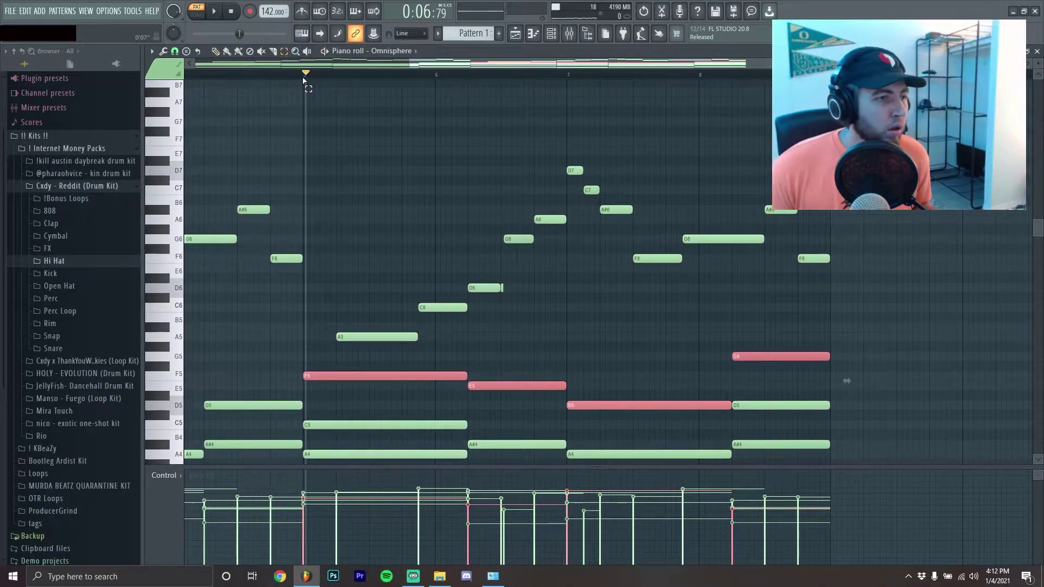
left_click_drag(304, 79, 320, 81)
left_click_drag(384, 91, 847, 425)
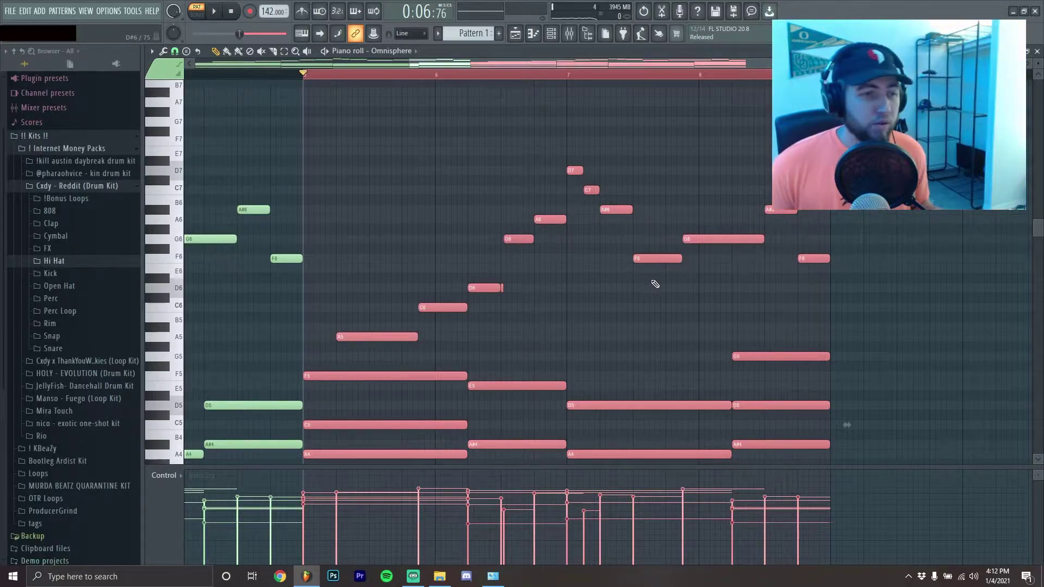
Step: Loop the second half and add a descending F7, E7, D7 counter-melody above A5 and C6, starting F7 one and a half beats into bar 5
scroll(732, 295, "down", 1)
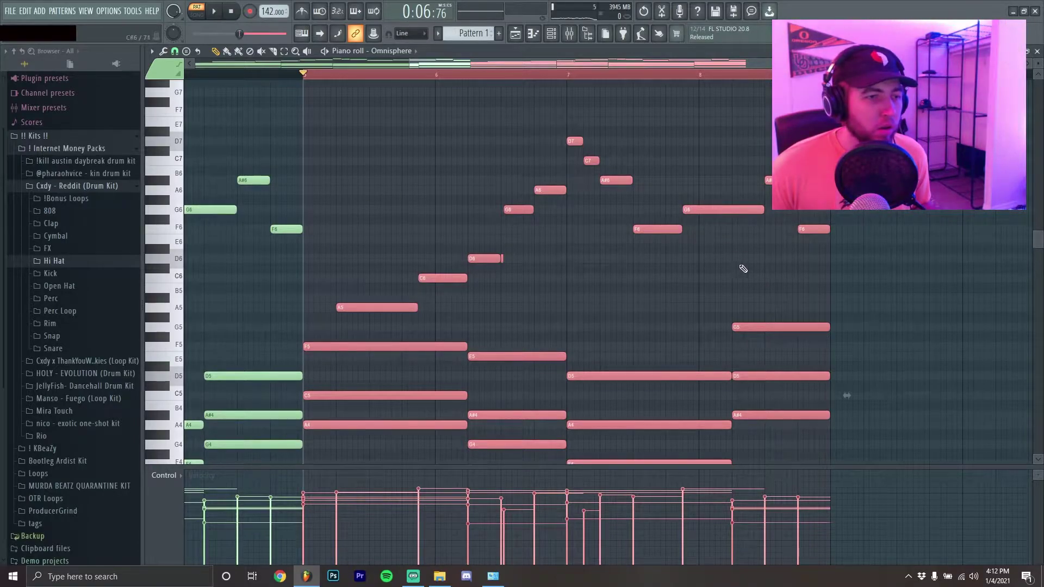
scroll(433, 256, "up", 2)
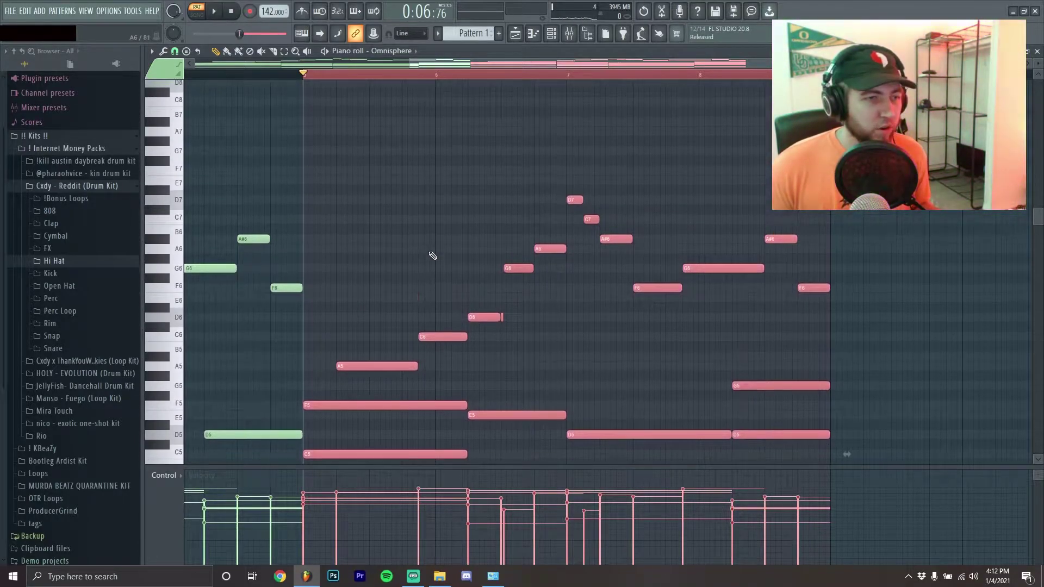
scroll(315, 280, "up", 2)
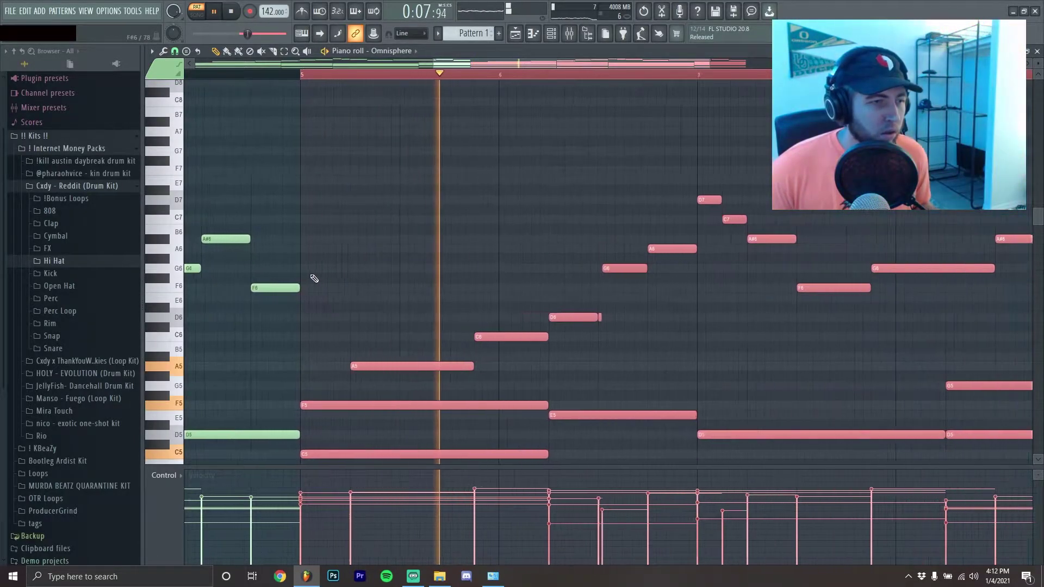
left_click(353, 172)
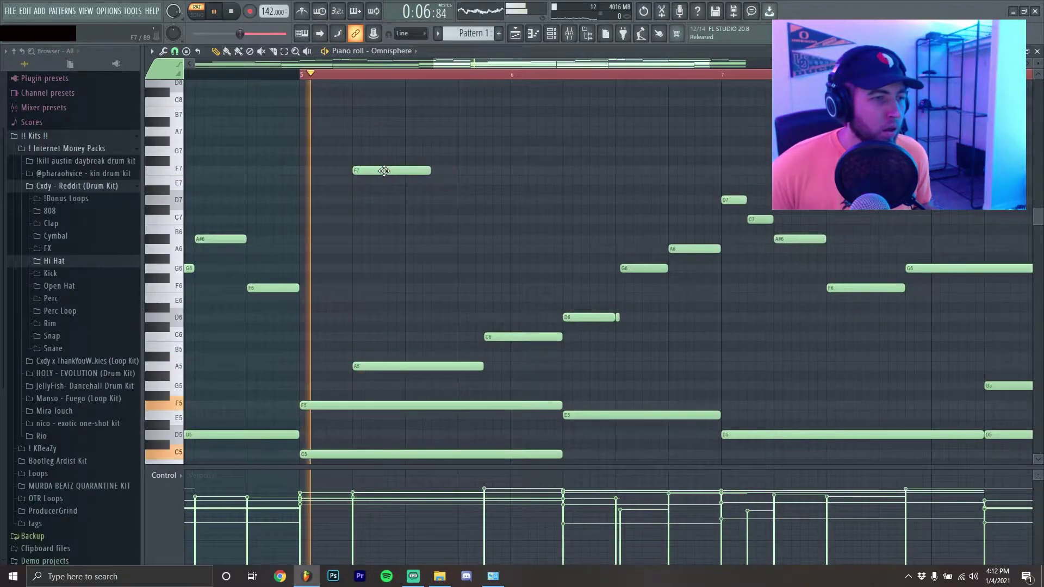
left_click_drag(384, 171, 410, 170)
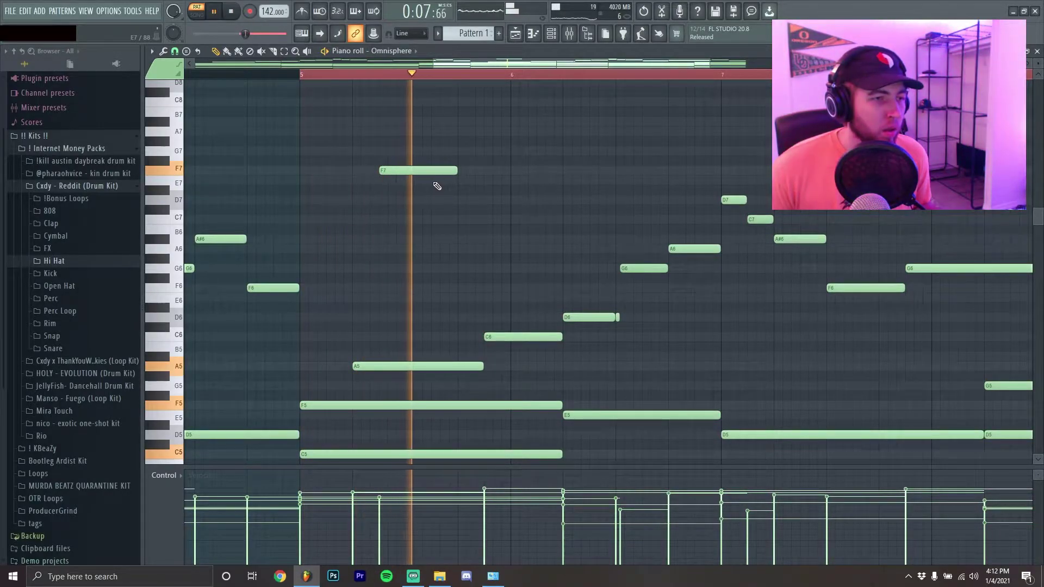
left_click(436, 181)
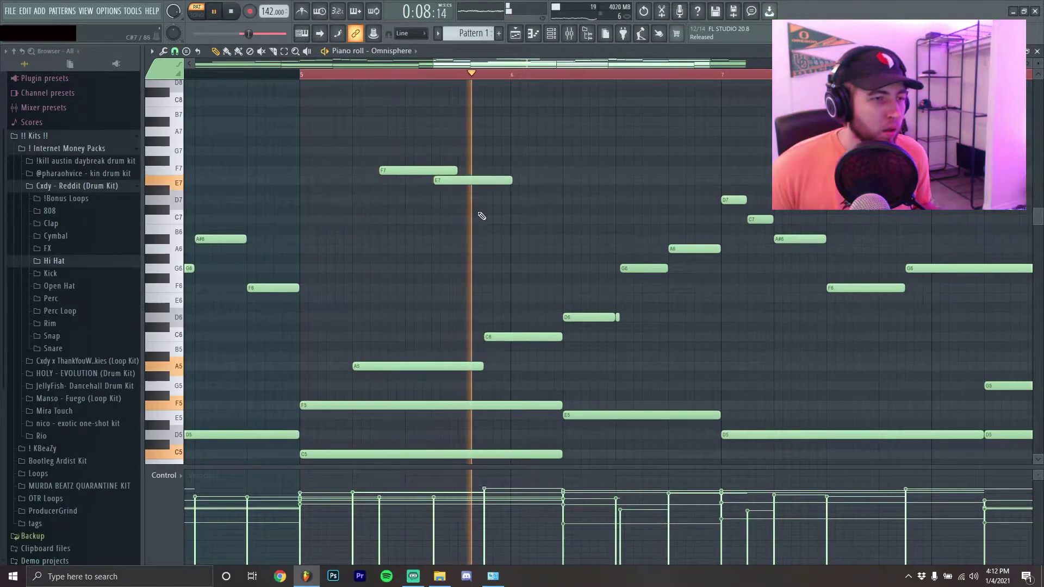
left_click(514, 201)
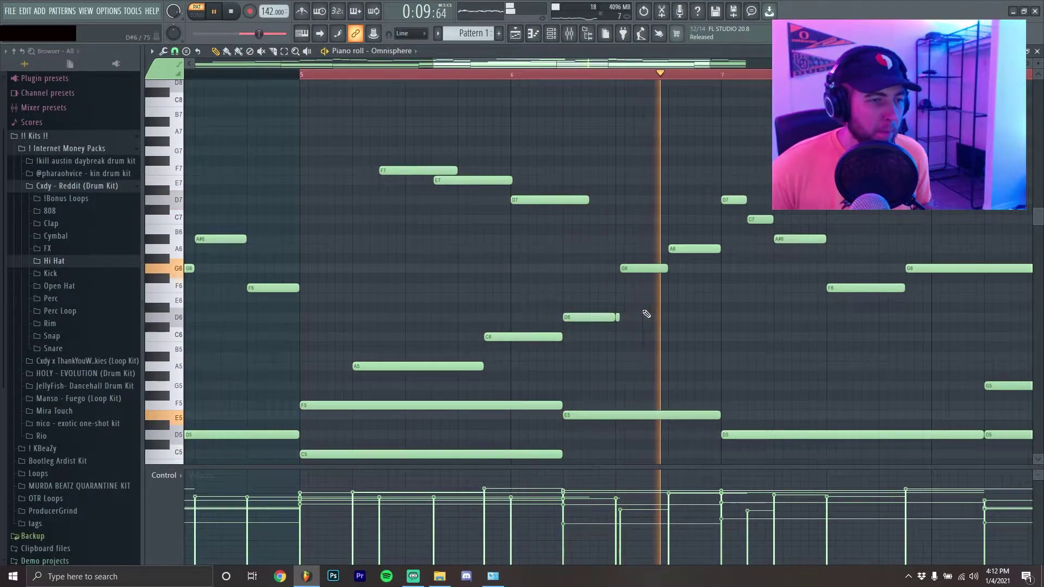
Step: Delete the last three melody notes, G6, A#6 and F6, around bar 8, and trim F7 to end where E7 starts
key("space")
key("e")
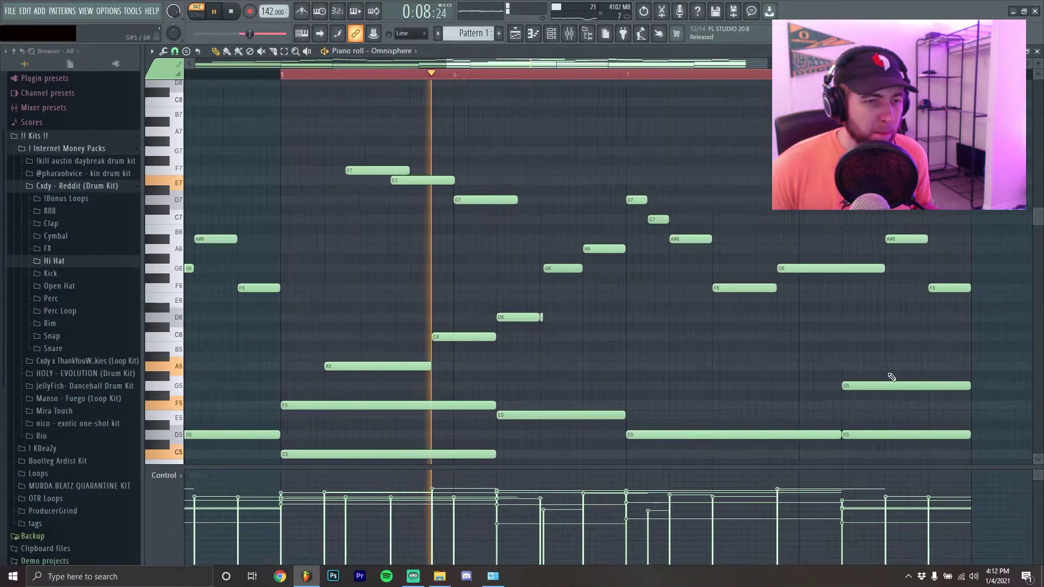
left_click_drag(854, 242, 957, 326)
key("Delete")
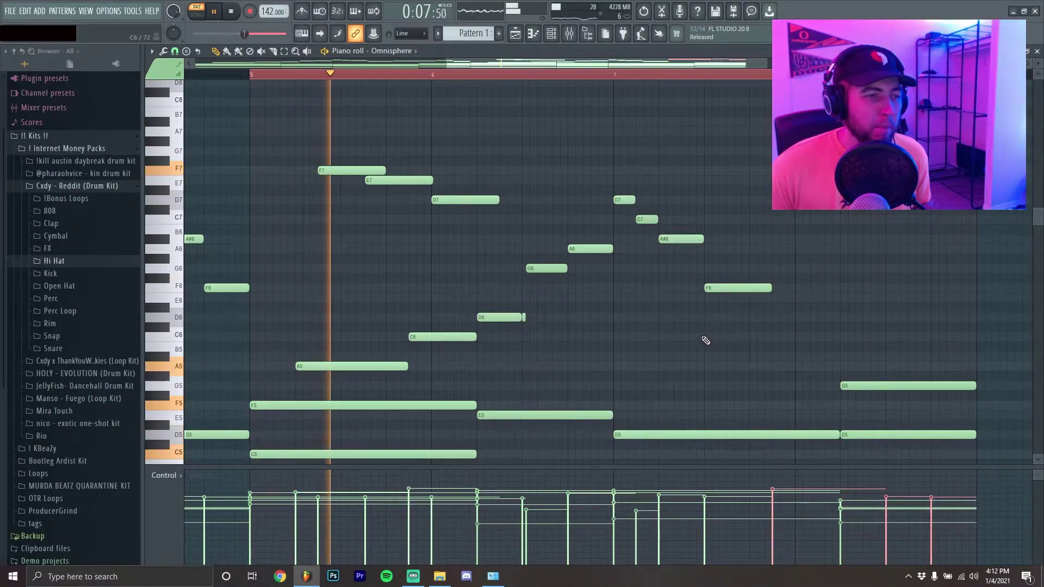
left_click_drag(381, 172, 361, 172)
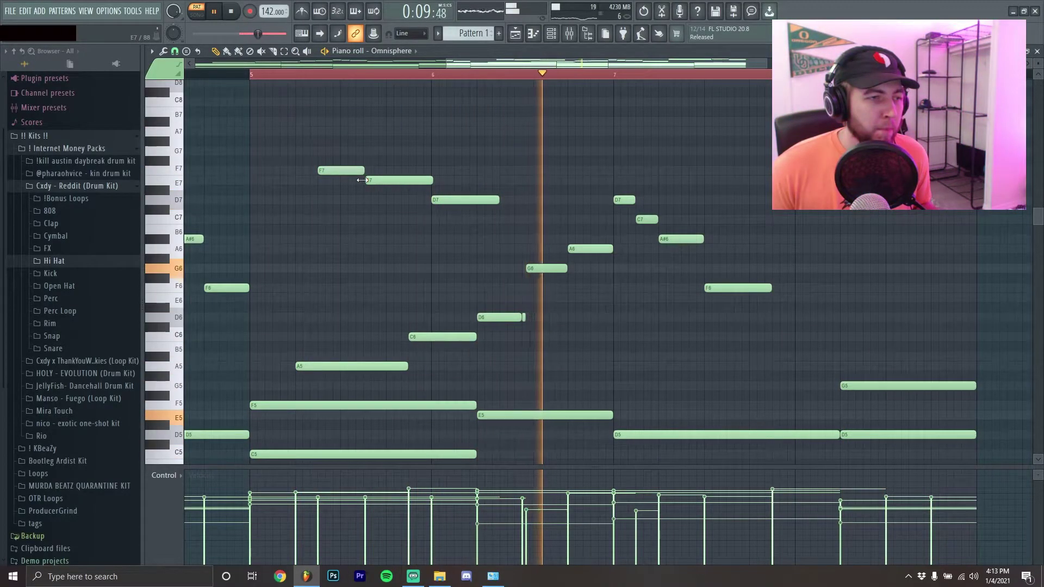
Step: Loop bars 5 to 8 and extend the start of the E7 counter-melody note slightly earlier, to two and a half beats into bar 5
scroll(336, 228, "up", 2)
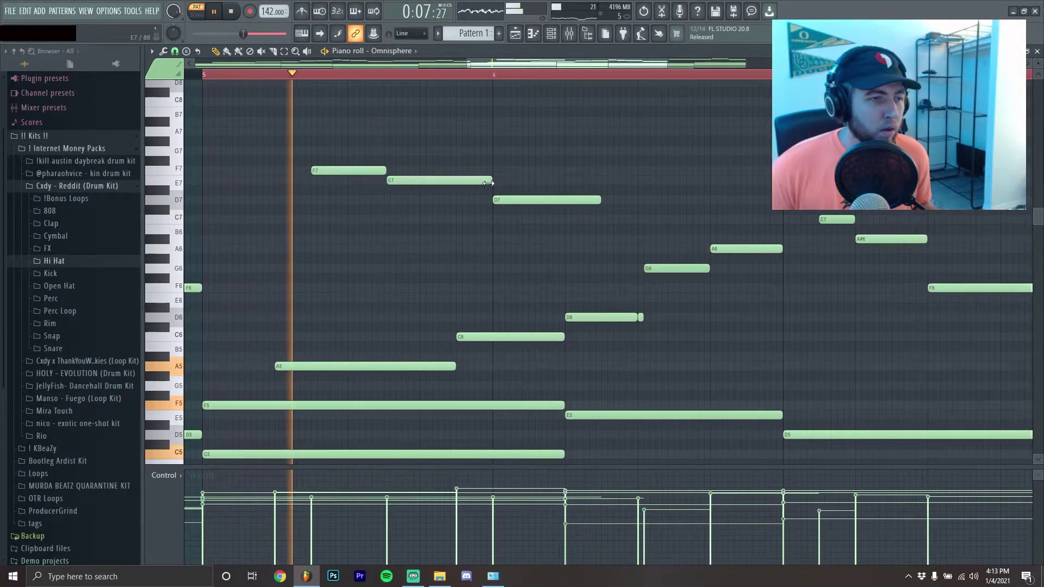
mouse_move(518, 201)
left_mouse_down()
mouse_move(554, 204)
mouse_move(515, 210)
left_mouse_up()
key("space")
key("space")
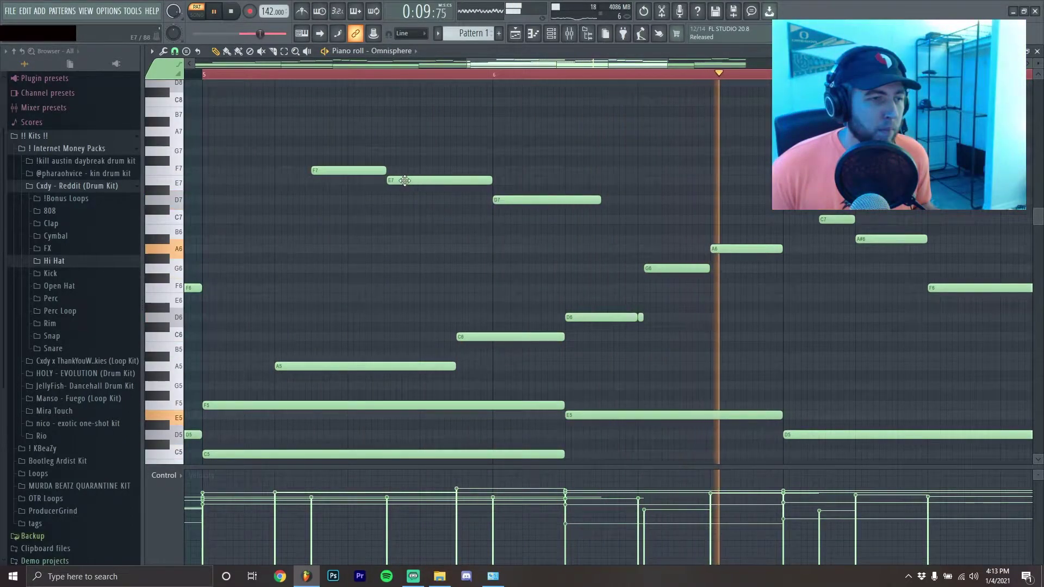
key("space")
left_click_drag(489, 181, 492, 181)
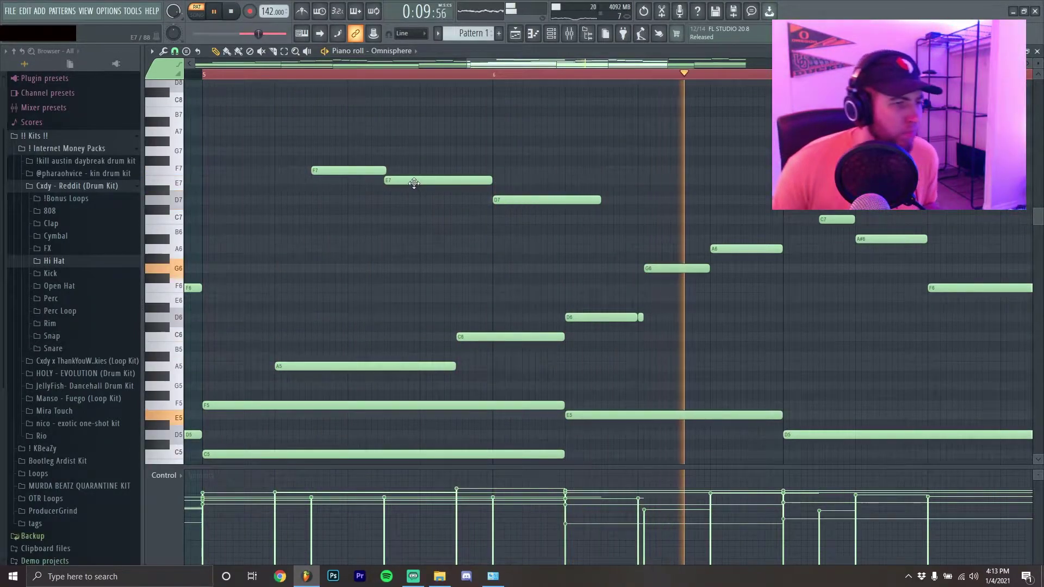
key("space")
Step: Set the piano roll snap to 1/6 beat and trim F7 to end where E7 starts
left_click(175, 52)
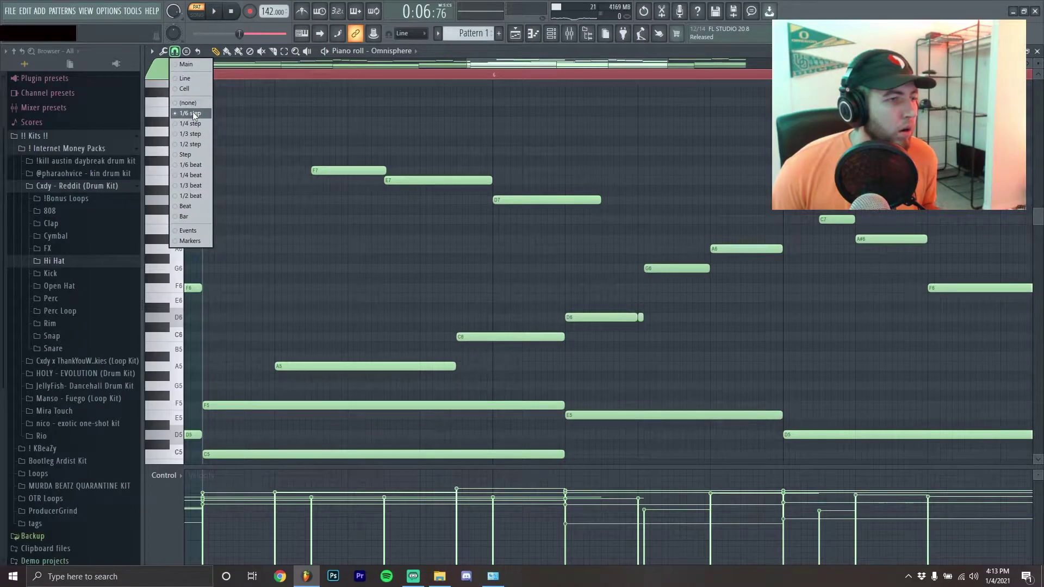
left_click(193, 167)
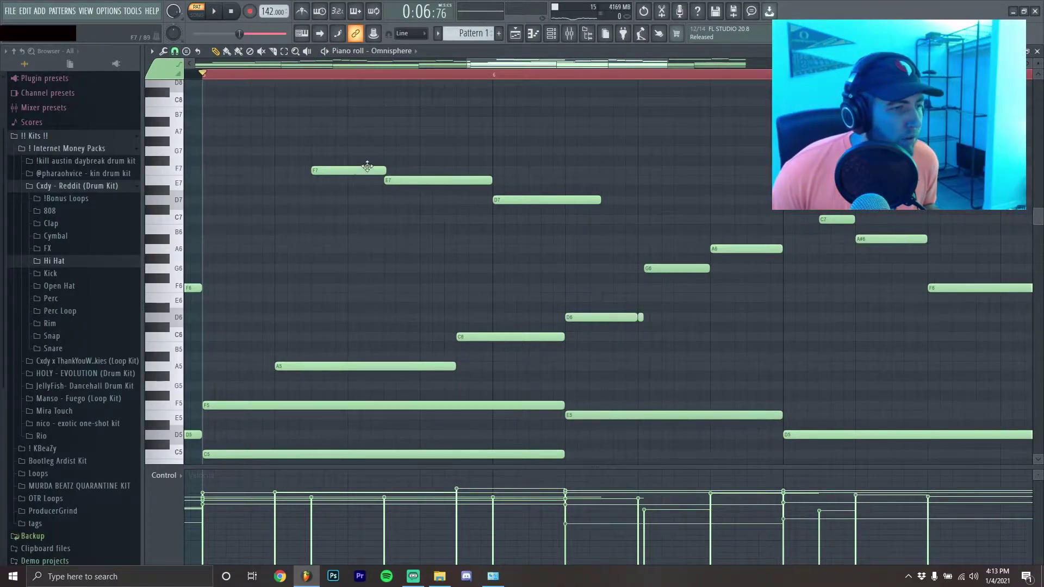
key("space")
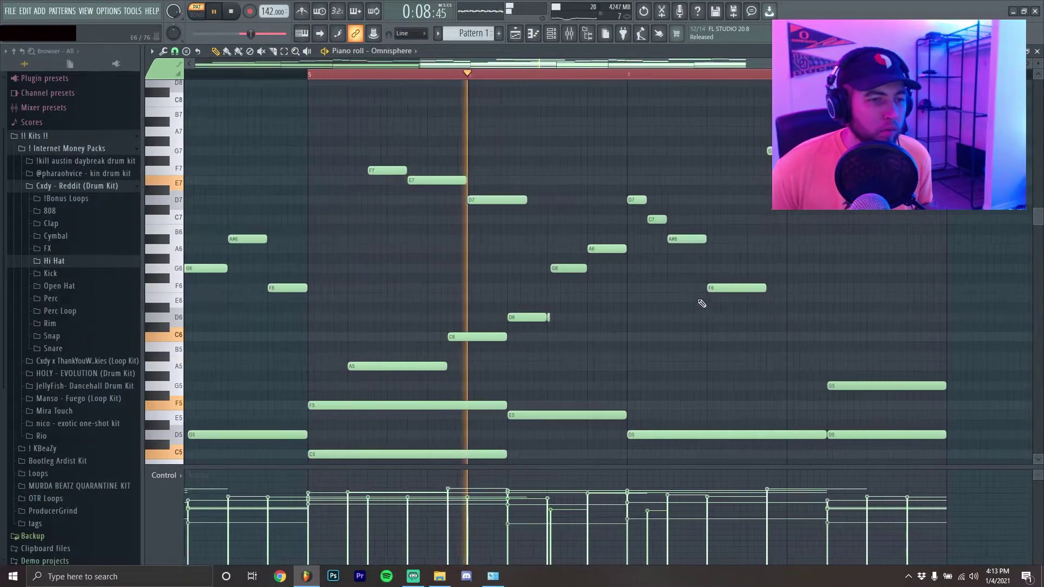
Step: Shorten the F6 melody note in bar 7 to half a beat and add a half-beat G6 directly after it
scroll(717, 306, "up", 2)
left_click_drag(840, 289, 773, 294)
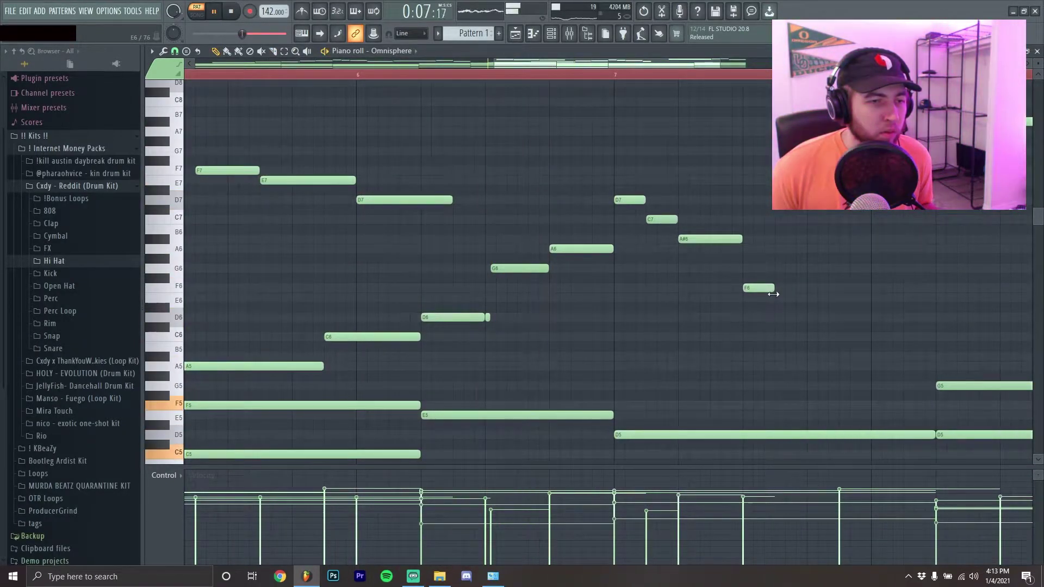
left_click(783, 269)
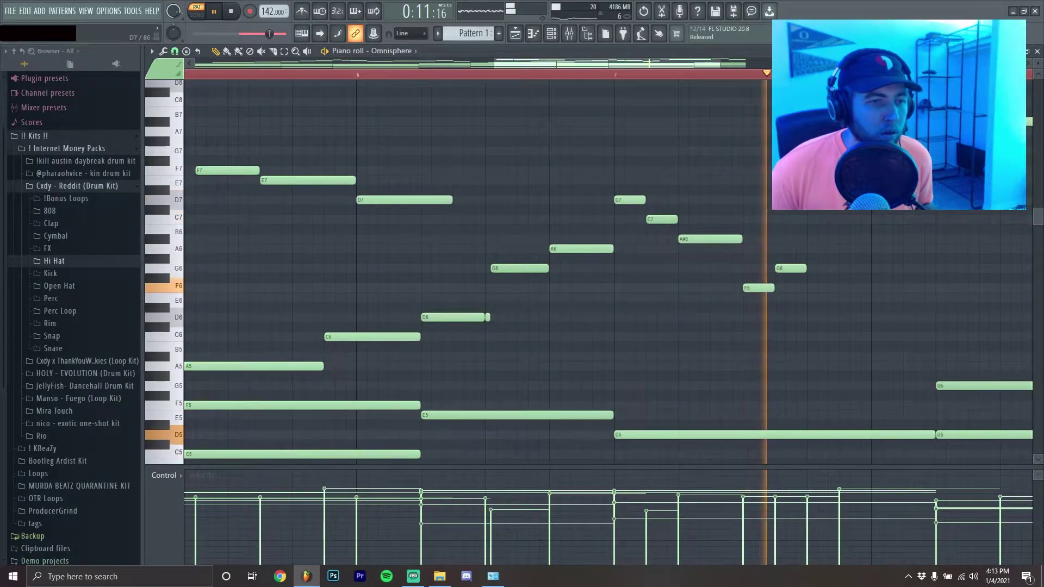
Step: Clear the bars 5 to 8 loop region and play the whole eight-bar pattern from the start, reviewing the chords and melody
scroll(824, 224, "down", 3)
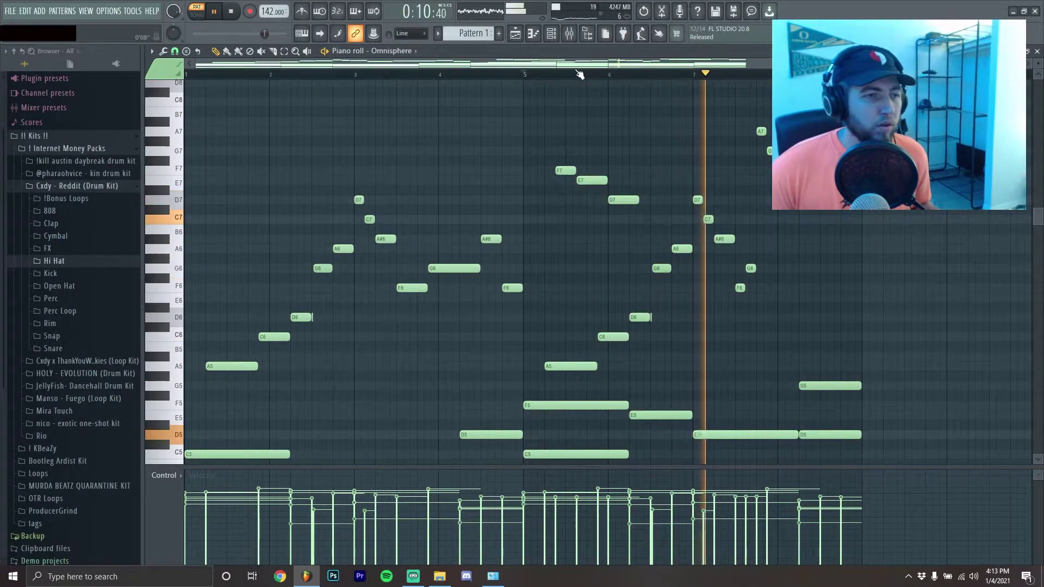
key("space")
left_click(230, 11)
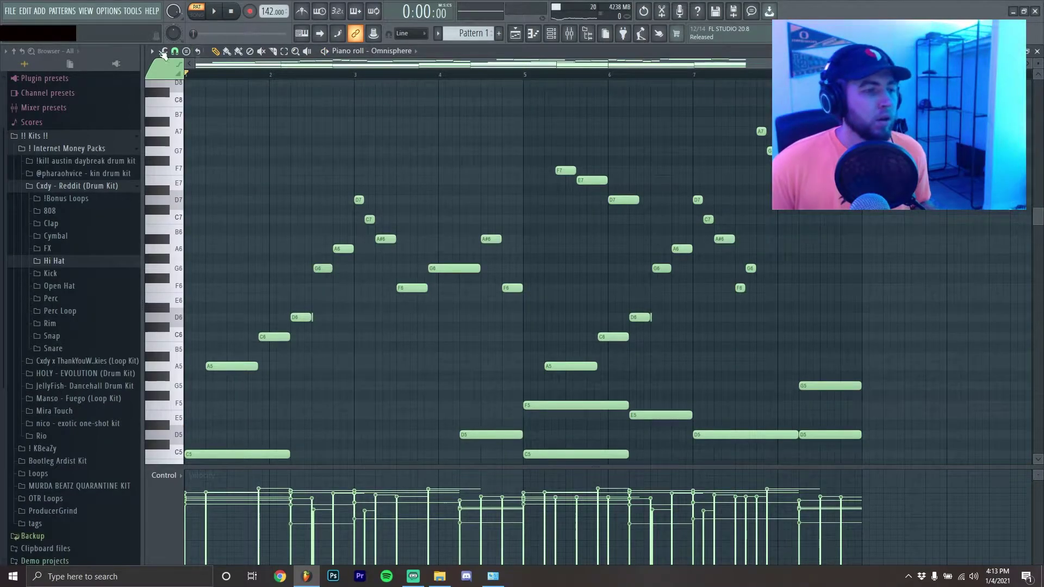
key("space")
scroll(315, 174, "down", 10)
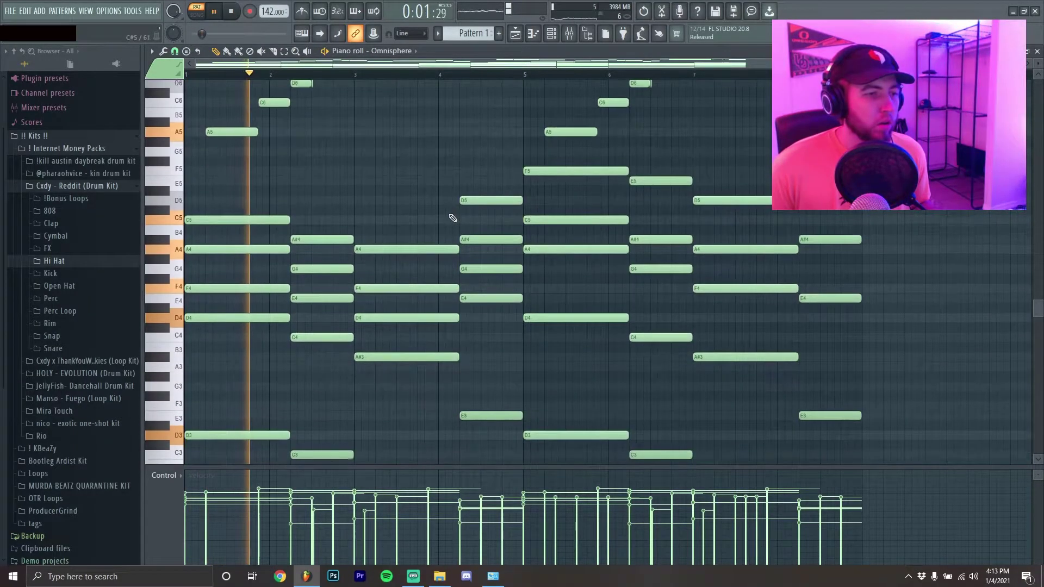
scroll(489, 283, "up", 8)
scroll(432, 233, "down", 1, "ctrl")
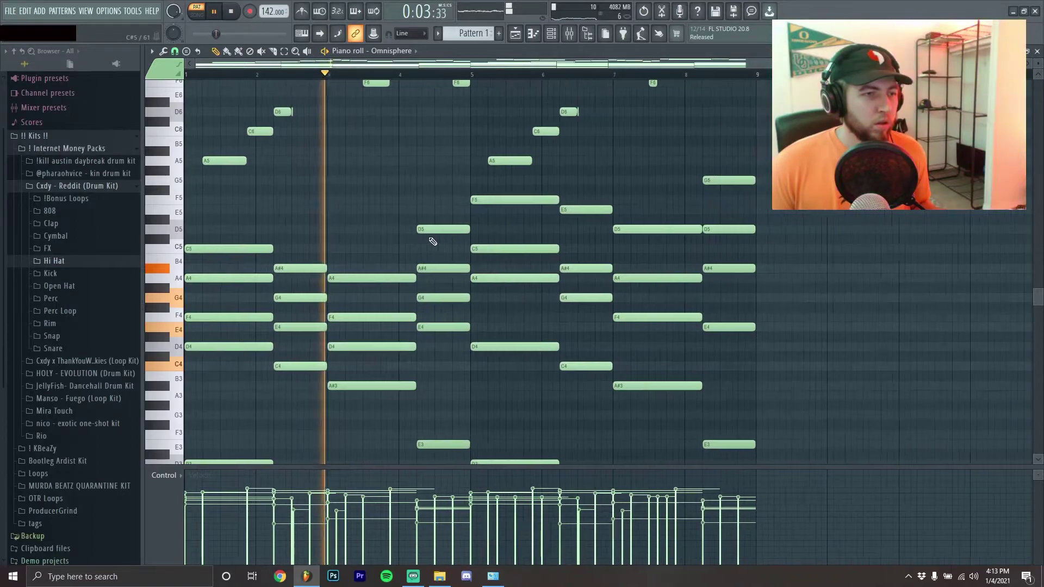
scroll(357, 226, "up", 2)
Step: Rename the Omnisphere channel as piano
key("F6")
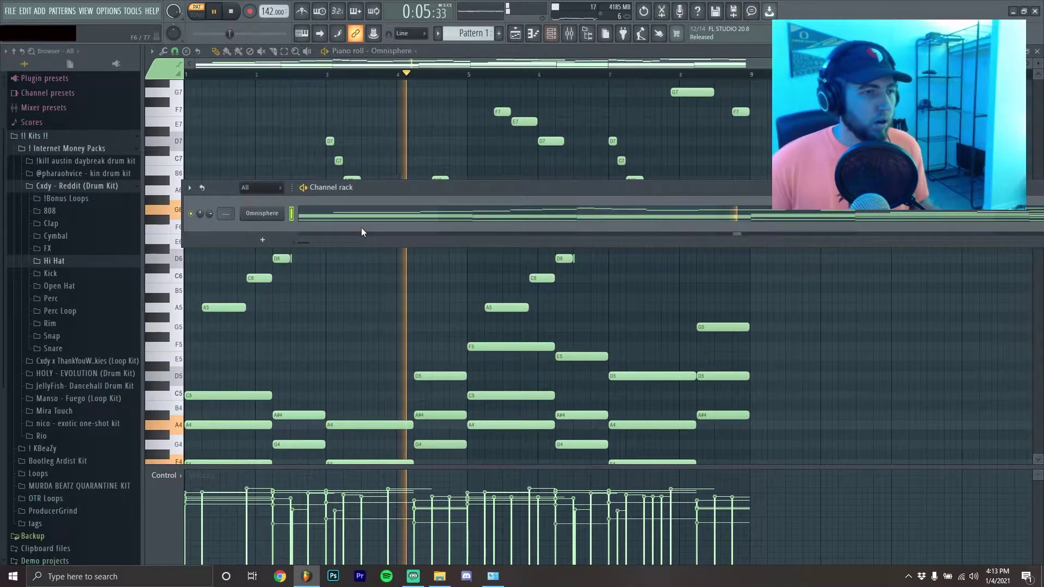
right_click(275, 212)
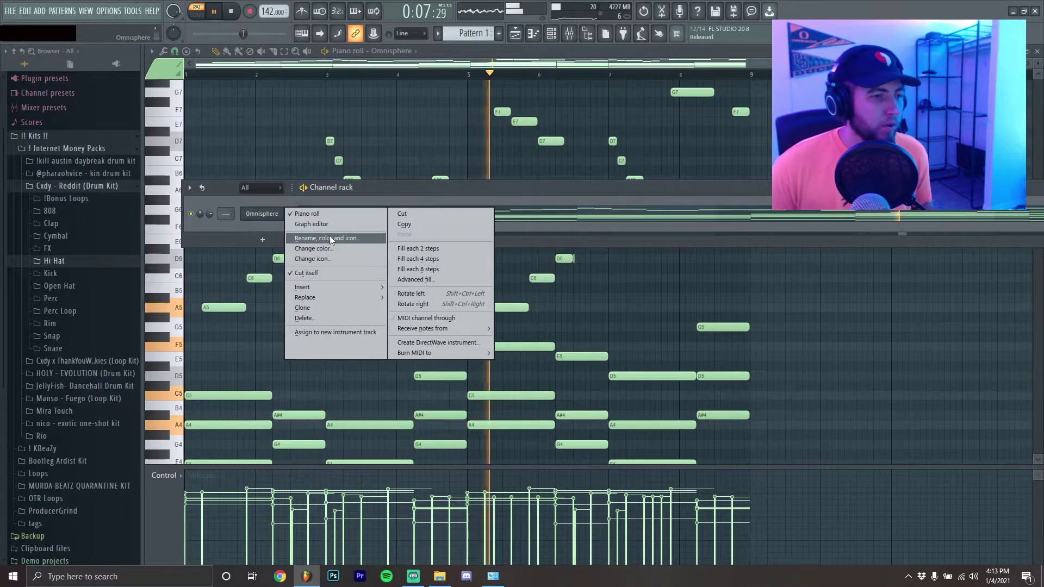
left_click(330, 236)
type("piano")
key("Return")
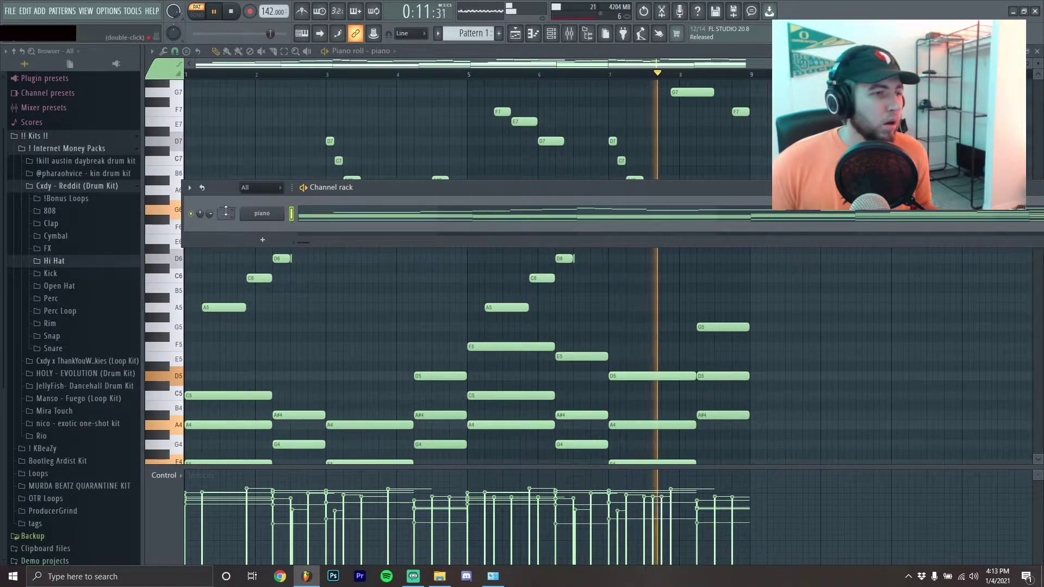
Step: Route the piano channel to mixer track 1 and bring up that track in the mixer
left_click_drag(227, 213, 226, 209)
key("F9")
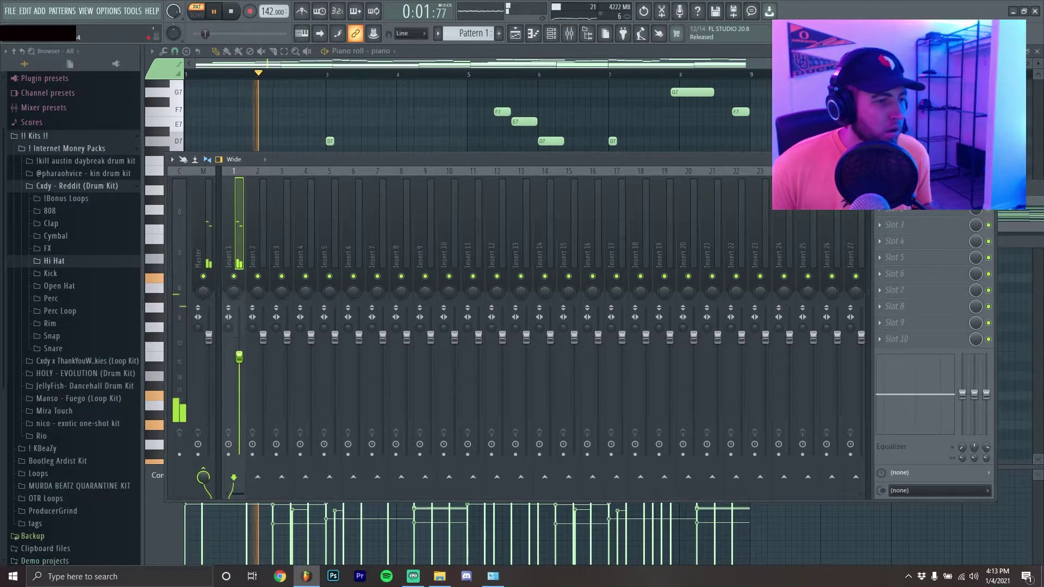
key("F6")
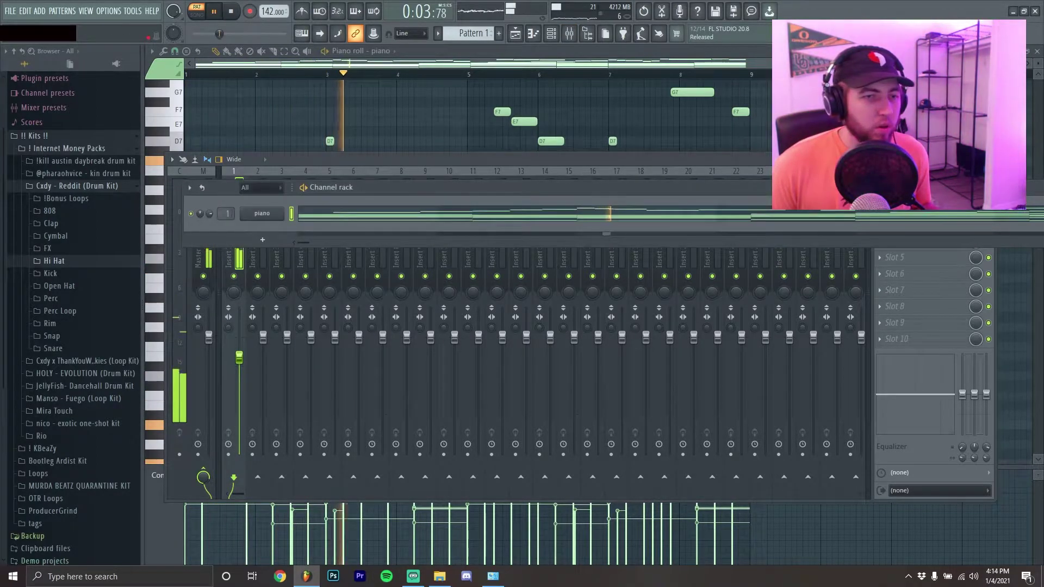
left_click(227, 260)
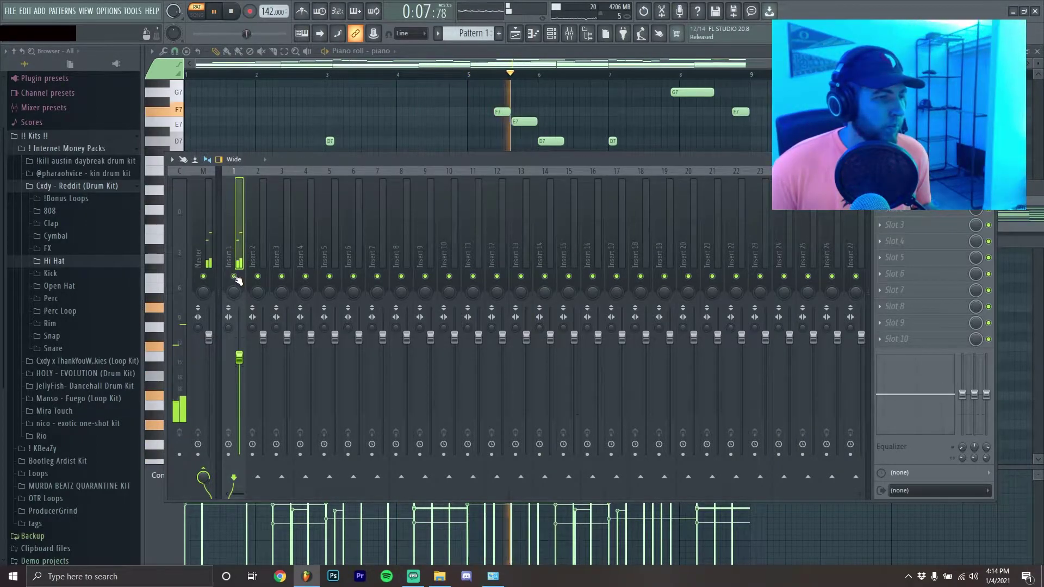
Step: Insert Crystallizer in the first effect slot of mixer track 1 and lower its mix toward dry
left_click(879, 192)
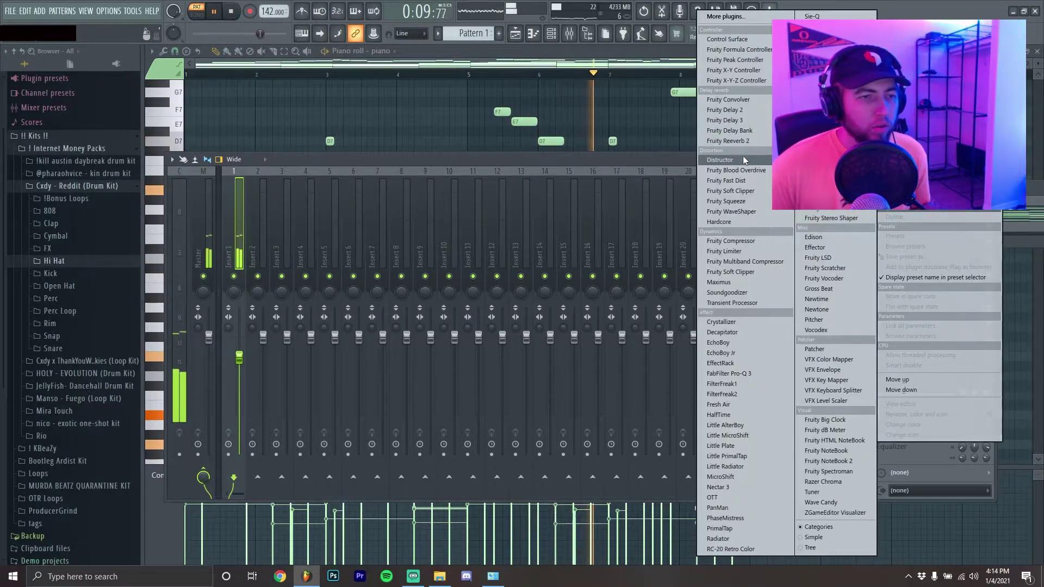
left_click(732, 321)
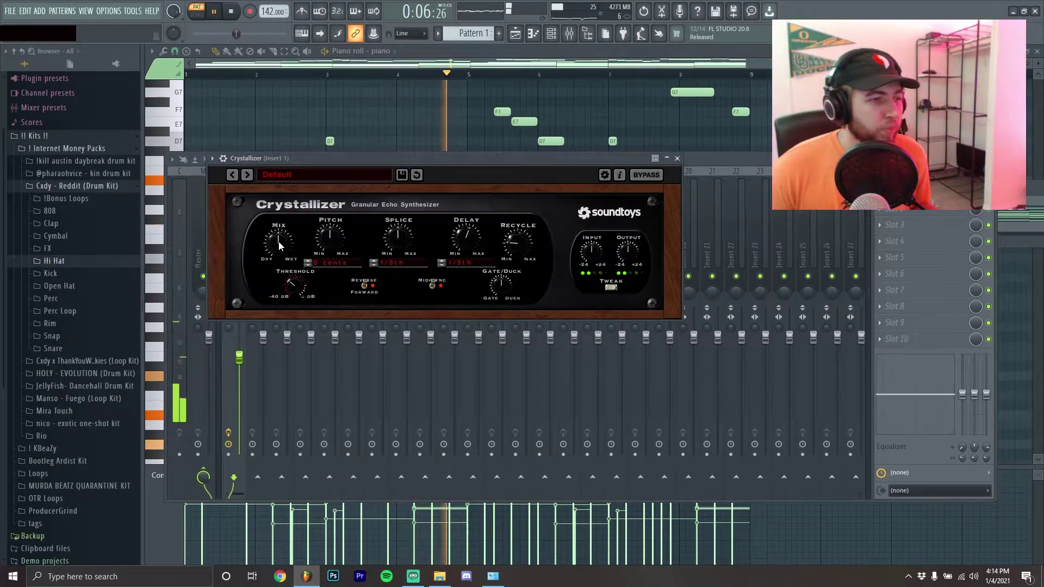
left_click_drag(280, 248, 281, 270)
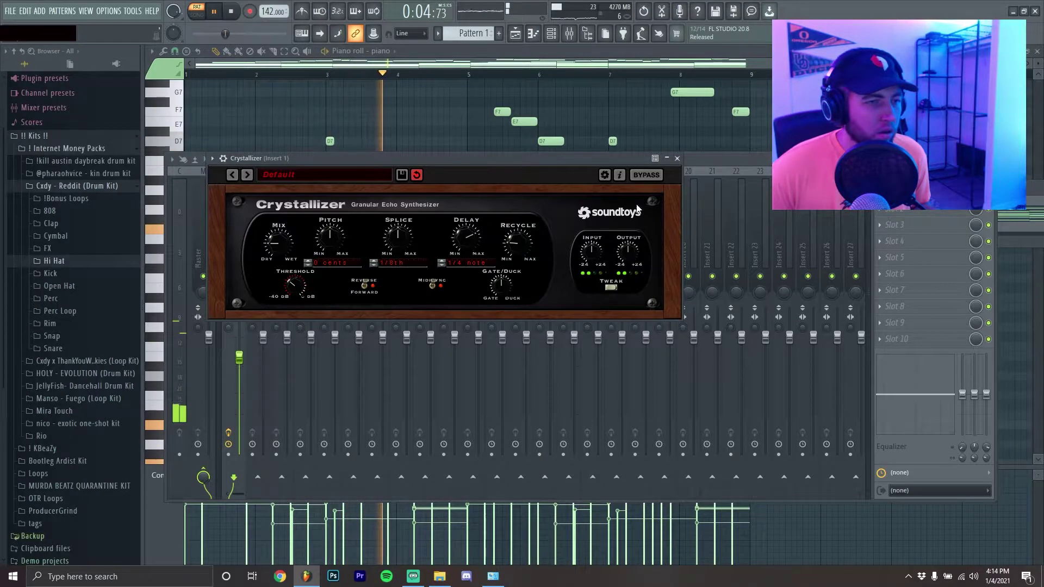
Step: Compare Crystallizer with bypass, set its splice to 1/4 note and delay to 1/8th, and close the effect
left_click(647, 175)
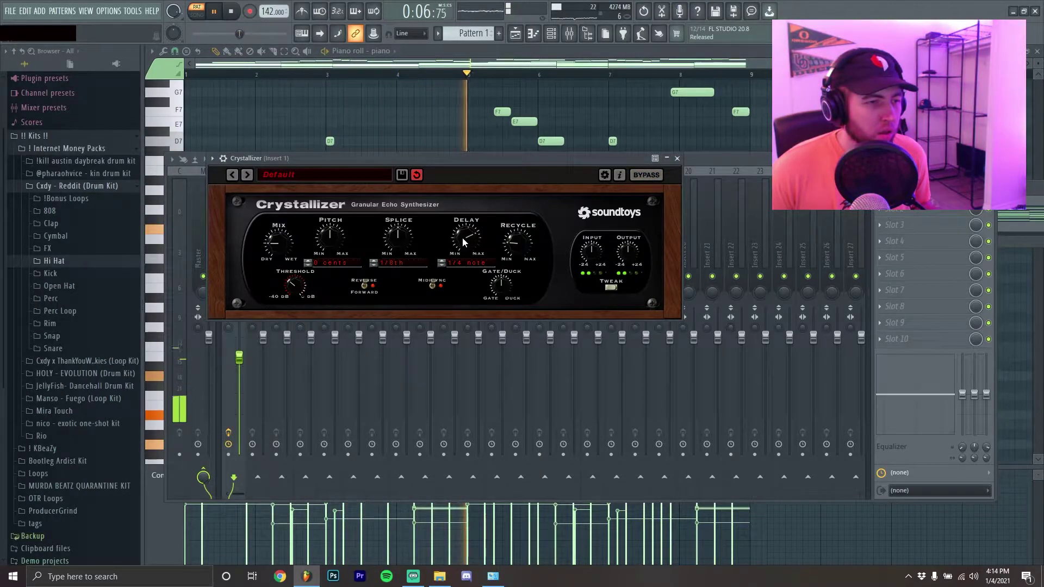
scroll(462, 237, "up", 2)
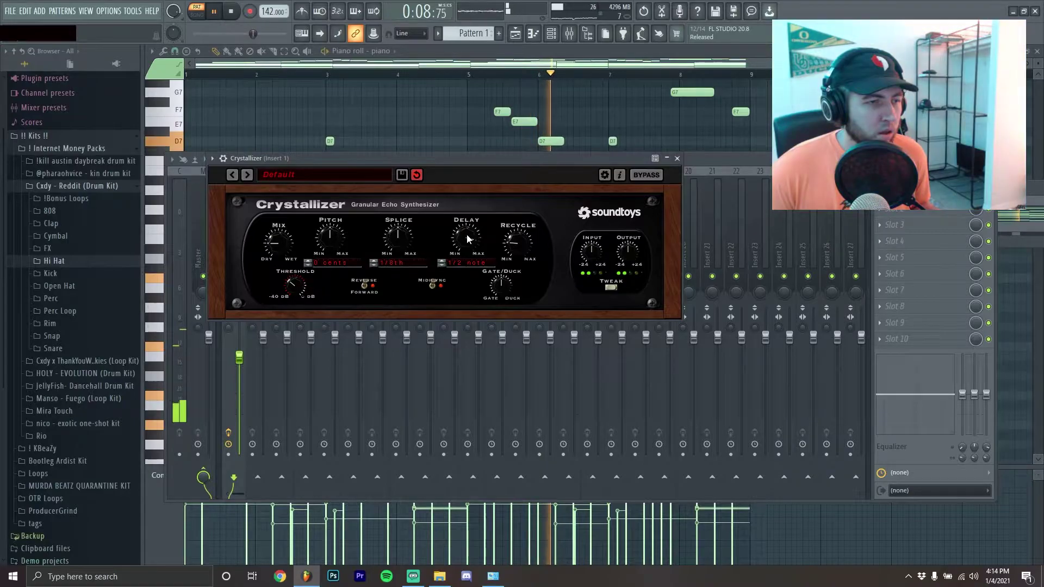
scroll(467, 233, "down", 3)
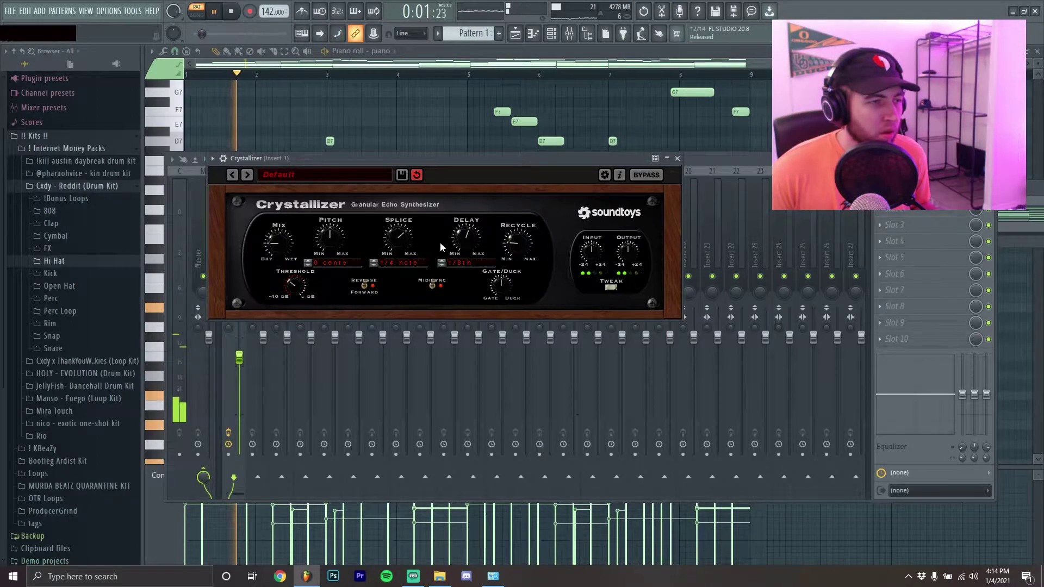
left_click(677, 159)
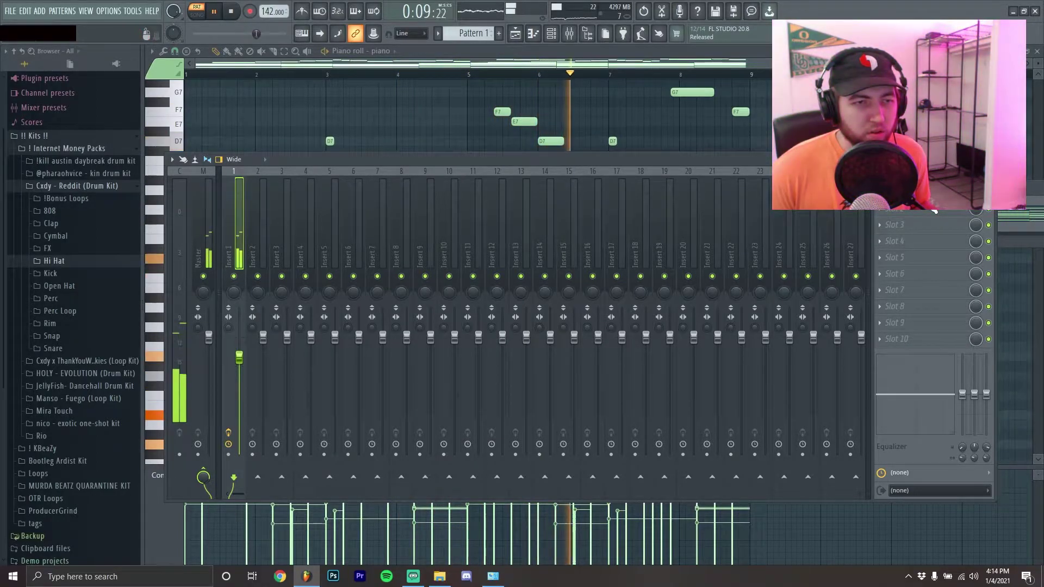
Step: Add an Xpand!2 instrument channel and load the Angelic Pad preset from the Illusion preset bank
key("F9")
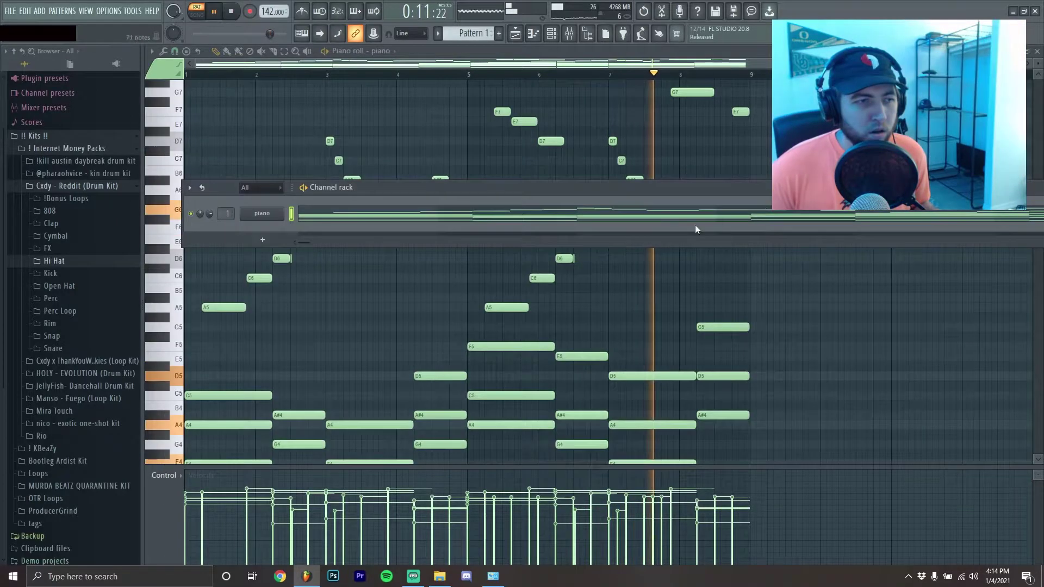
left_click(250, 241)
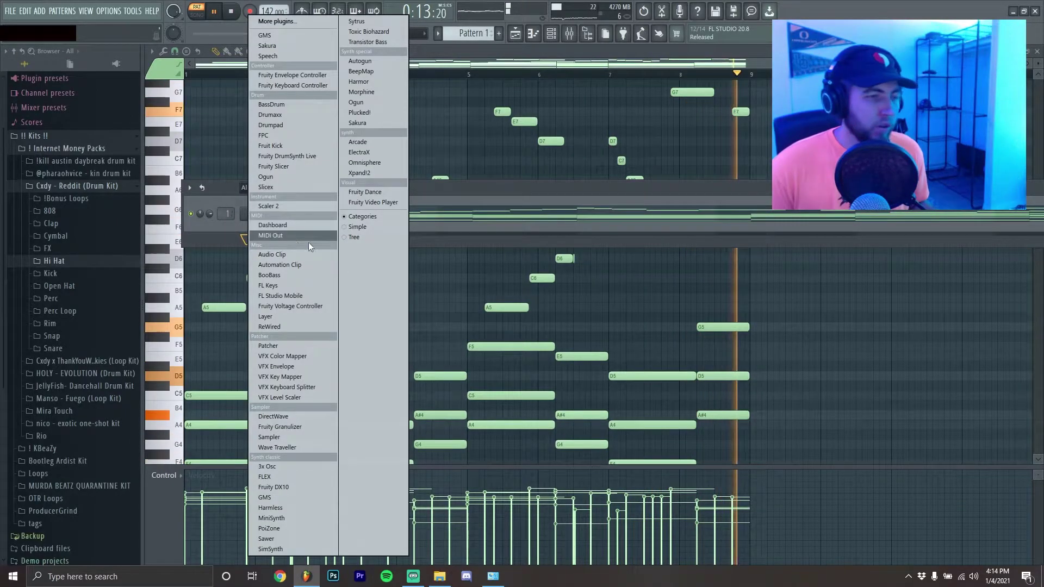
left_click(360, 173)
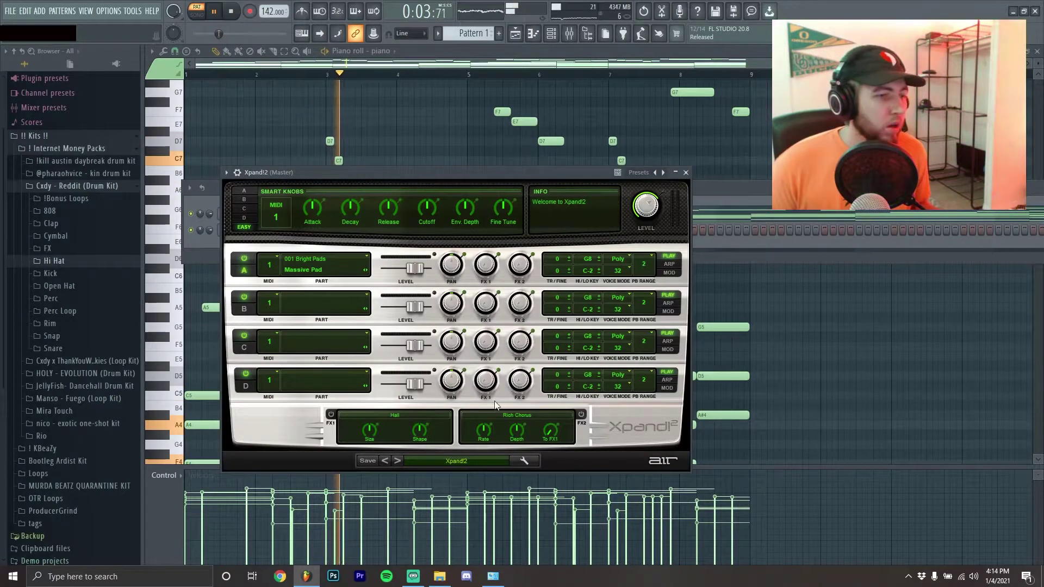
left_click(452, 460)
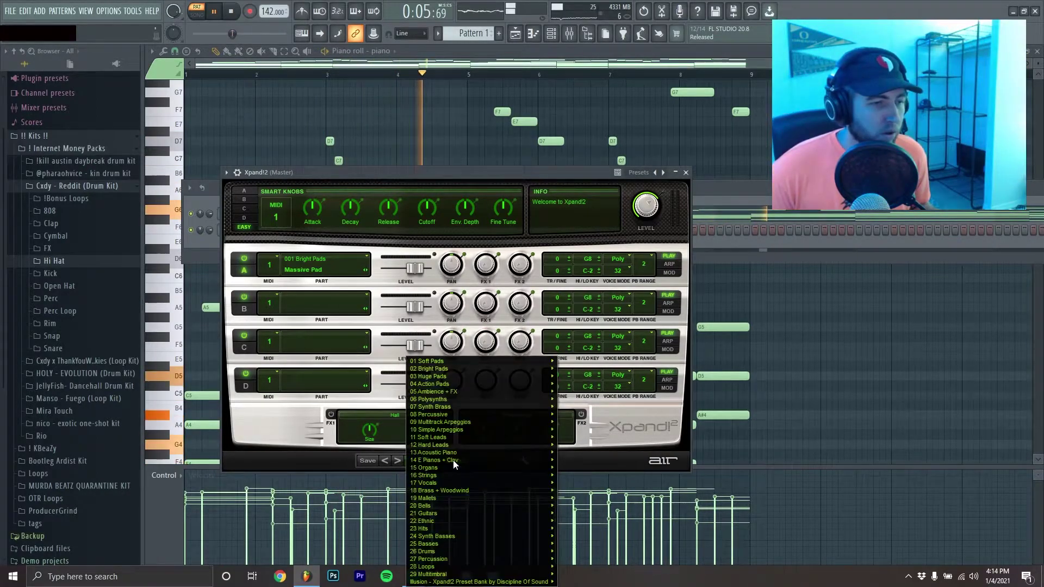
mouse_move(441, 364)
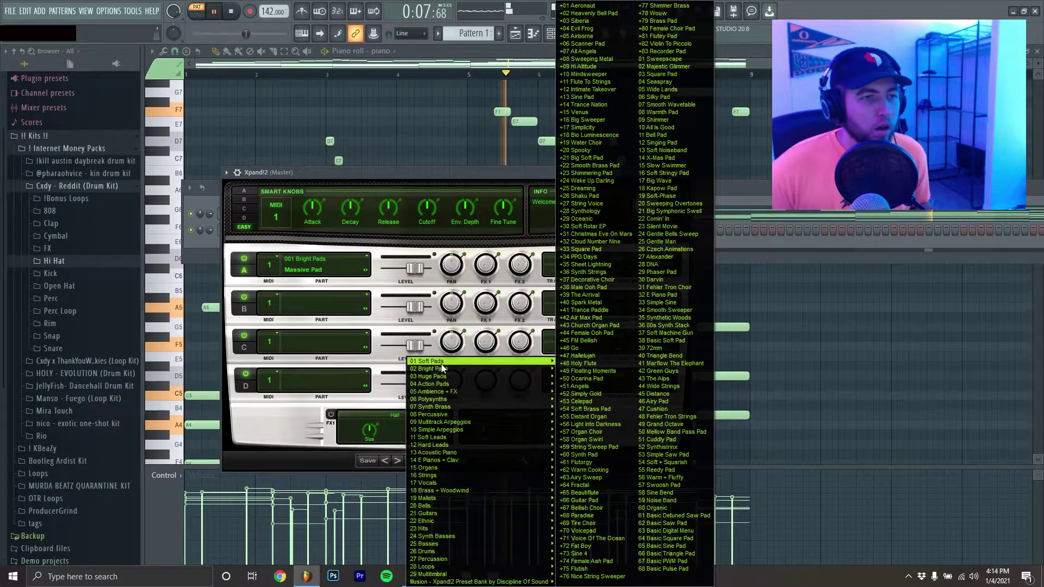
mouse_move(464, 583)
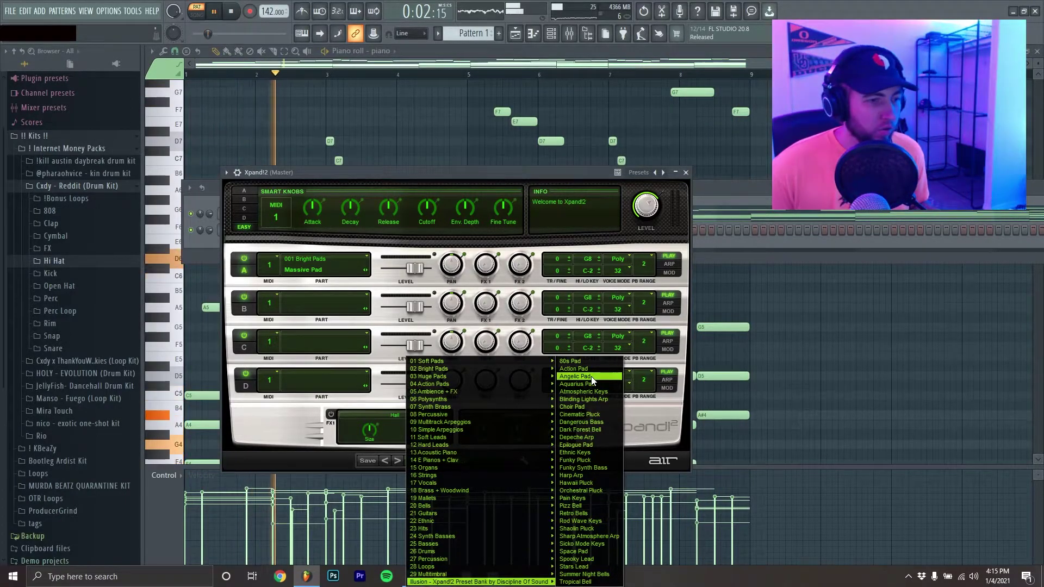
left_click(592, 377)
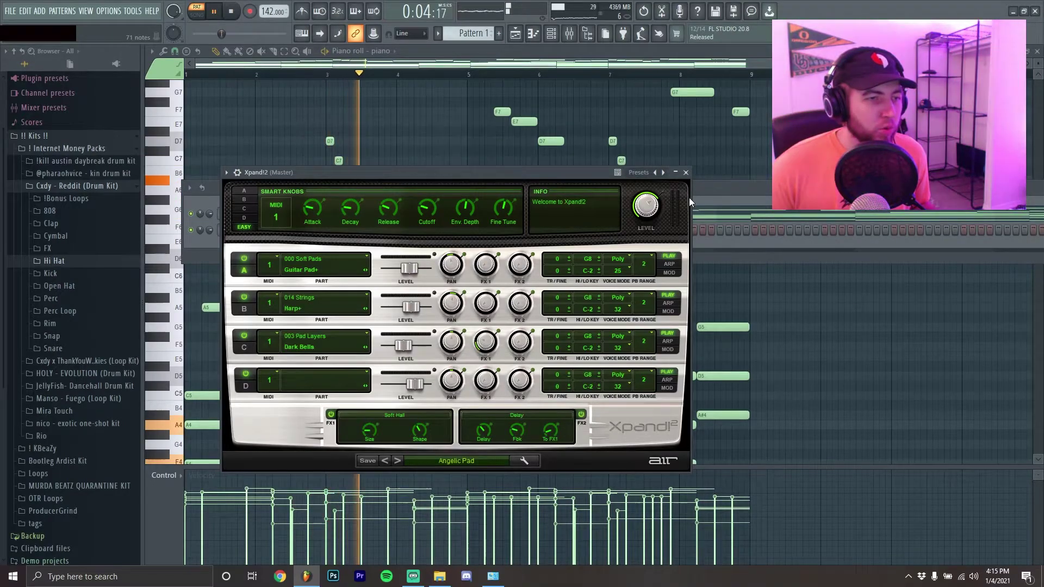
left_click(454, 458)
mouse_move(429, 529)
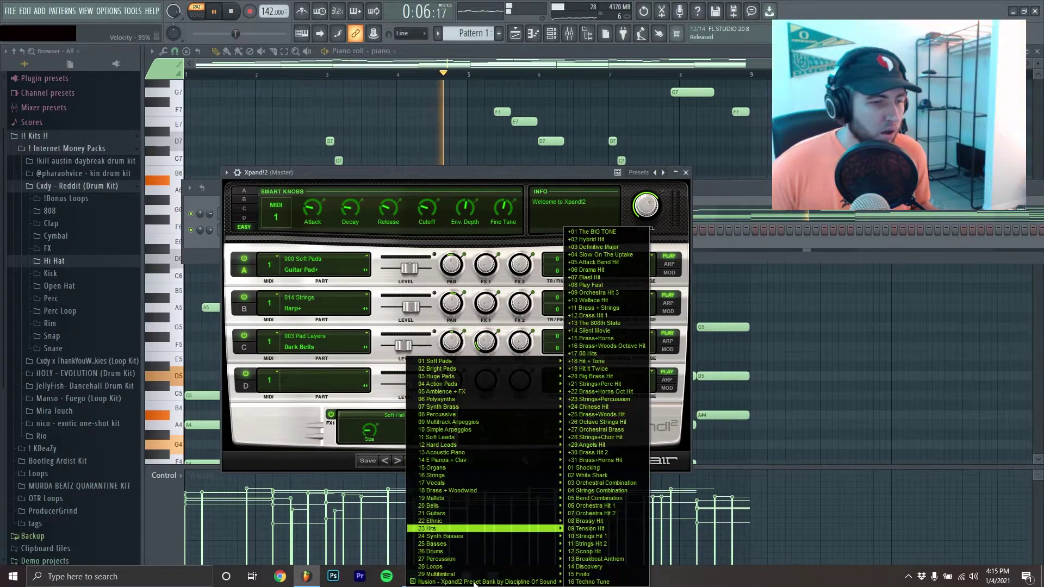
left_click(559, 171)
Step: Open the empty piano roll of the Xpand!2 channel
left_click(745, 185)
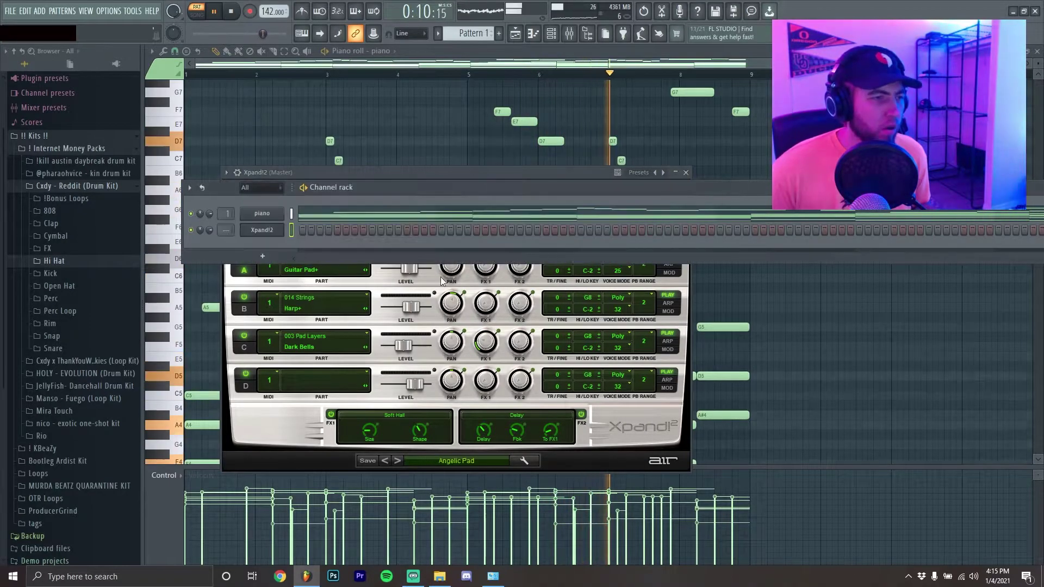
right_click(272, 230)
left_click(327, 230)
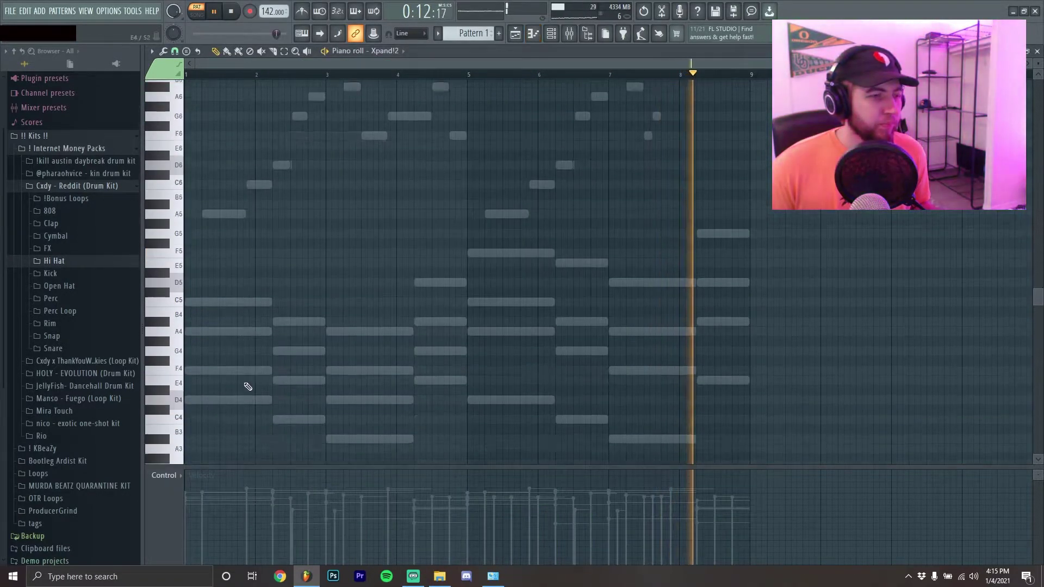
Step: Lay the pad's root line D4, C4, A#3, E4 over bars 1–4, matching the start and length of each ghost chord
scroll(234, 364, "down", 2)
key("space")
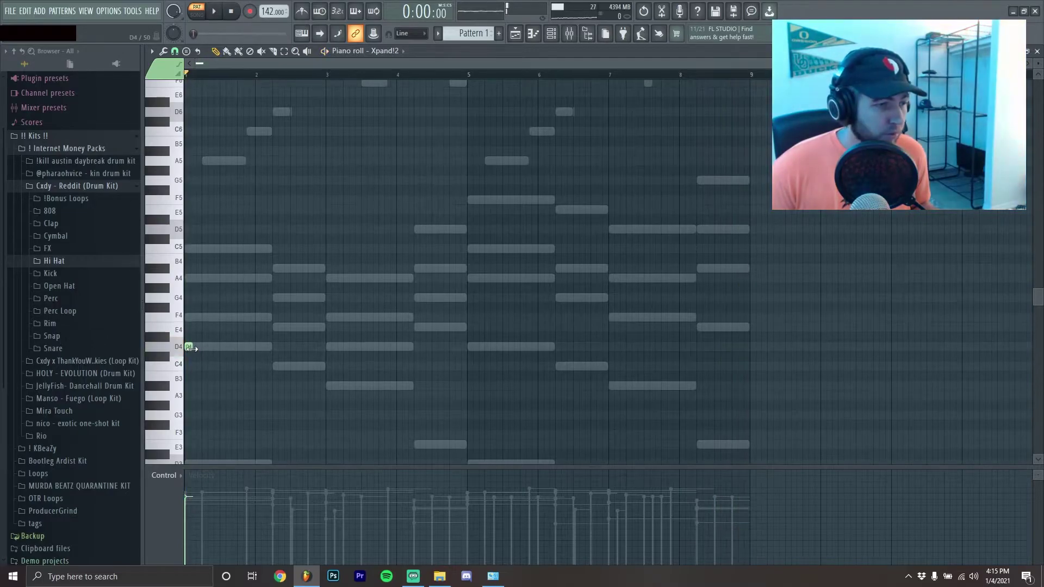
left_click_drag(191, 348, 266, 359)
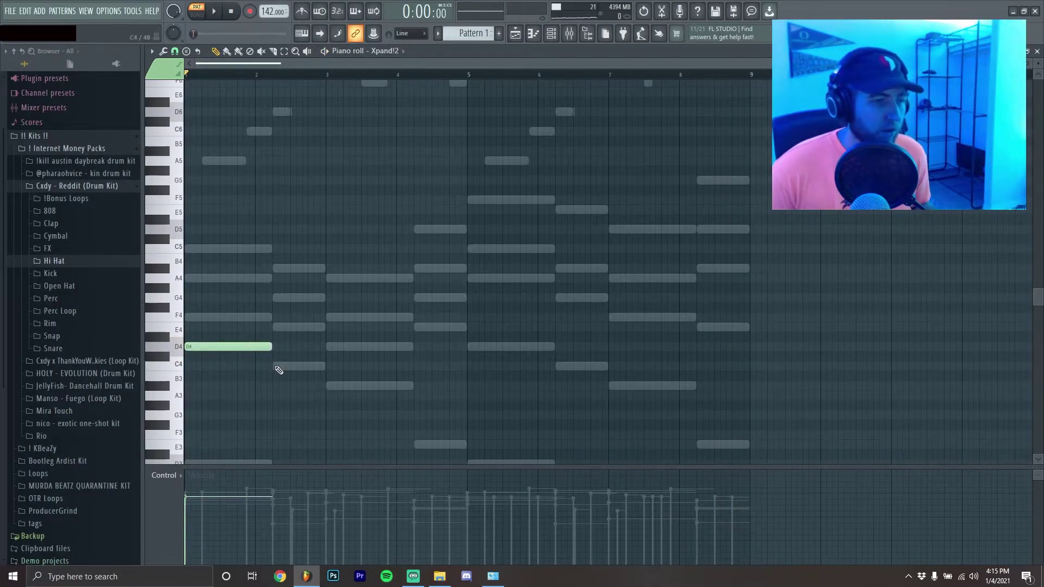
left_click(276, 367)
left_click(328, 386)
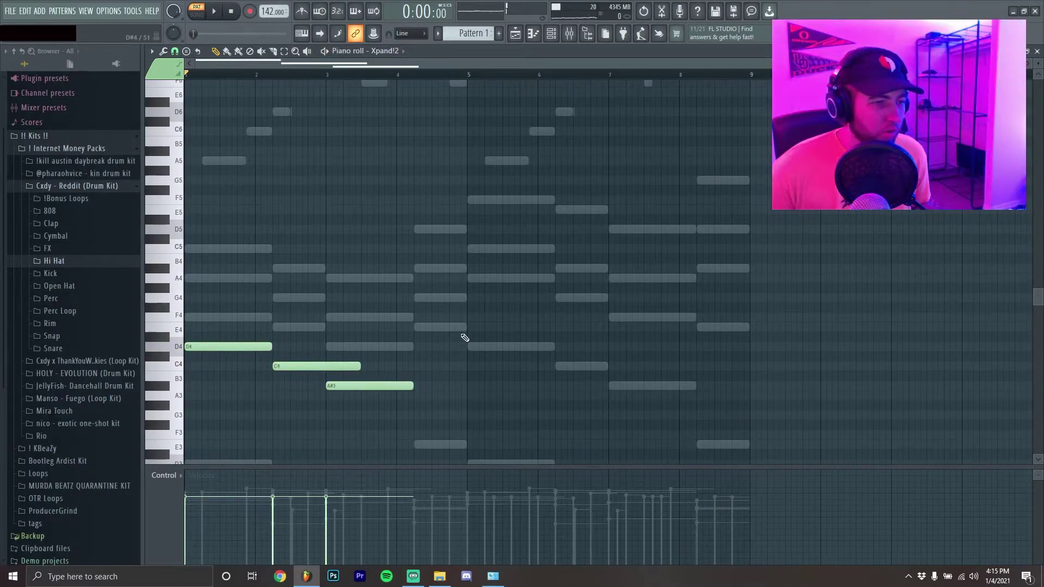
left_click(418, 327)
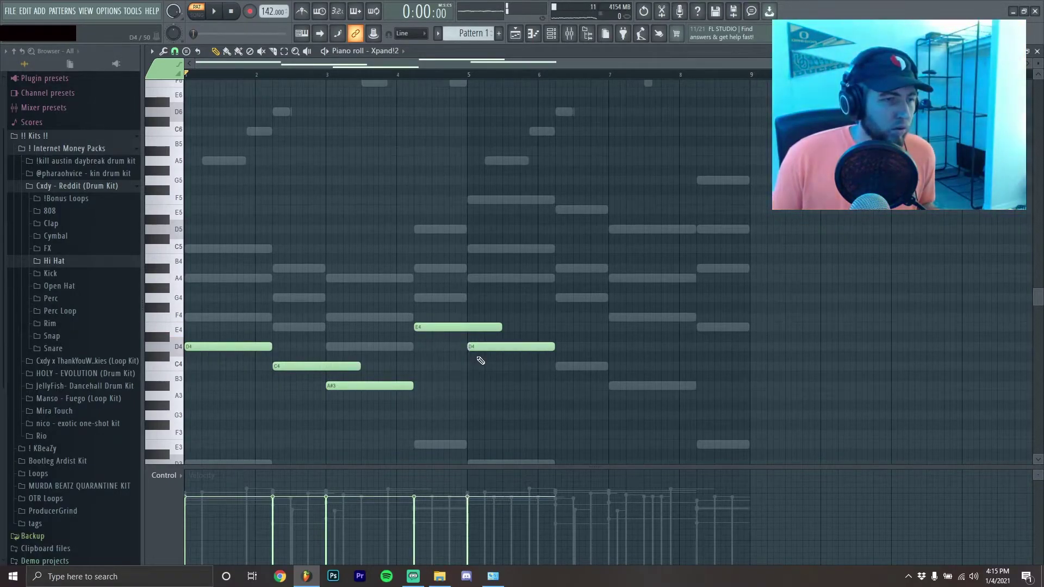
left_click_drag(359, 366, 325, 366)
left_click_drag(501, 327, 467, 327)
right_click(504, 347)
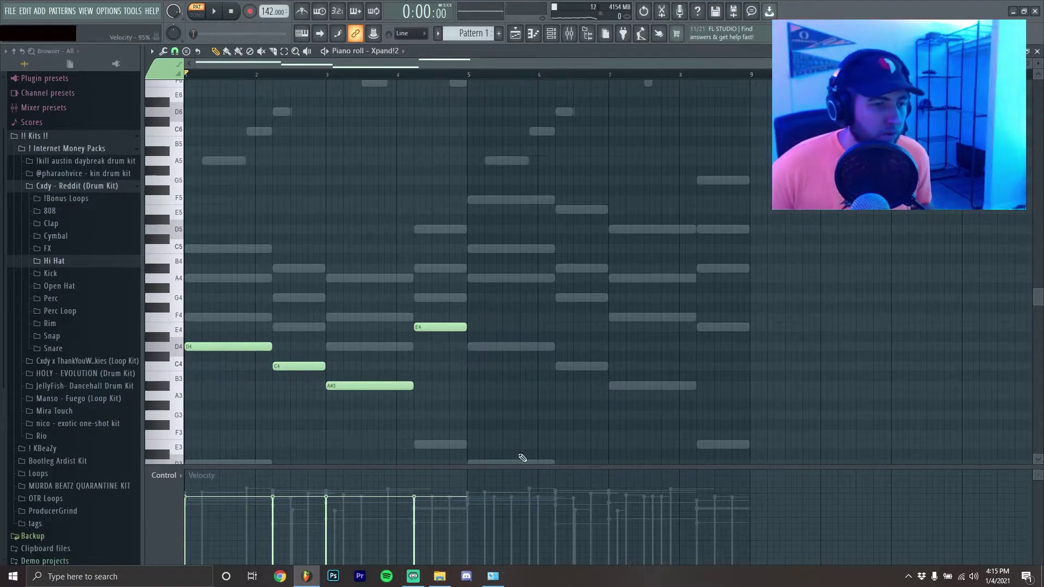
Step: Complete the four chords above their roots: F4 and A4, E4 and G4, D4, F4 and A4, then G4 and A#4
left_click(223, 318)
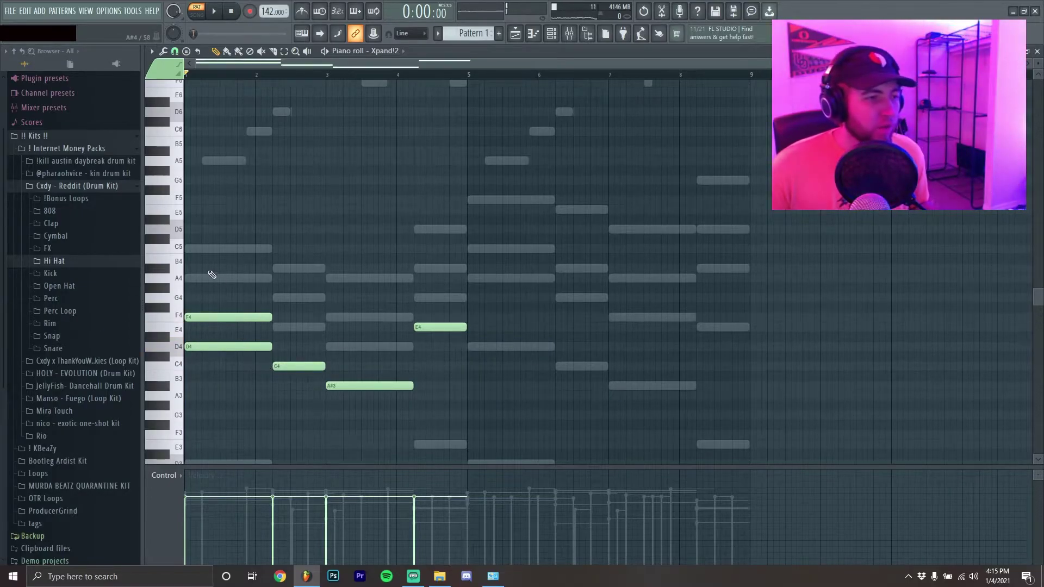
left_click(212, 278)
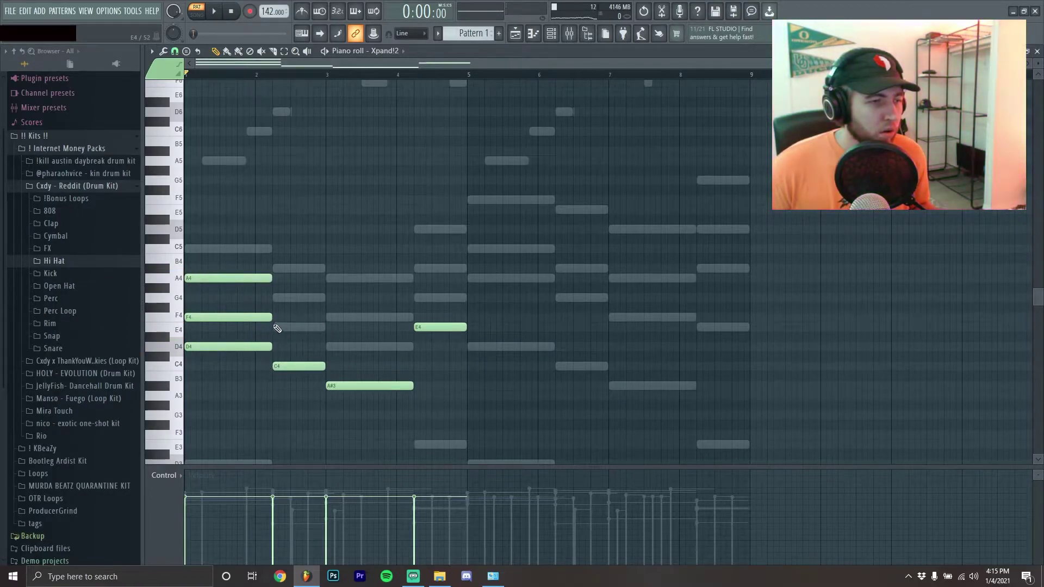
left_click(277, 327)
left_click_drag(359, 327, 316, 327)
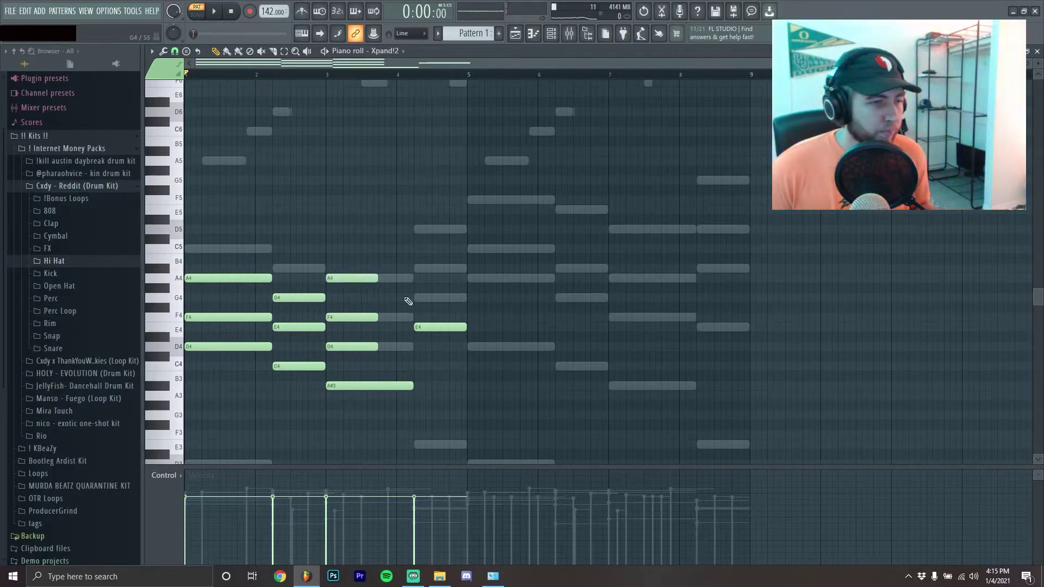
left_click(420, 270)
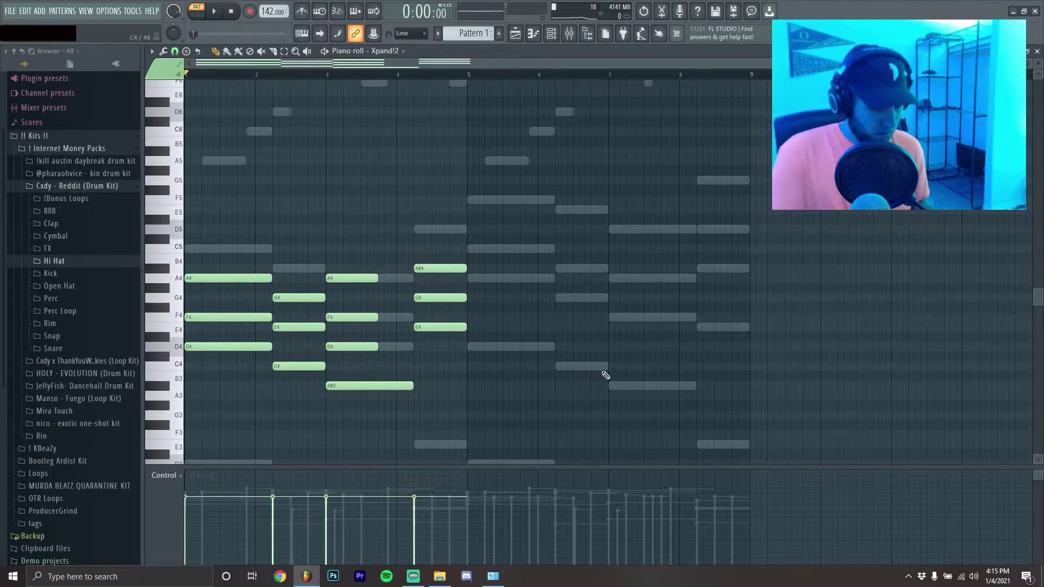
Step: Mute the piano channel and play back the pad chords on their own
key("space")
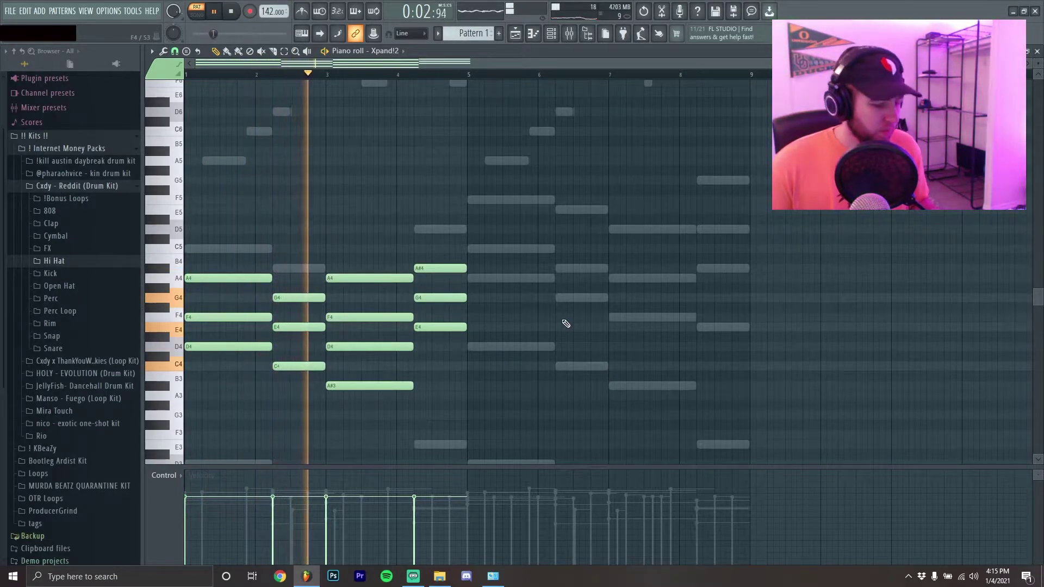
key("F6")
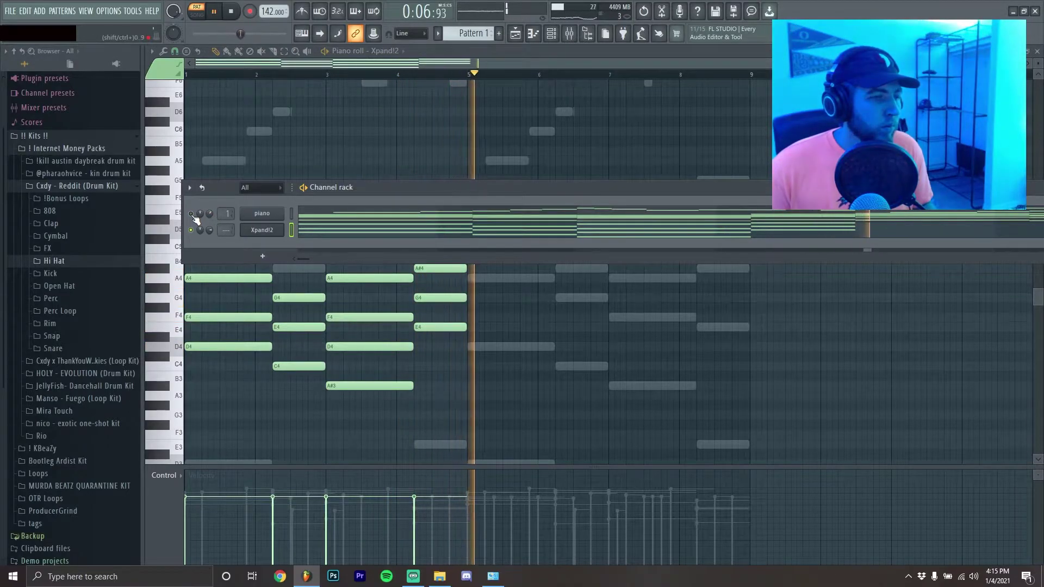
key("F6")
key("space")
key("space")
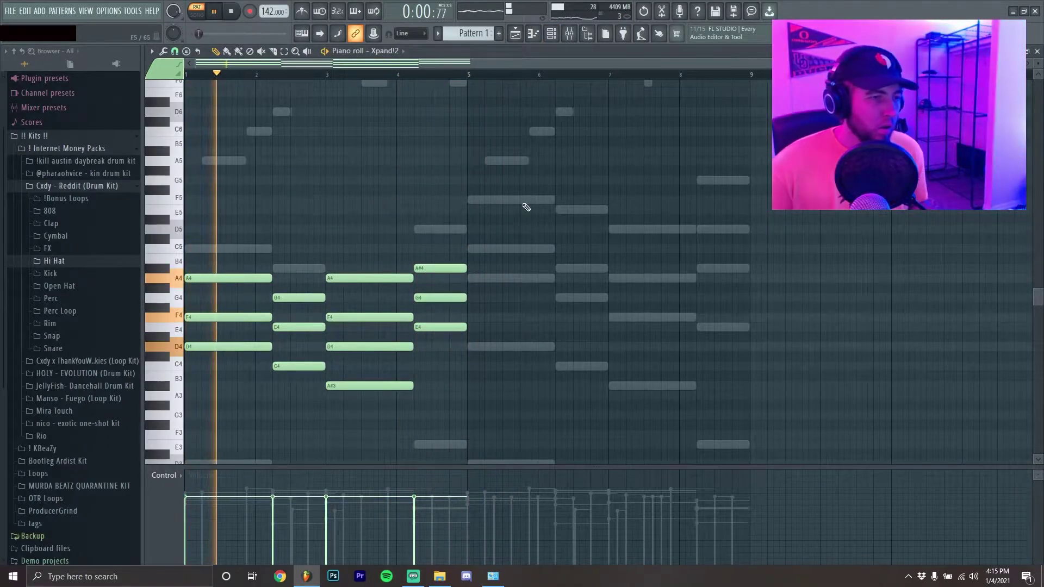
Step: Duplicate the four-bar pad progression into bars 5–8 and layer a copy of every chord's root note one octave lower
key("ctrl+b")
scroll(334, 340, "down", 4)
left_click_drag(185, 217, 372, 298)
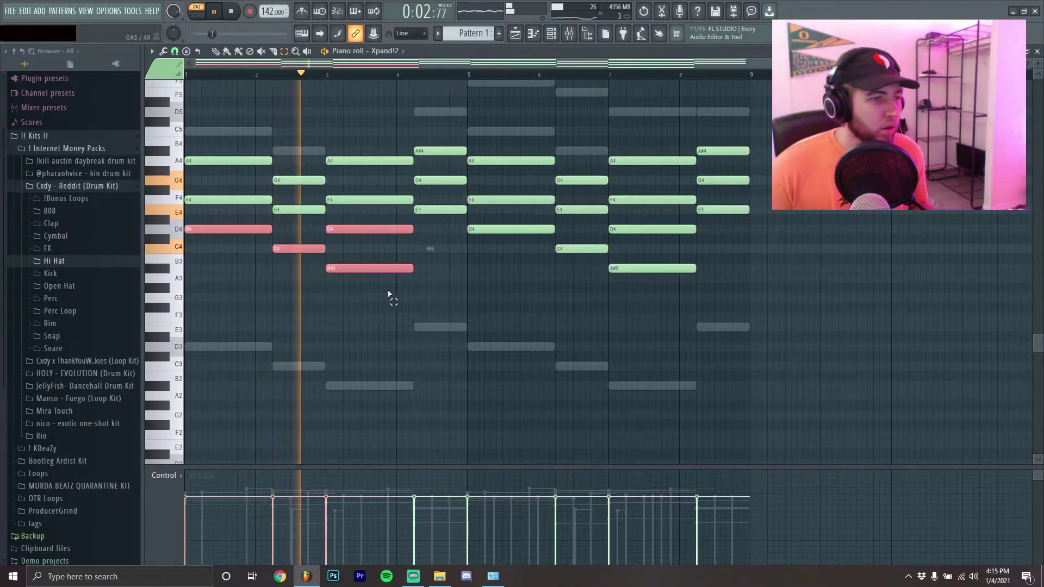
left_click(357, 230, "ctrl")
left_click(446, 209, "ctrl")
left_click_drag(502, 225, 575, 280)
left_click(653, 268, "ctrl")
left_click(723, 209, "ctrl")
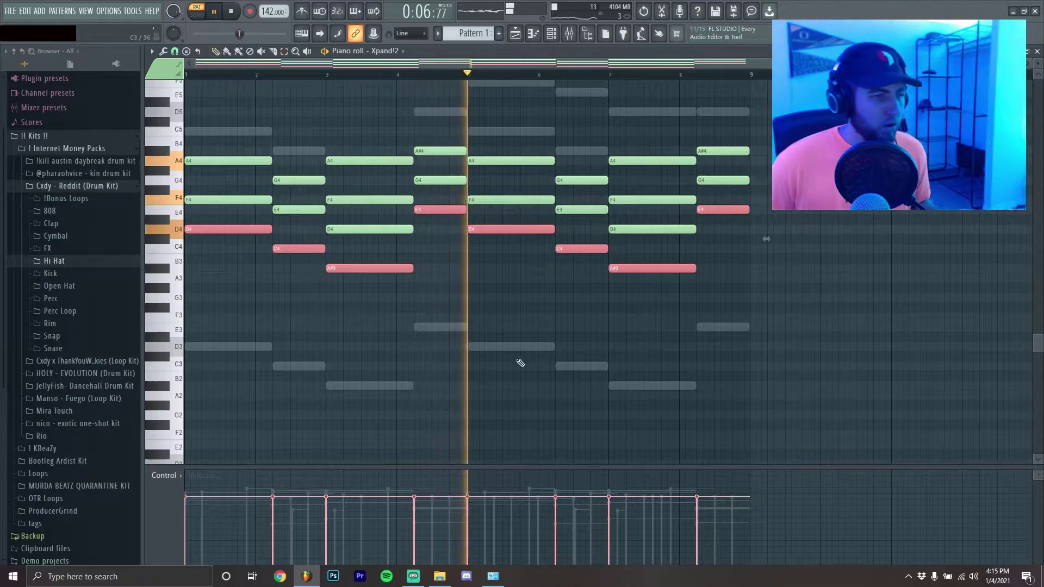
key("ctrl+Down")
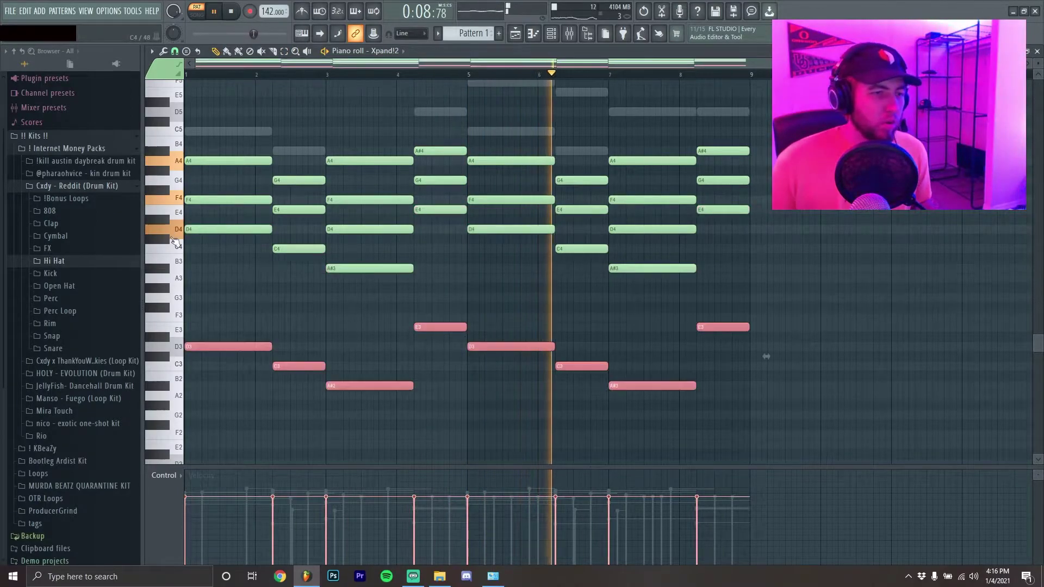
left_click(368, 310)
scroll(332, 315, "up", 3)
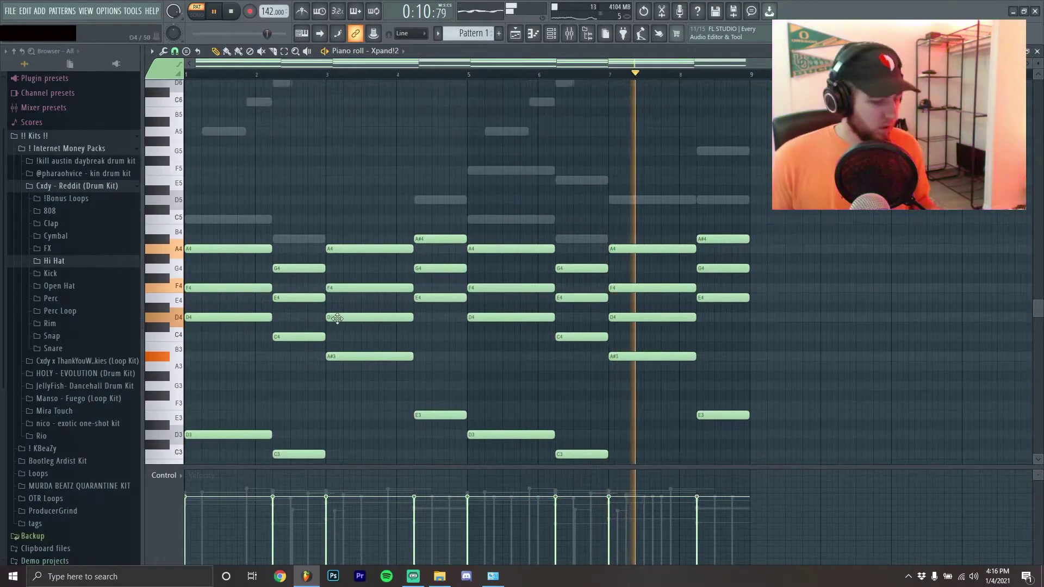
Step: Unmute the piano channel and rename the Xpand!2 channel "pad"
key("F6")
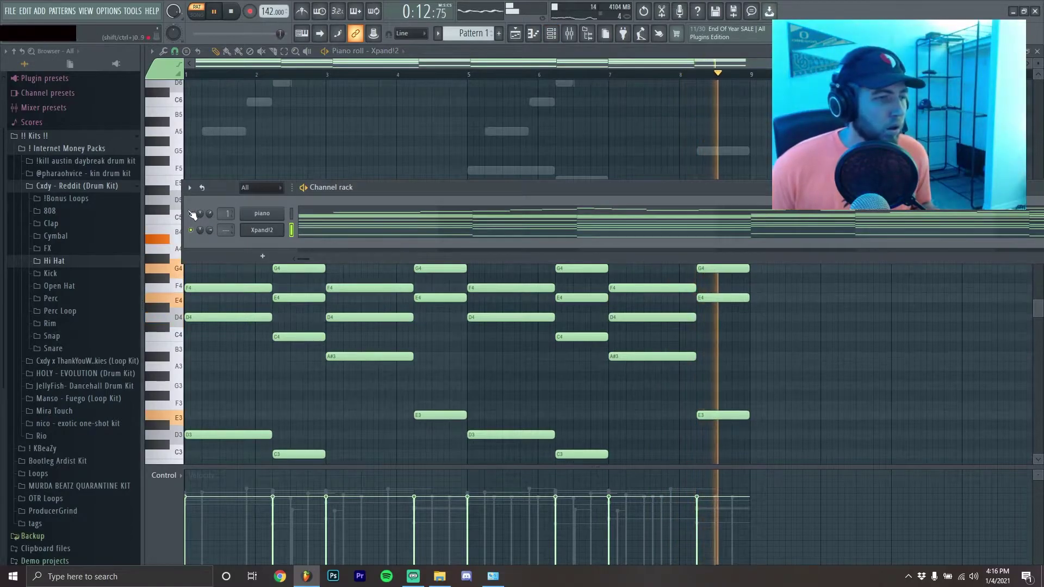
key("F2")
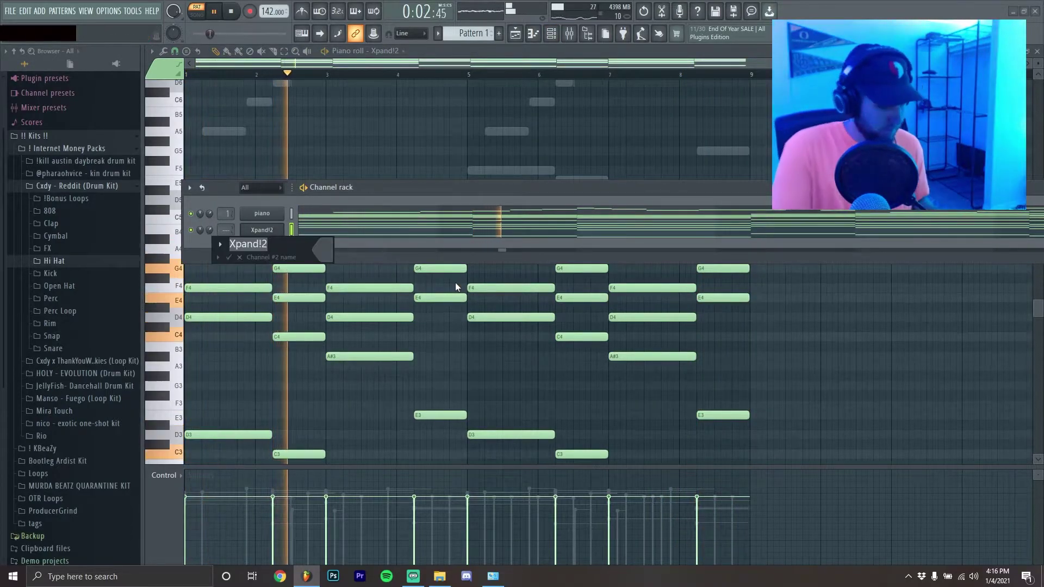
type("pad")
key("Return")
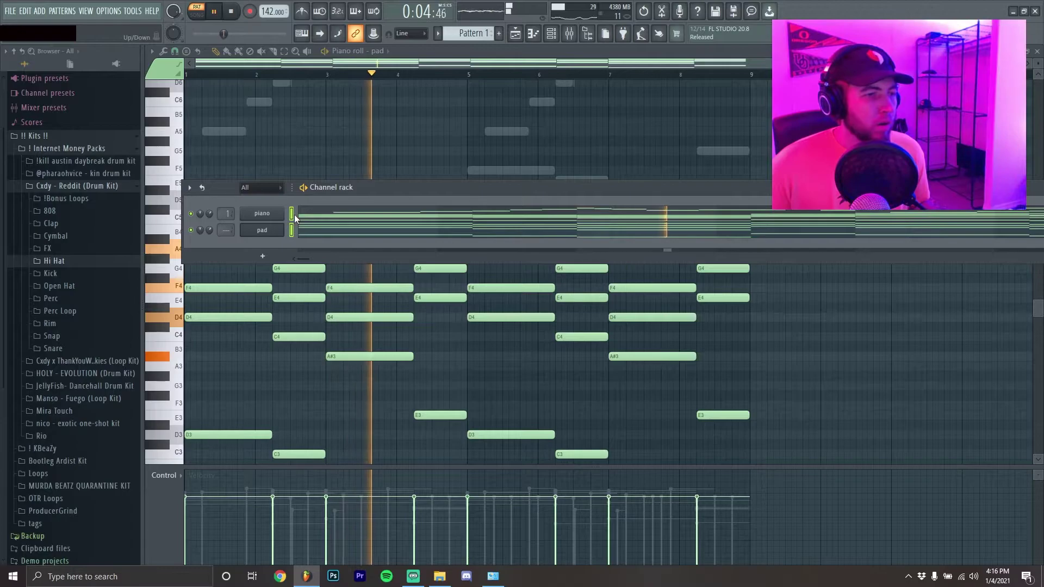
Step: Route the pad channel to mixer track 2 and lower its fader to the piano track's level
key("F9")
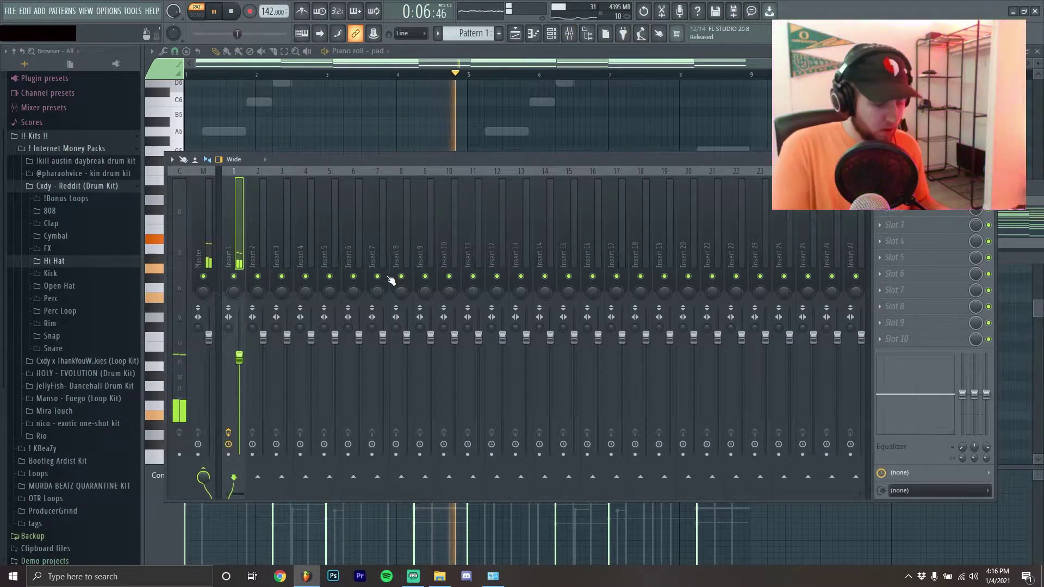
key("ctrl+l")
mouse_move(263, 337)
left_mouse_down()
mouse_move(263, 454)
mouse_move(263, 354)
left_mouse_up()
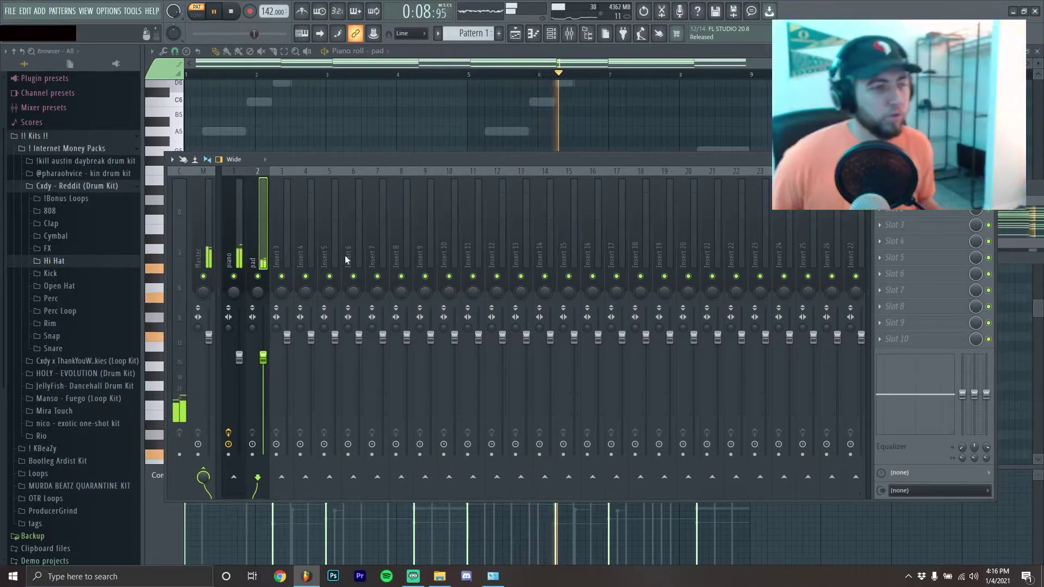
Step: Raise the piano mixer track's fader slightly above the pad's
left_click(212, 252)
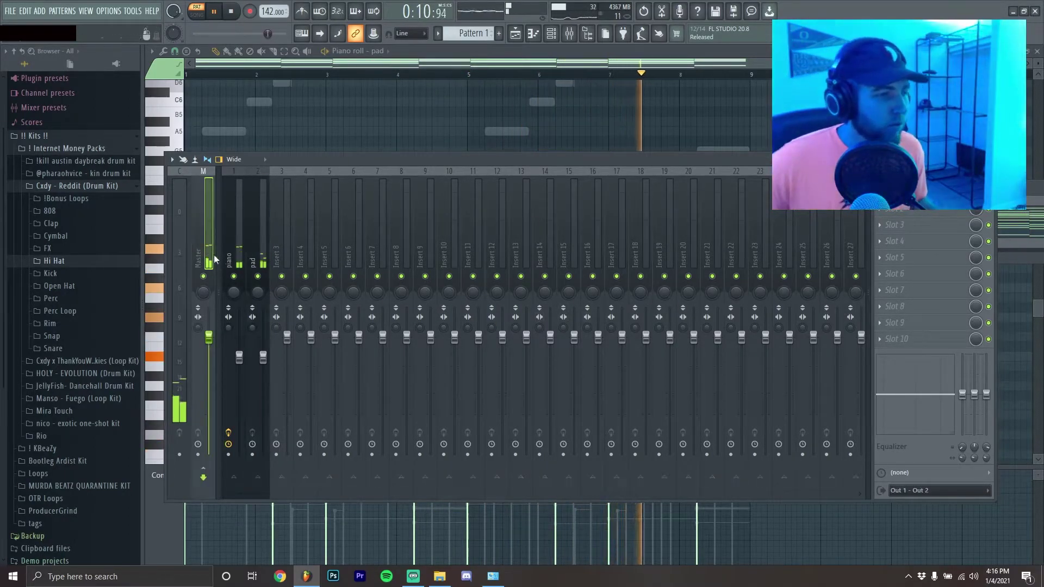
left_click(234, 261)
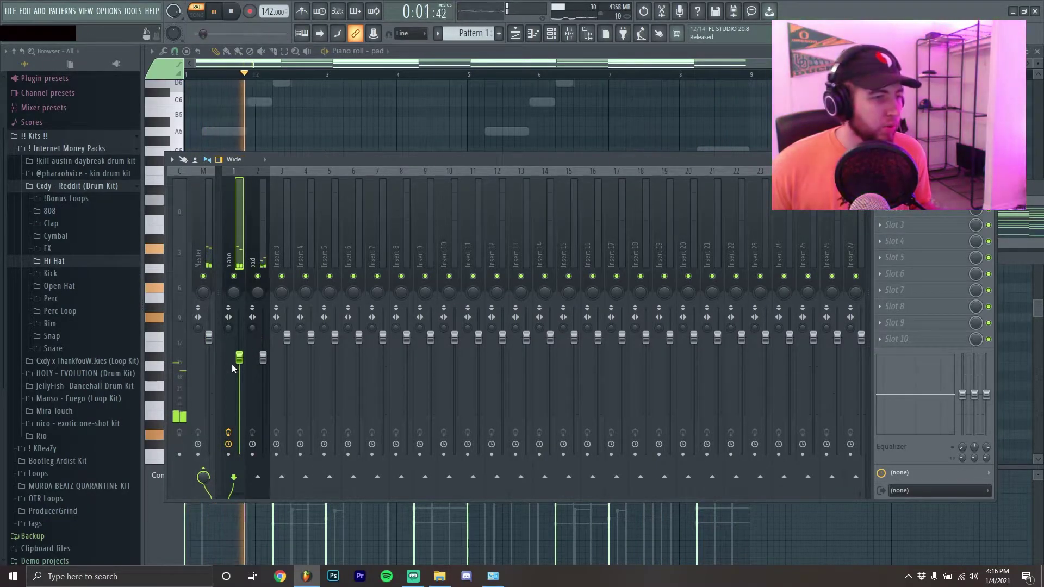
left_click_drag(241, 362, 239, 348)
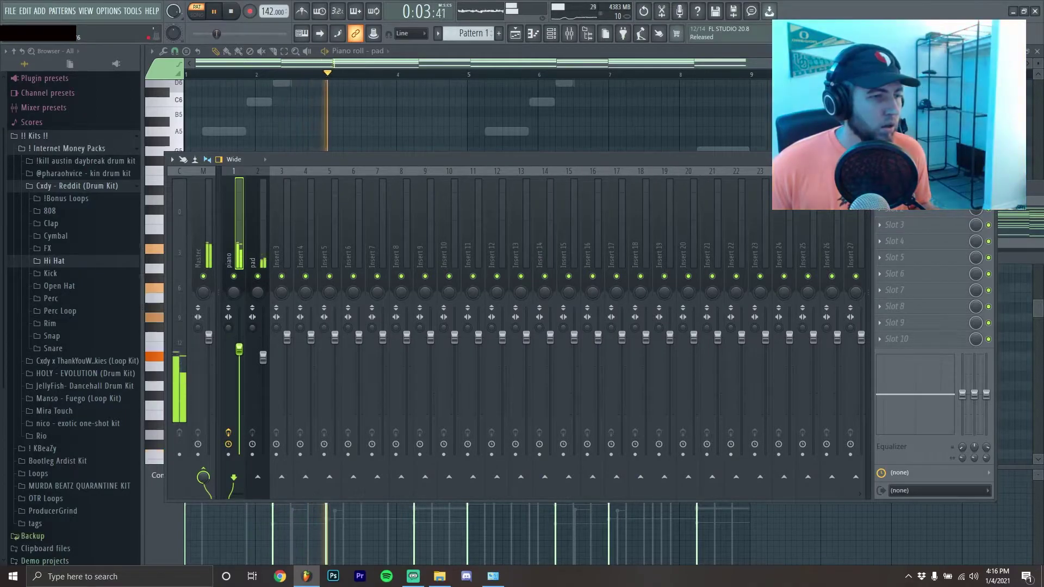
Step: Add Fruity parametric EQ 2 to the pad track, load the 30Hz + 18kHz cut preset and raise the low-cut frequency into the bass range
left_click(268, 255)
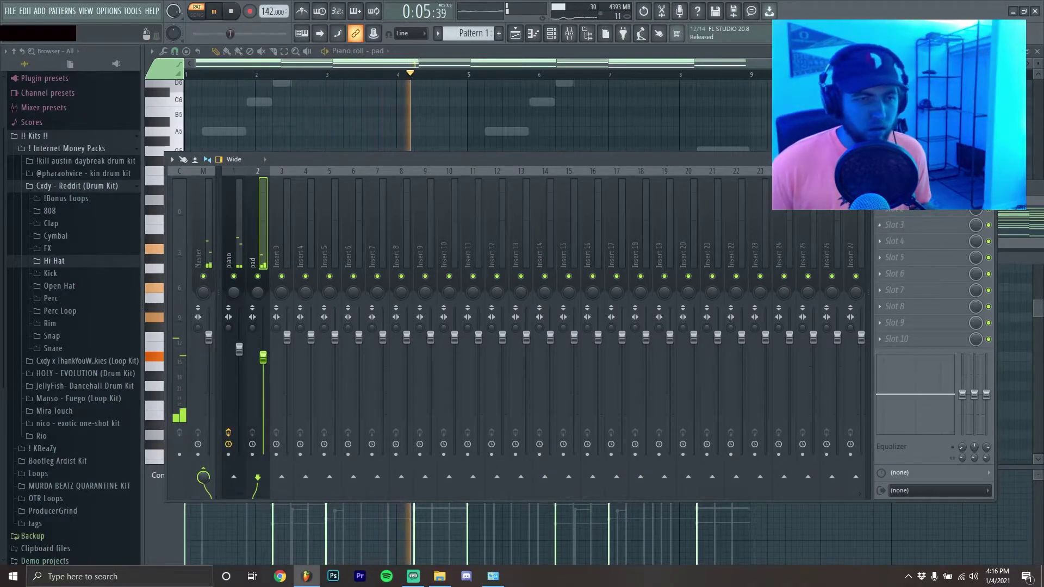
left_click(881, 192)
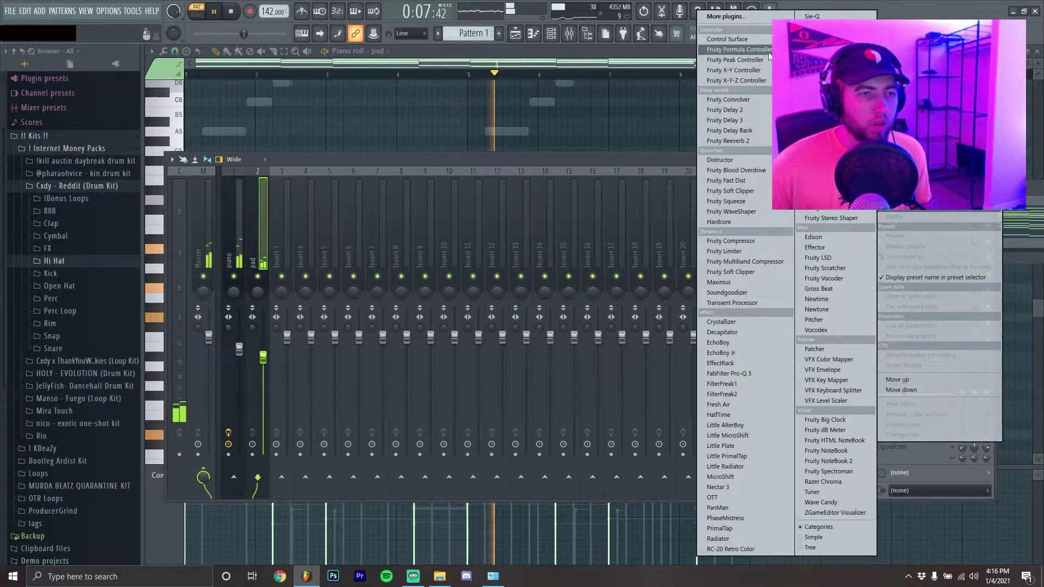
left_click(832, 87)
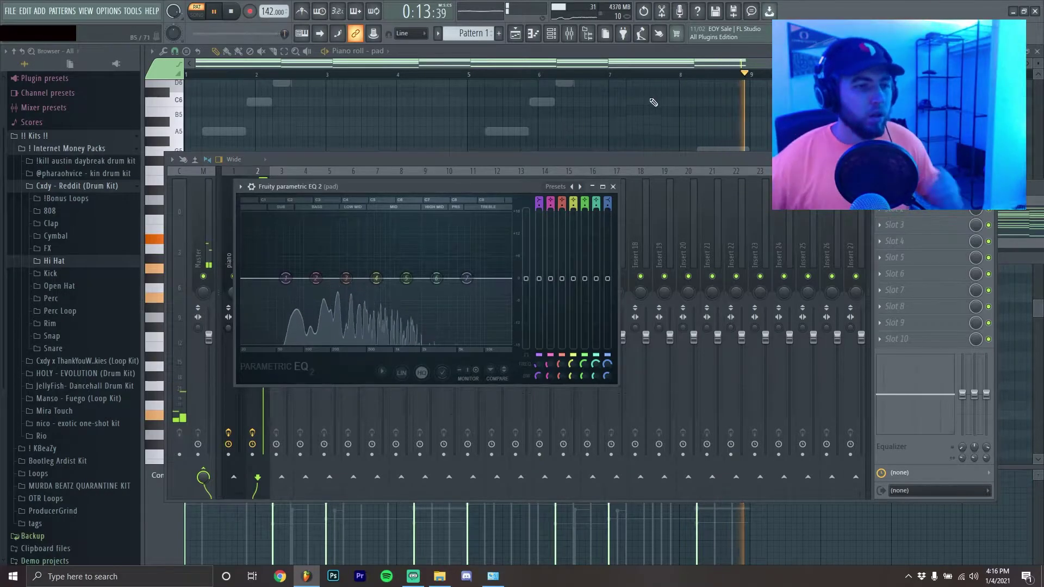
left_click(568, 191)
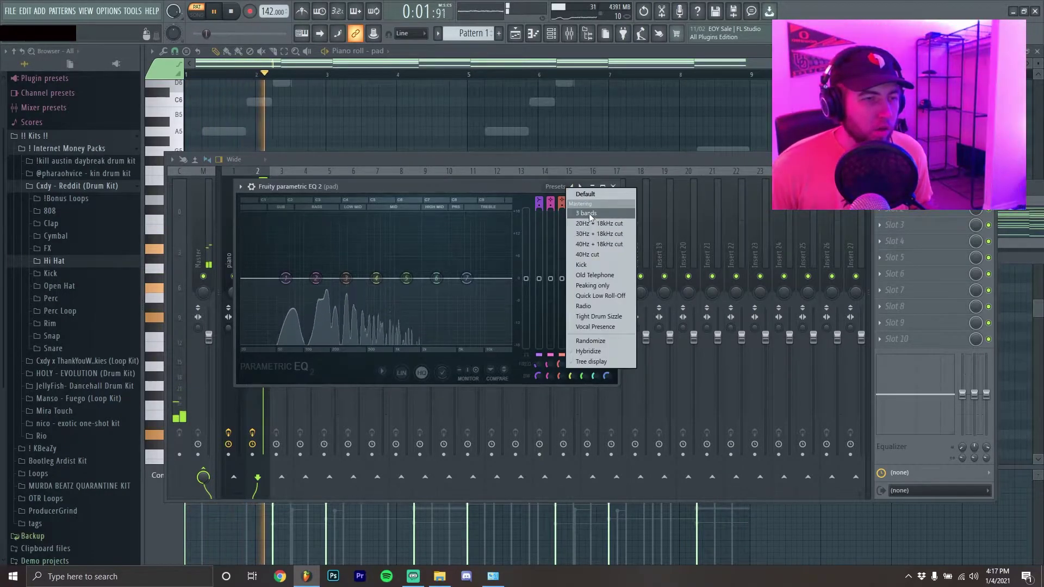
left_click(588, 237)
left_click_drag(242, 280, 322, 279)
left_click(614, 186)
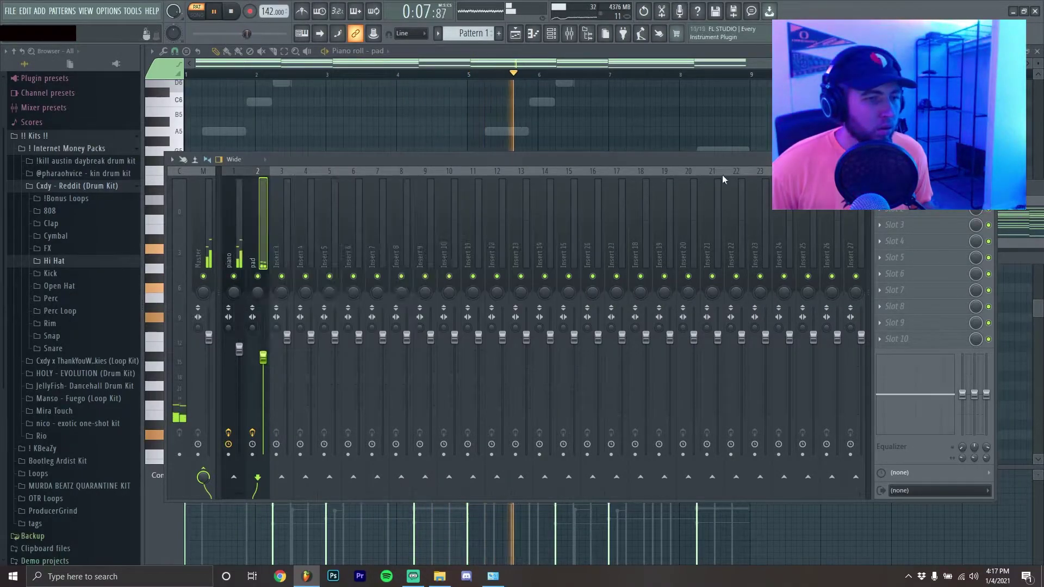
Step: Try the pad chords one octave higher during playback, and shift them back down an octave
key("F9")
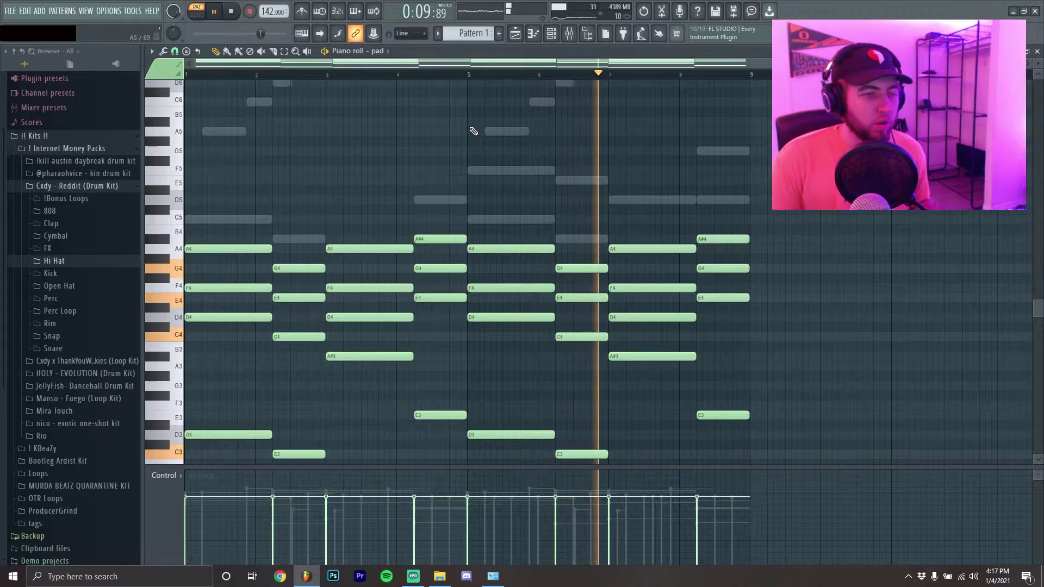
key("space")
key("space")
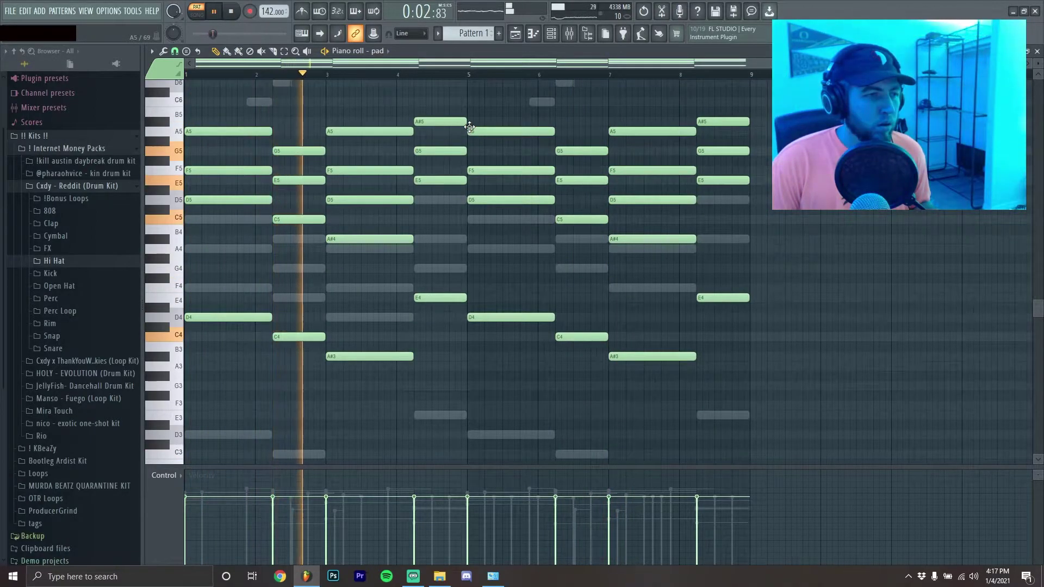
key("ctrl+Down")
Step: Browse the Clap folder of the Cxdy - Reddit drum kit and preview the Thin Clap sample
key("F6")
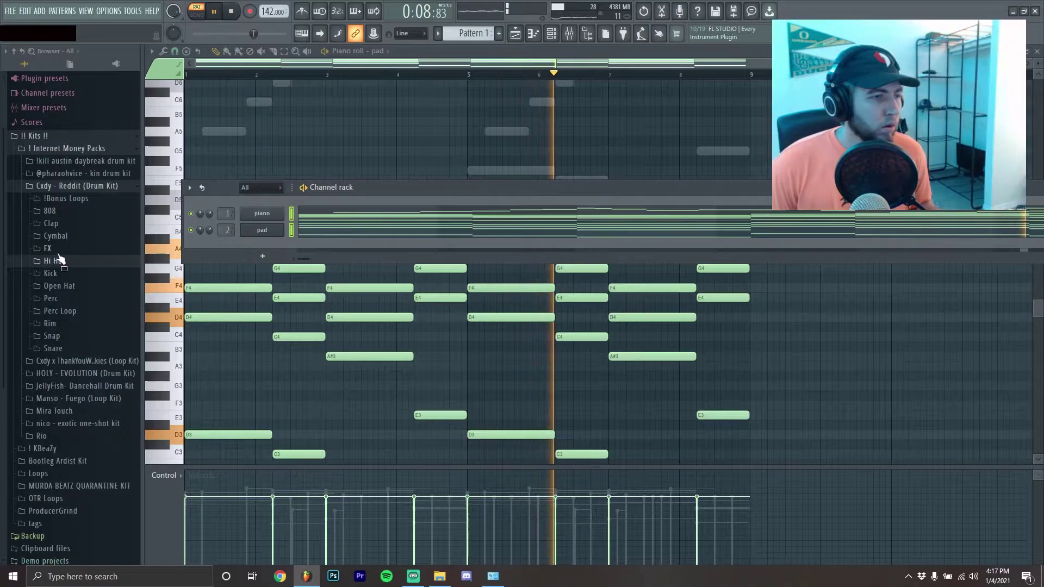
left_click(60, 227)
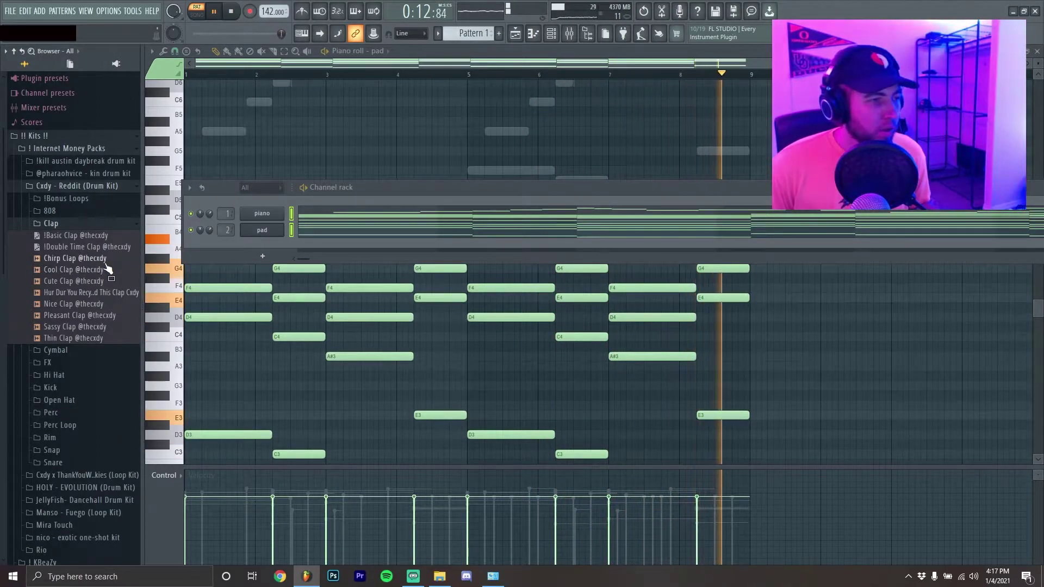
left_click(78, 340)
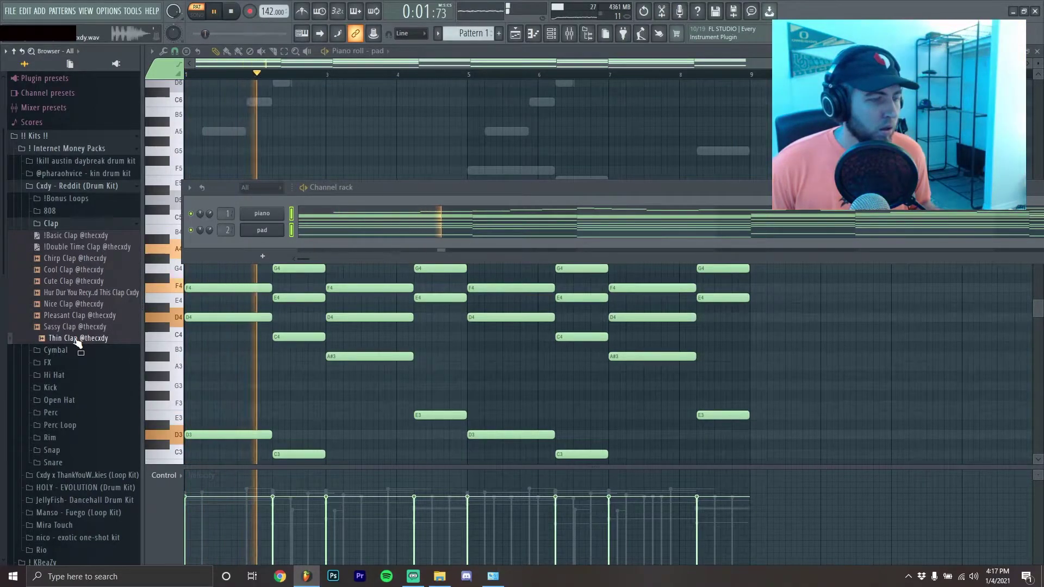
Step: Load the Thin Clap sample as a new channel and place a C5 clap note on beat 3 of bar 1
left_click_drag(78, 340, 340, 258)
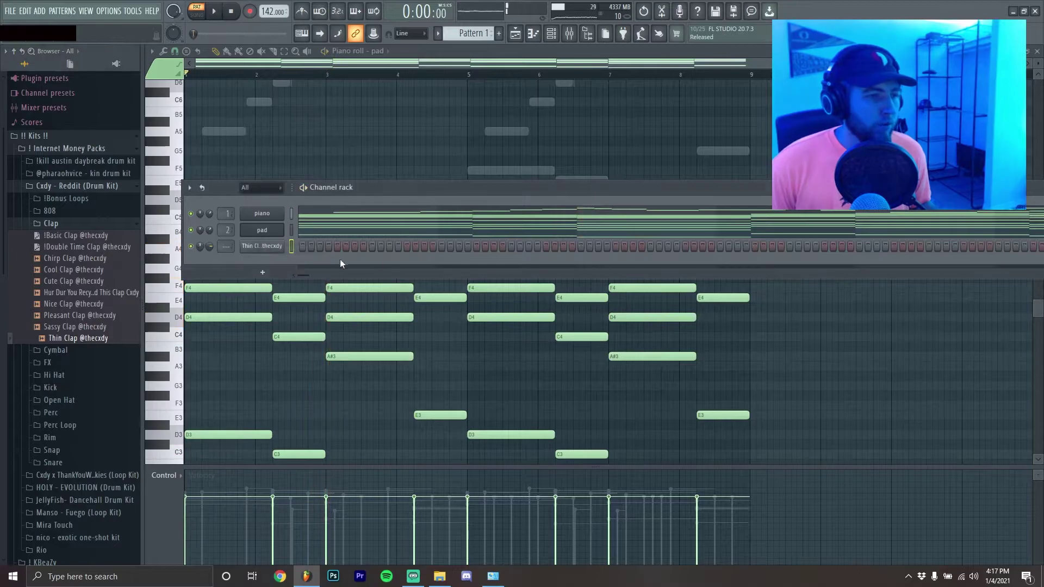
right_click(280, 245)
left_click(316, 247)
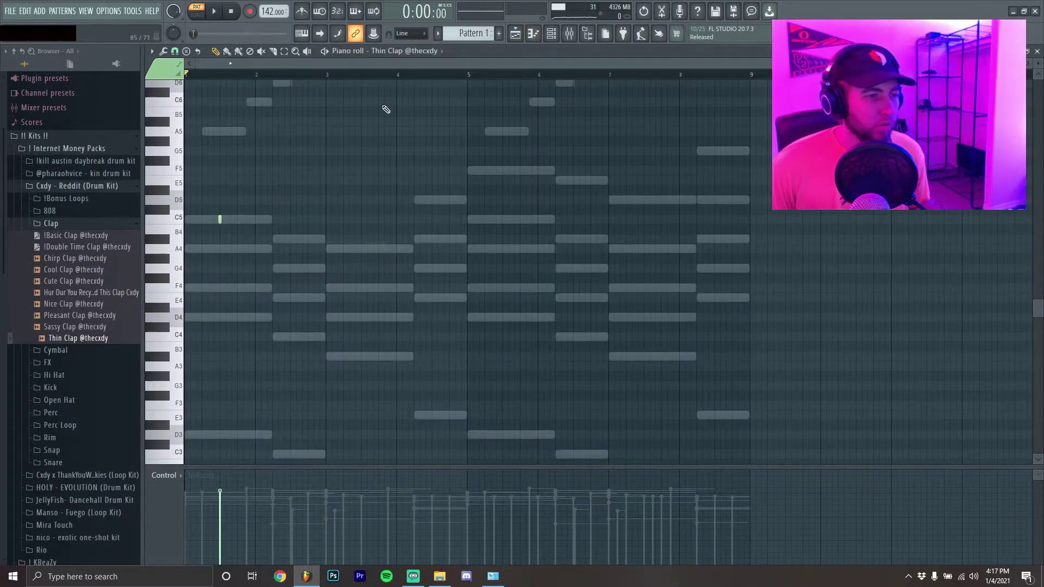
Step: Duplicate the bar 1 clap note into every following bar up to bar 8
left_click_drag(258, 77, 186, 76)
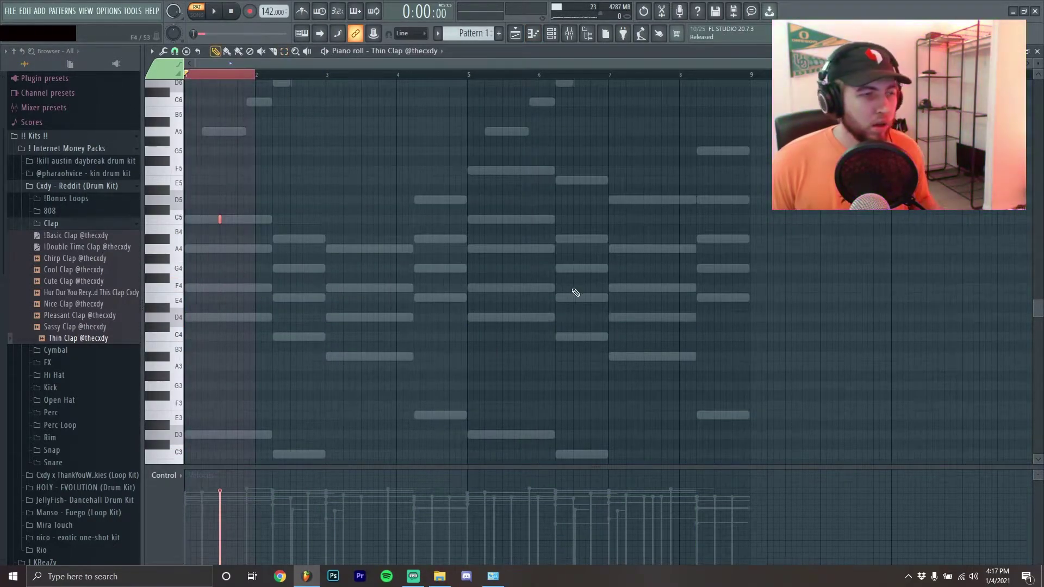
key("ctrl+b")
key("ctrl+b")
key("ctrl+b")
key("ctrl+b")
key("ctrl+b")
key("ctrl+b")
key("ctrl+b")
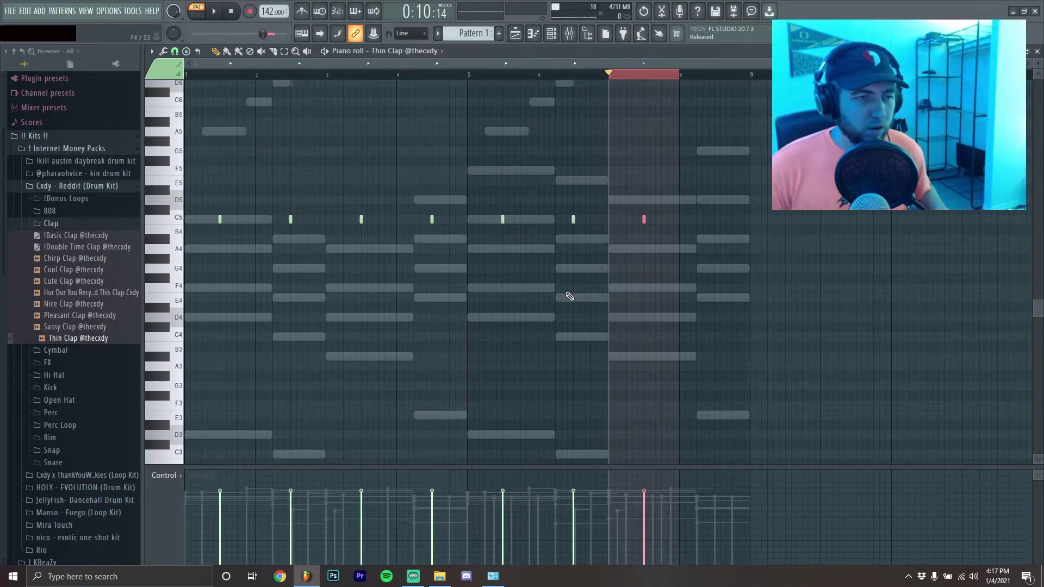
key("Escape")
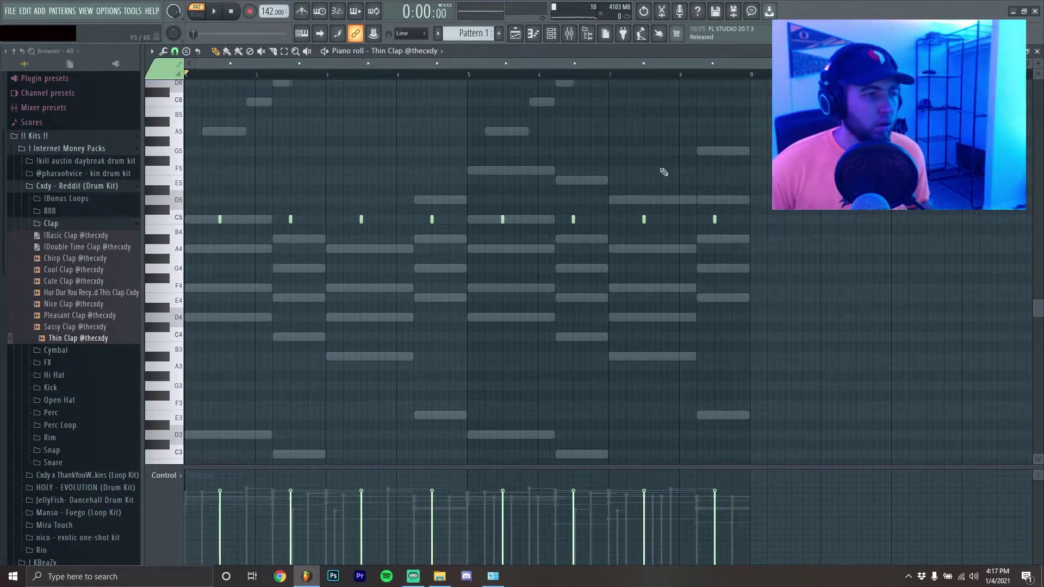
Step: Load the Default HH hi-hat sample as a new channel and fill each 2 steps
key("space")
left_click(1038, 51)
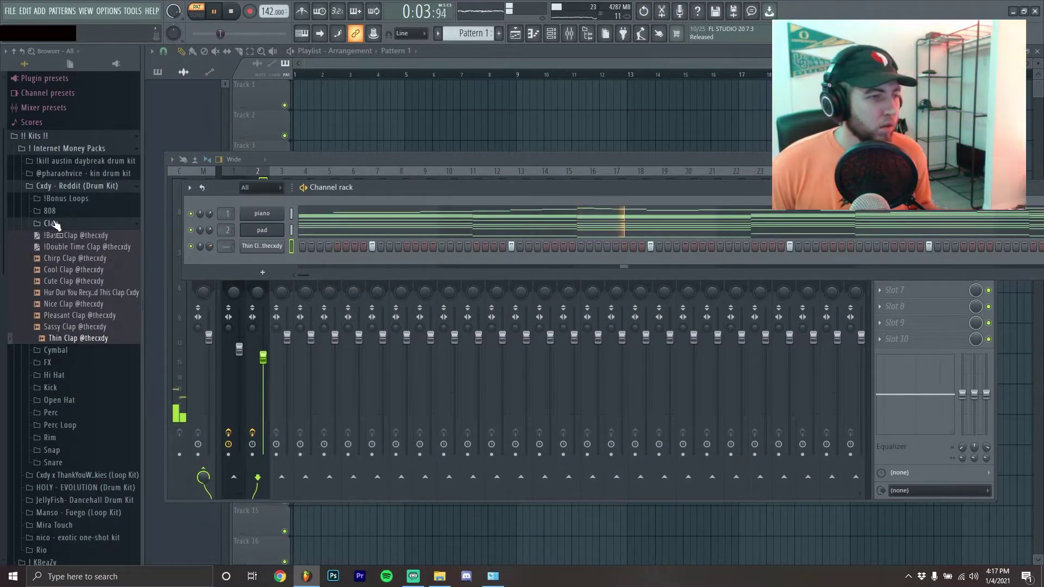
left_click(55, 224)
left_click(46, 263)
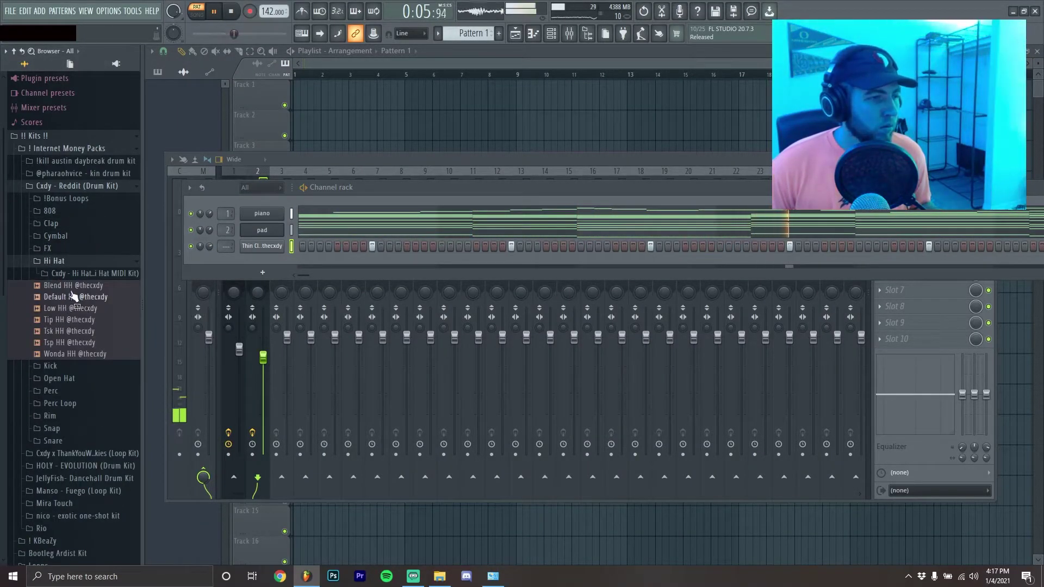
left_click_drag(269, 262, 269, 262)
right_click(269, 262)
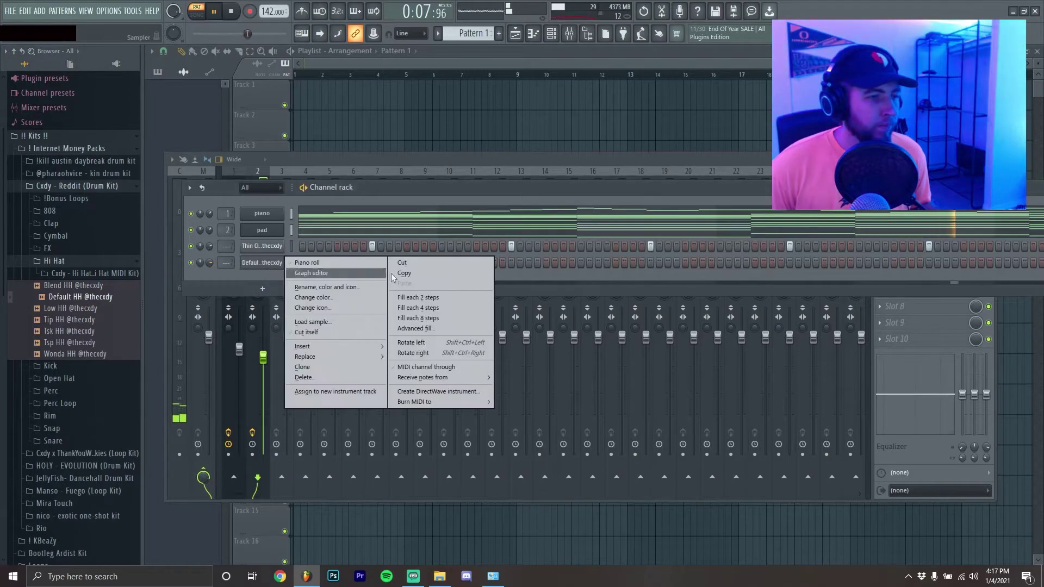
left_click(420, 299)
Step: Open the hi-hat notes in the piano roll and delete the fourth and fifth hats of bar 1
right_click(263, 266)
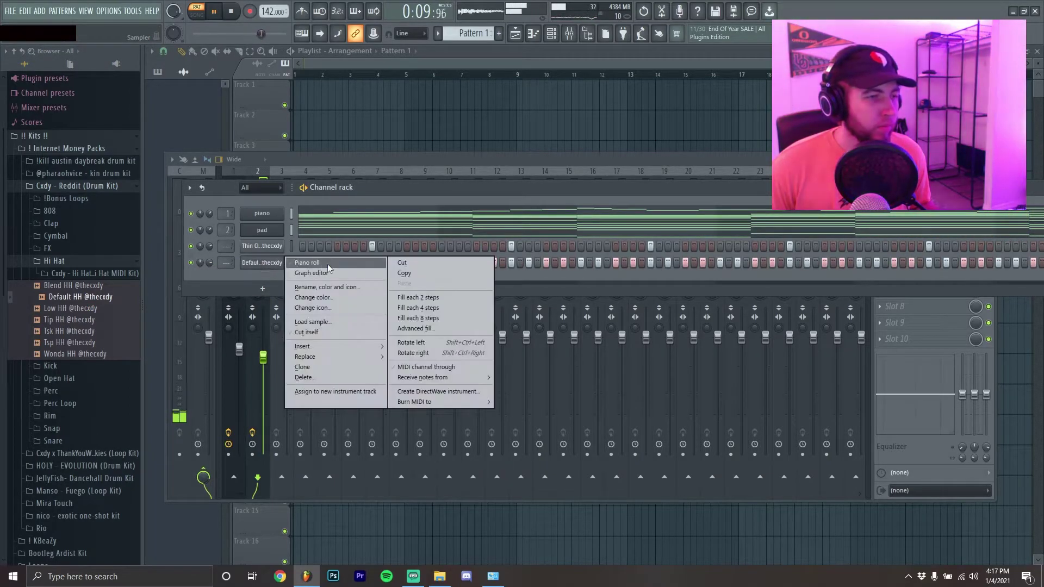
left_click(327, 263)
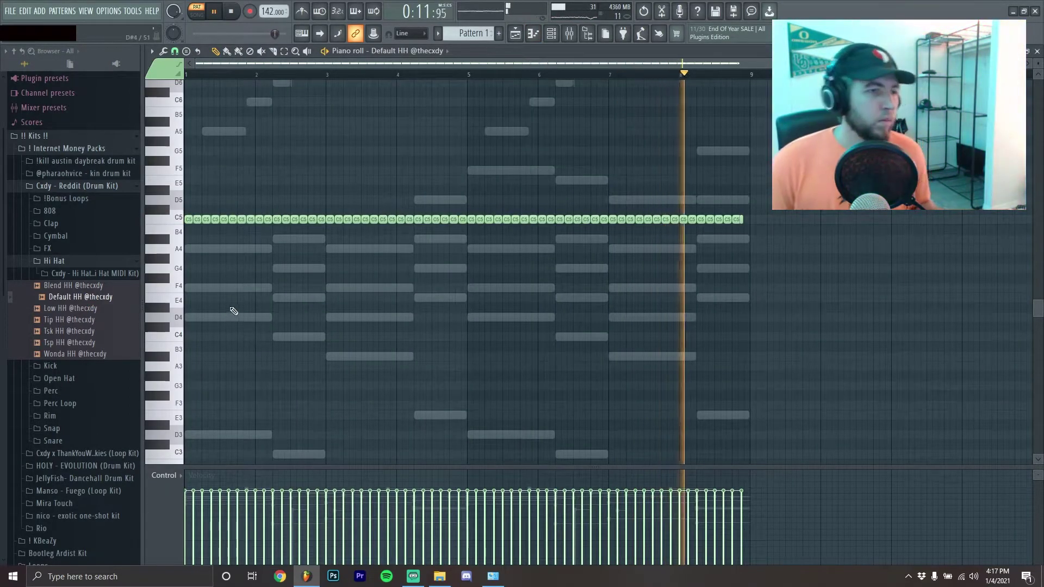
scroll(204, 259, "up", 4)
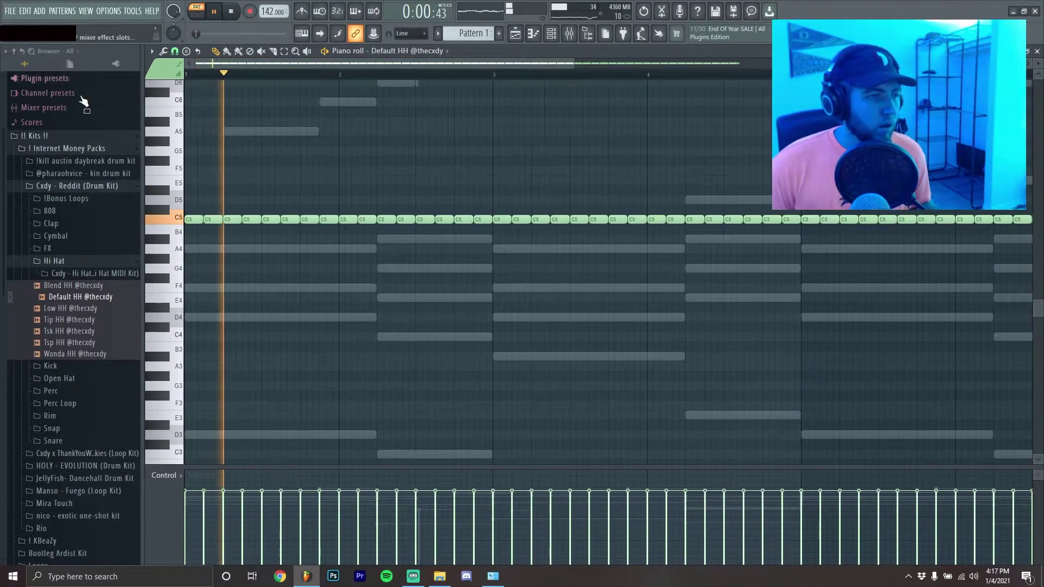
key("space")
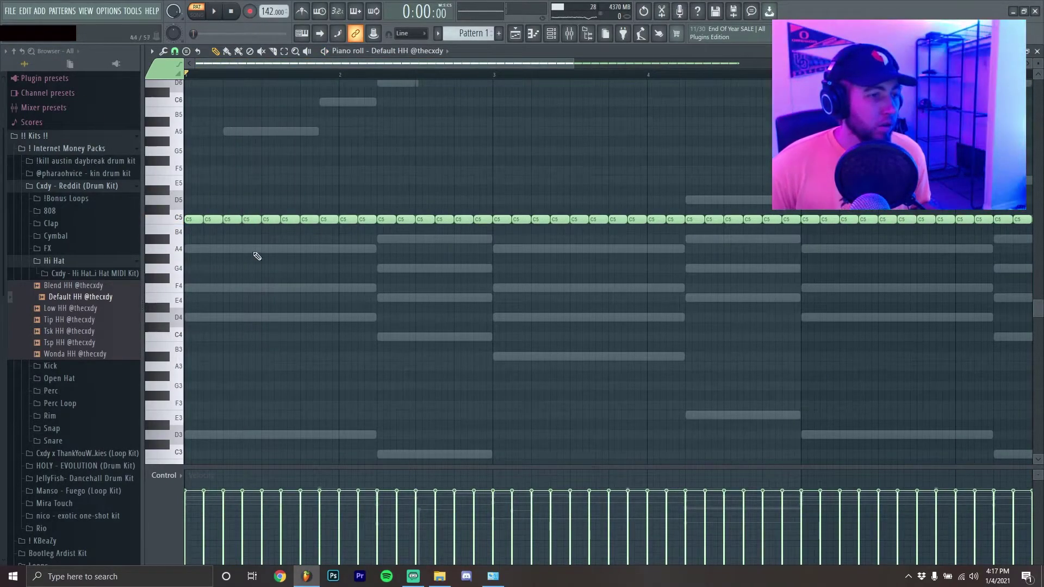
key("space")
right_click(253, 219)
right_click(273, 219)
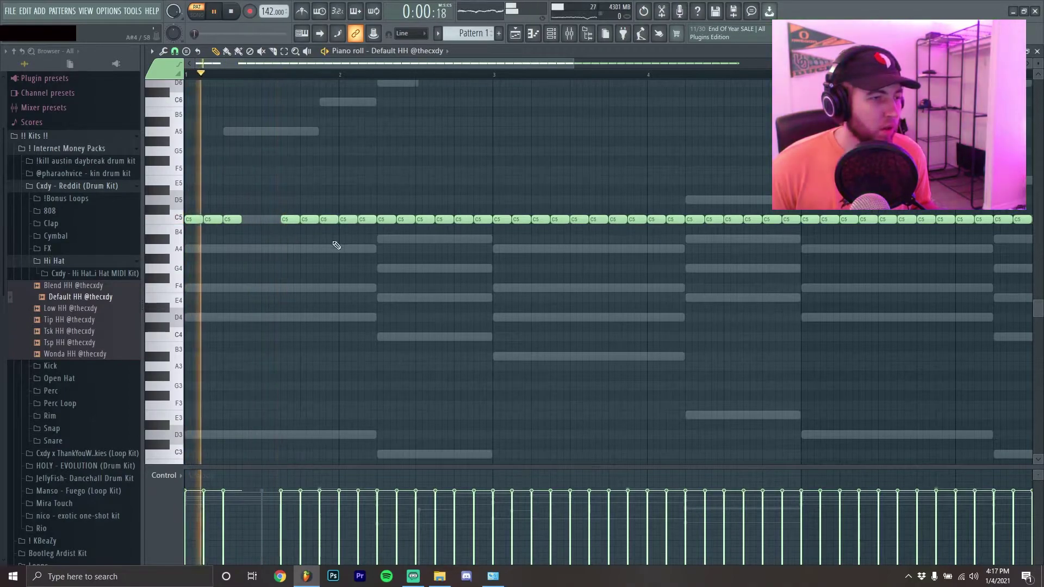
Step: Chop the first hi-hat note of bar 2 into a three-note roll and play the pattern back
left_click(343, 221)
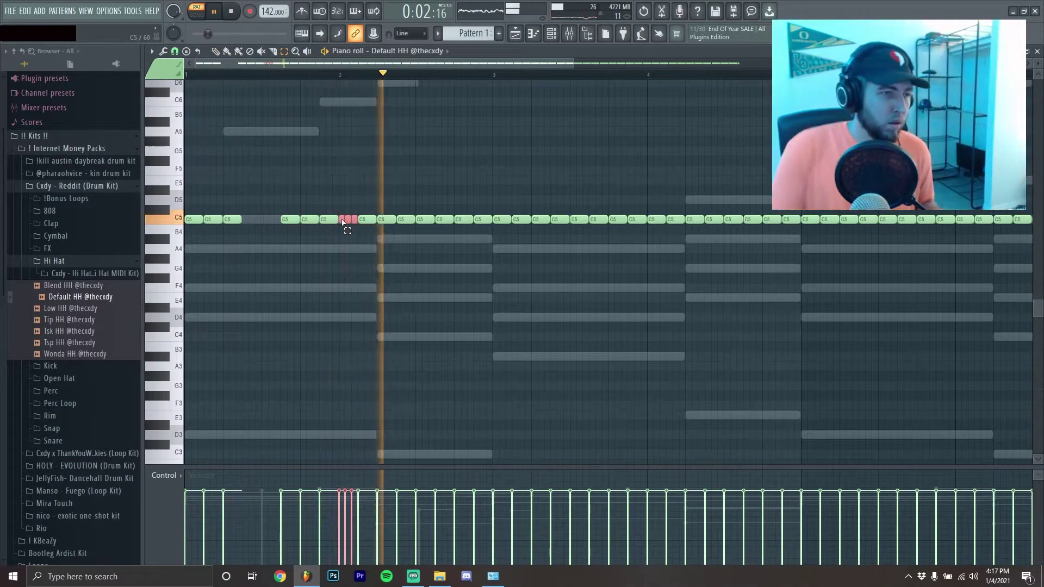
key("alt+u")
key("space")
key("space")
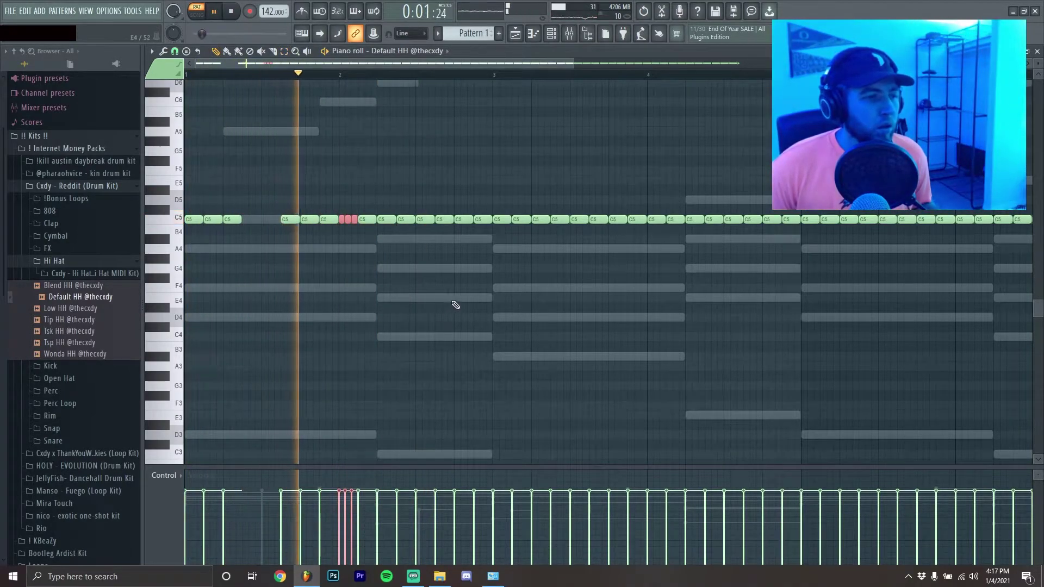
Step: Delete the fourth and fifth hats of bar 3 and chop the first hat of bar 4 into three notes
scroll(573, 327, "down", 1)
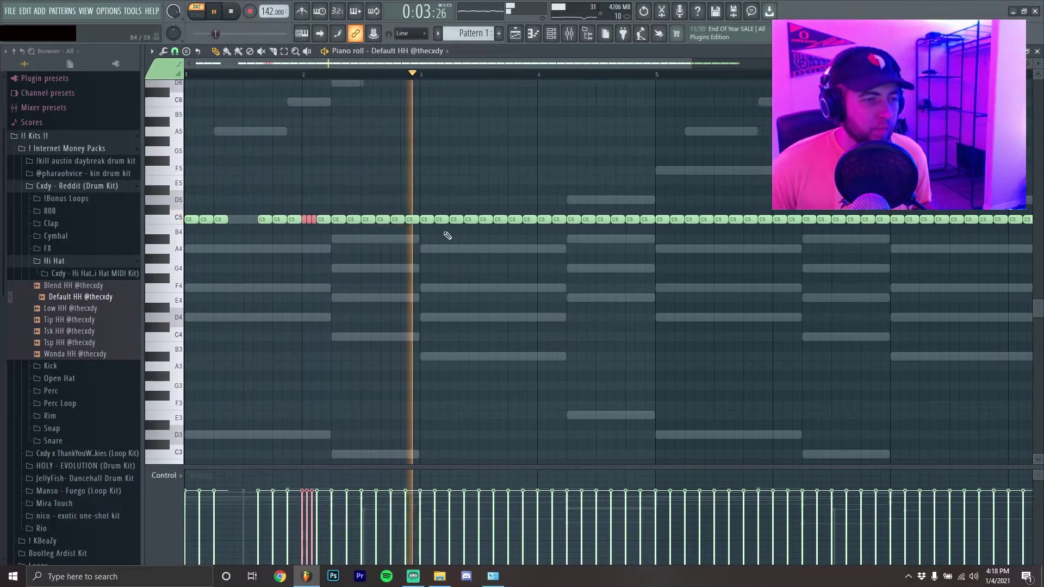
right_click(482, 220)
right_click(497, 220)
key("space")
left_click(542, 219)
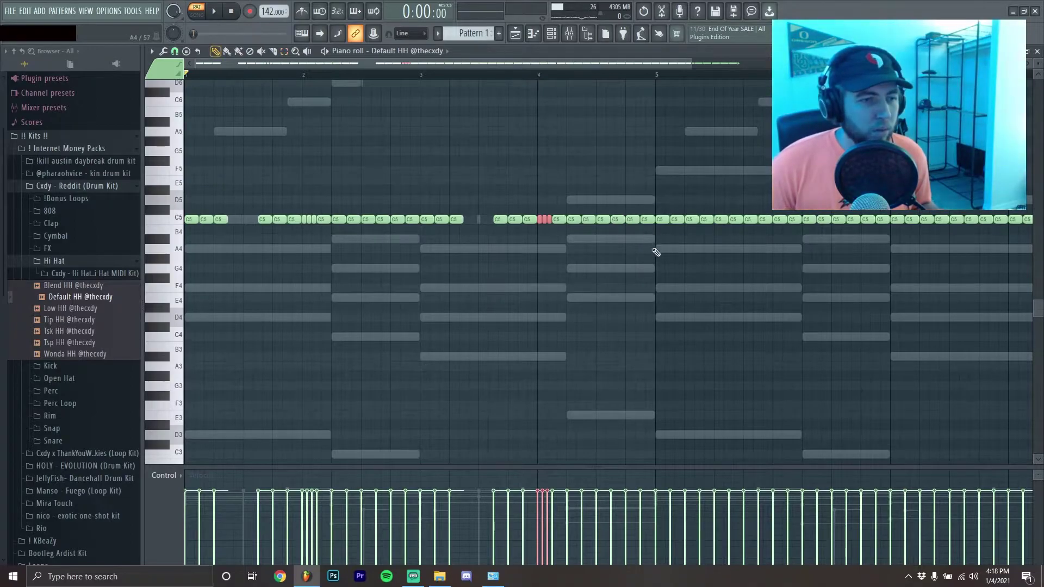
Step: Add four short A4 hi-hat notes under the C5 hats in bar 4 while listening to the pattern
scroll(625, 275, "up", 3)
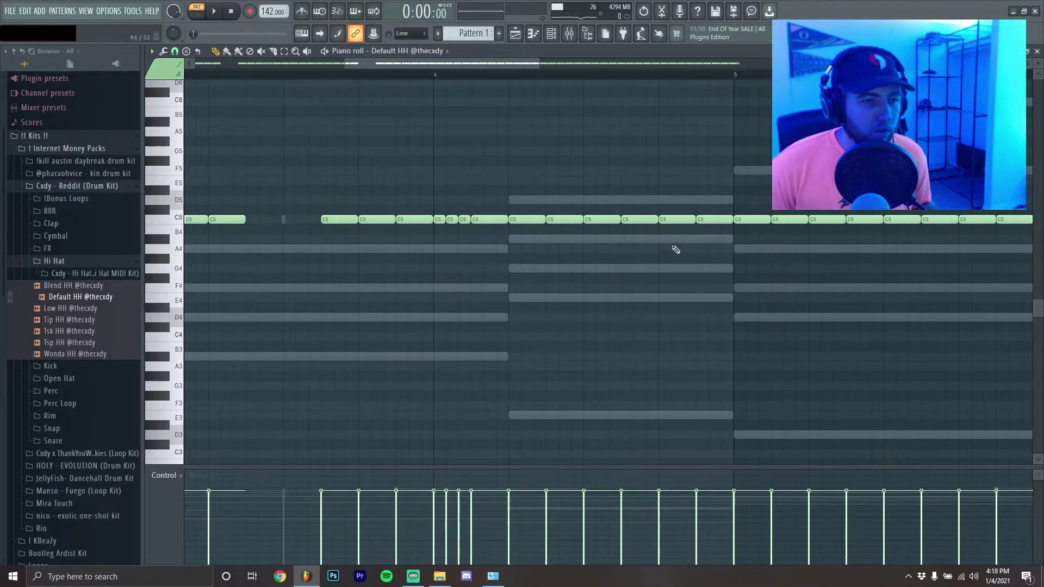
left_click(677, 250)
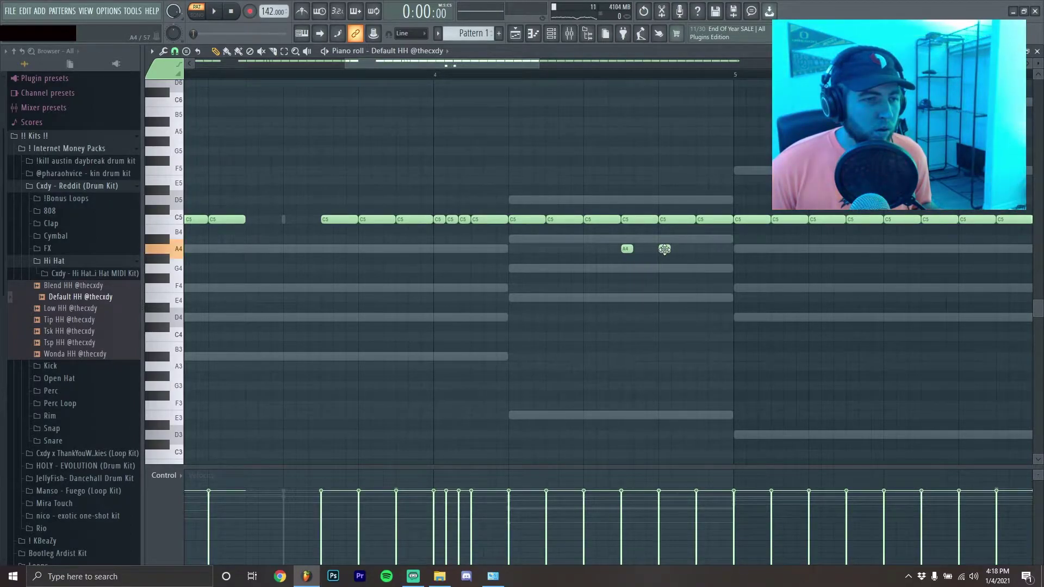
left_click(697, 251)
key("space")
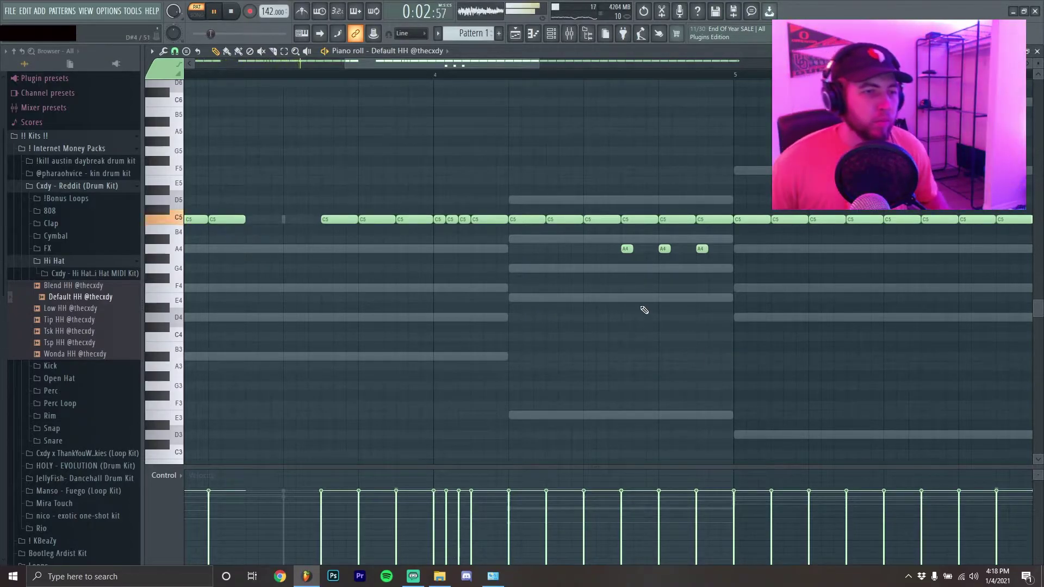
scroll(457, 275, "down", 2)
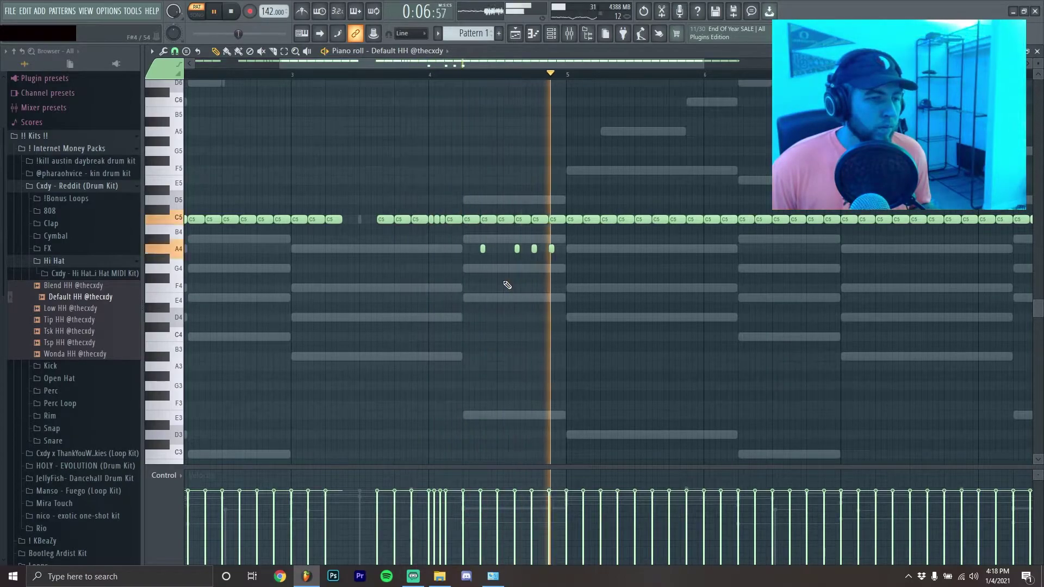
Step: Replace the hi-hats in bars 5 to 8 with a duplicate of the first four bars, clear the selection and play it
scroll(509, 294, "down", 2)
key("space")
left_click_drag(470, 210, 881, 354)
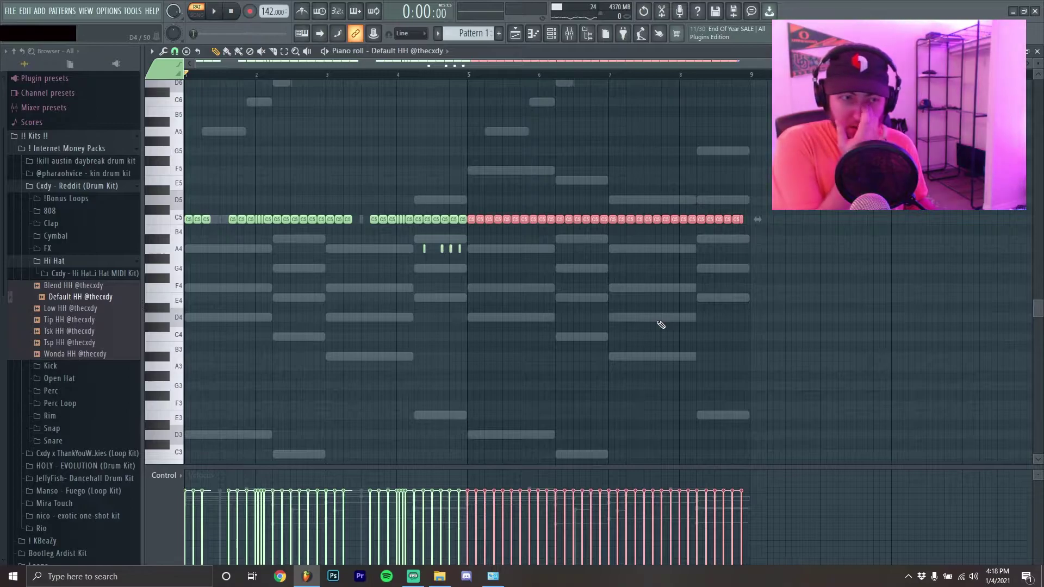
key("Delete")
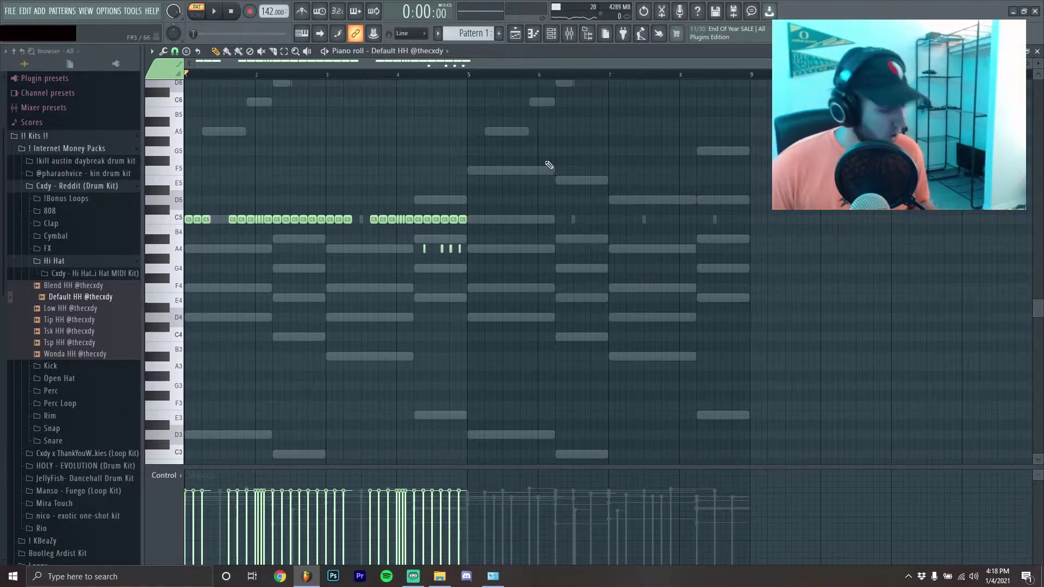
key("ctrl+b")
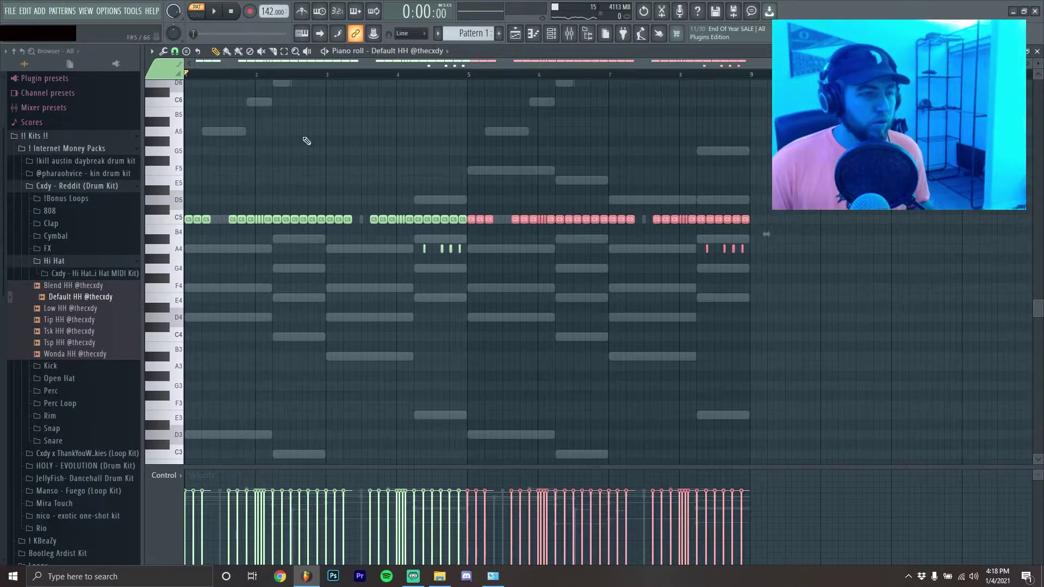
key("space")
key("ctrl+d")
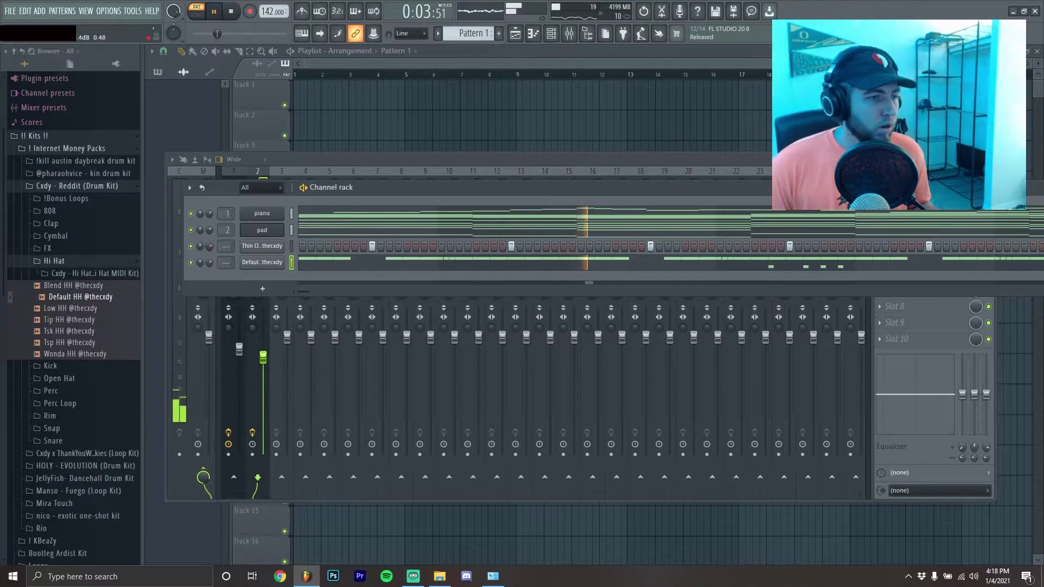
Step: Load the Plug'ish 808 sample from the 808 folder as a new channel and check its sampler settings
left_click(77, 261)
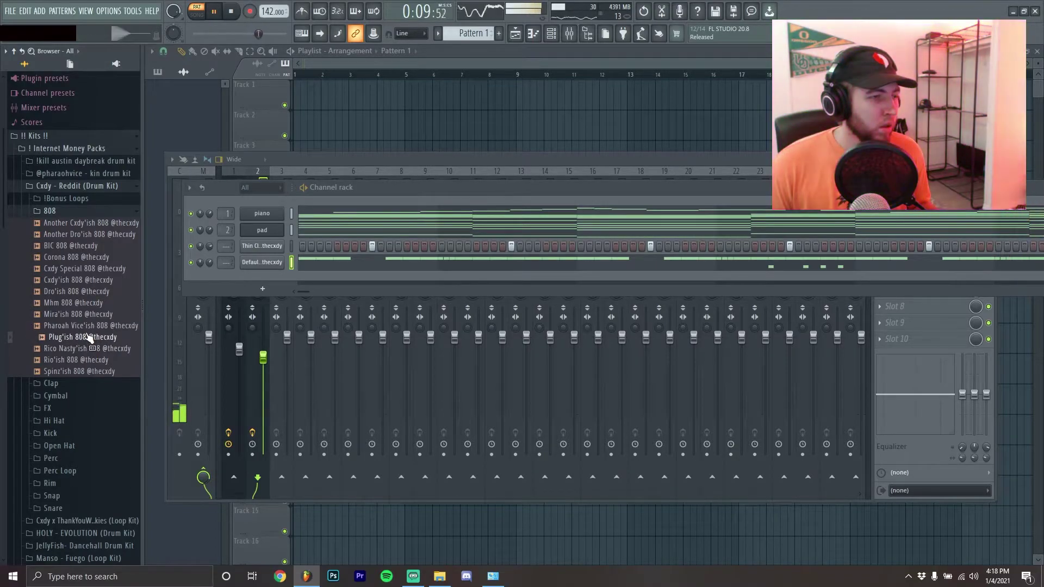
left_click_drag(262, 273, 263, 278)
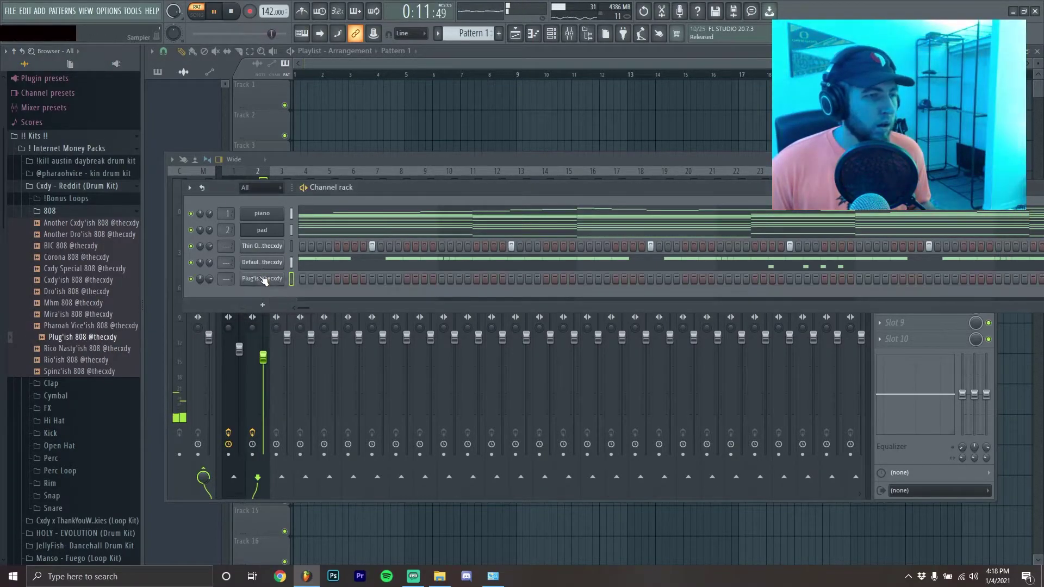
left_click(262, 278)
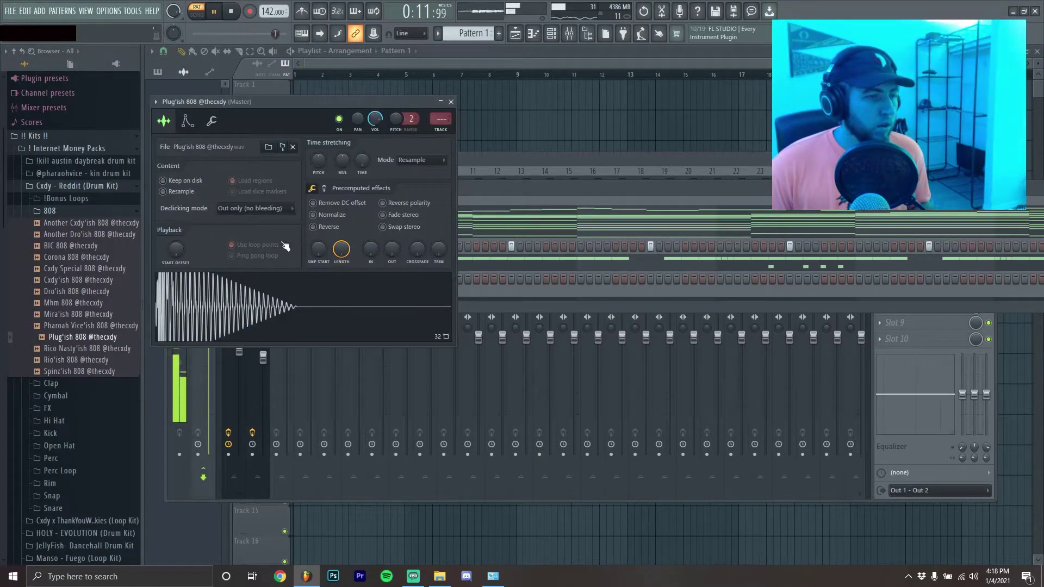
left_click(452, 103)
Step: Turn on Cut itself for the Plug'ish 808 channel
right_click(251, 280)
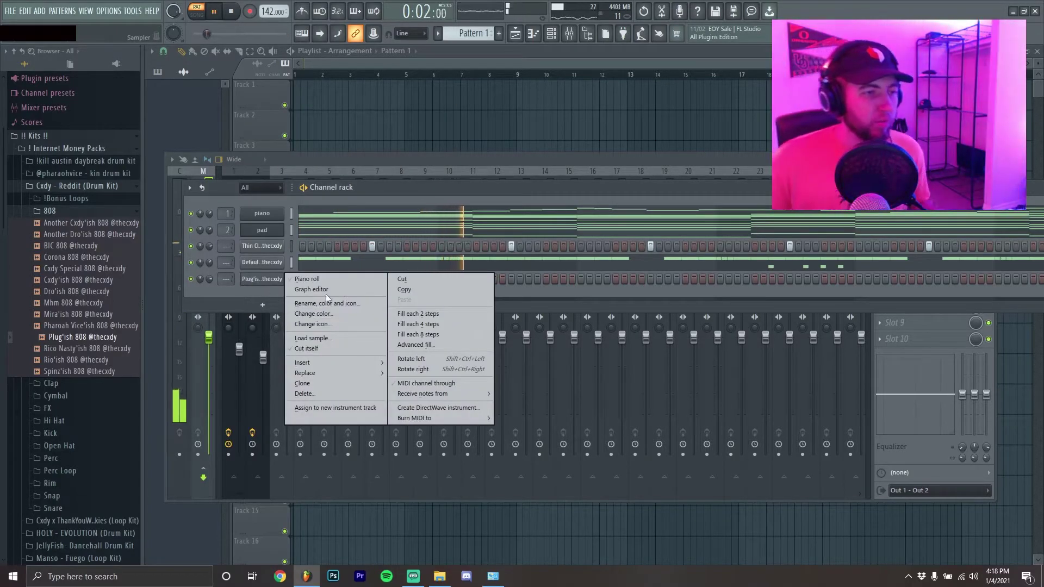
left_click(322, 349)
right_click(256, 279)
left_click(318, 289)
right_click(268, 286)
left_click(321, 289)
Step: Place 808 notes D4, C4, A#3 and E4 in the piano roll at the starts of the first four chords
right_click(262, 279)
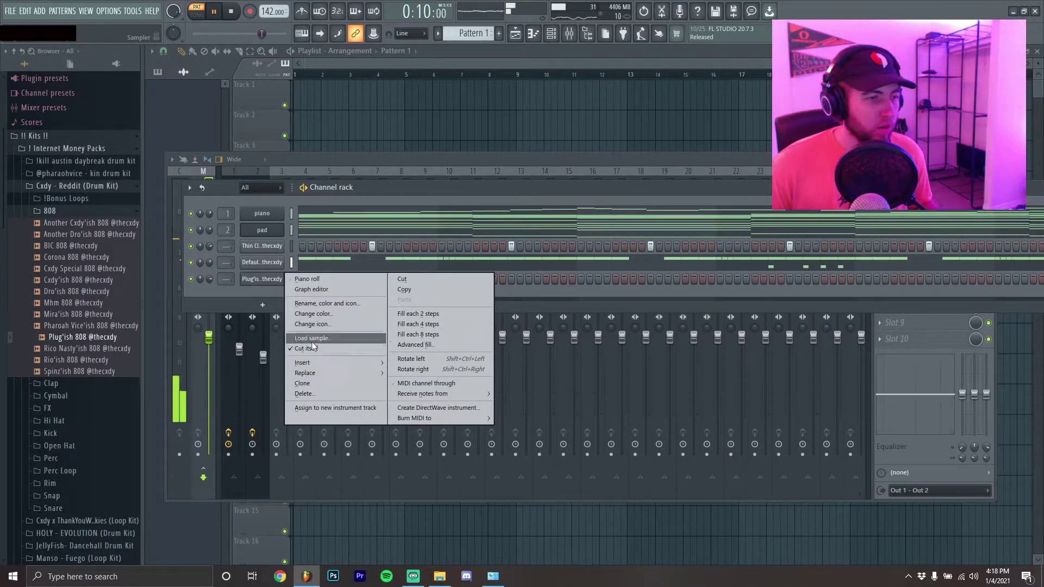
left_click(308, 279)
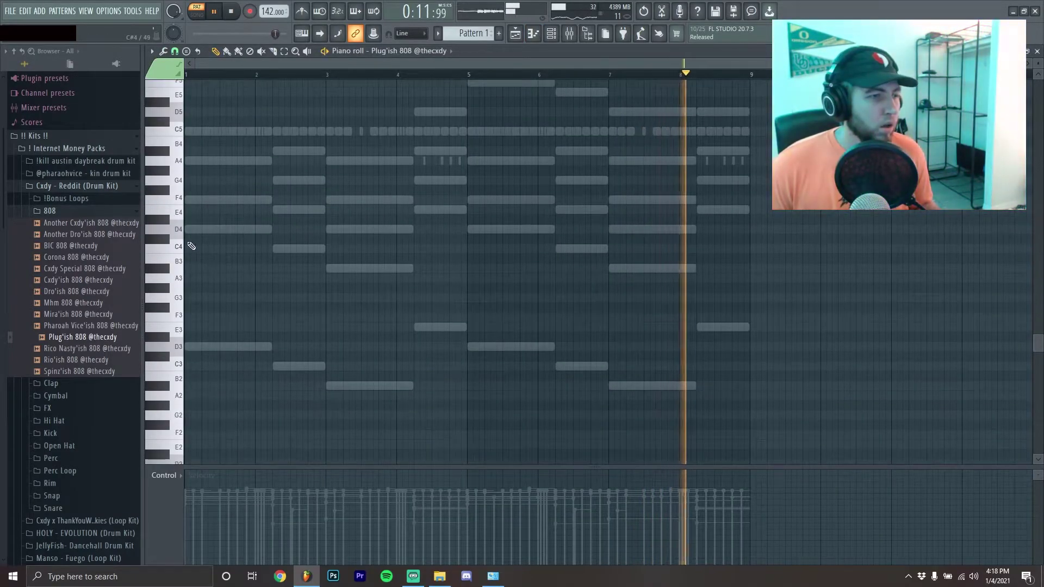
scroll(212, 283, "up", 3)
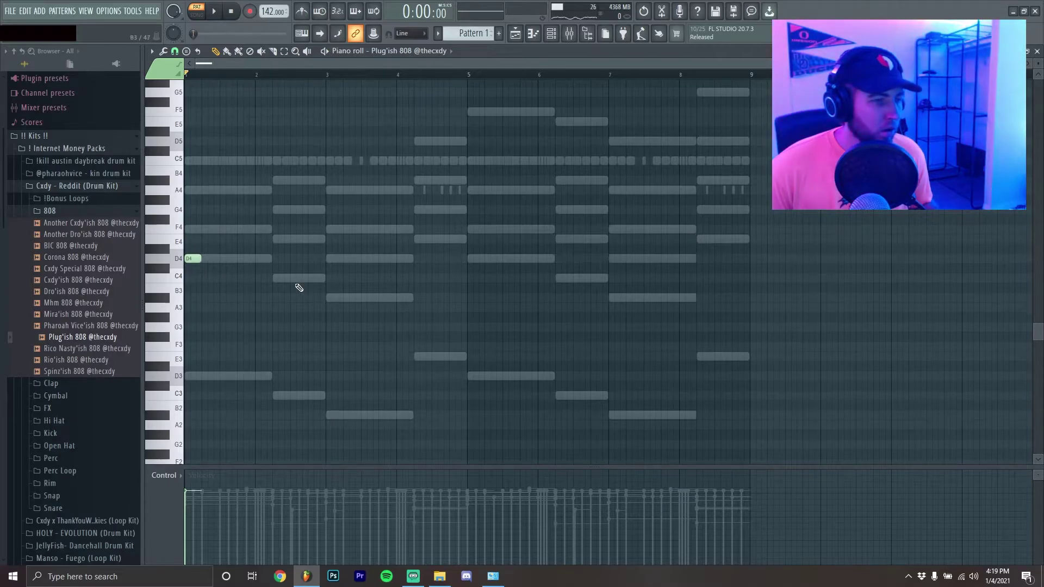
left_click(277, 280)
left_click(329, 299)
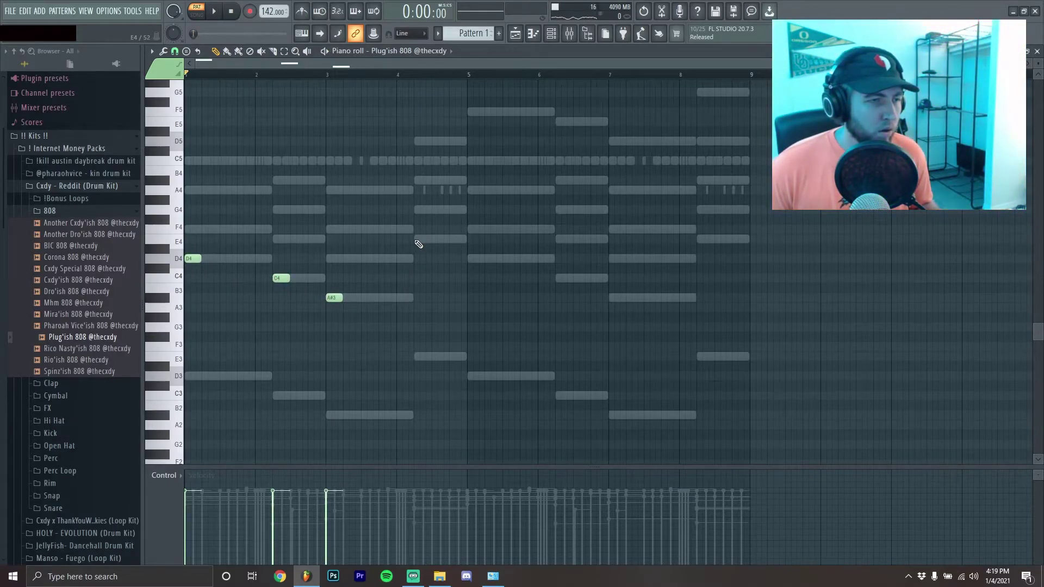
left_click(418, 240)
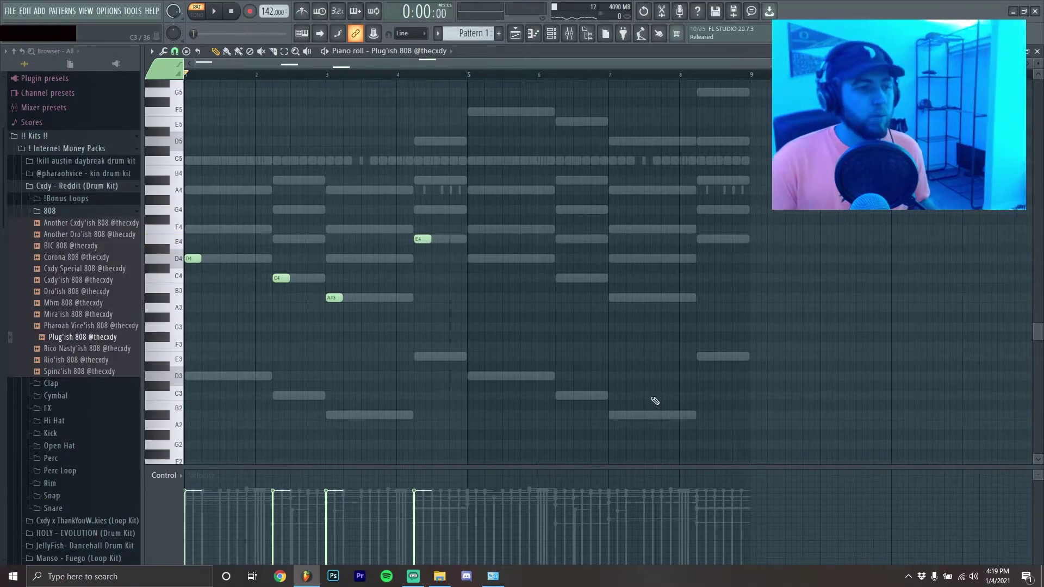
Step: Raise the velocity of the four 808 notes to maximum and transpose them up an octave to D5, C5, A#4 and E5
left_click_drag(414, 474, 188, 471)
scroll(471, 344, "up", 5)
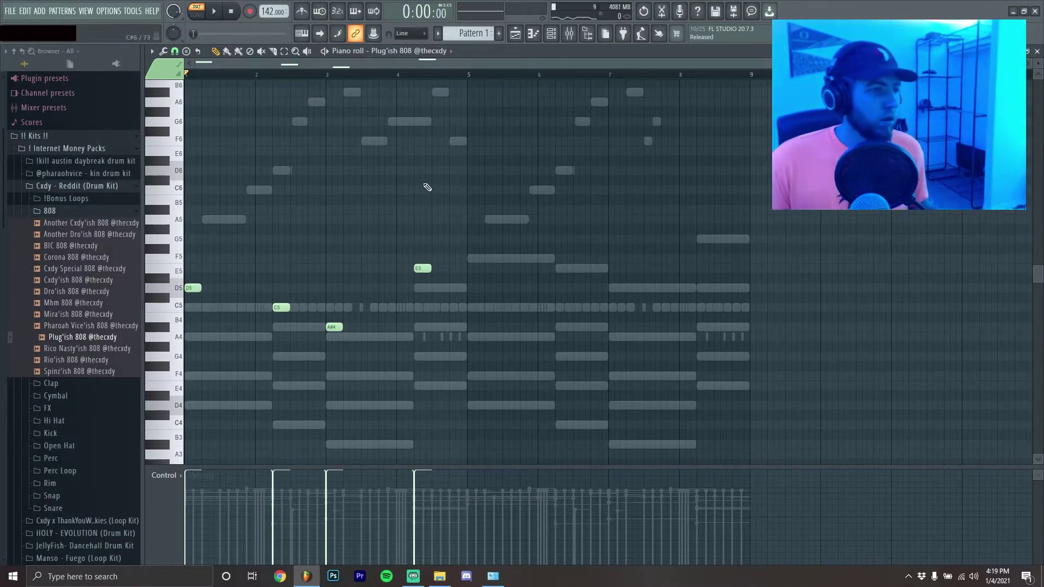
Step: Play the pattern and adjust the Plug'ish 808 channel volume against the melody
key("space")
key("F6")
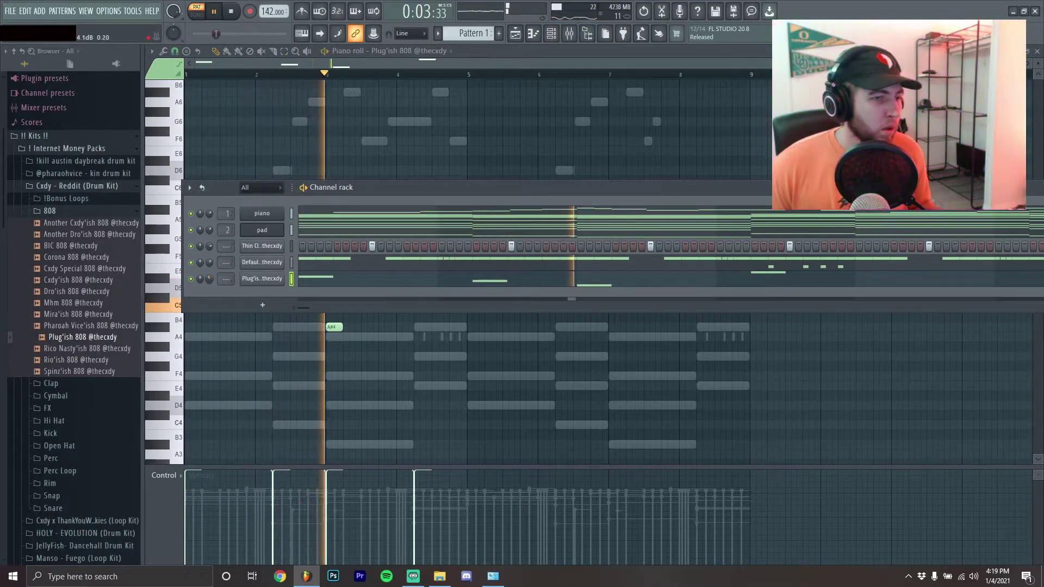
key("F6")
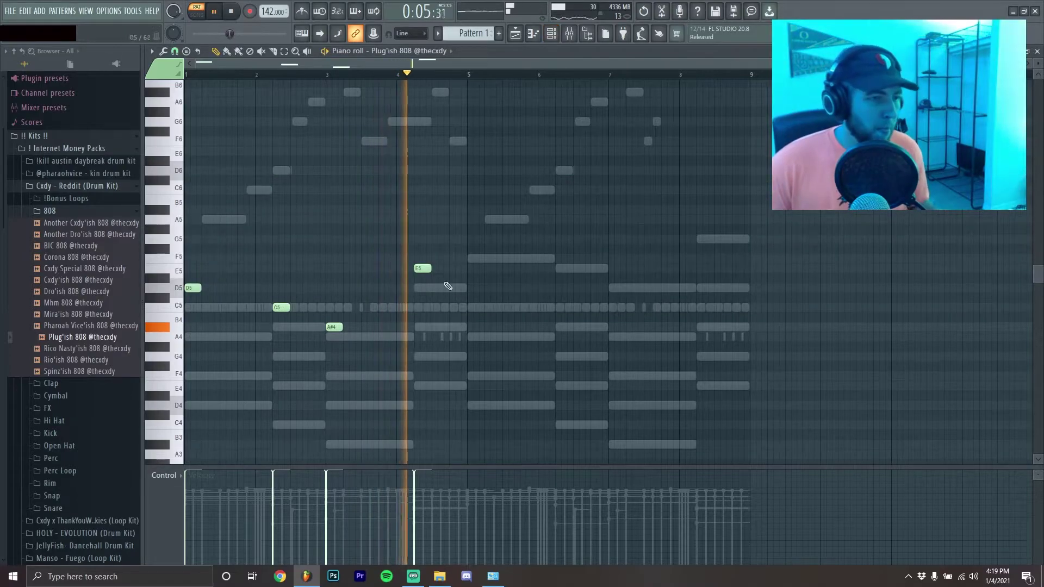
Step: Add a second 808 note after the existing C5 in bar 2, A#4 in bar 3 and E5 in bar 4
left_click(444, 268)
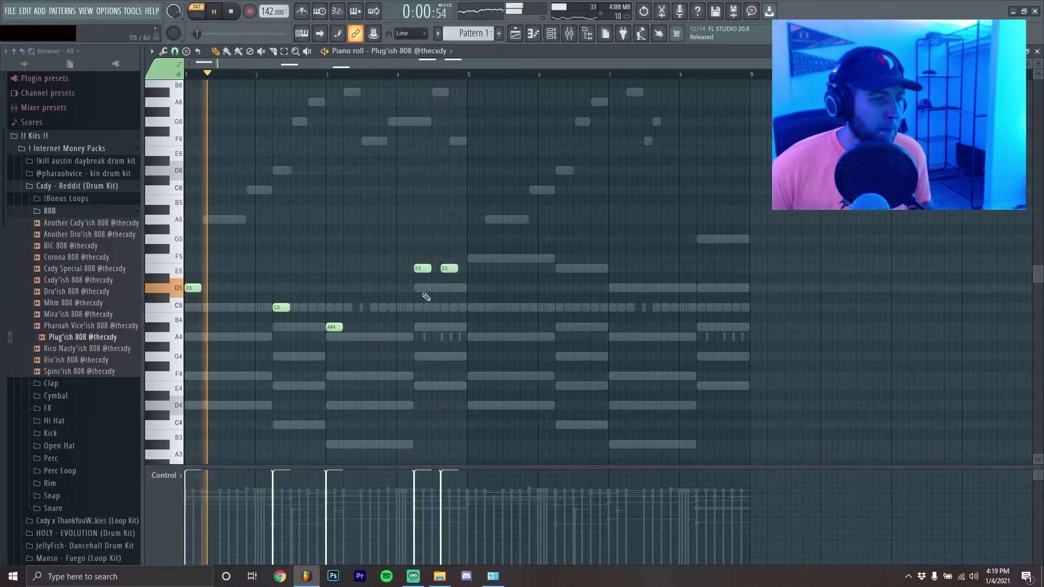
scroll(425, 297, "up", 3)
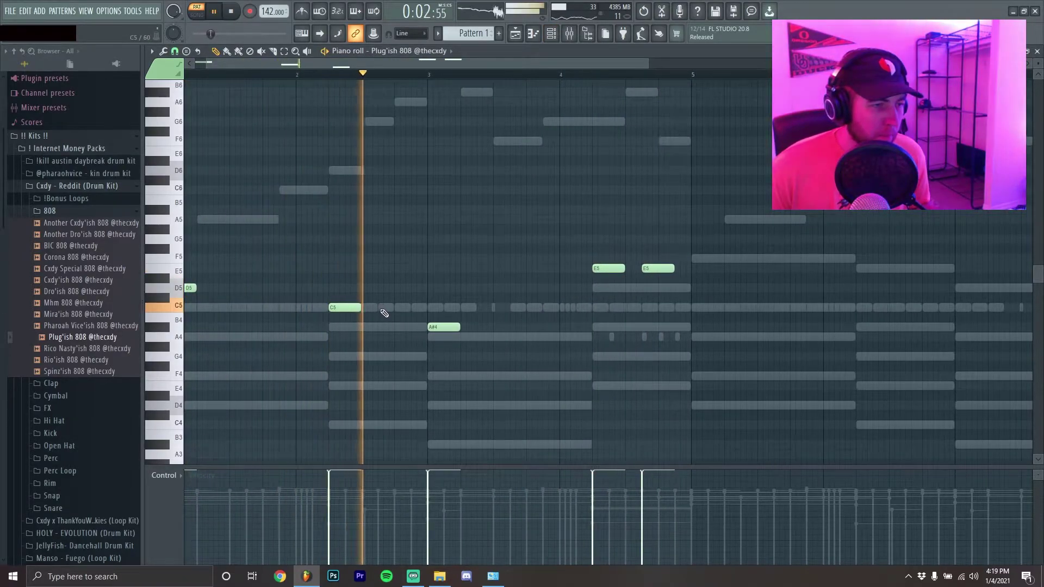
left_click(386, 307)
left_click(528, 327)
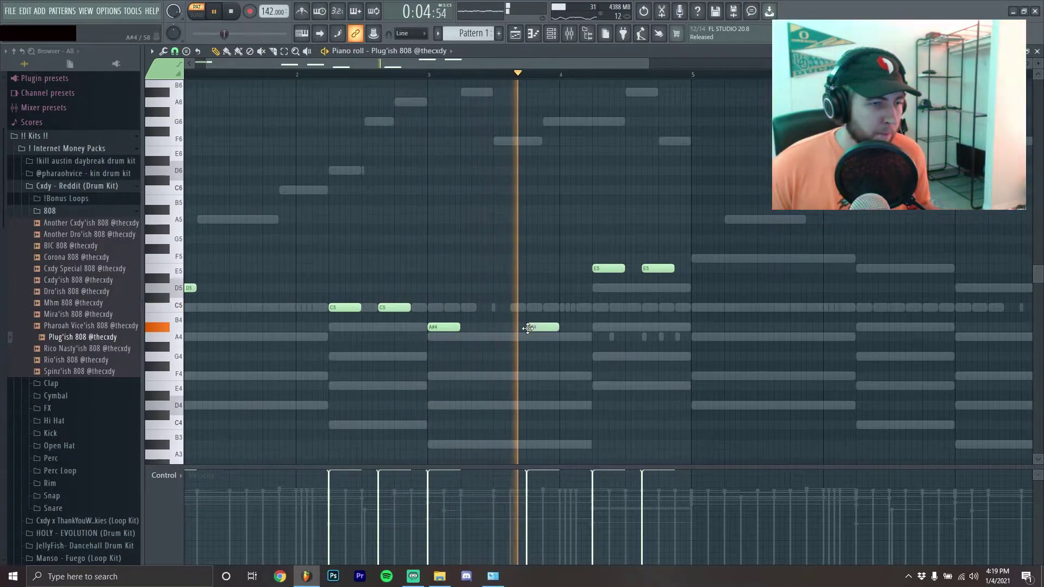
scroll(660, 440, "down", 2)
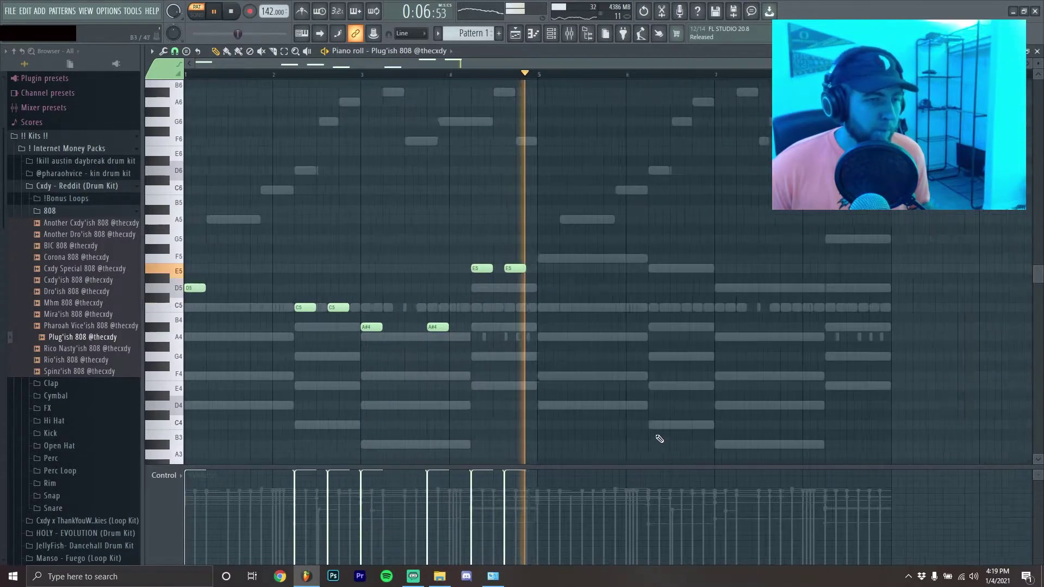
scroll(489, 100, "down", 1)
Step: Duplicate the 808 notes of bars 1–4 into bars 5–8 and clear the selection
key("space")
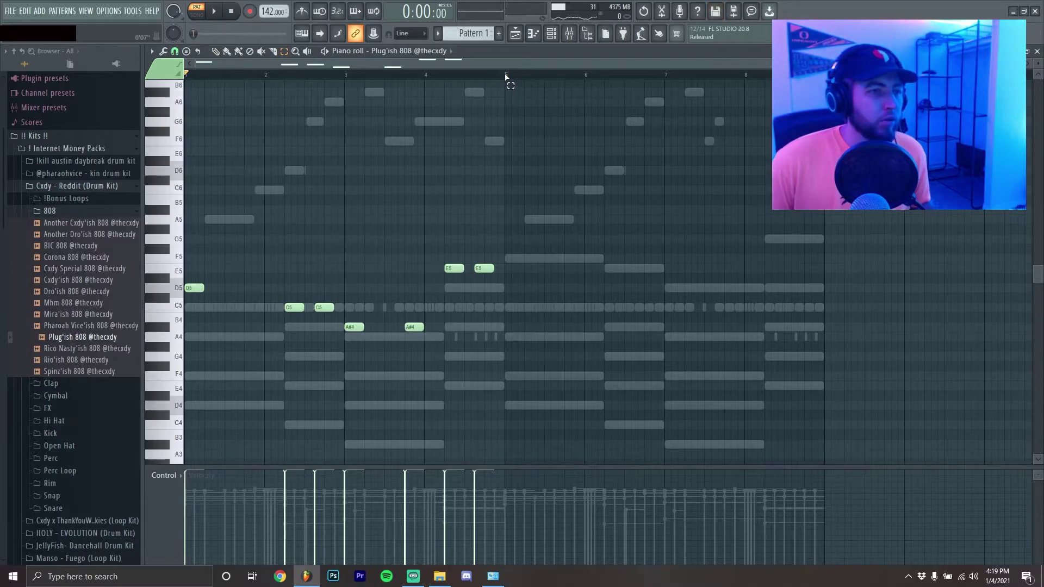
left_click_drag(506, 76, 187, 77)
key("ctrl+b")
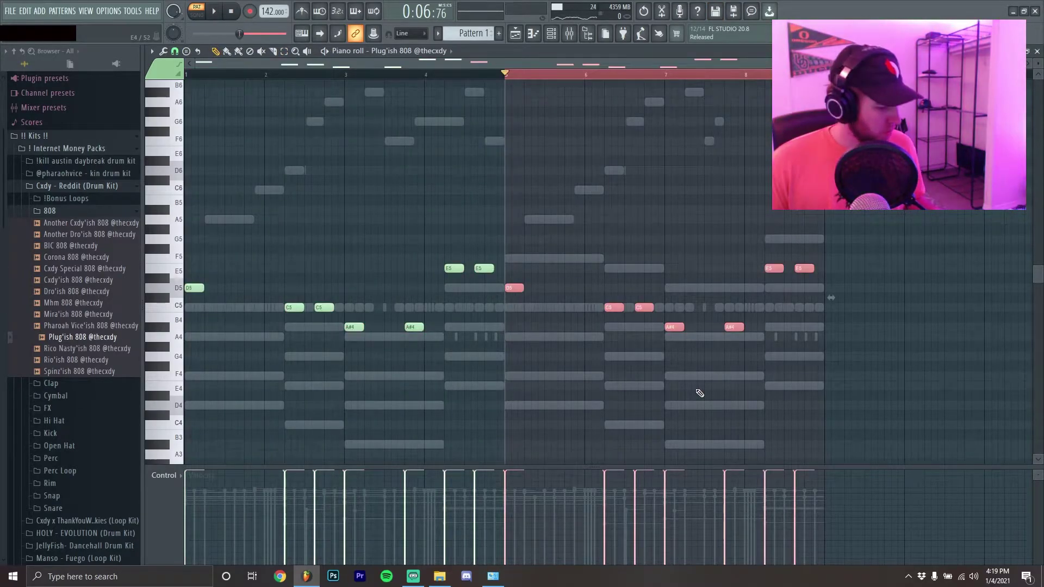
key("ctrl+d")
Step: Add a short C5 808 note just before bar 7 and transpose it up an octave to C6
key("space")
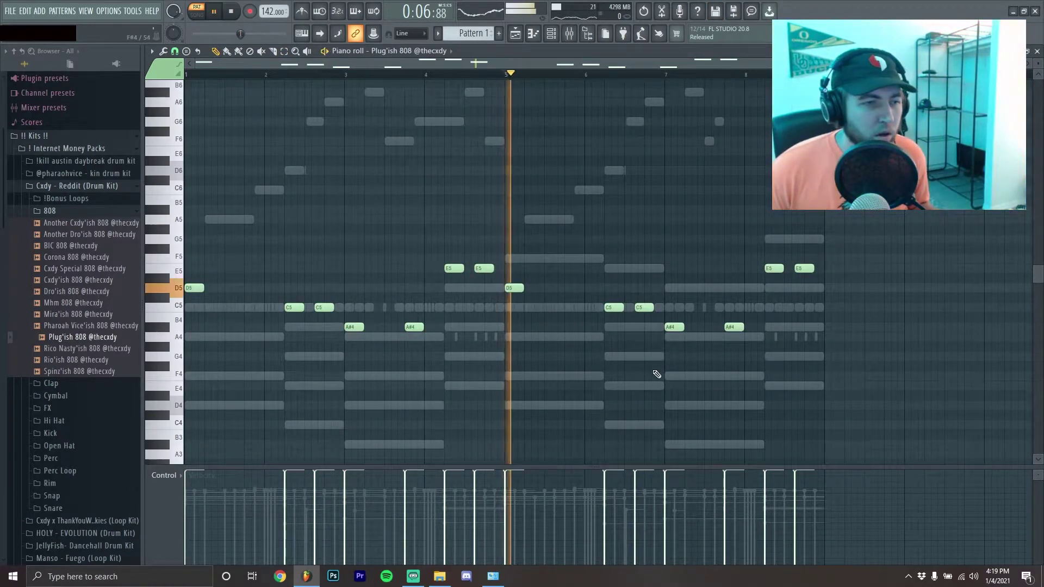
scroll(659, 322, "up", 3)
left_click(660, 308)
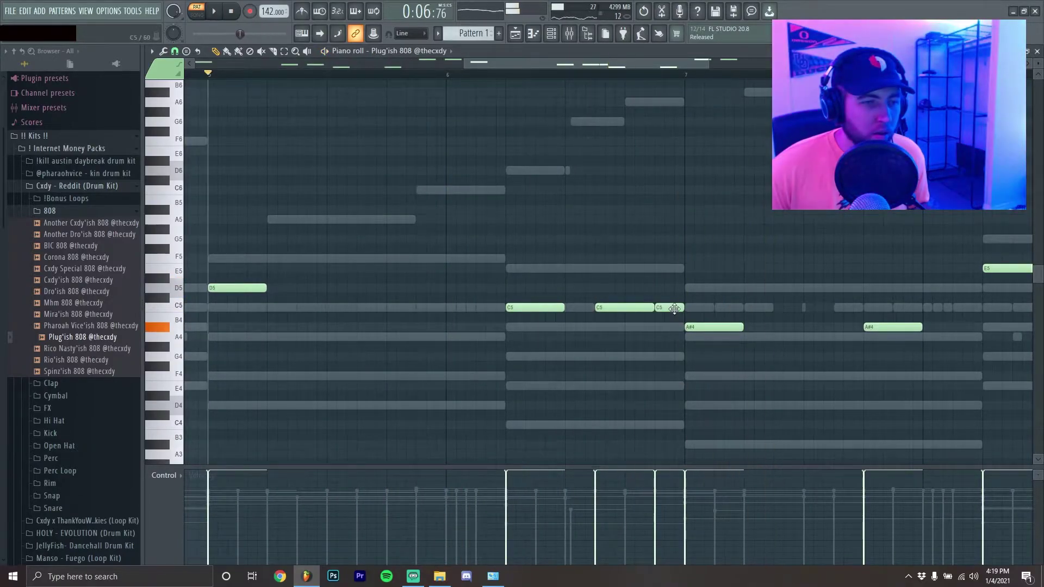
left_click(669, 308, "ctrl")
key("ctrl+Up")
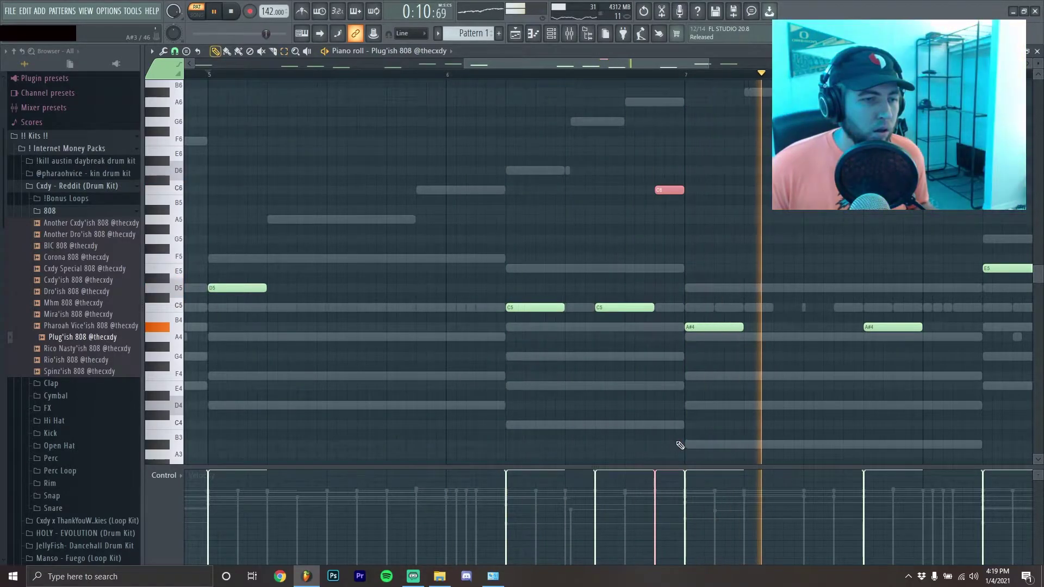
scroll(531, 387, "down", 3)
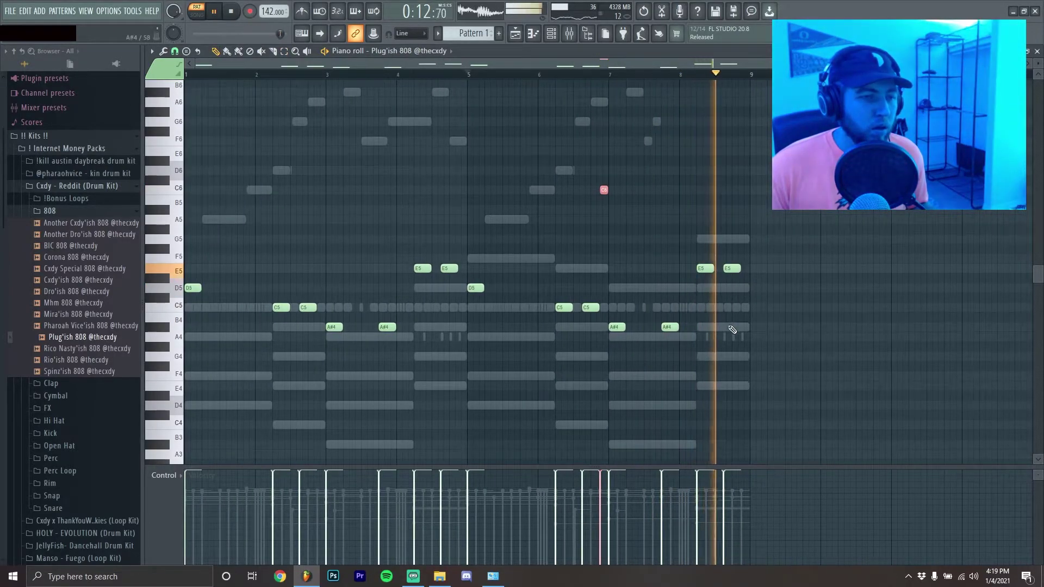
Step: Close the piano roll, mixer and pad instrument windows and collapse the 808 sample folder
left_click(1037, 51)
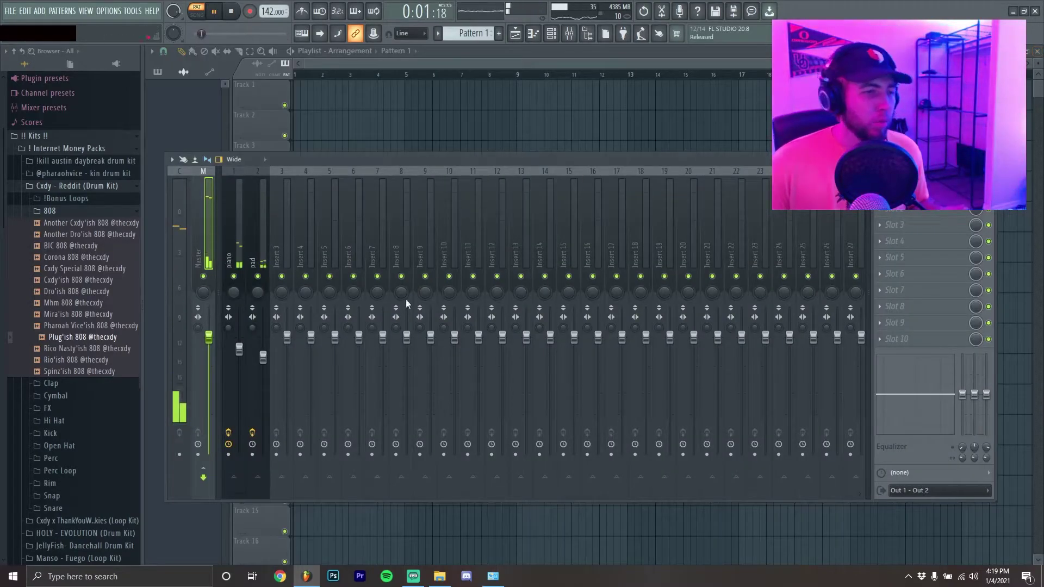
key("F9")
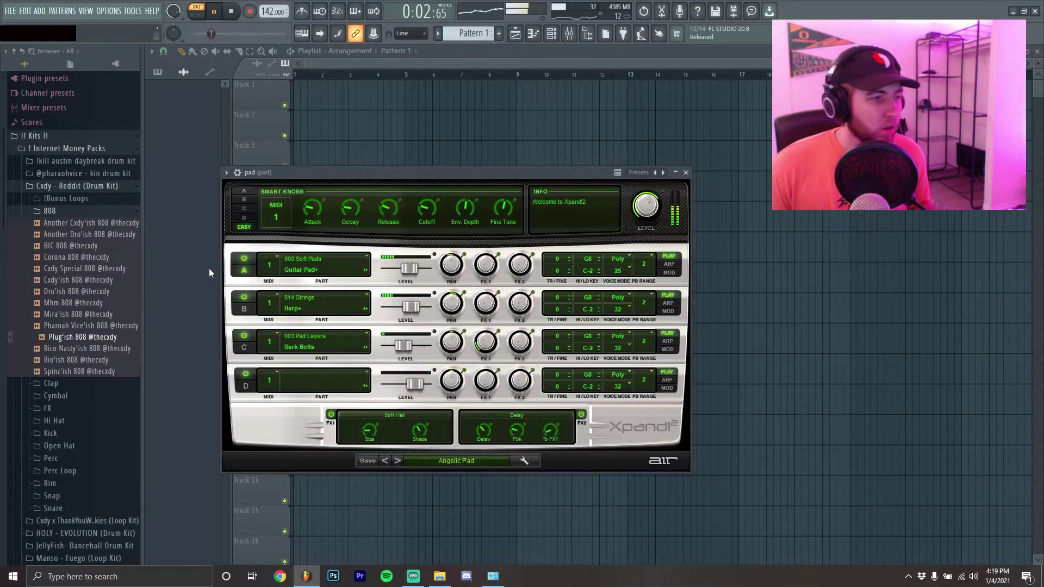
left_click(70, 212)
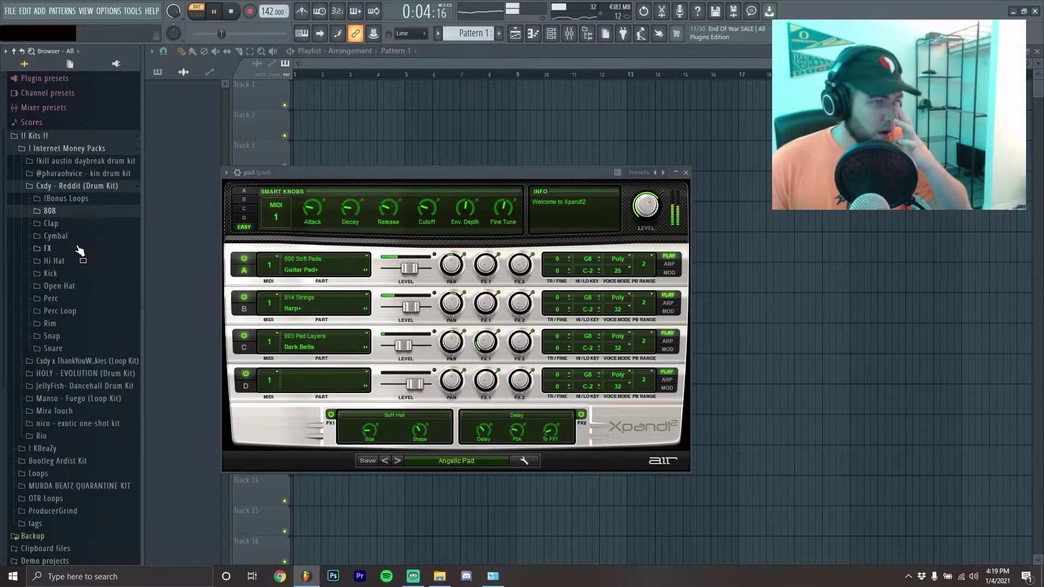
left_click(686, 173)
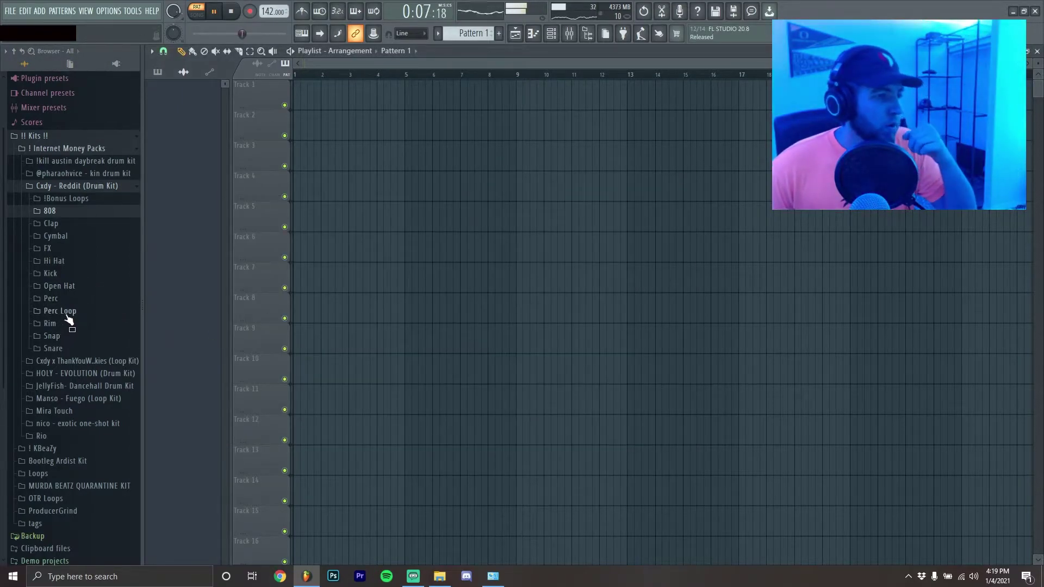
Step: Load the Go To Kick sample from the Kick folder as a new channel
left_click(65, 274)
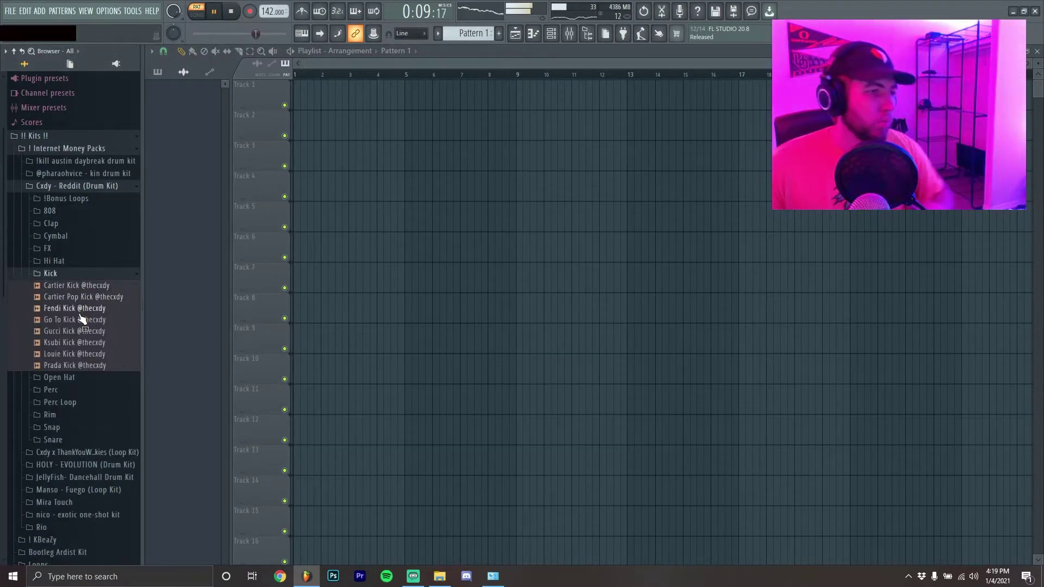
key("F6")
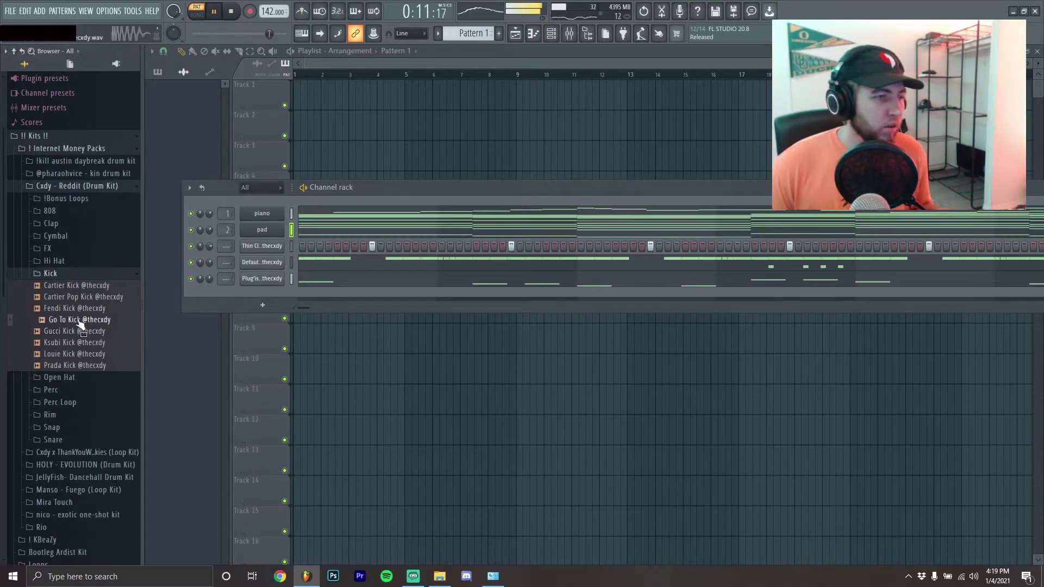
left_click_drag(262, 305, 263, 296)
Step: Copy the Plug'ish 808 channel's notes and paste them into the Go To Kick channel
right_click(287, 275)
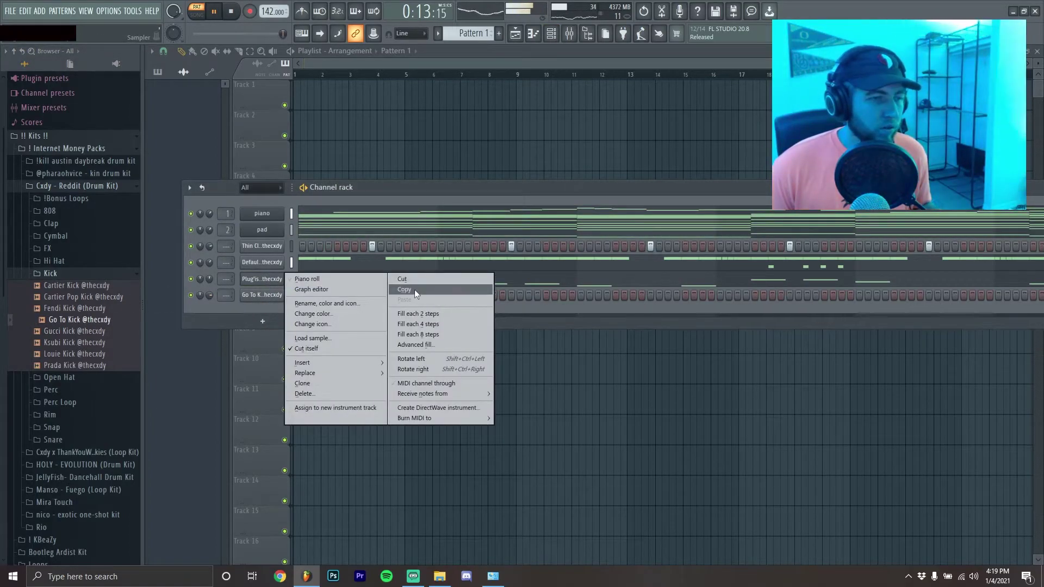
left_click(414, 290)
right_click(264, 295)
left_click(419, 317)
Step: Limit all Go To Kick notes to the single pitch C5 with the piano roll limiter
right_click(263, 295)
left_click(308, 296)
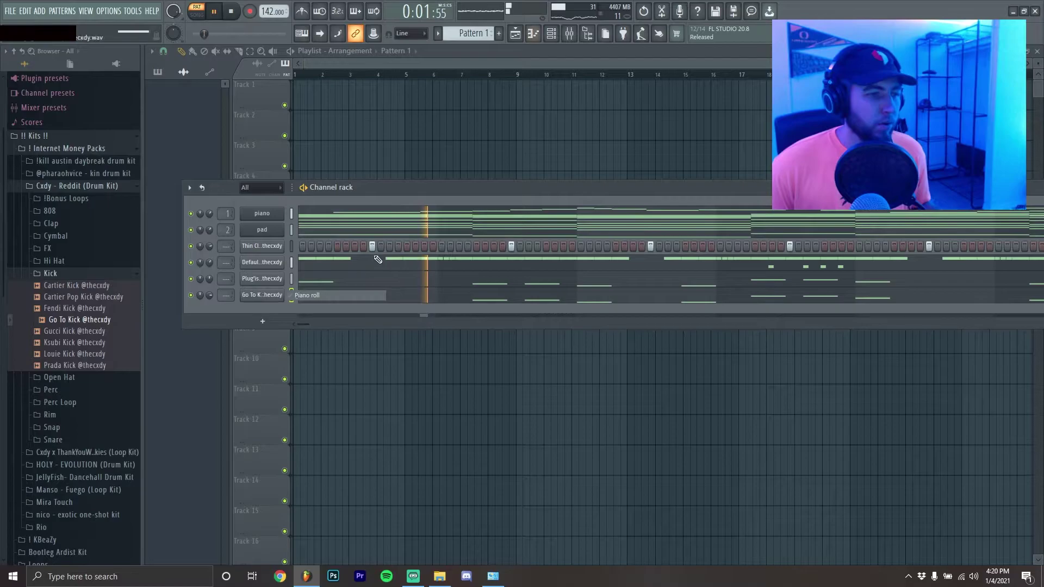
key("alt+k")
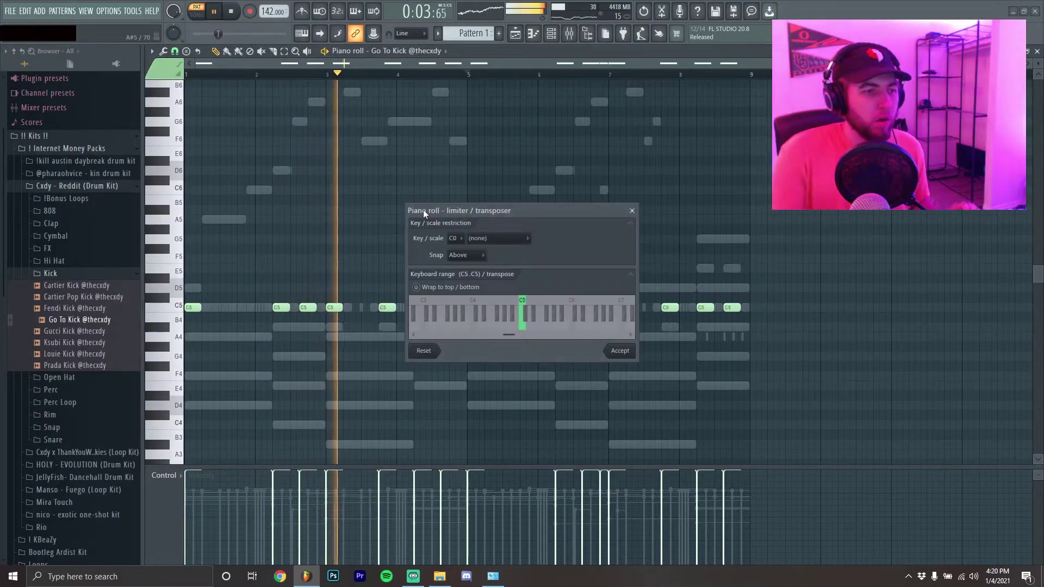
key("Return")
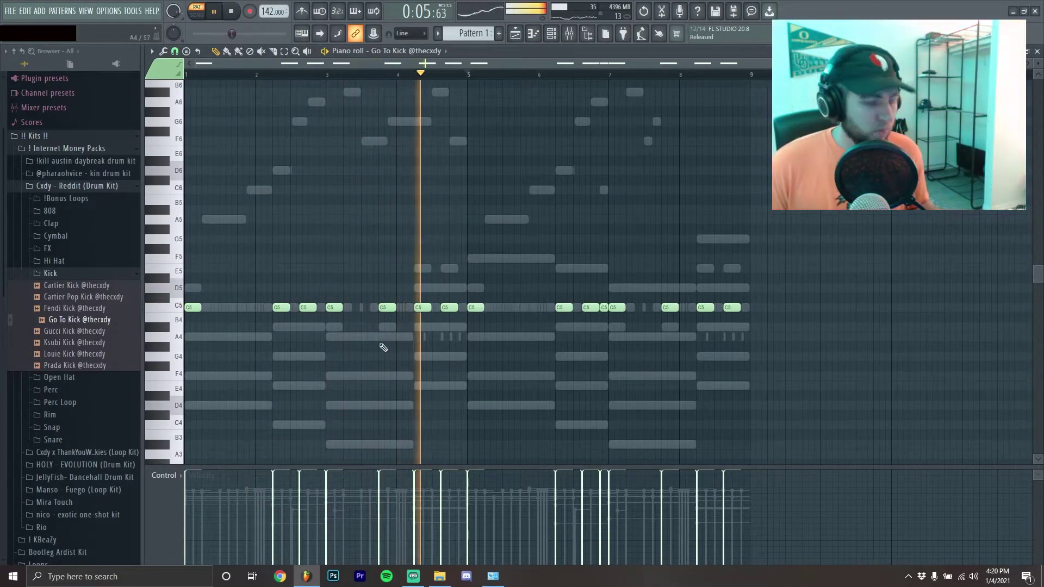
Step: Fine-tune the drum channel volumes and remove the short kick note just before bar 7
key("F6")
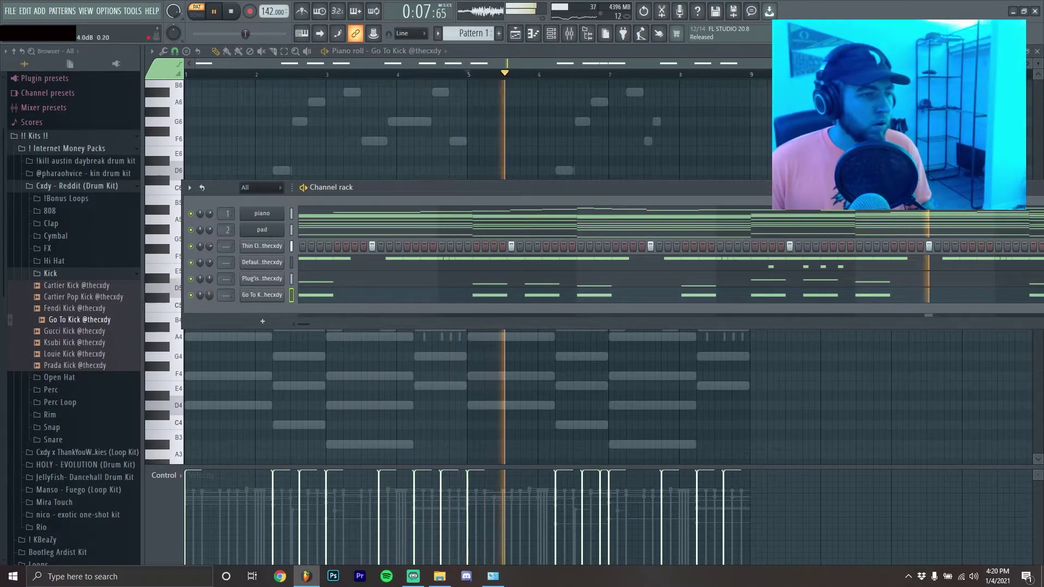
key("F6")
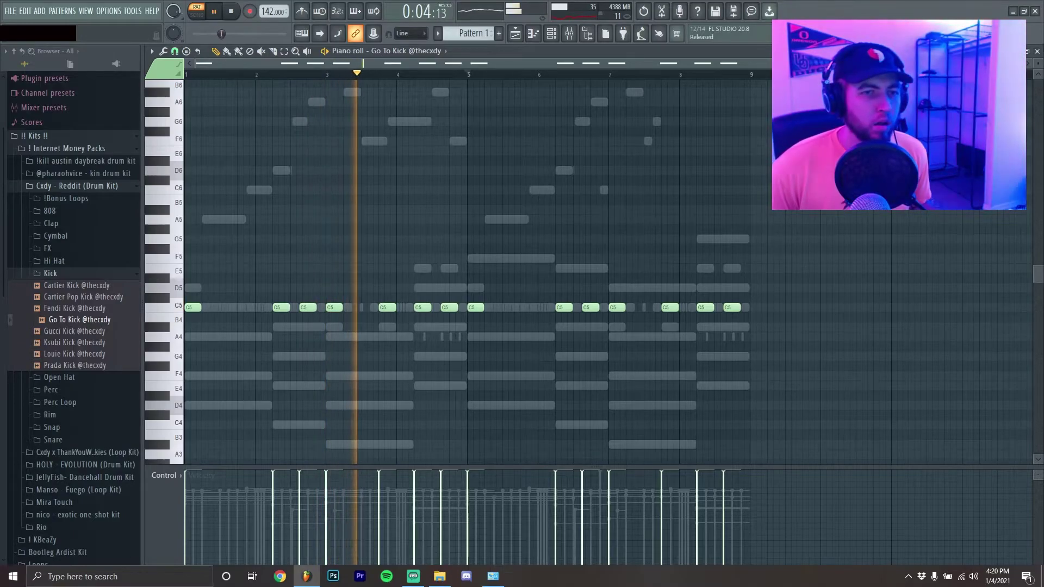
key("F6")
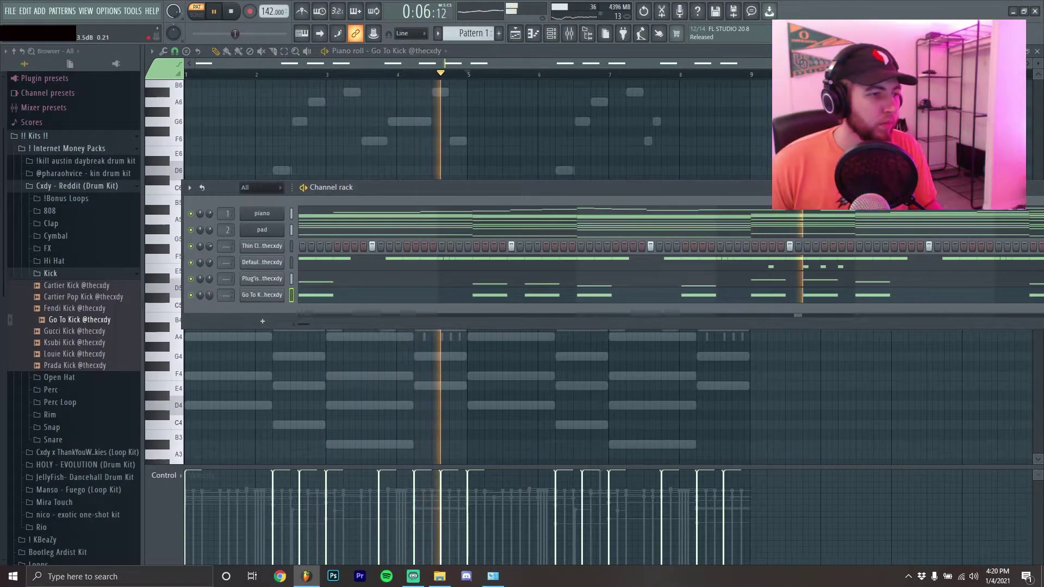
key("F6")
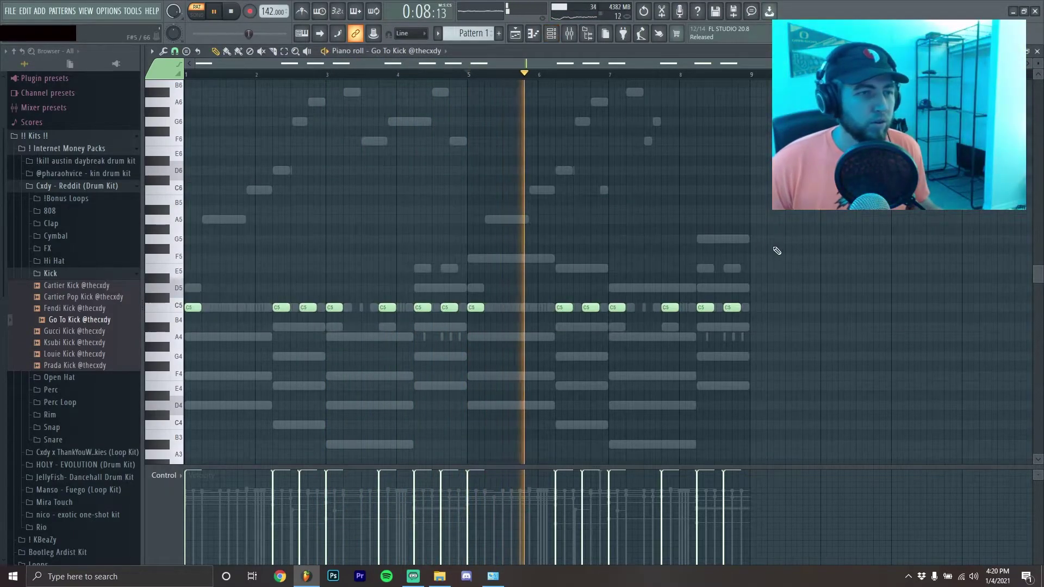
Step: Load the Osiris OH sample from the Open Hat folder as a new channel and place a hit on step 5
left_click(51, 273)
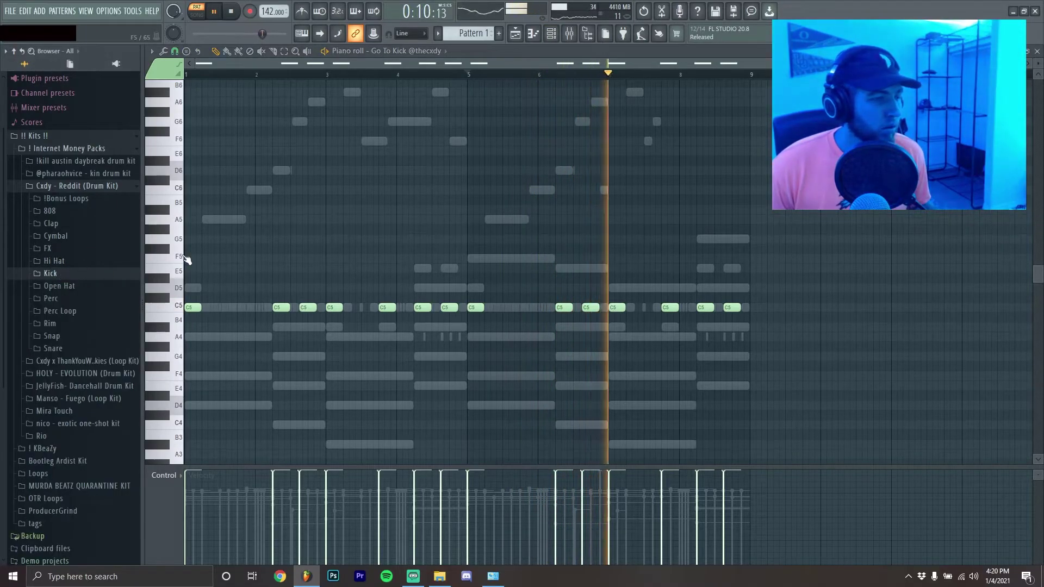
left_click(57, 286)
left_click(74, 298)
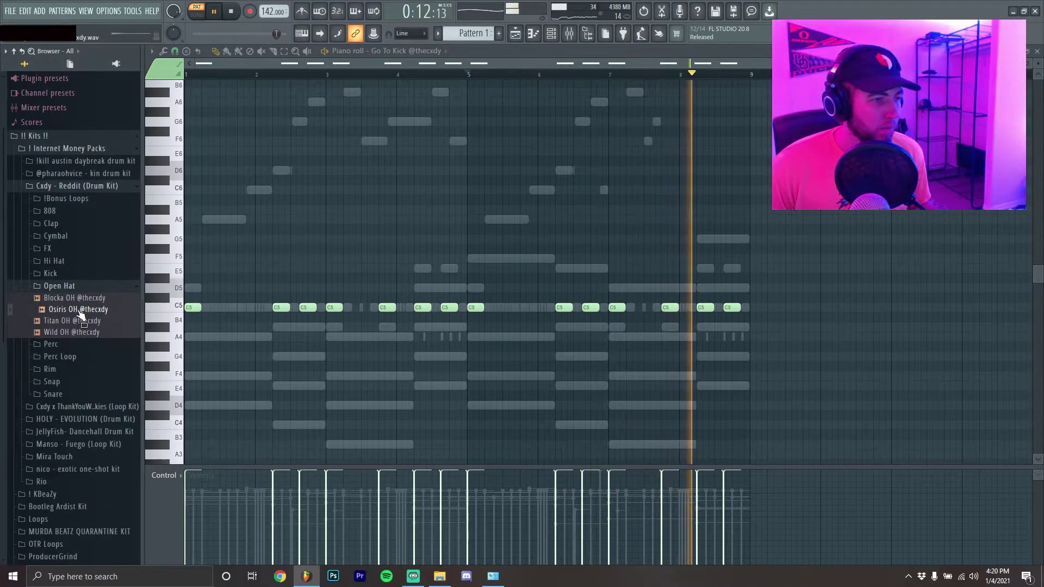
left_click(82, 310)
left_click(80, 316)
left_click_drag(81, 310, 255, 305)
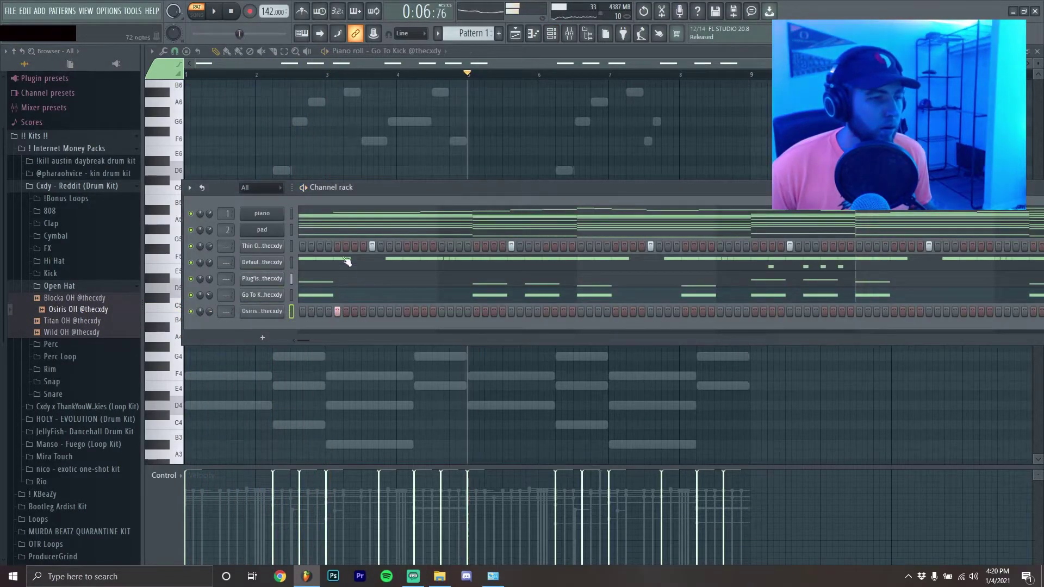
Step: Repeat the Osiris open hat hit every two bars, on the fifth step of bars 3, 5 and 7
key("space")
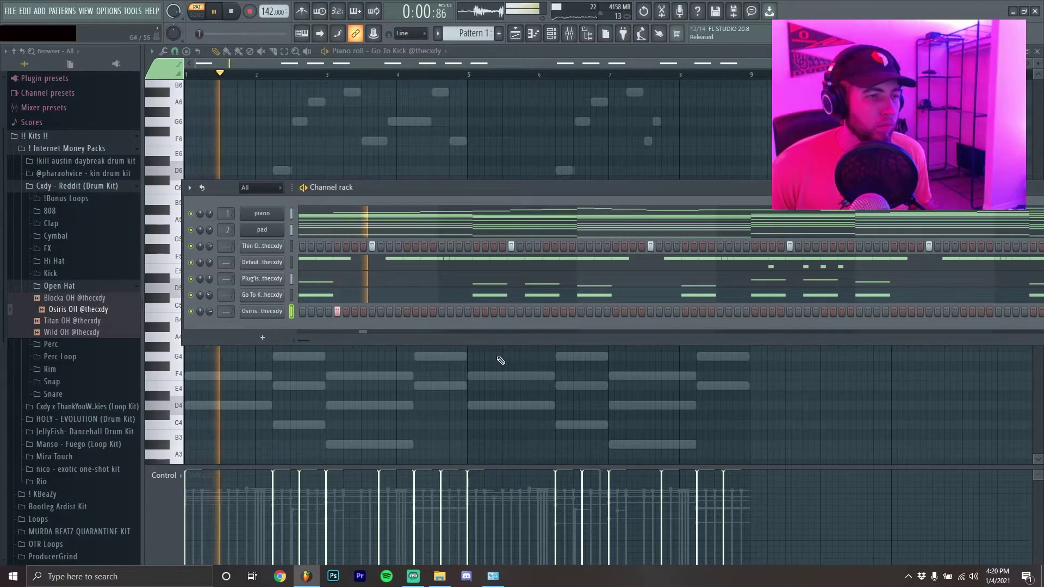
left_click(617, 312)
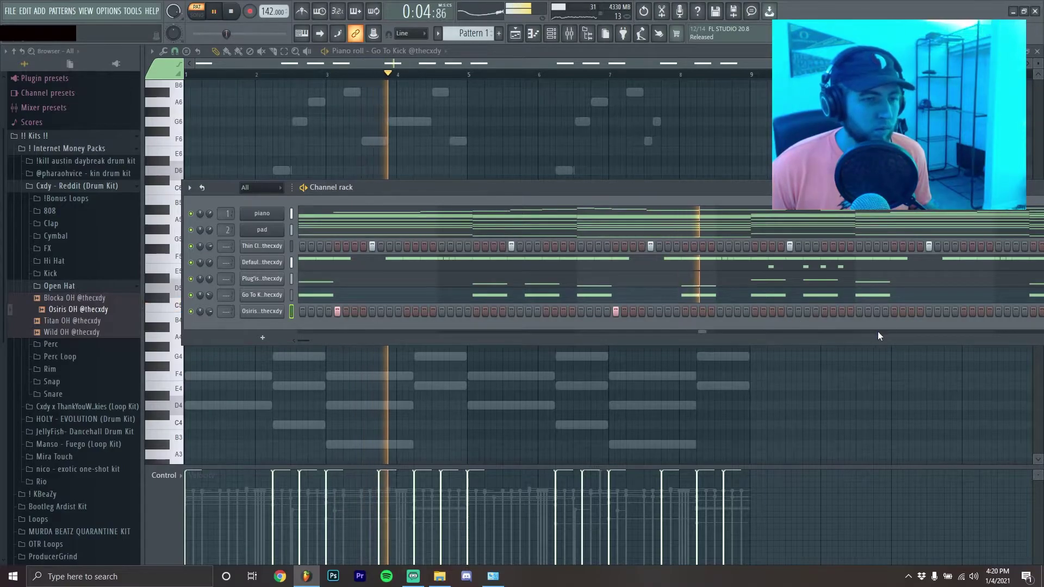
left_click(895, 311)
left_click_drag(747, 190, 425, 186)
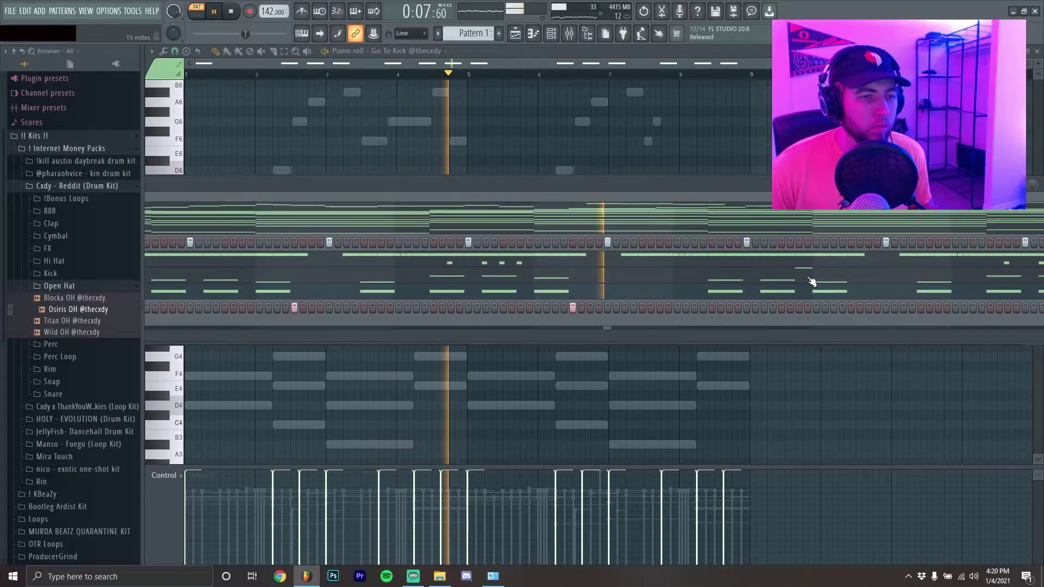
left_click(851, 310)
left_click_drag(602, 184, 624, 210)
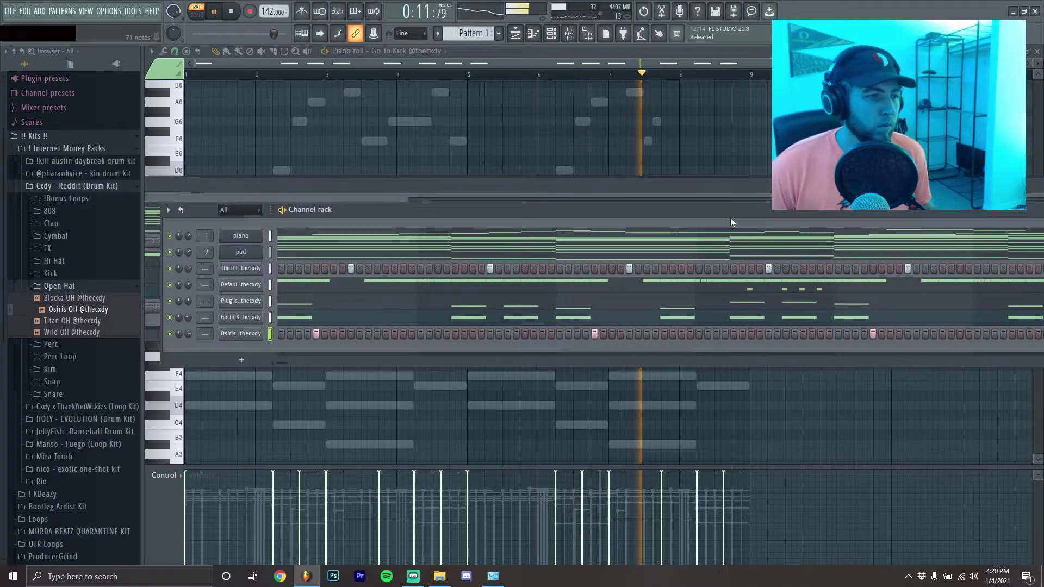
Step: Load the Rim Rim sample from the Rim folder as a new channel
left_click(63, 286)
left_click(51, 324)
left_click_drag(75, 360, 299, 353)
key("space")
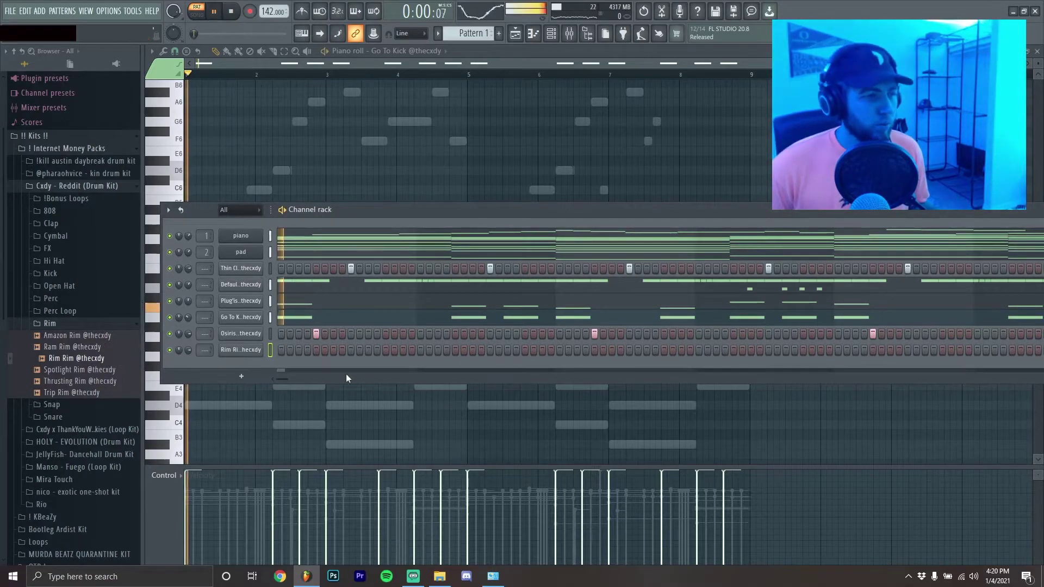
Step: Place Rim Rim hits on steps 3, 15 and 19 of the step sequencer
key("space")
left_click(299, 350)
key("space")
left_click(403, 351)
left_click(437, 350)
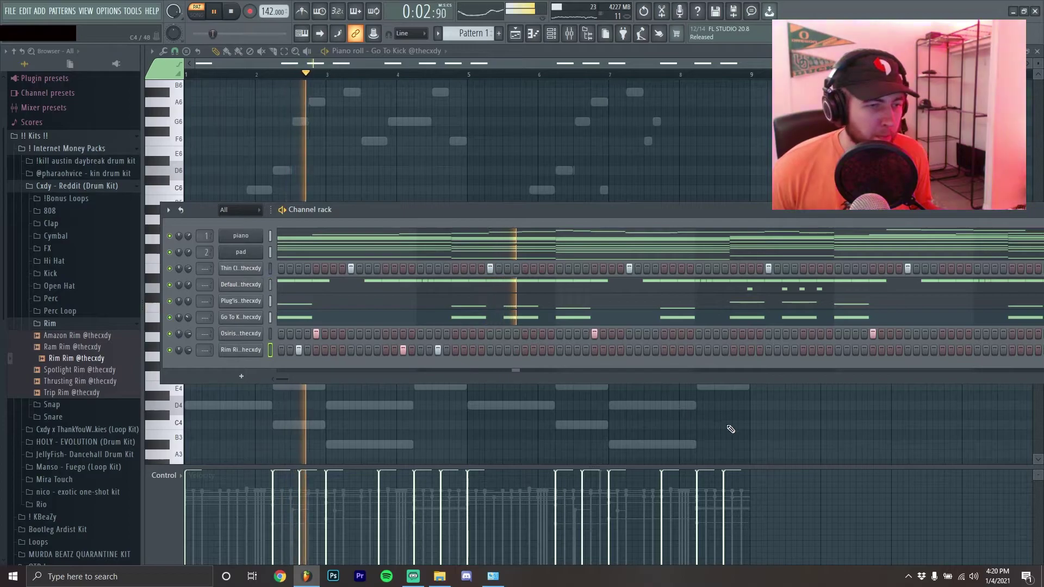
Step: Add Rim Rim hits on steps 51, 67, 79, 83 and 115 of the step sequencer
left_click(716, 350)
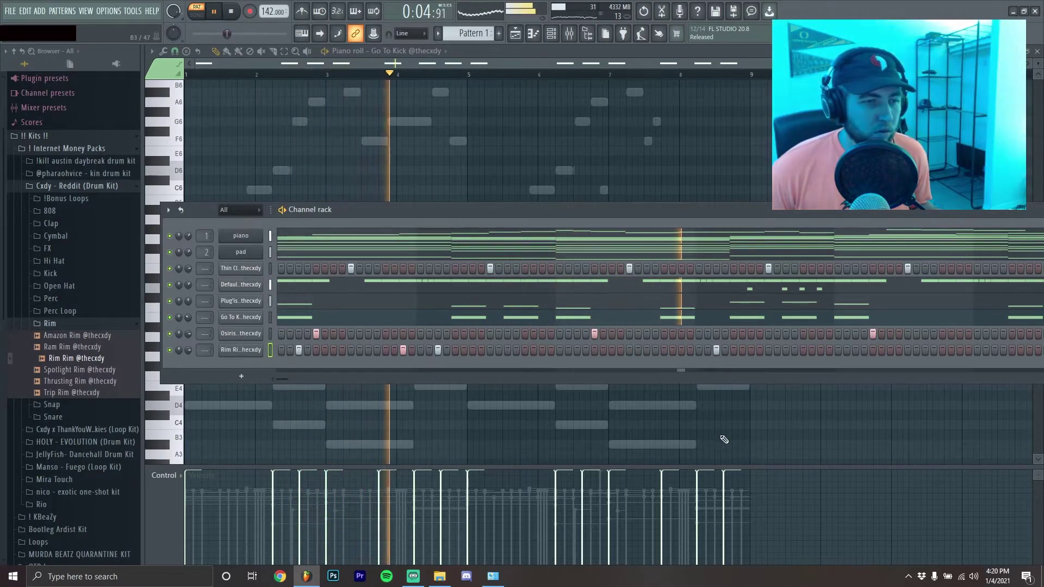
left_click(854, 349)
left_click(960, 350)
left_click(994, 350)
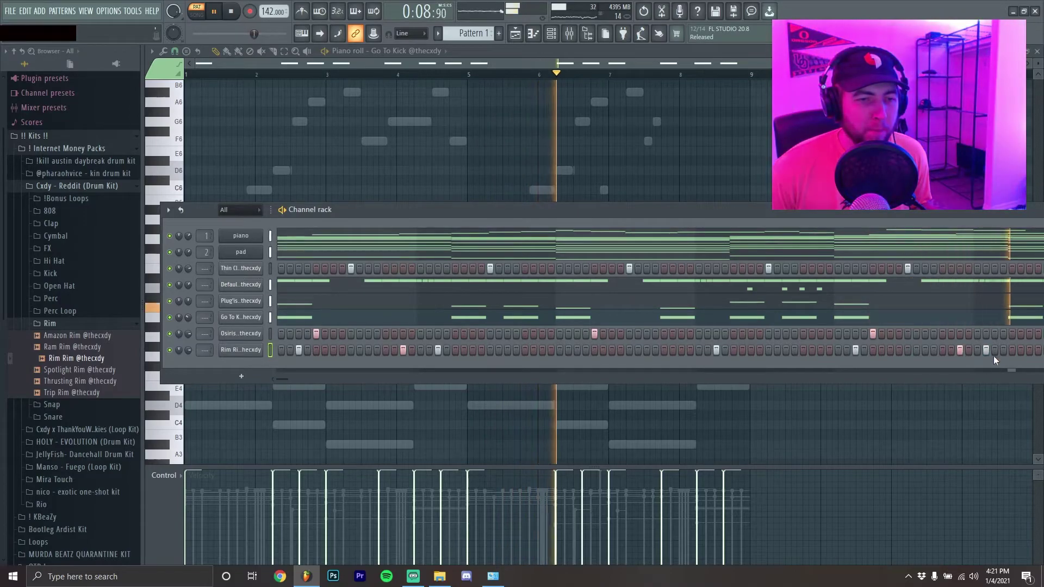
left_click_drag(742, 205, 688, 226)
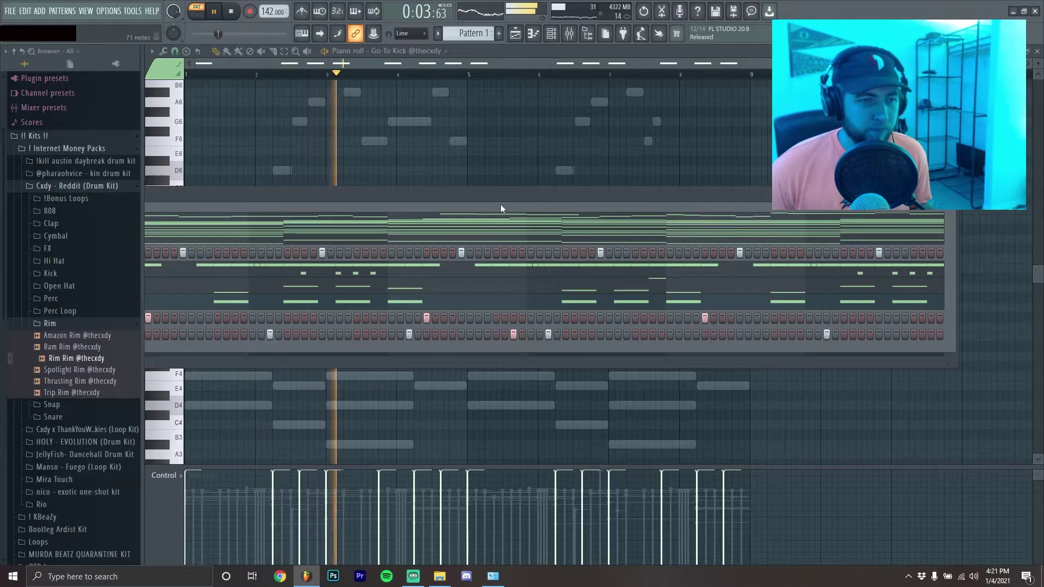
mouse_move(482, 195)
left_mouse_down()
mouse_move(700, 210)
mouse_move(422, 205)
mouse_move(477, 214)
mouse_move(491, 200)
left_mouse_up()
left_click_drag(313, 201, 395, 200)
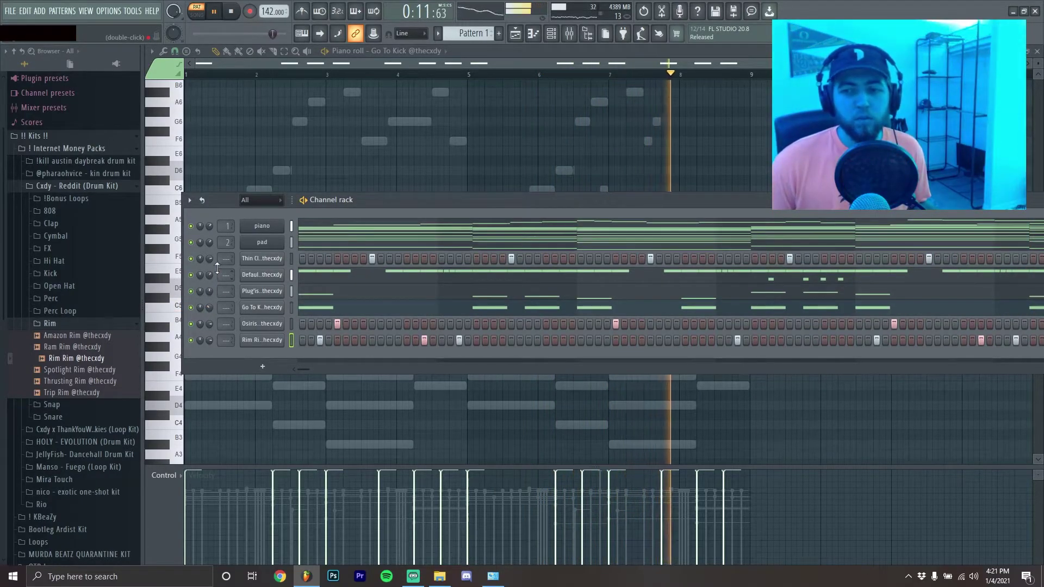
Step: Load the nico - harp synth sample from the synths folder of the nico - exotic one-shot kit as a new channel
left_click(50, 324)
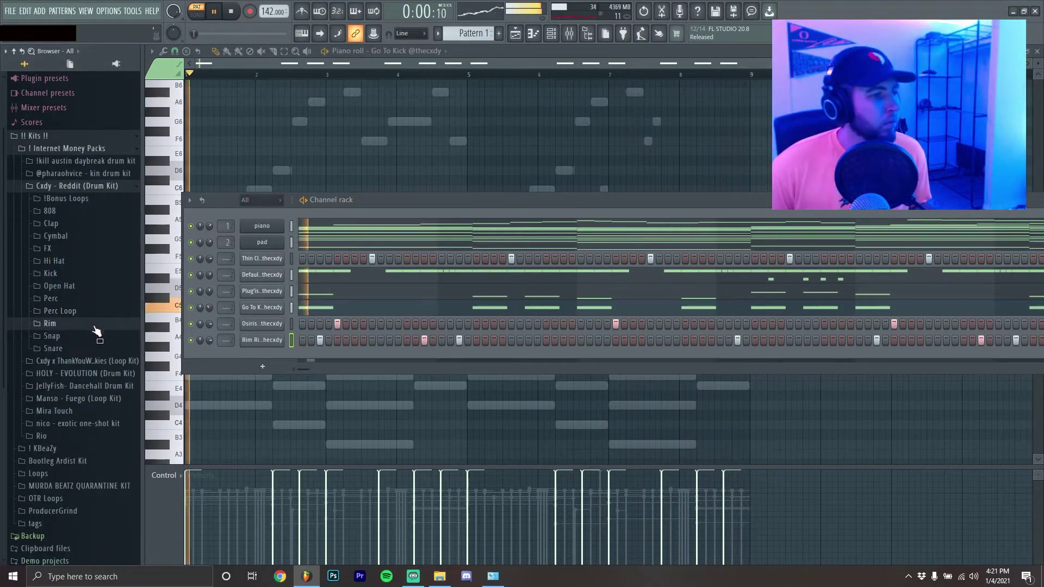
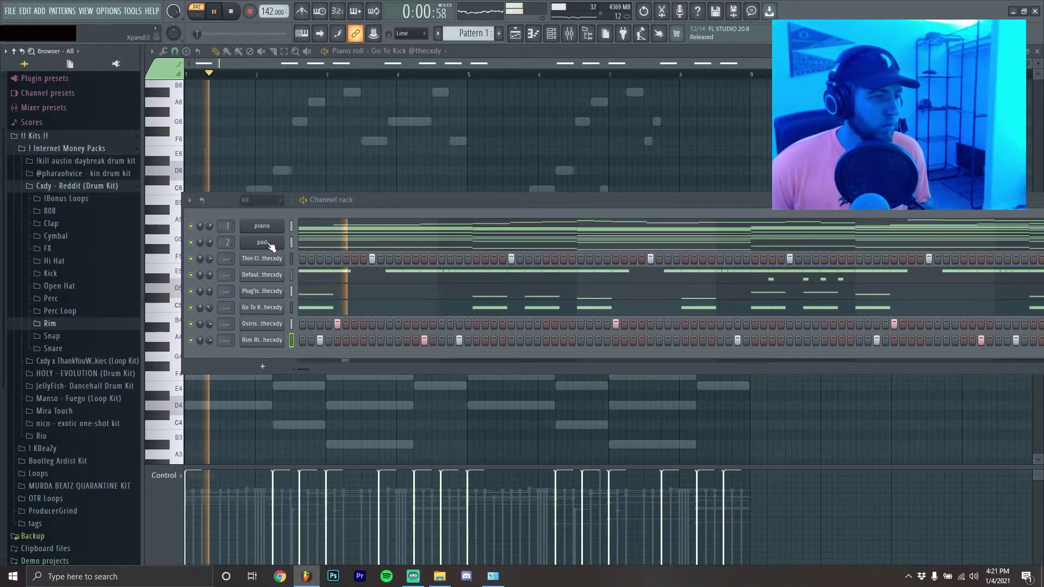
left_click(76, 186)
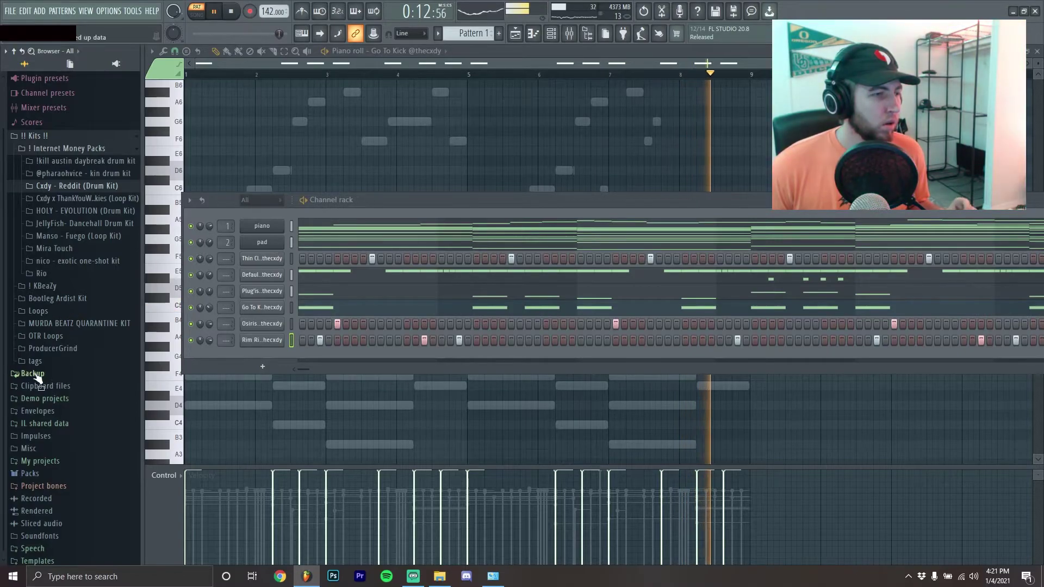
left_click(75, 262)
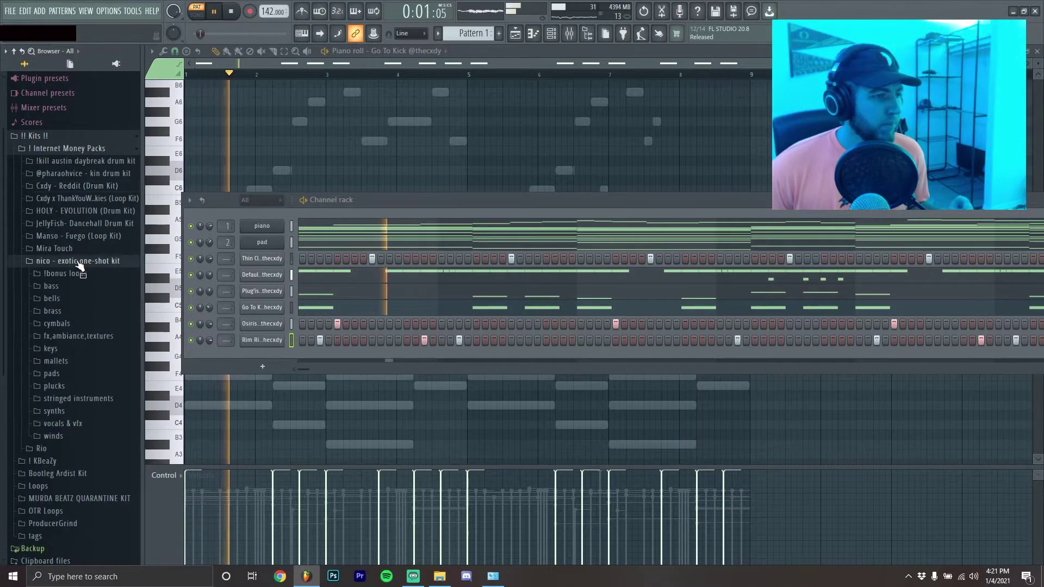
left_click(84, 411)
scroll(86, 452, "down", 4)
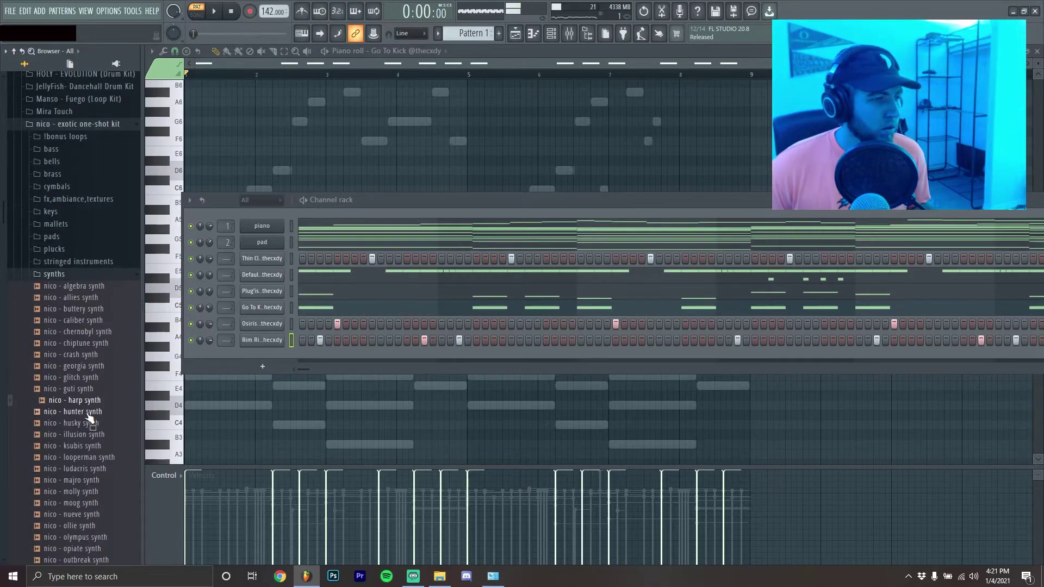
left_click_drag(310, 352, 265, 355)
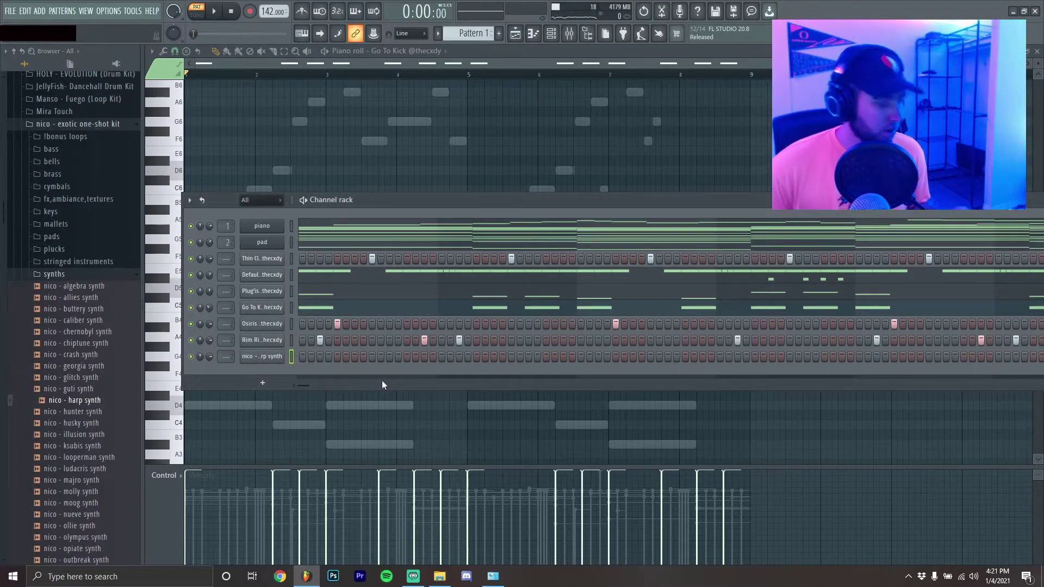
Step: Move the harp synth channel up the channel rack to sit directly below the pad
key("alt+Up")
key("alt+Up")
key("alt+Up")
key("alt+Up")
key("alt+Up")
key("alt+Up")
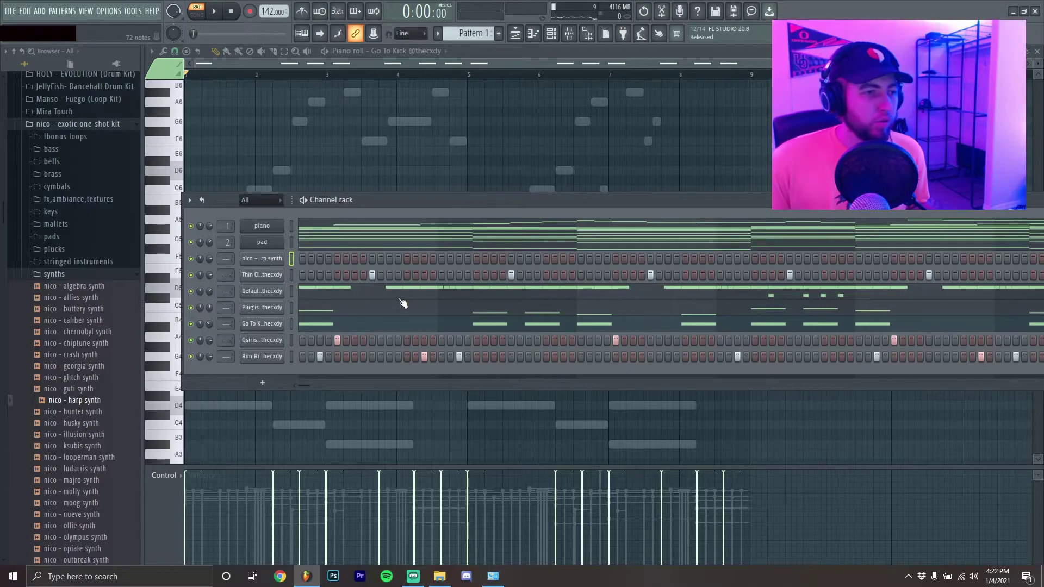
Step: Review the sample playback and volume envelope settings of the harp synth channel
left_click(259, 261)
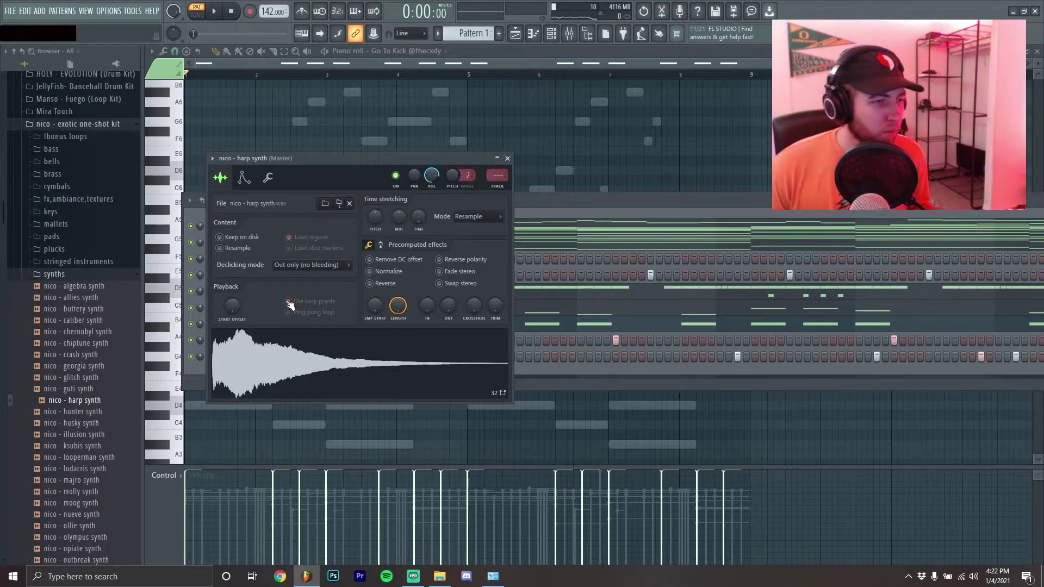
left_click(244, 178)
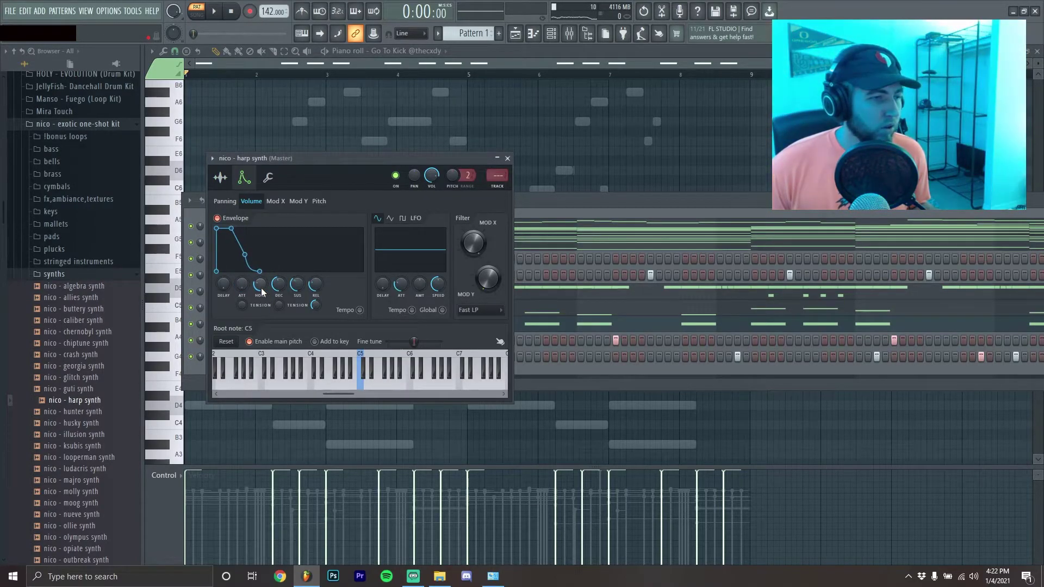
left_click(220, 179)
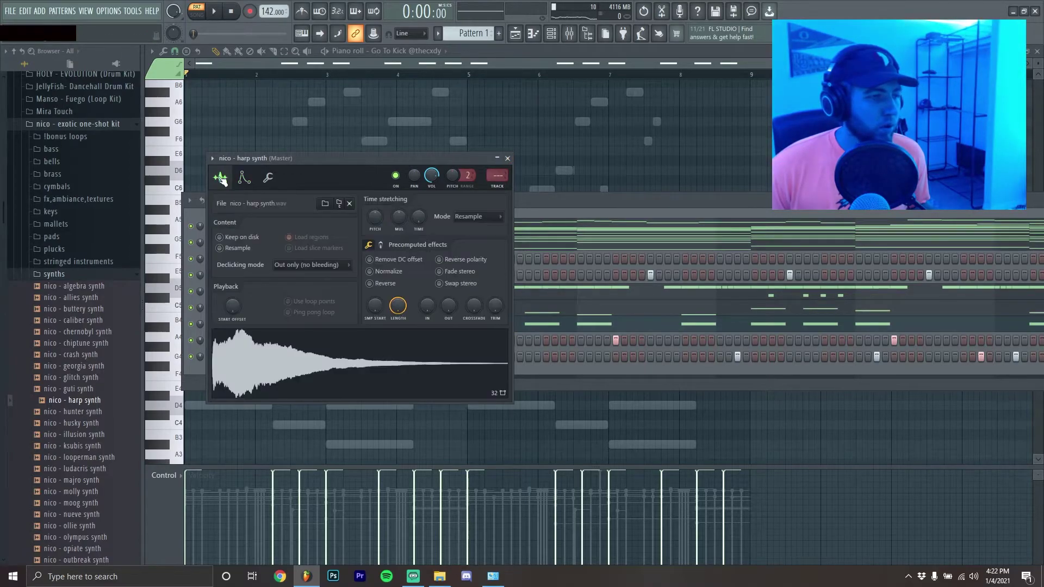
left_click(508, 158)
Step: Open the harp synth's piano roll and place an F4 note at bar 1, as long as the first chord
right_click(267, 264)
left_click(328, 258)
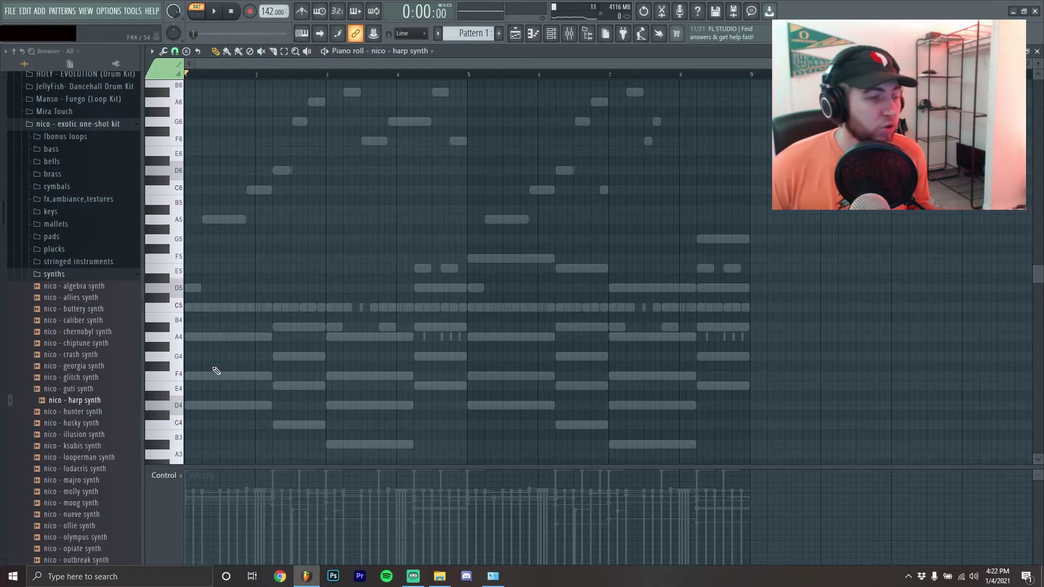
scroll(216, 370, "down", 3)
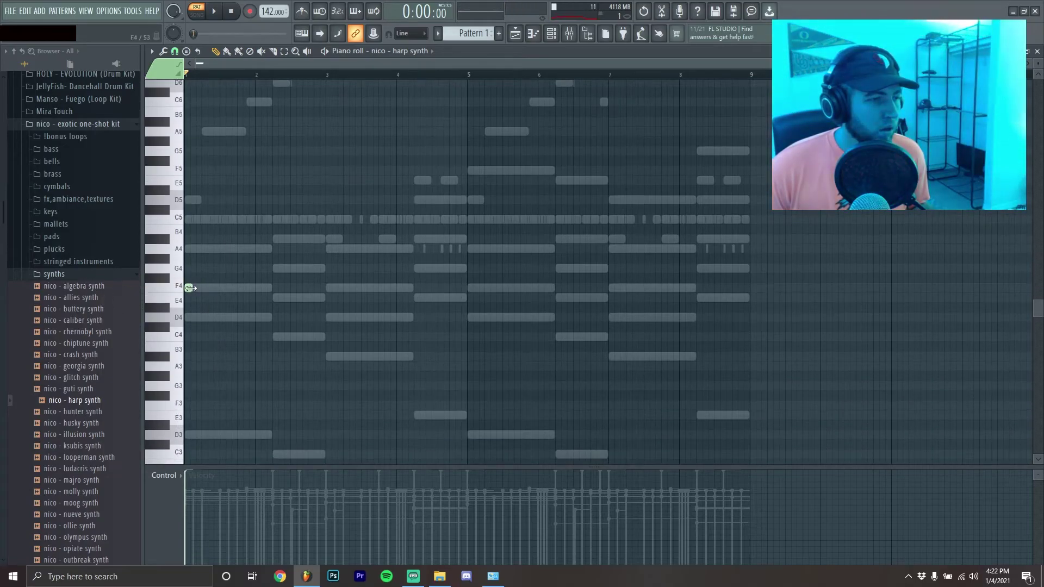
key("F6")
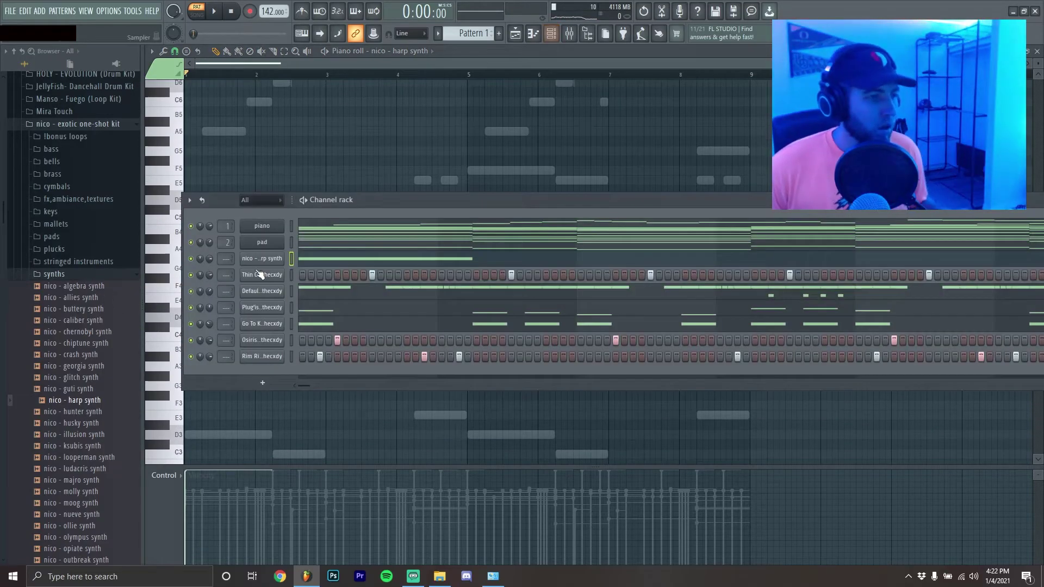
Step: Mute all the drum and 808 channels and preview the harp synth note with the piano and pad
right_click(191, 227)
left_click(202, 236)
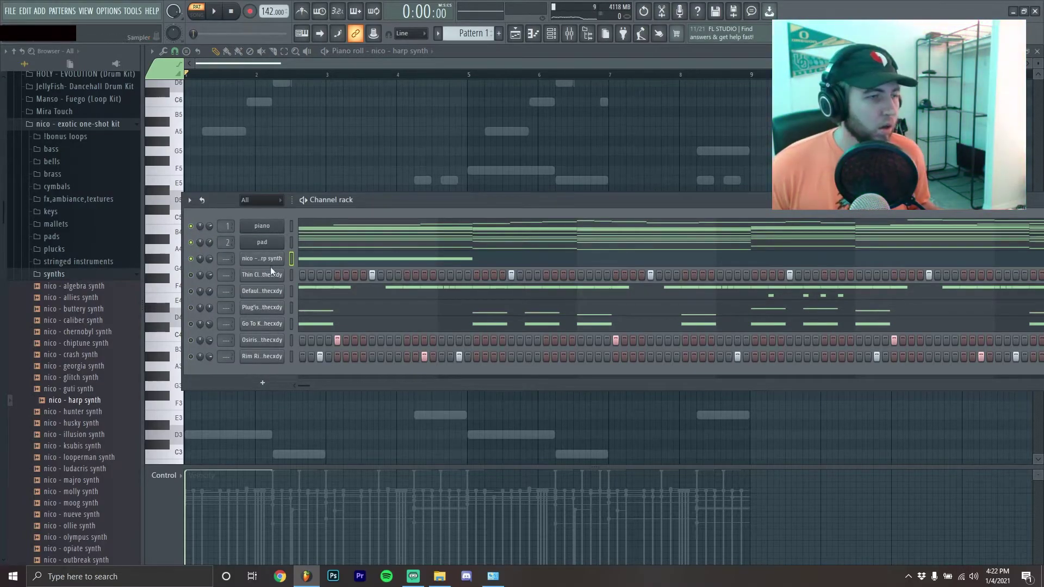
key("F6")
key("space")
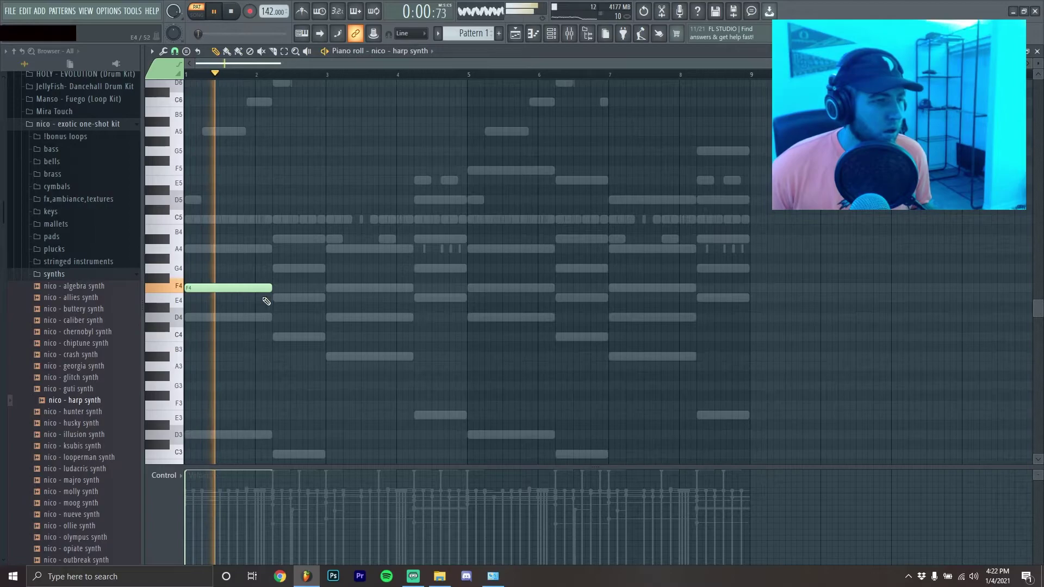
key("space")
Step: Lower the harp synth's channel volume to about 0.17 while auditioning its note against the piano and pad
left_click_drag(270, 289, 250, 293)
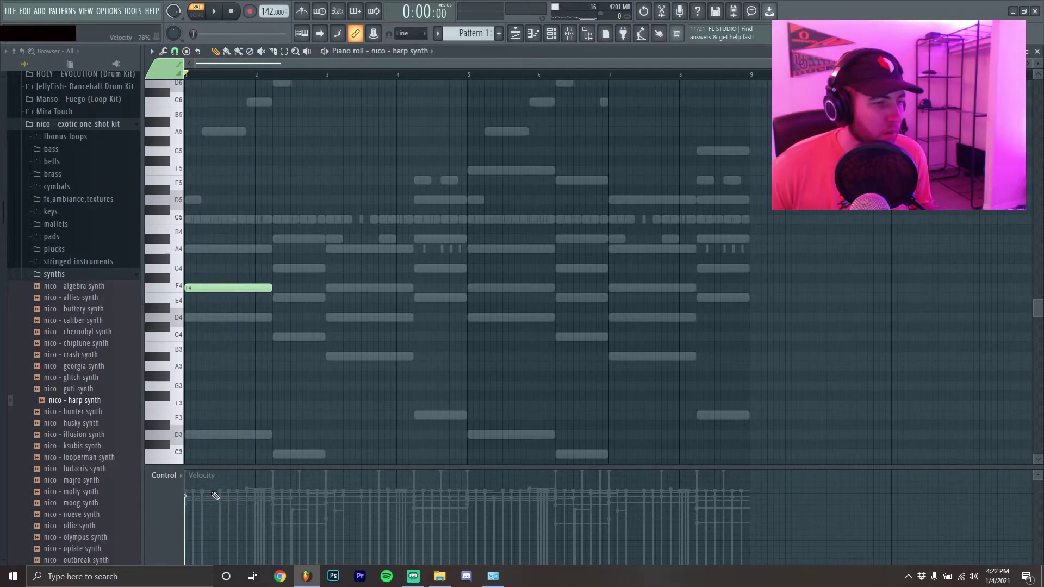
key("space")
key("F6")
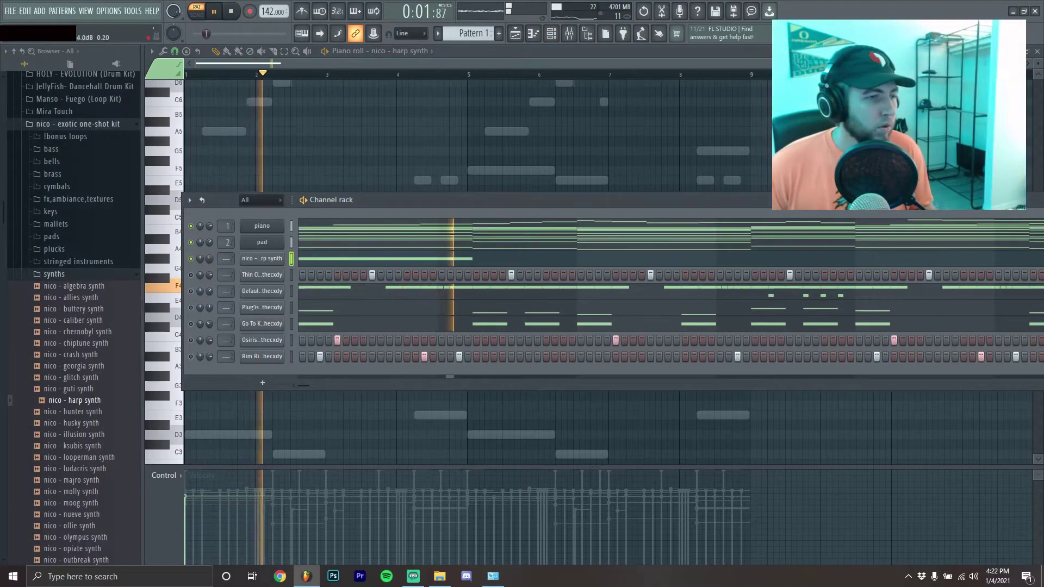
key("space")
key("space")
key("F6")
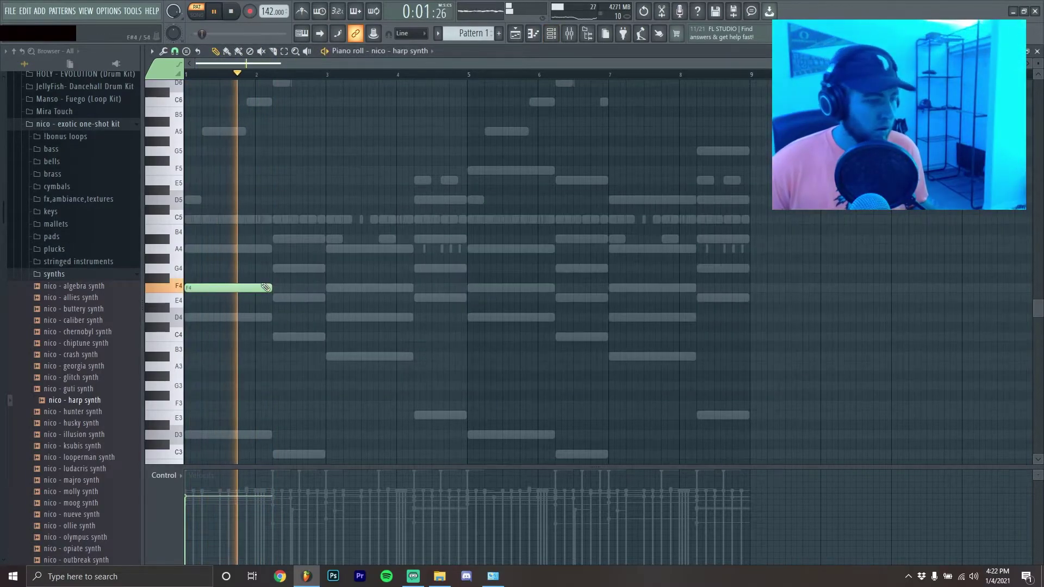
key("F6")
key("space")
key("space")
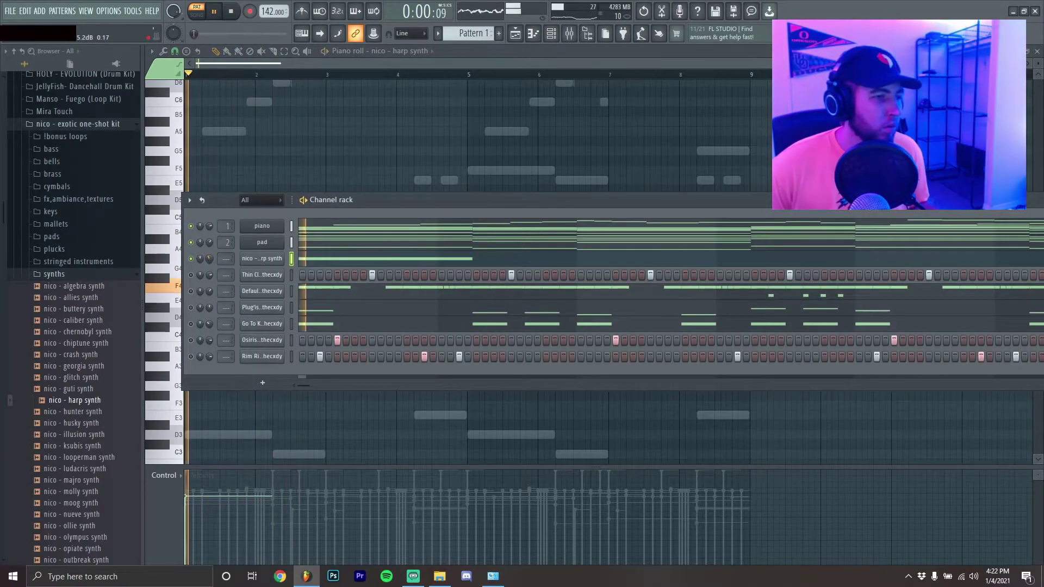
key("F6")
key("space")
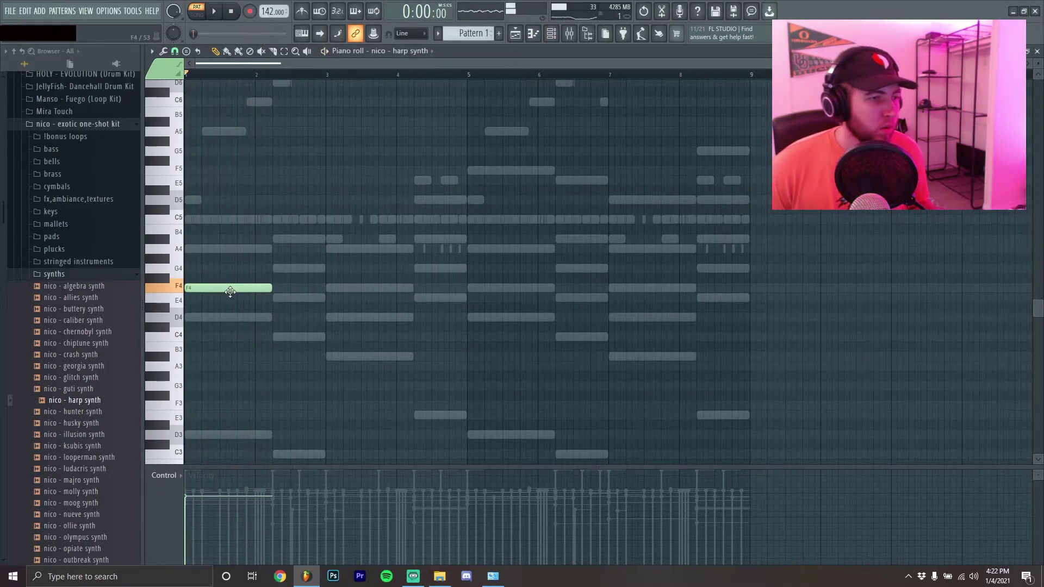
Step: Shift the first harp note to D4, add C4, A#3 and E4 notes along the chords, and duplicate the phrase into bars 5 to 8
left_click(275, 337)
left_click_drag(360, 342, 412, 359)
left_click(327, 357)
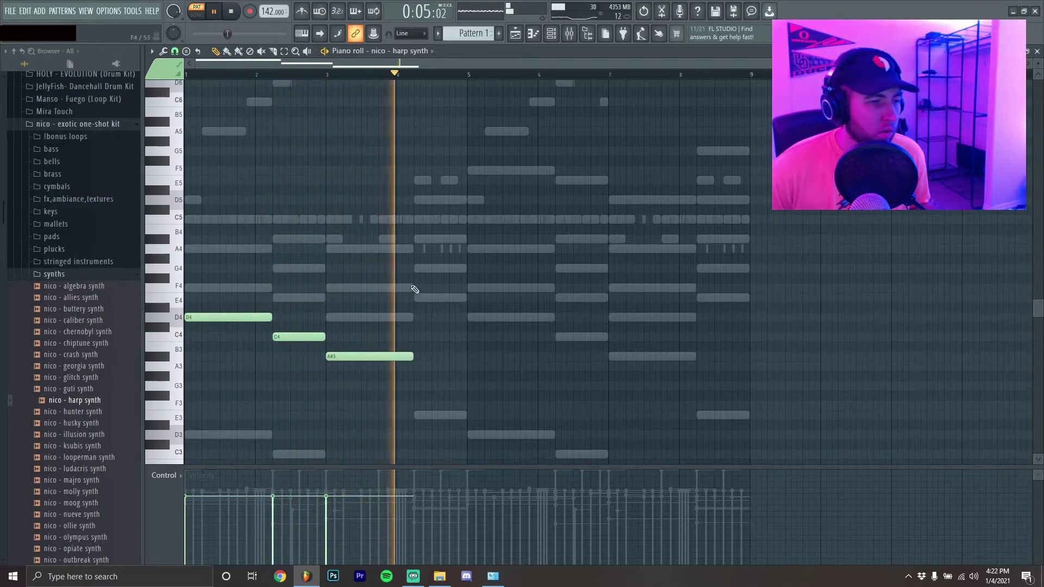
left_click(420, 298)
left_click_drag(459, 298, 466, 305)
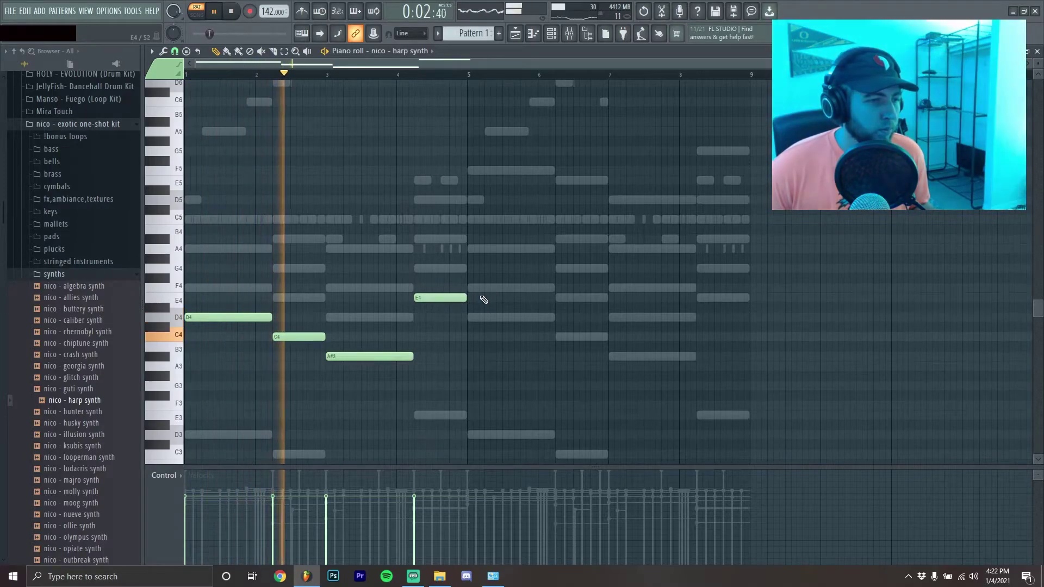
key("ctrl+b")
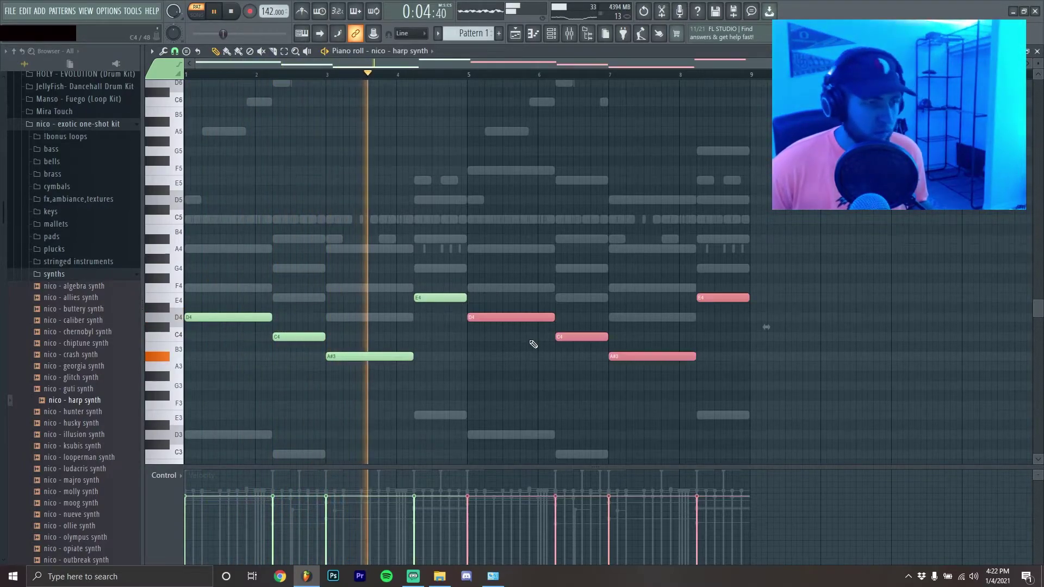
Step: Try raising the duplicated harp notes in bars 5 to 8 by one octave
left_click(532, 344)
left_click_drag(518, 348, 707, 296)
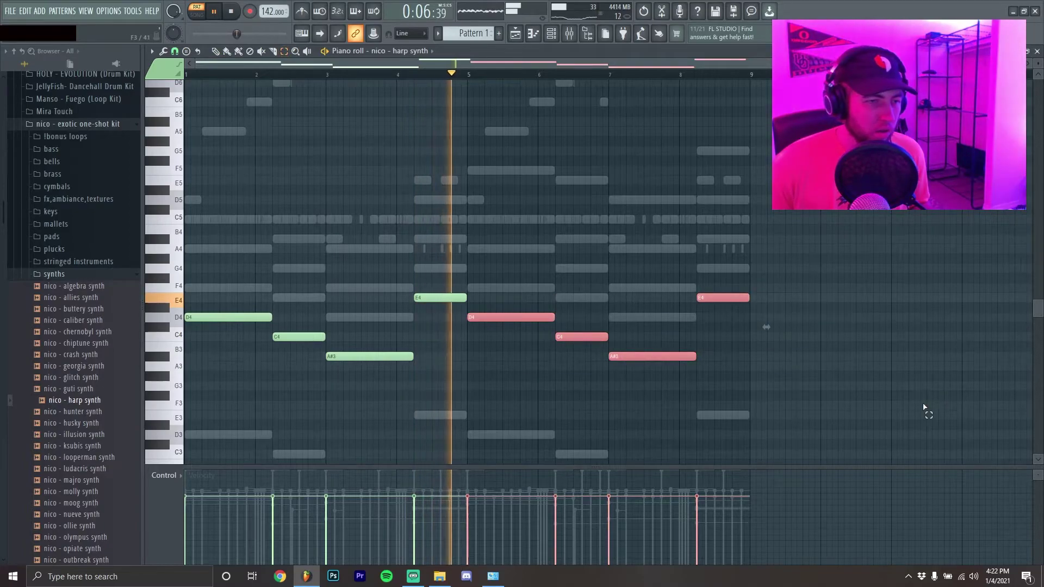
key("ctrl+Up")
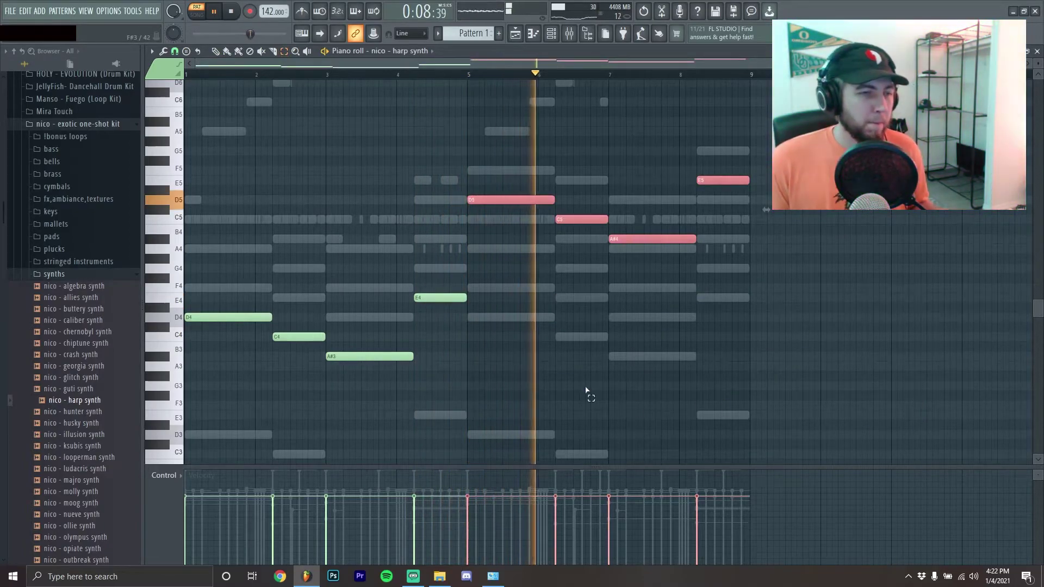
key("ctrl+Down")
left_click(571, 346)
scroll(430, 367, "down", 3)
scroll(446, 359, "up", 5)
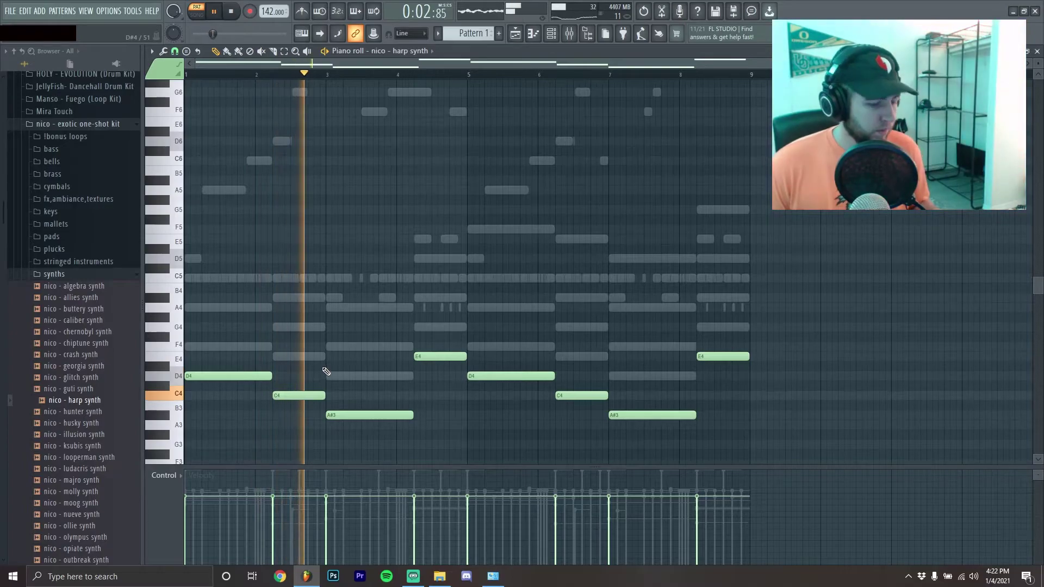
Step: Route the harp synth channel to mixer insert 3 and solo that insert
key("F6")
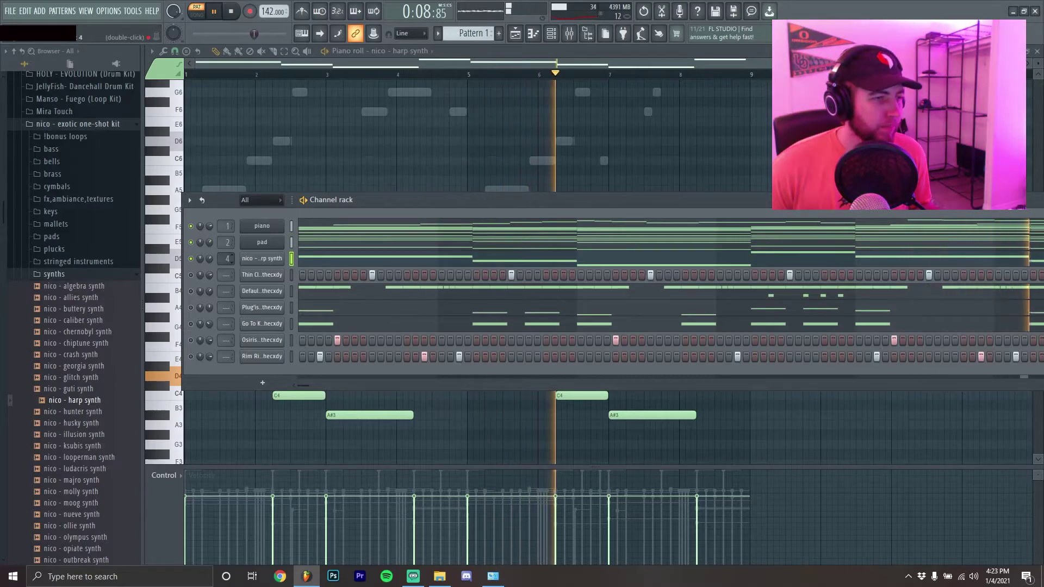
key("F9")
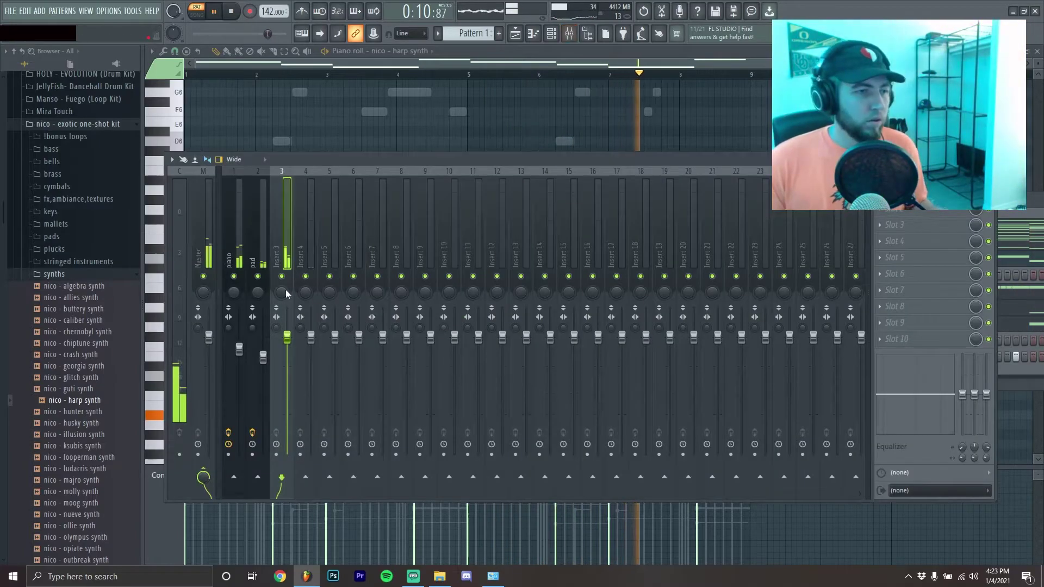
key("space")
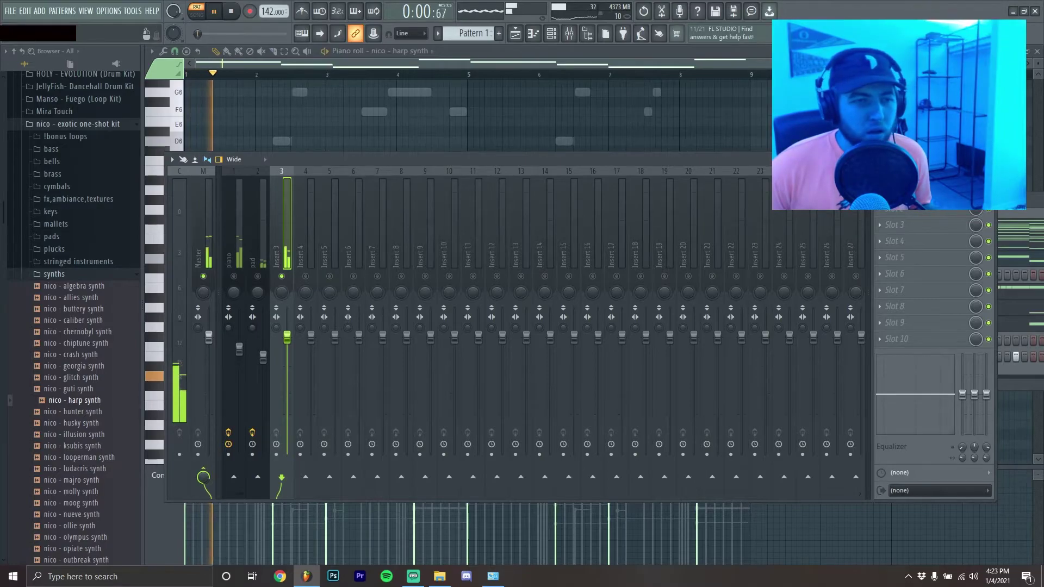
Step: Add Fruity parametric EQ 2 to the first effect slot of insert 3 and choose the "20Hz + 18kHz cut" preset
left_click(894, 192)
left_click(832, 107)
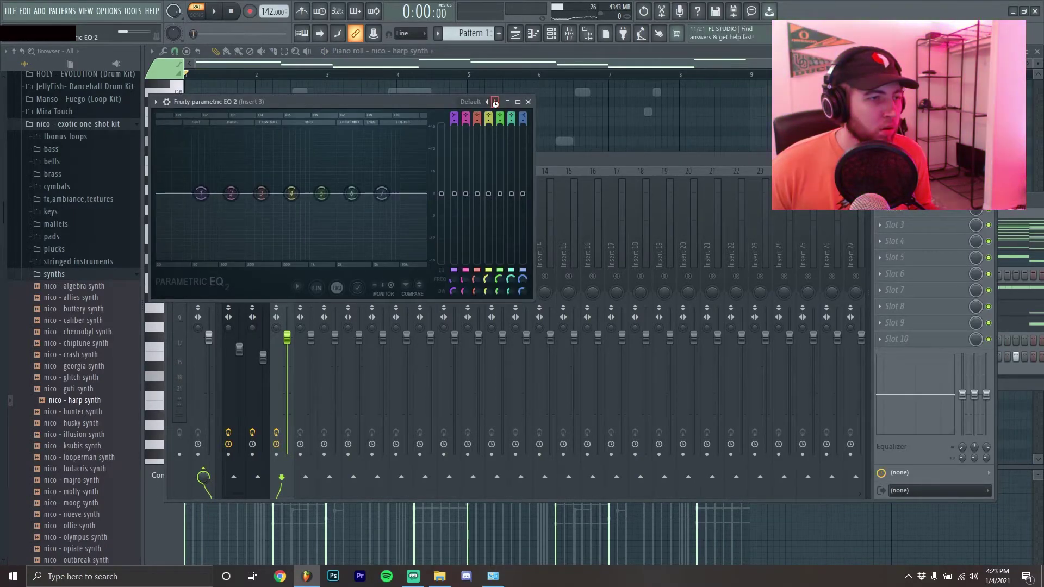
left_click(495, 102)
left_click(495, 102)
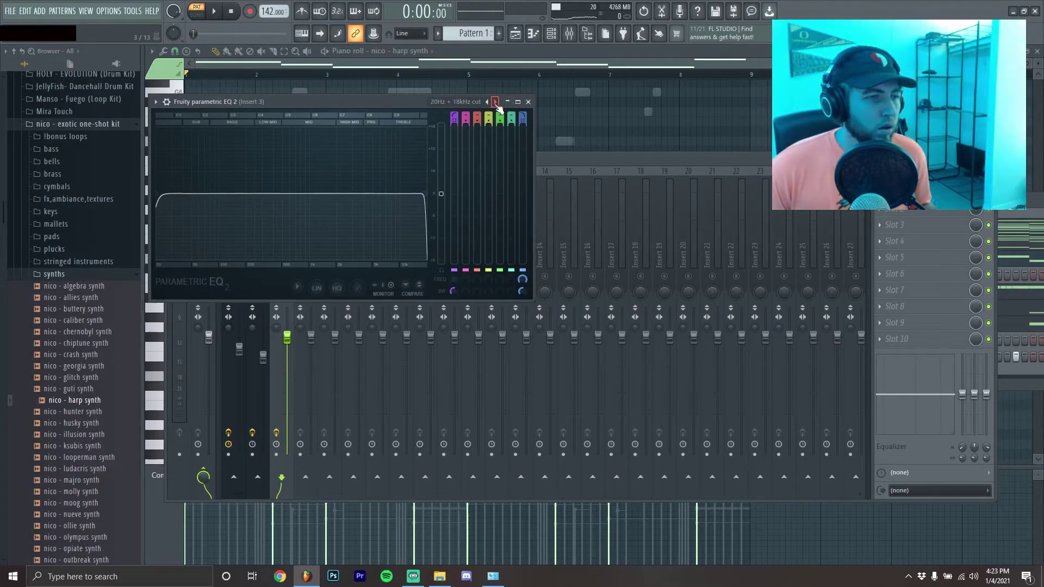
Step: Start playback and tighten the insert 3 EQ by raising its low cut and lowering its high cut frequency
key("space")
left_click_drag(179, 201, 275, 193)
left_click_drag(425, 195, 341, 194)
left_click(528, 102)
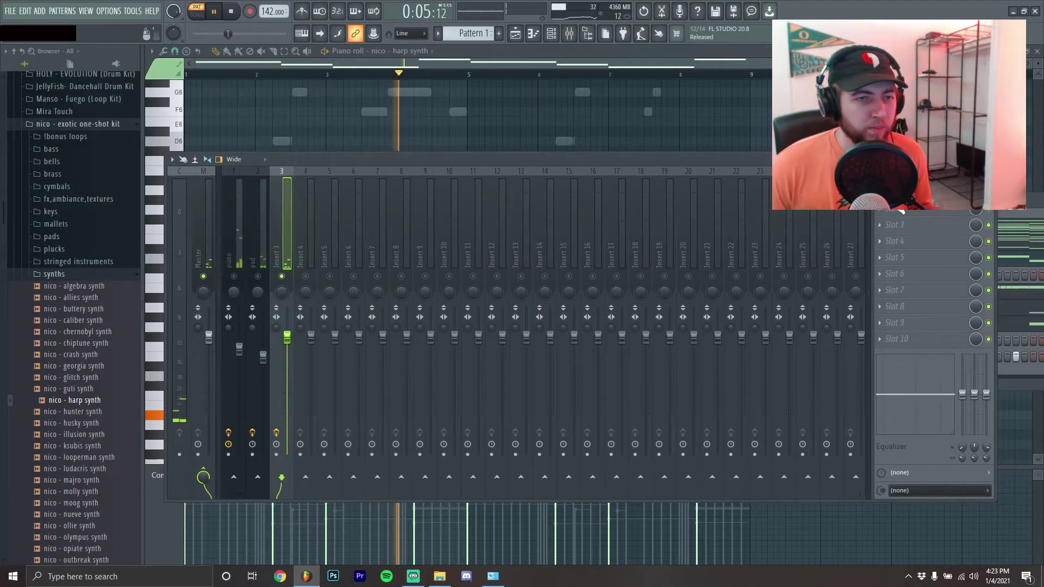
Step: Load Fruity Reeverb 2 into the second effect slot of insert 3
left_click(879, 208)
mouse_move(896, 223)
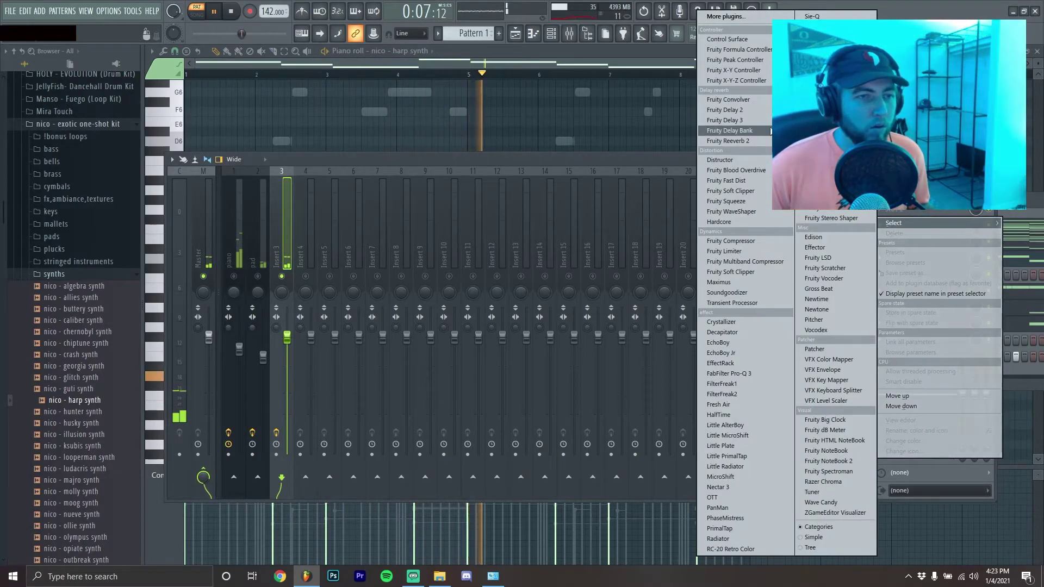
left_click(753, 140)
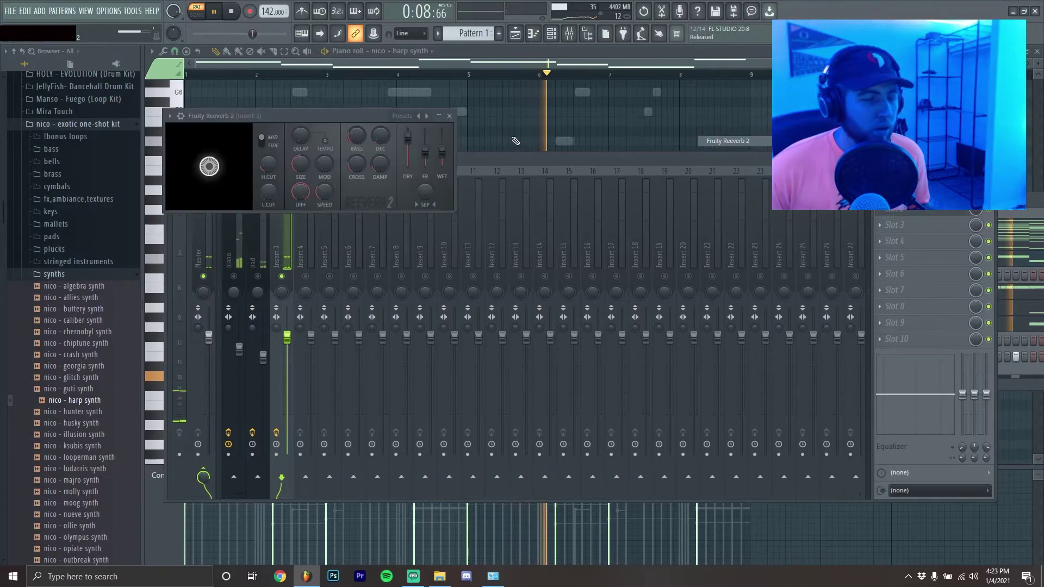
Step: Increase the reverb's room size and wet level, reduce its dry level, and unsolo insert 3
left_click_drag(442, 150, 442, 140)
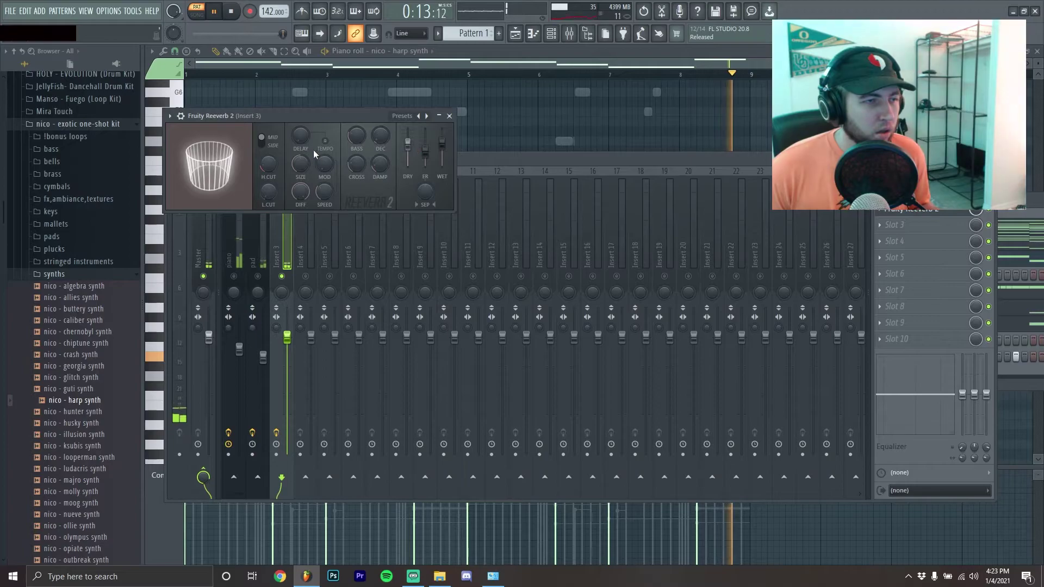
left_click_drag(302, 166, 300, 150)
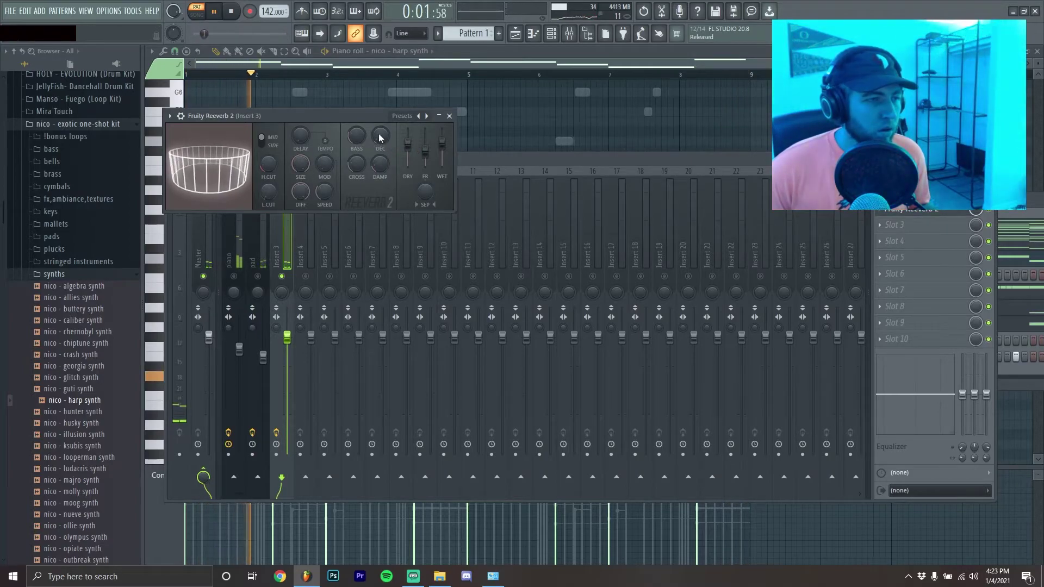
left_click_drag(440, 150, 446, 140)
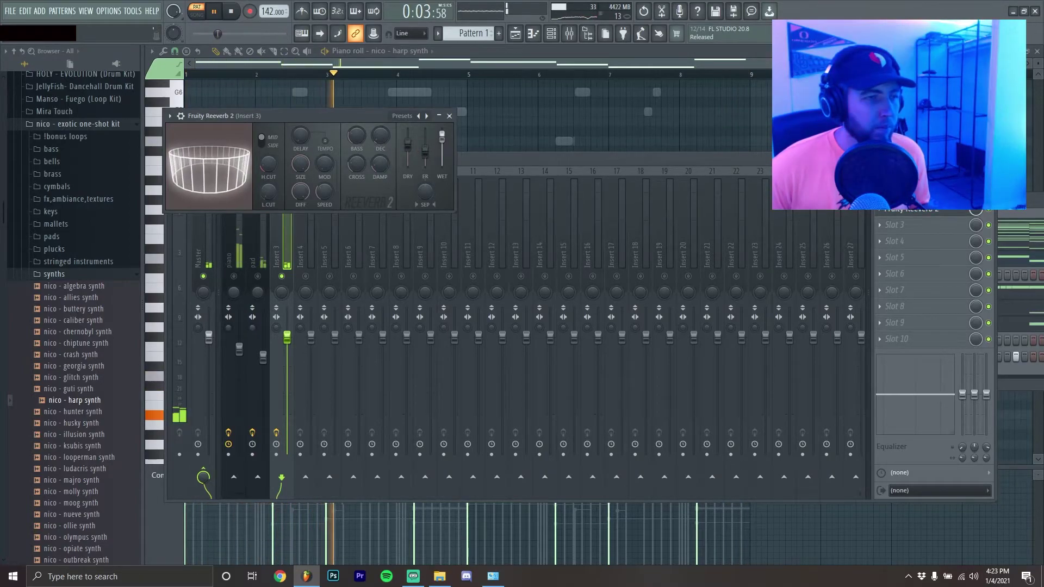
left_click_drag(407, 145, 408, 141)
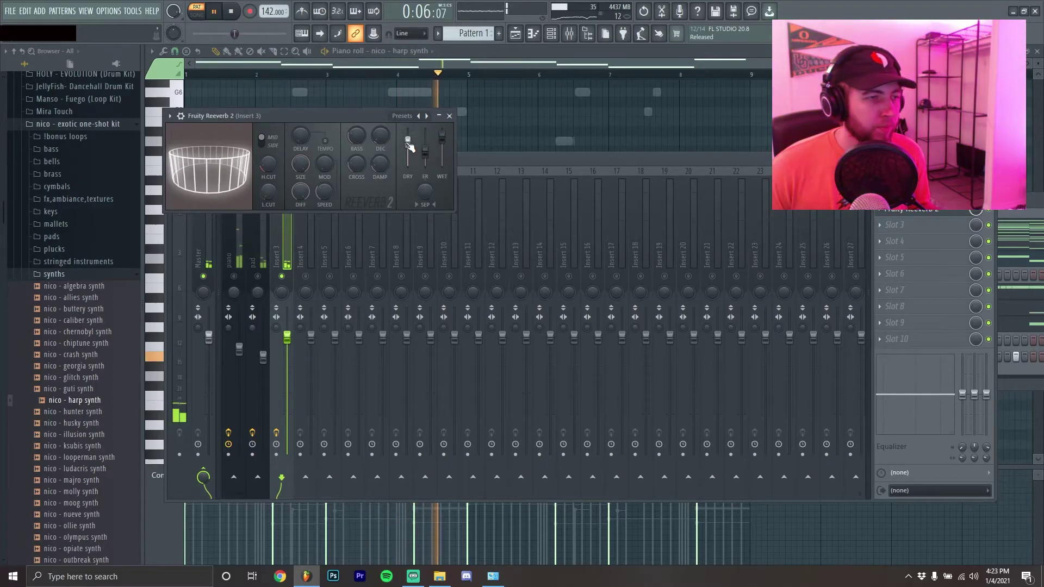
left_click(449, 116)
right_click(283, 276)
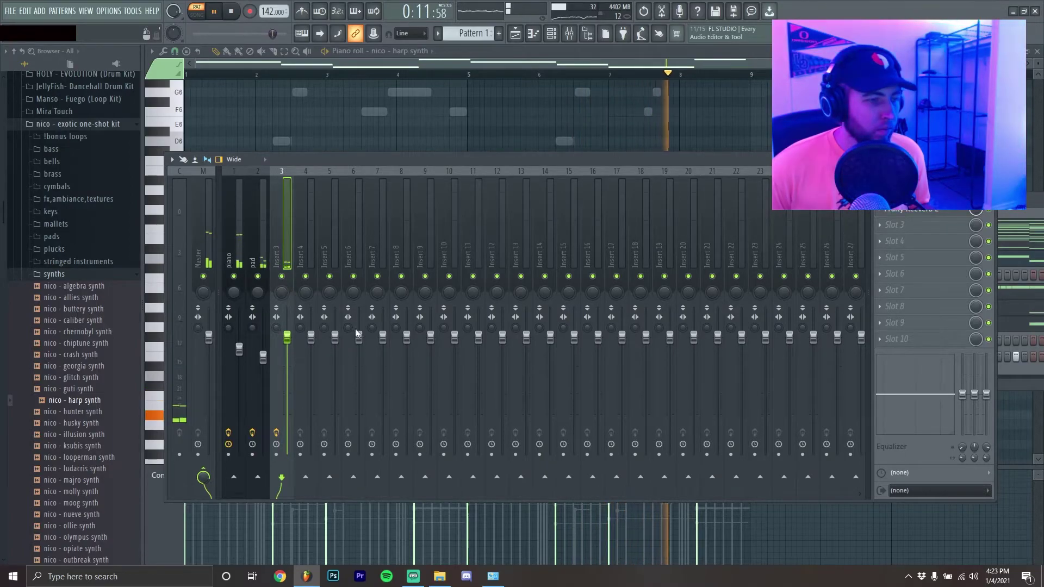
Step: Show the channel rack, check the kit's fx,ambiance,textures folder and collapse the nico - exotic one-shot kit
key("F6")
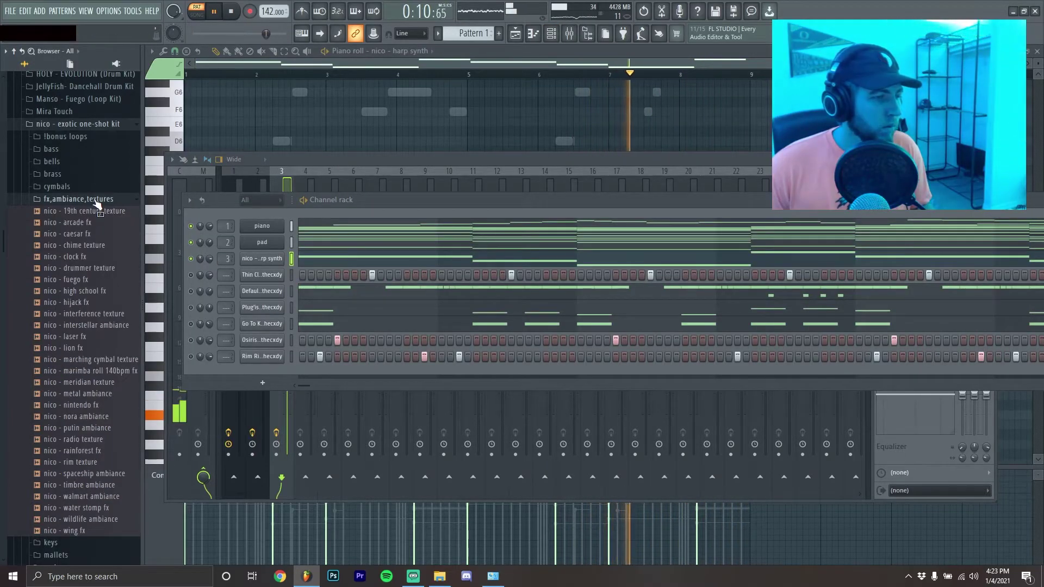
left_click(95, 200)
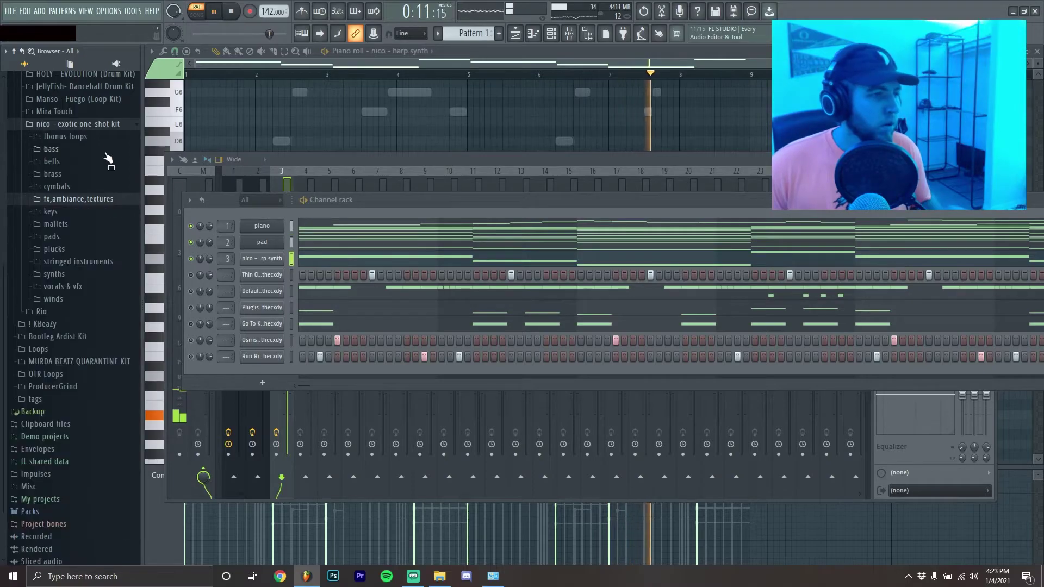
left_click(86, 125)
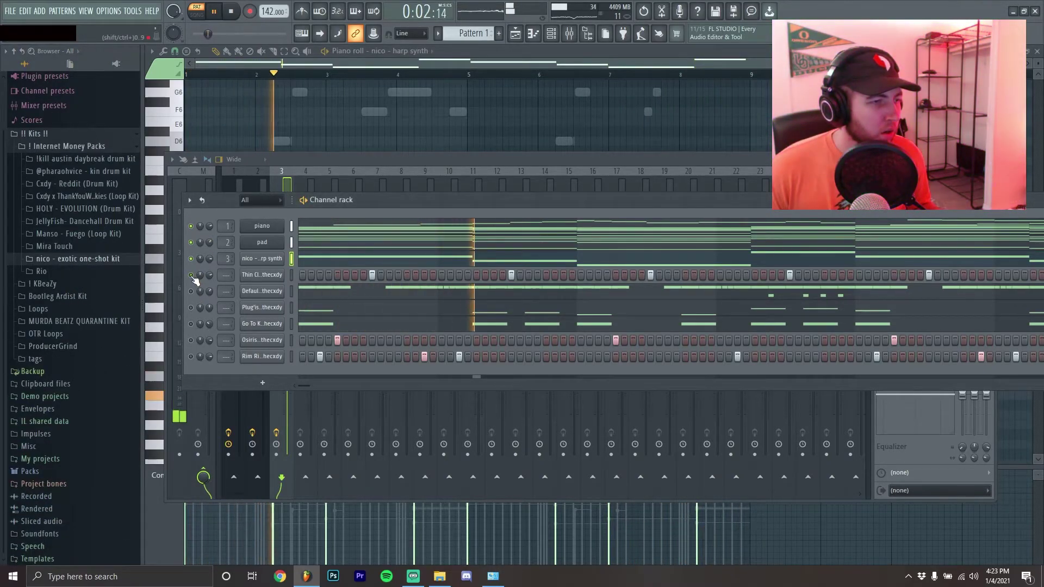
Step: Add the PG DI Texture - Reverse Talking sample from ProducerGrind's TB Digital Textures folder as a new channel below Rim
left_click(60, 346)
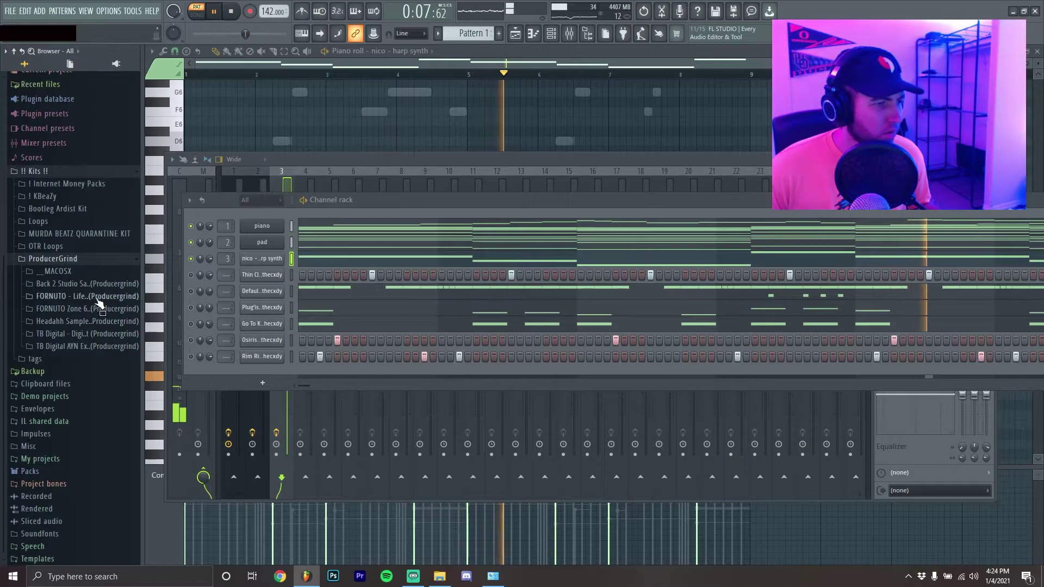
left_click(98, 333)
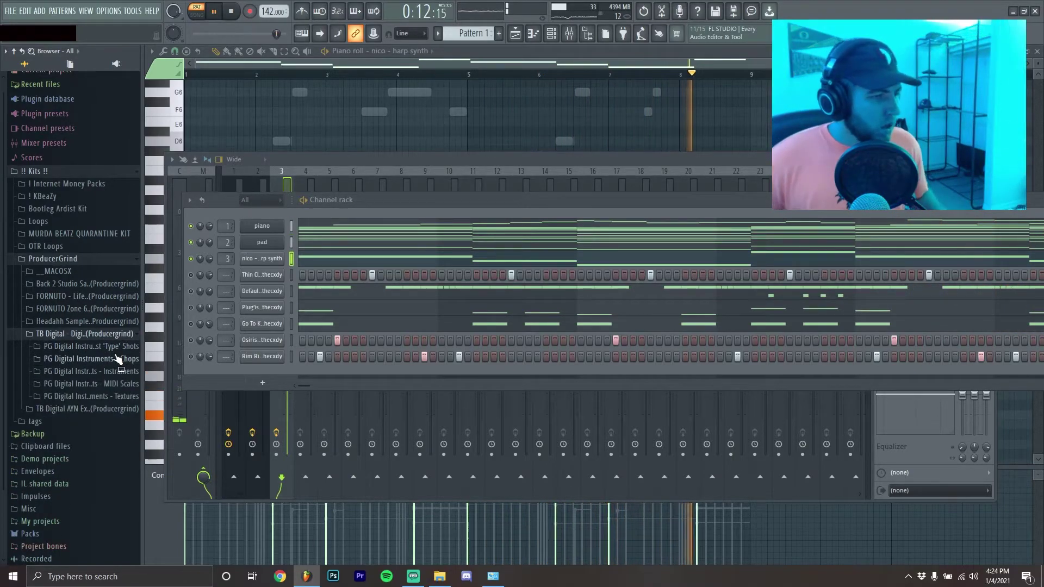
left_click(121, 371)
scroll(121, 239, "down", 4)
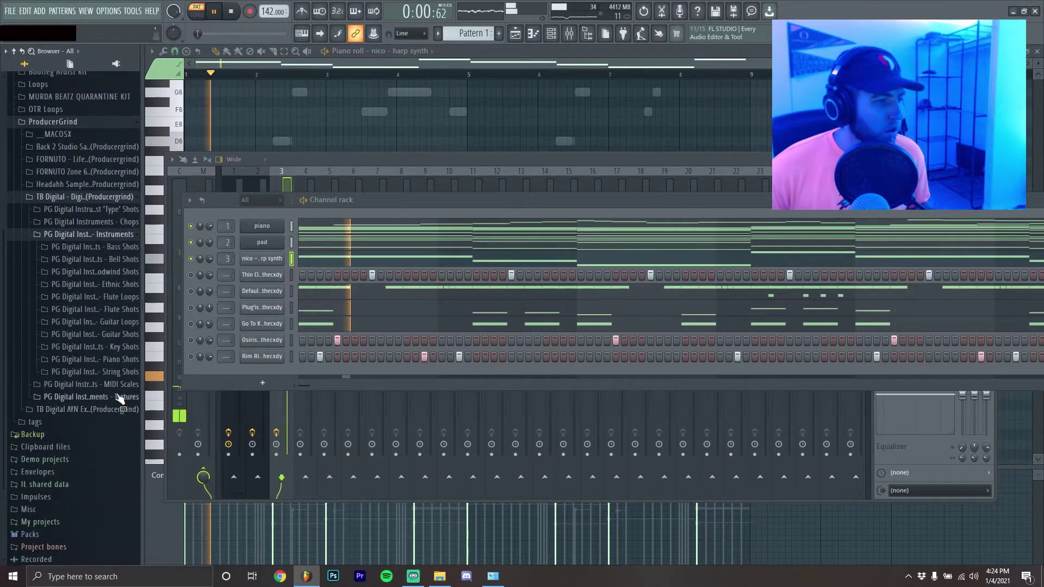
left_click(121, 239)
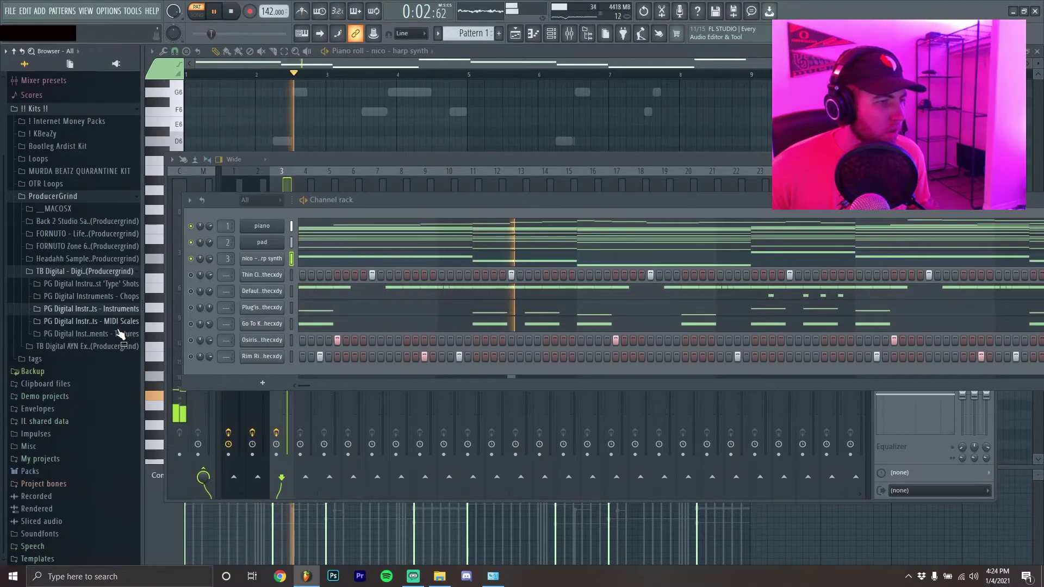
left_click(117, 306)
scroll(112, 400, "down", 3)
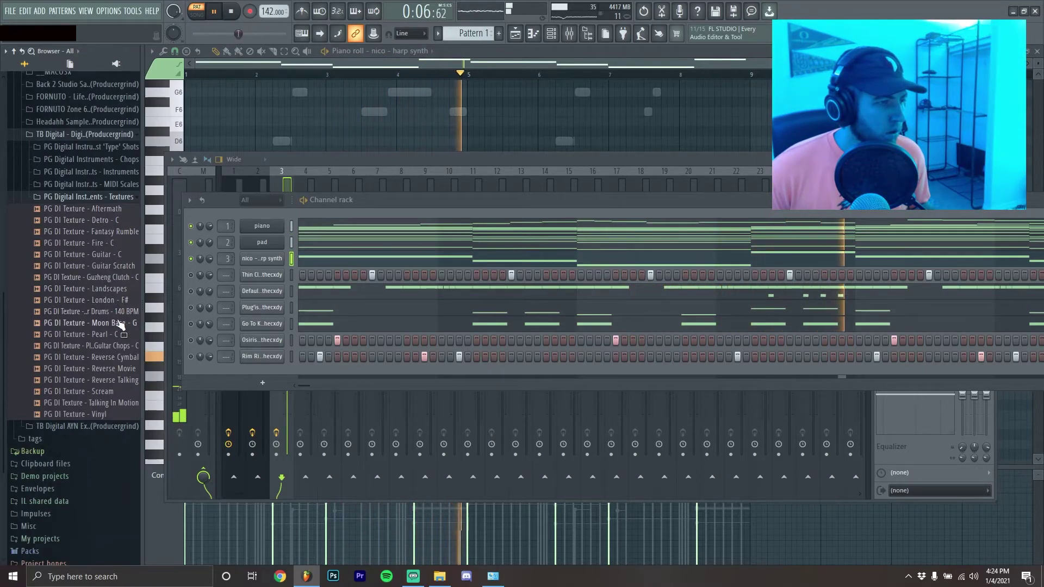
left_click_drag(116, 389, 366, 304)
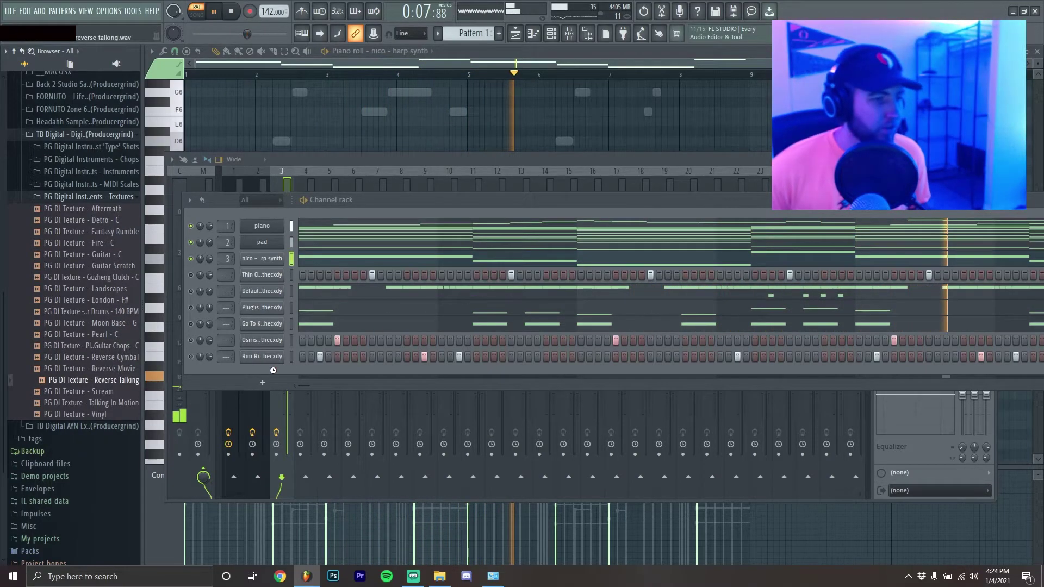
left_click_drag(267, 373, 267, 367)
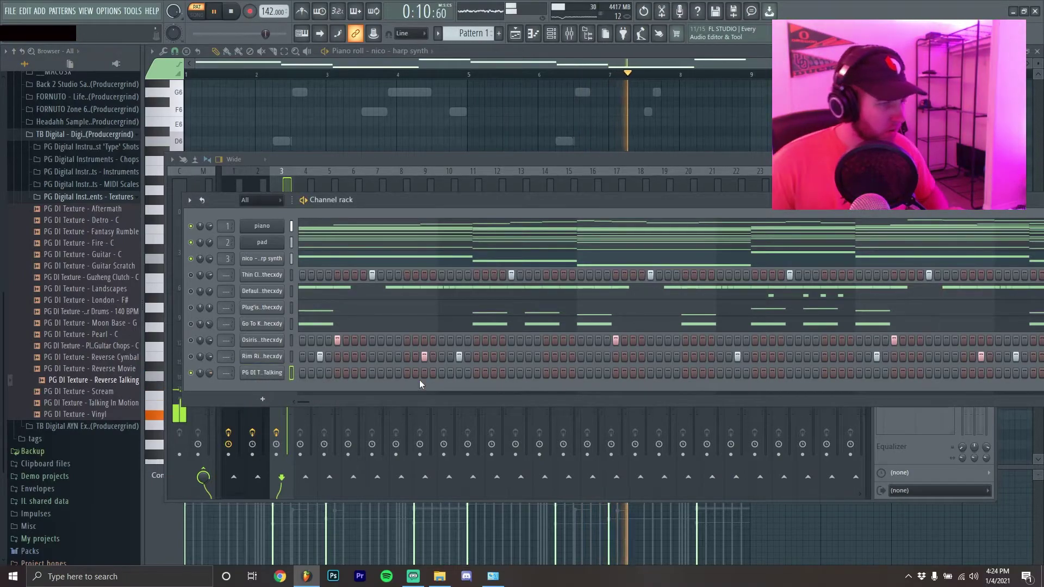
Step: Move the Reverse Talking channel directly below the harp synth channel and route it to mixer insert 4
key("alt+Up")
key("alt+Up")
key("alt+Up")
key("alt+Up")
key("alt+Up")
key("alt+Up")
key("alt+Up")
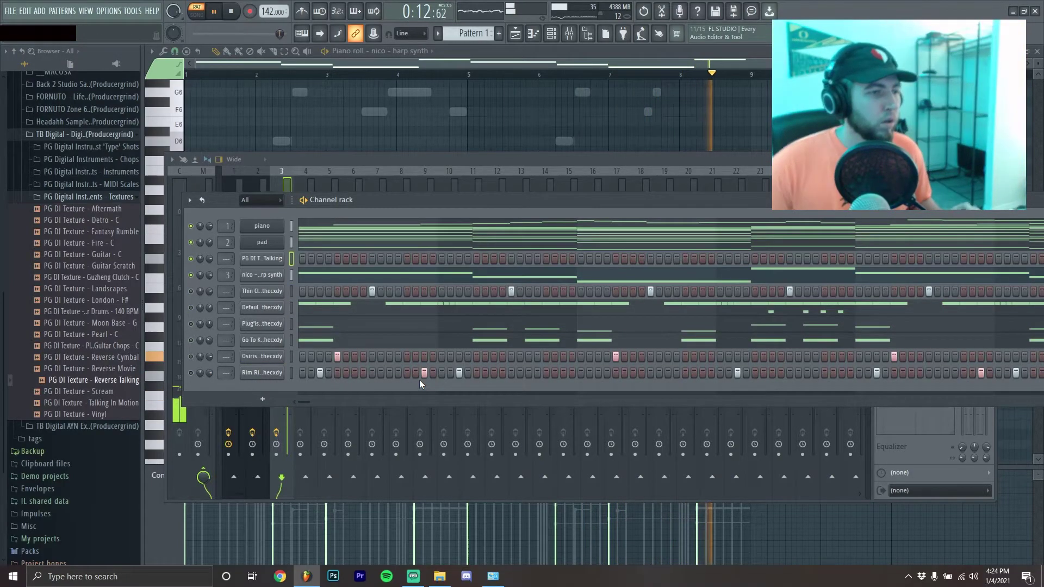
key("alt+Down")
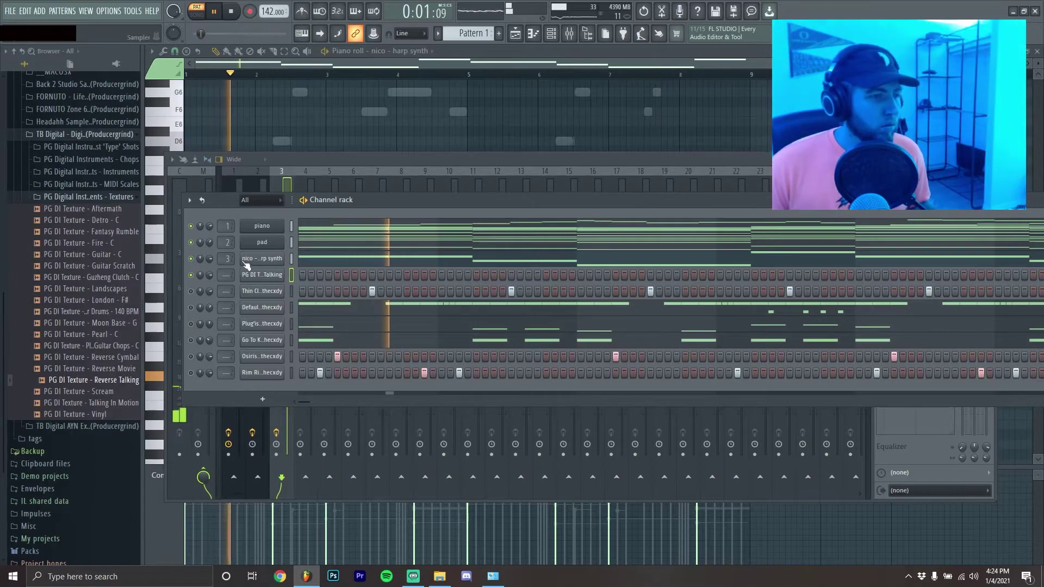
scroll(233, 275, "up", 4)
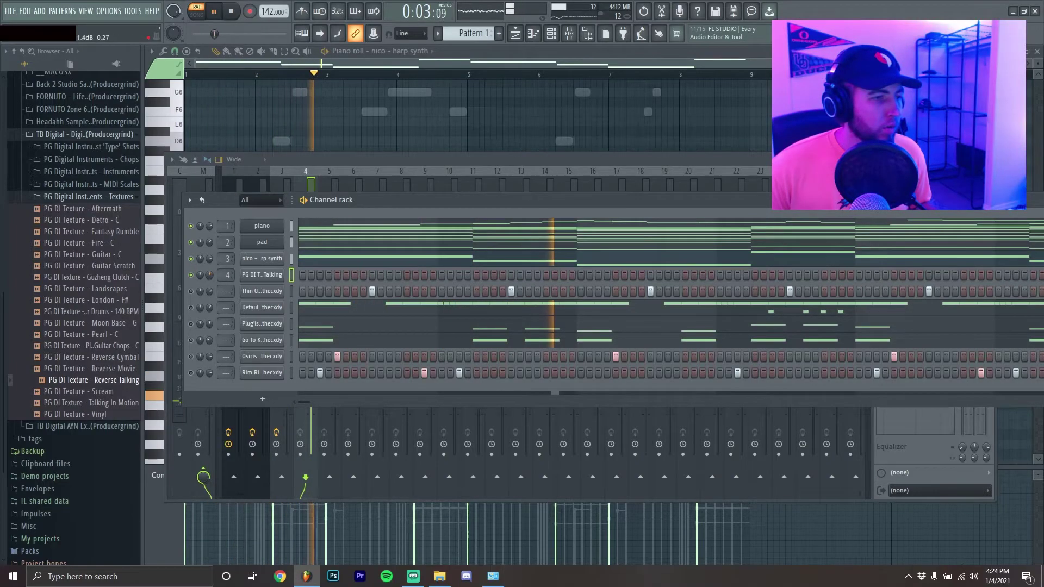
Step: Turn on the volume envelope in the Reverse Talking channel's sampler settings
left_click(274, 277)
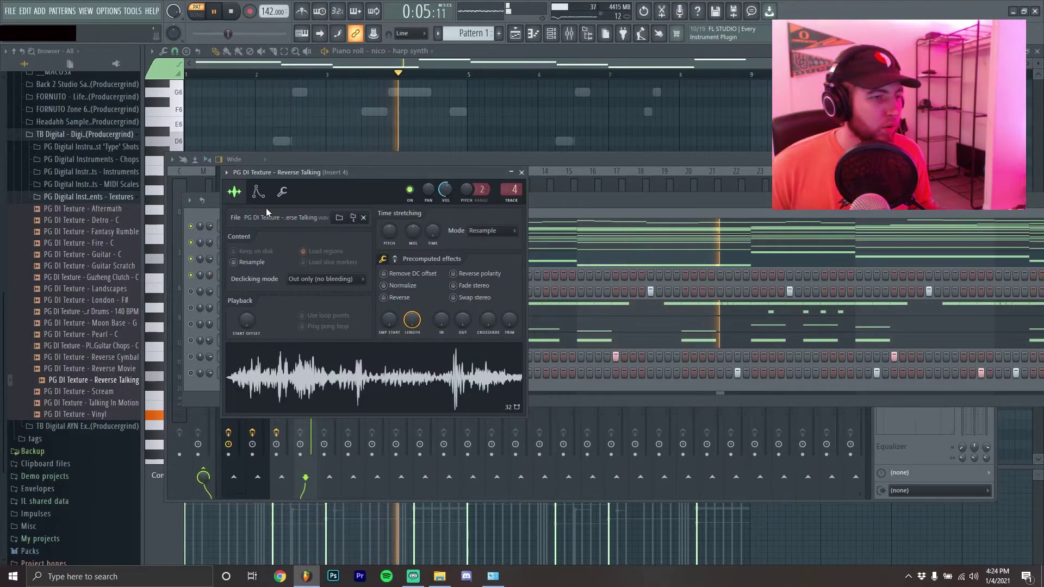
left_click(258, 191)
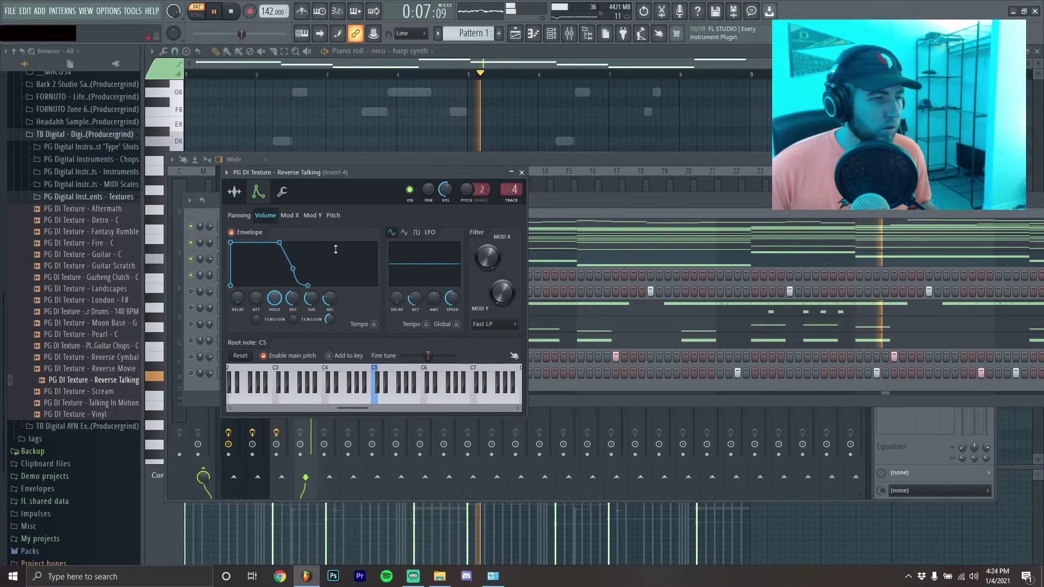
left_click(522, 172)
Step: Enter a four-bar C5 note for Reverse Talking in the piano roll and duplicate it into bars 5 to 8
right_click(264, 278)
left_click(319, 276)
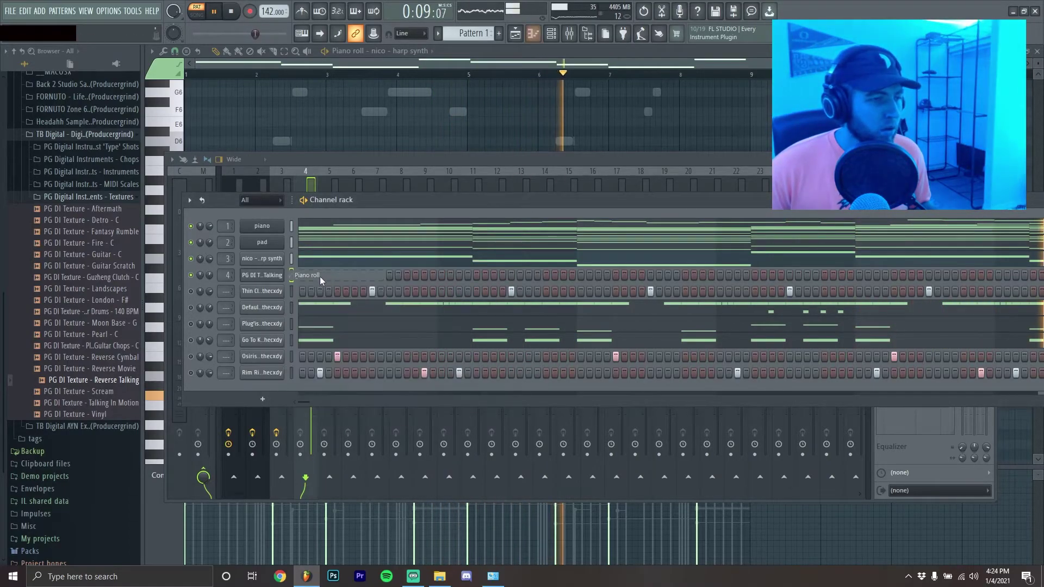
key("space")
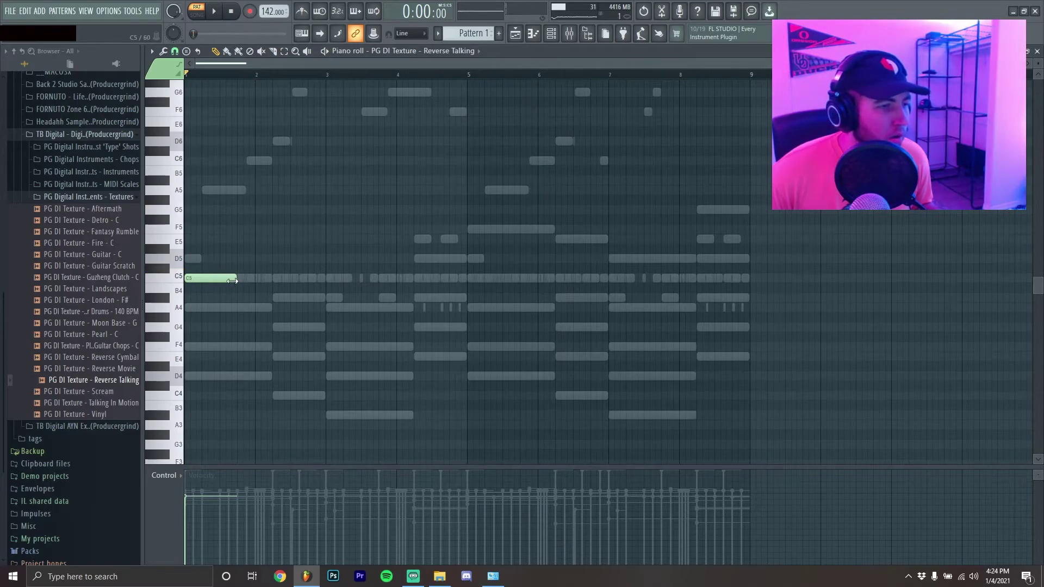
left_click_drag(348, 276, 344, 281)
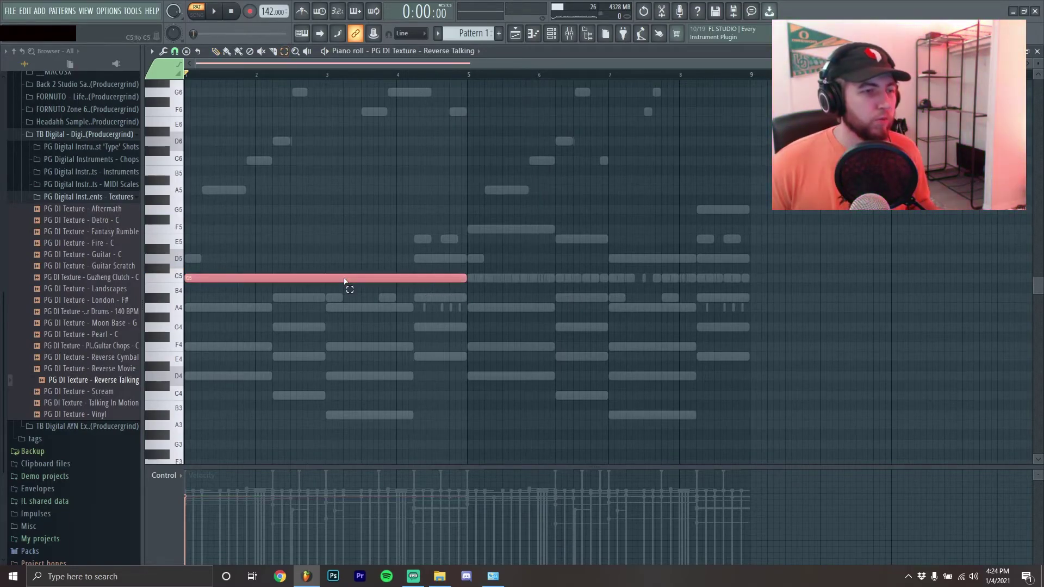
key("ctrl+b")
key("ctrl+d")
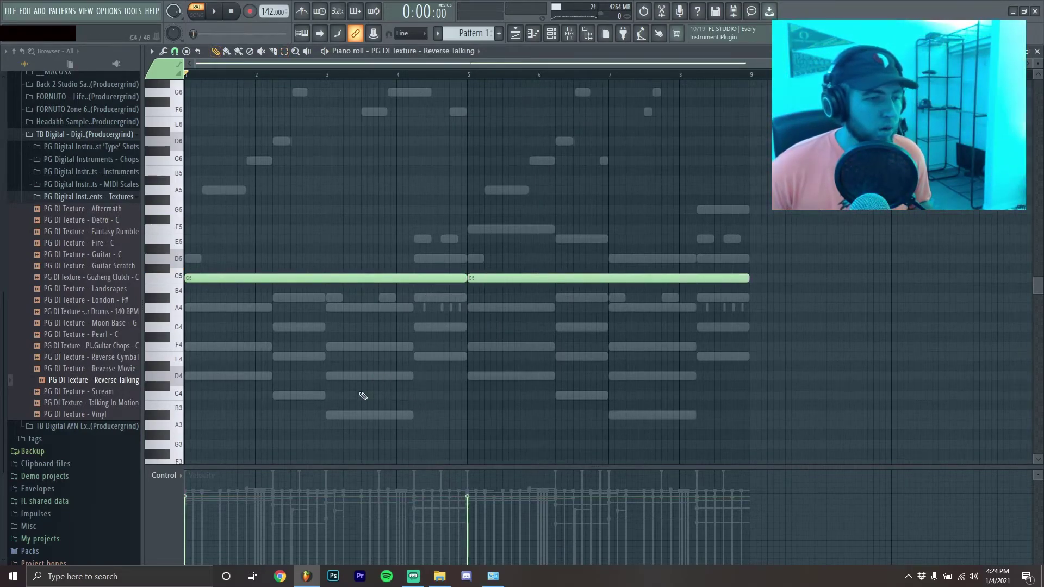
left_click(1037, 51)
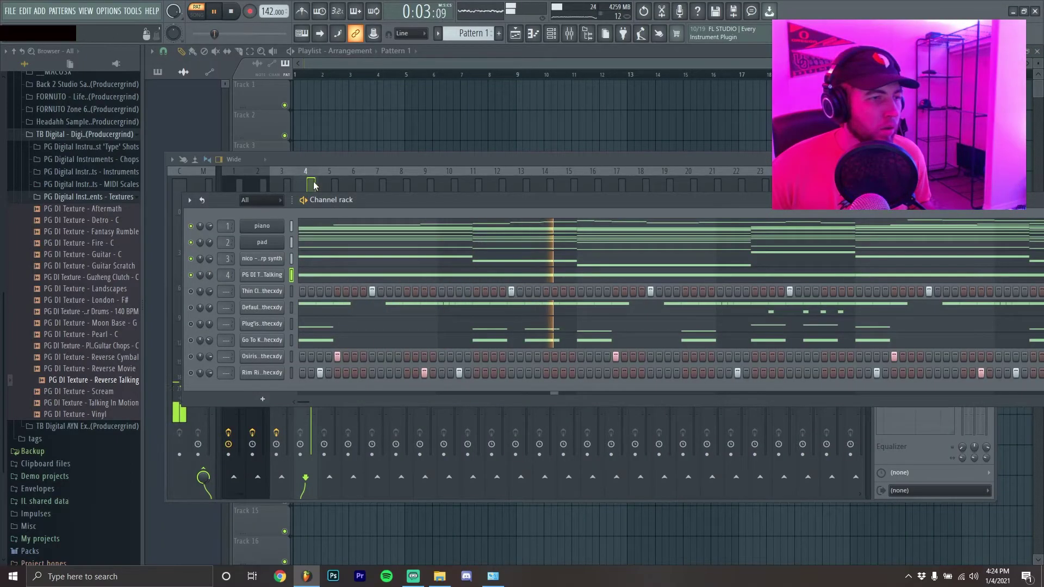
Step: Lower the insert 4 fader and rename mixer inserts 3 and 4 as synth and talking
left_click(320, 162)
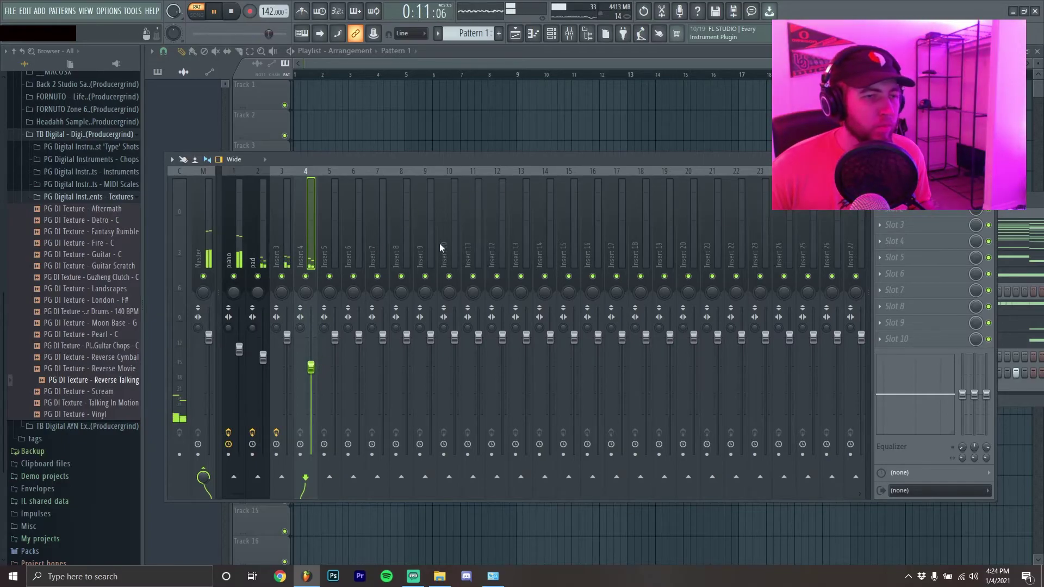
left_click(280, 252)
key("F2")
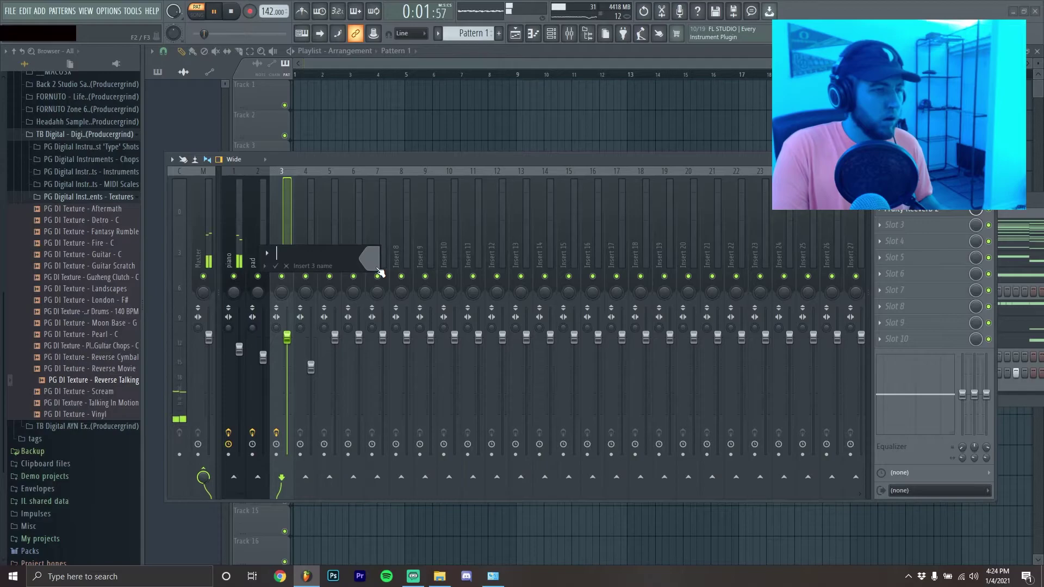
key("Escape")
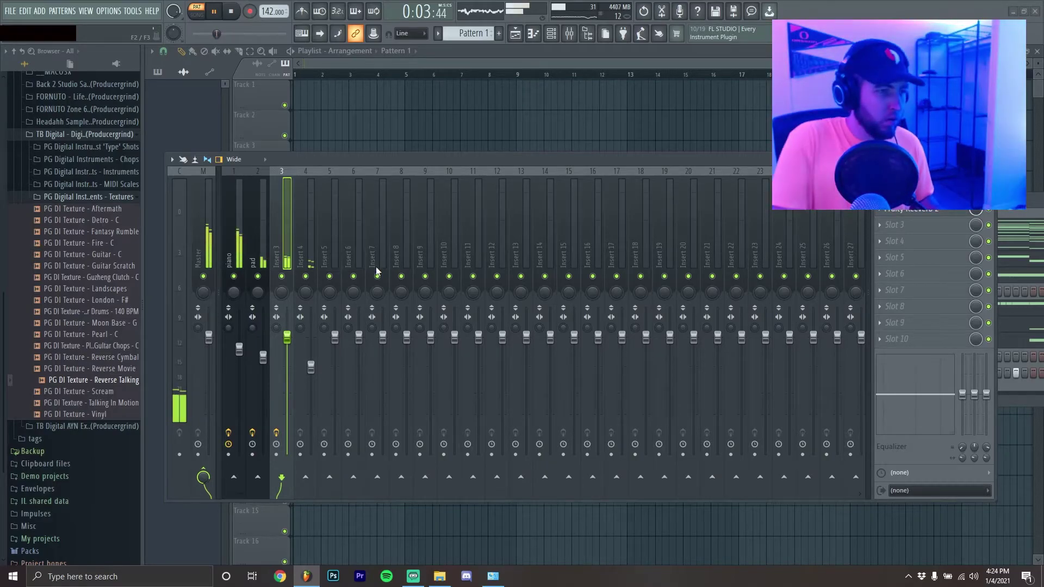
left_click(305, 262)
key("F2")
type("talking")
key("Return")
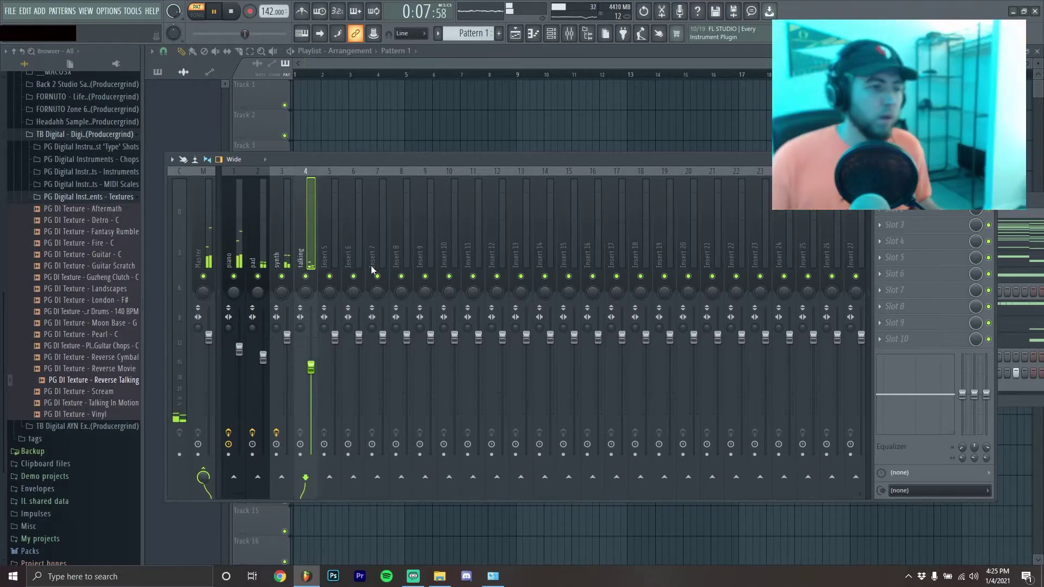
Step: Route the unmuted drum and 808 channels to mixer inserts 5 to 10 and lower the 808 insert's fader slightly
key("F6")
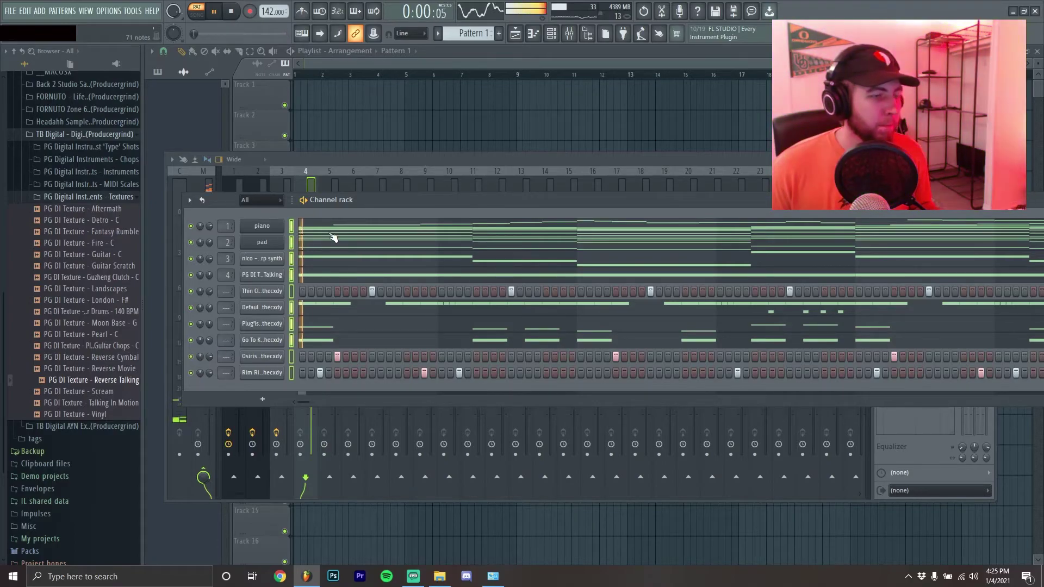
left_click(240, 186)
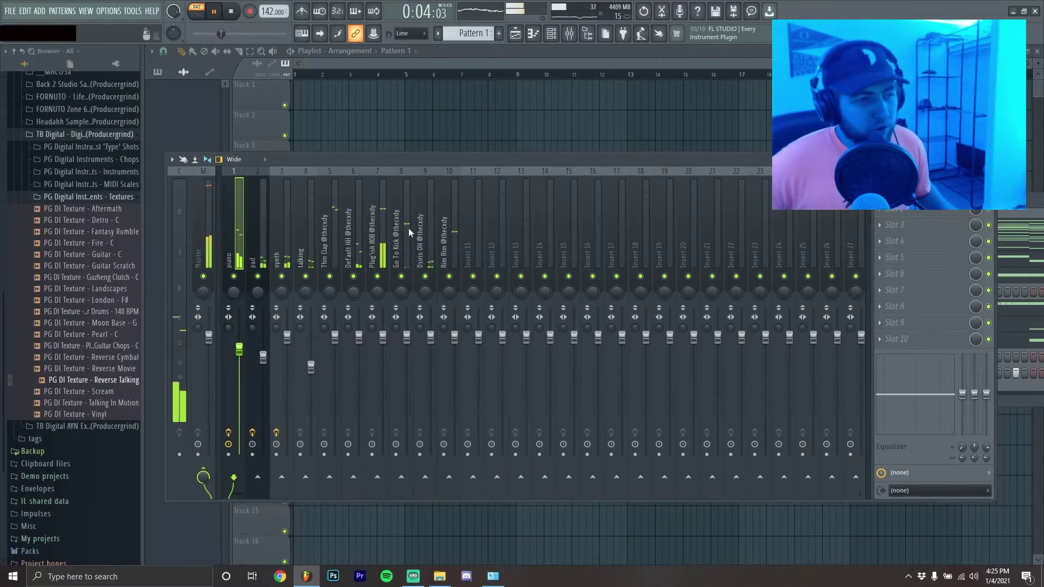
left_click(374, 336)
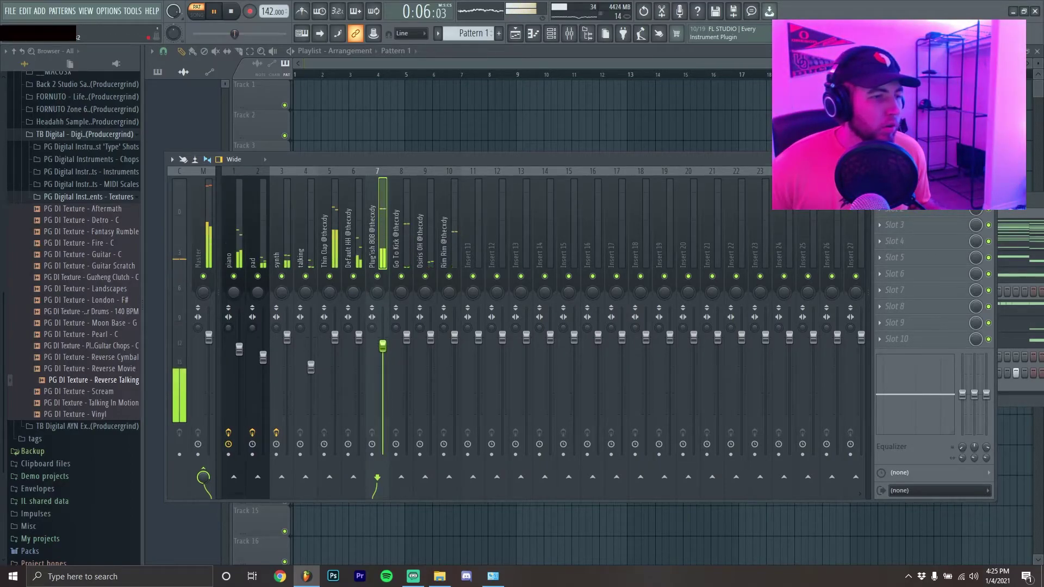
Step: Balance the drum inserts by raising the kick and Osiris OH faders slightly and lowering the Default HH, Thin Clap and Rim Rim faders
left_click(398, 249)
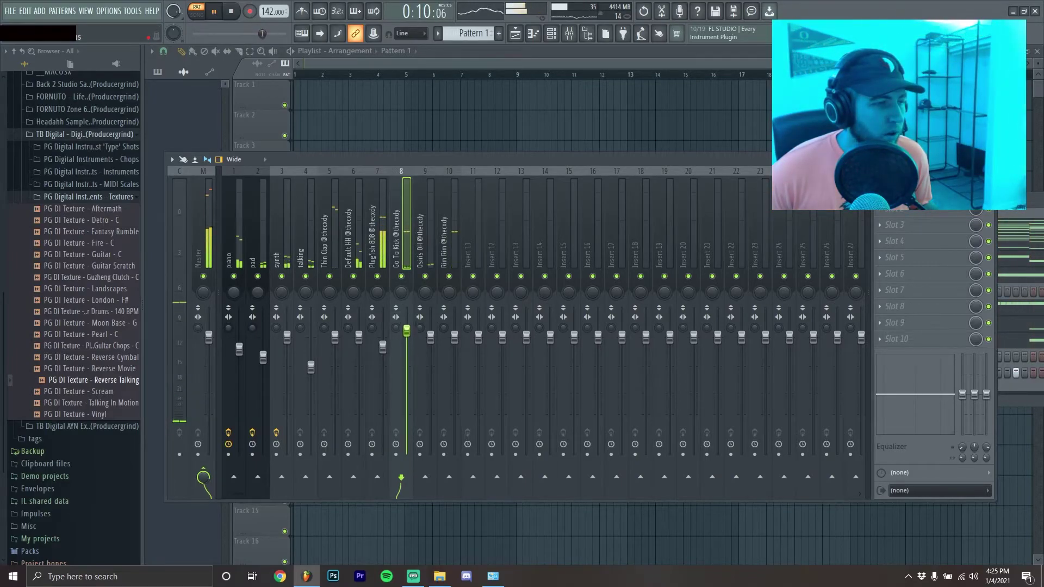
left_click(353, 245)
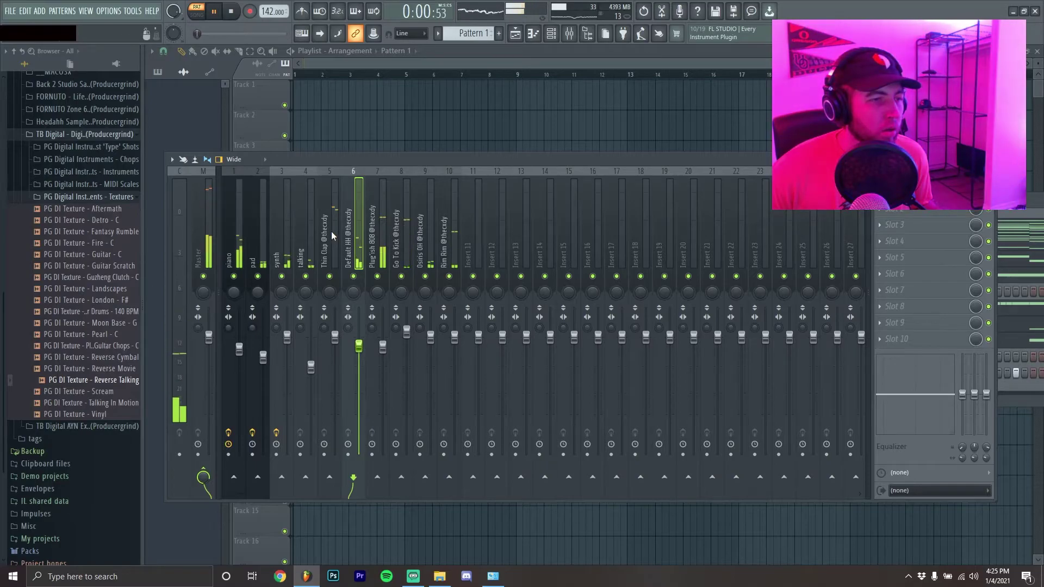
left_click(334, 235)
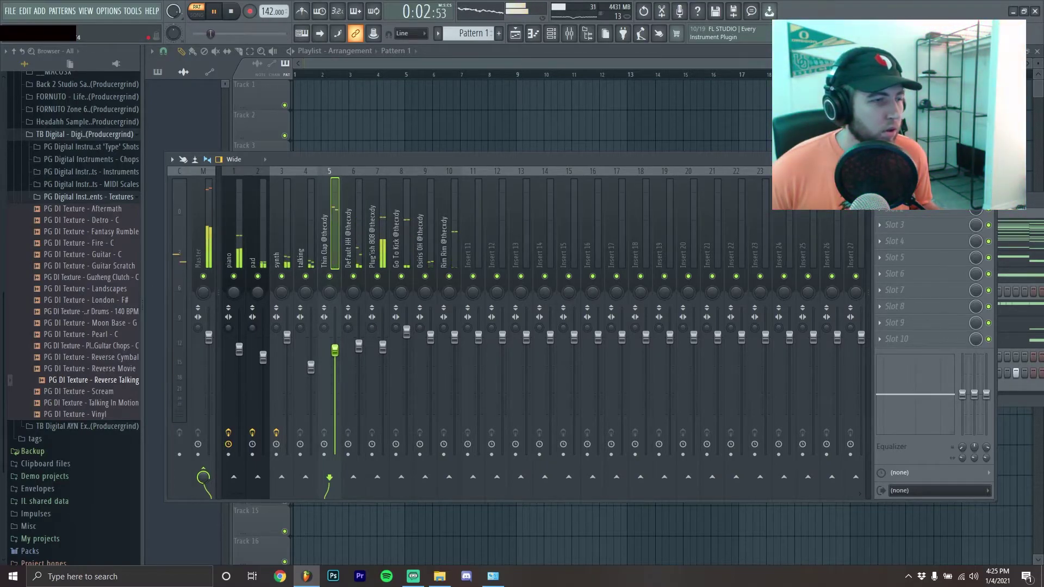
left_click(431, 272)
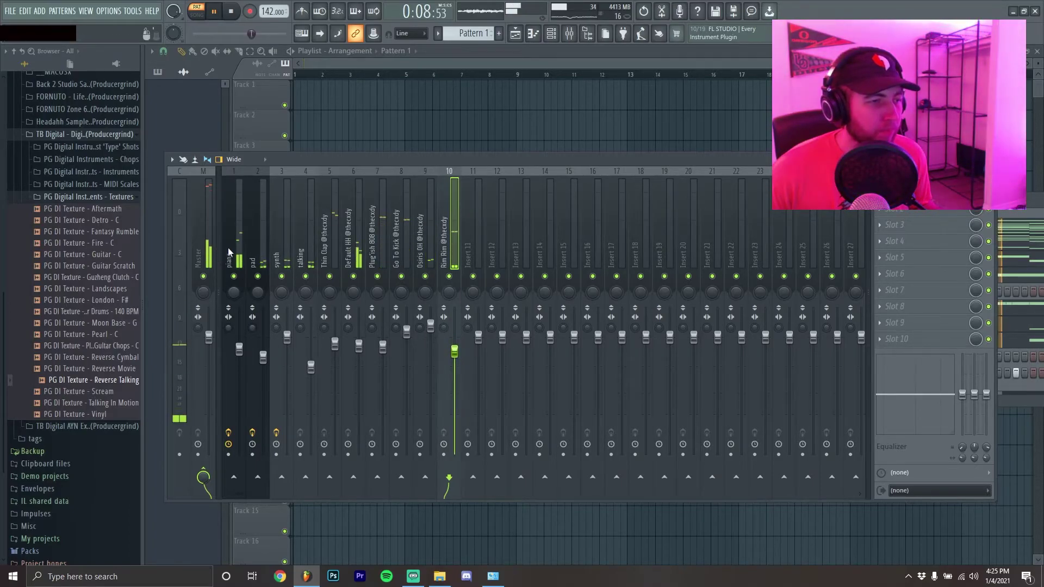
Step: Load the saved "master mainnn" mixer track state onto the Master track and close its Fruity soft clipper window
right_click(199, 237)
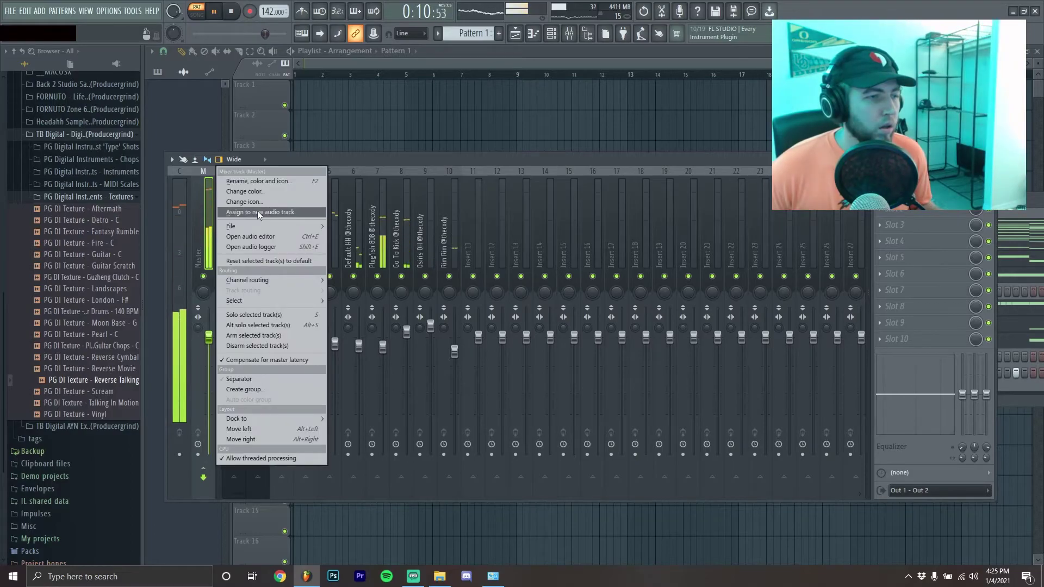
mouse_move(245, 226)
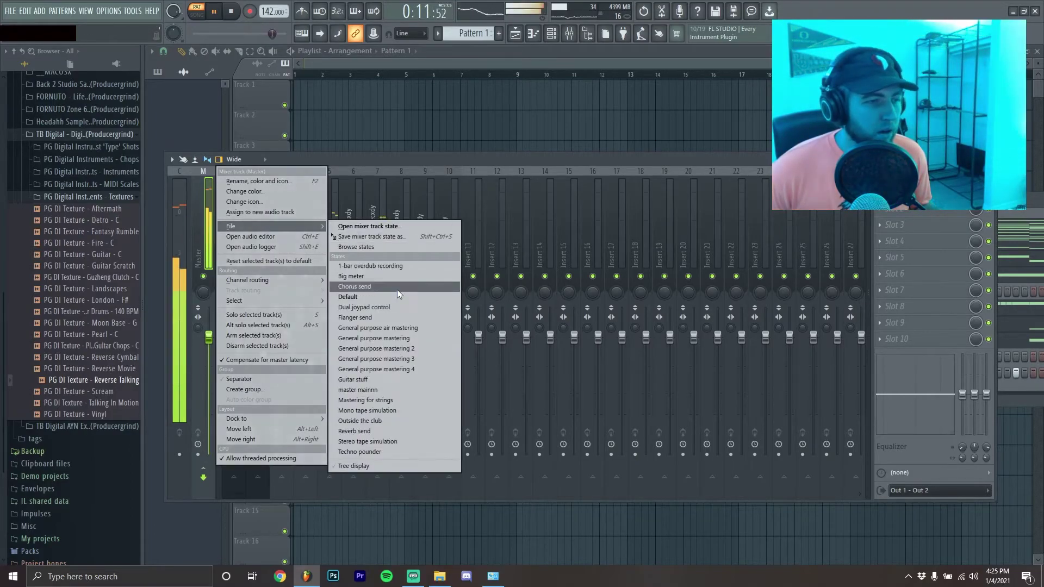
left_click(368, 389)
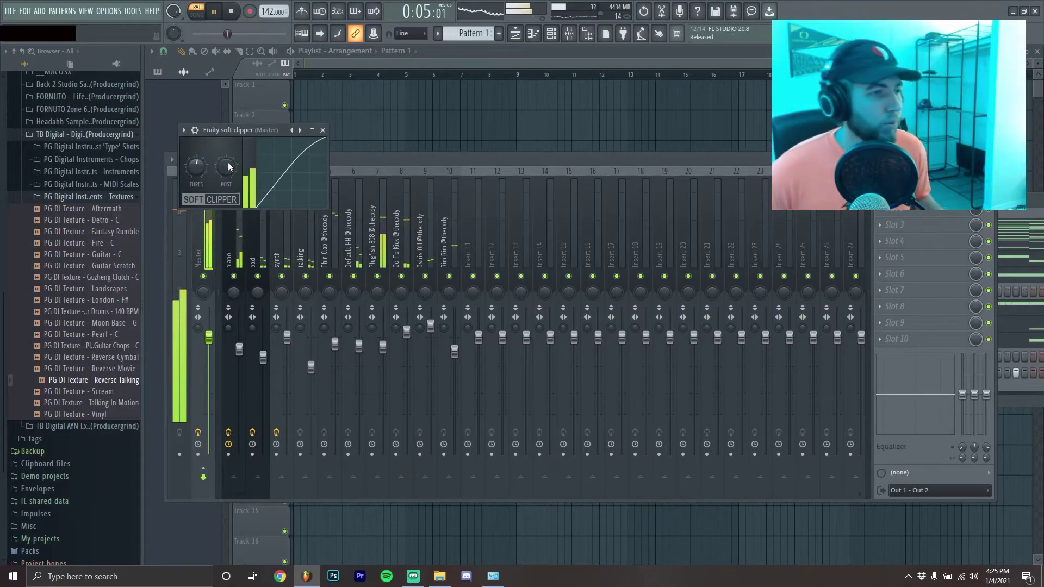
left_click(323, 130)
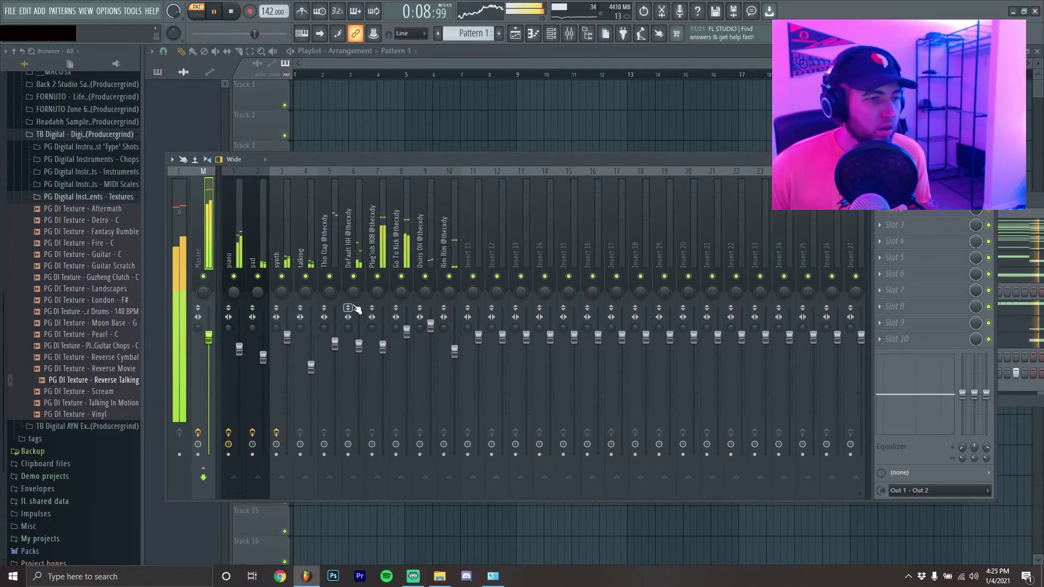
Step: Raise the Go To Kick insert's fader slightly more and return to the playlist
left_click(412, 307)
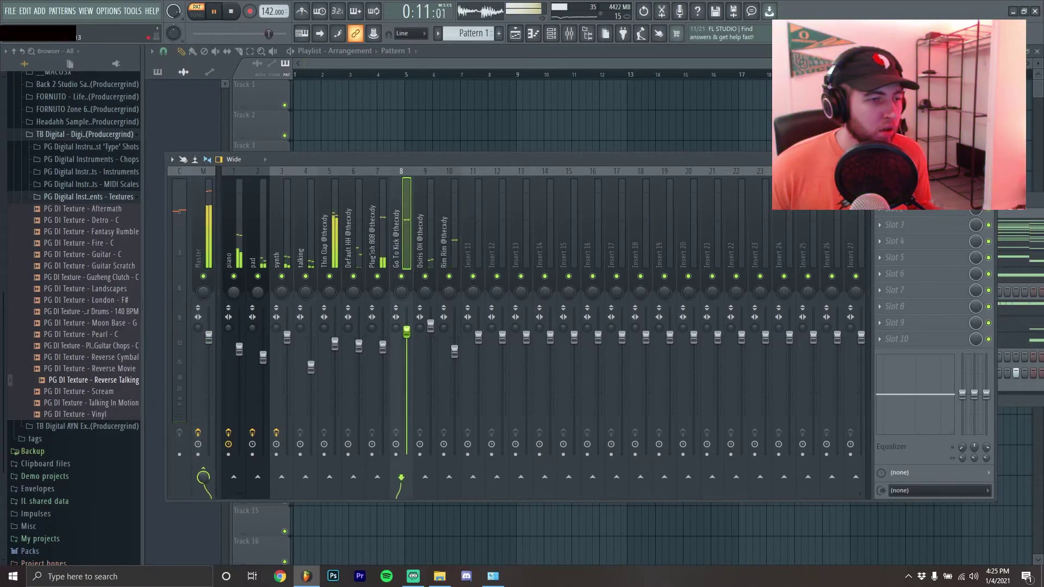
left_click_drag(407, 330, 407, 326)
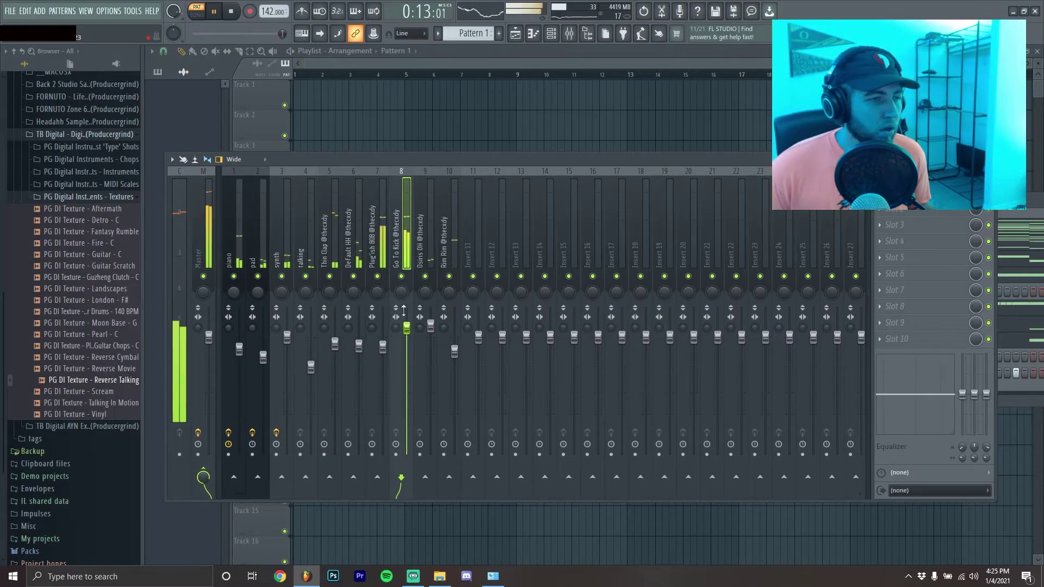
key("F6")
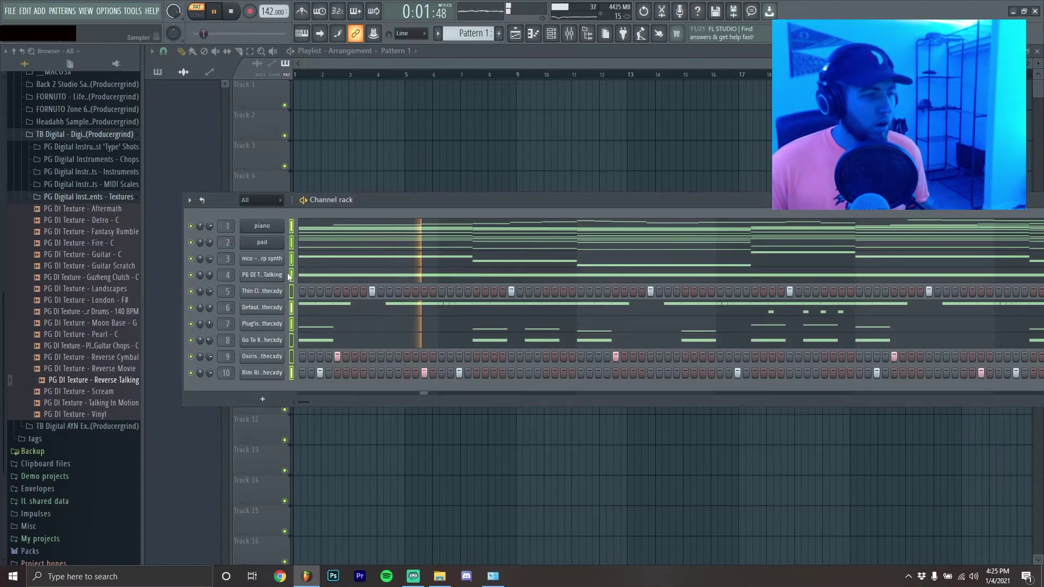
key("F6")
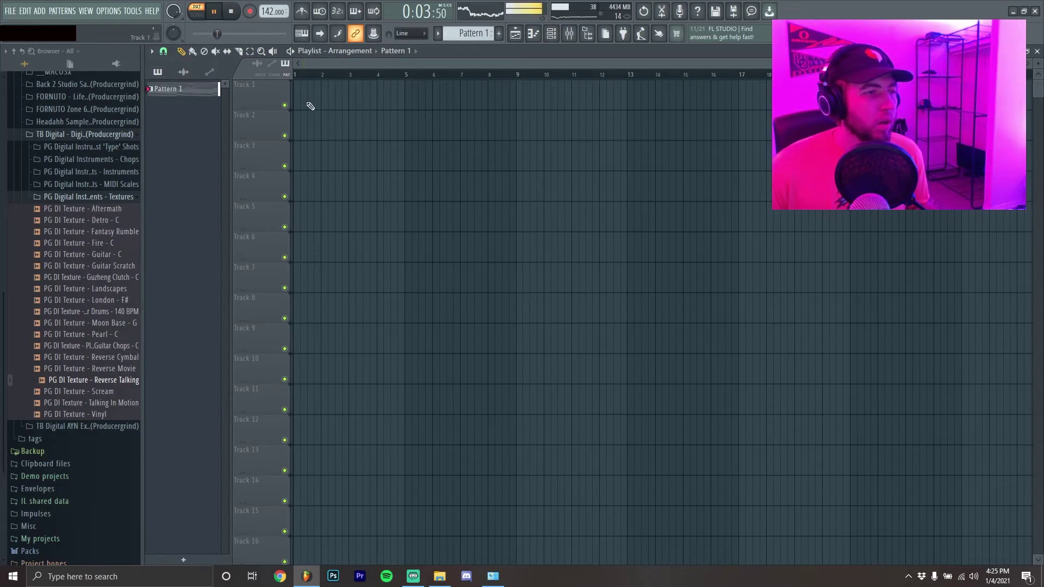
Step: Split Pattern 1 by channel into separate patterns
right_click(177, 91)
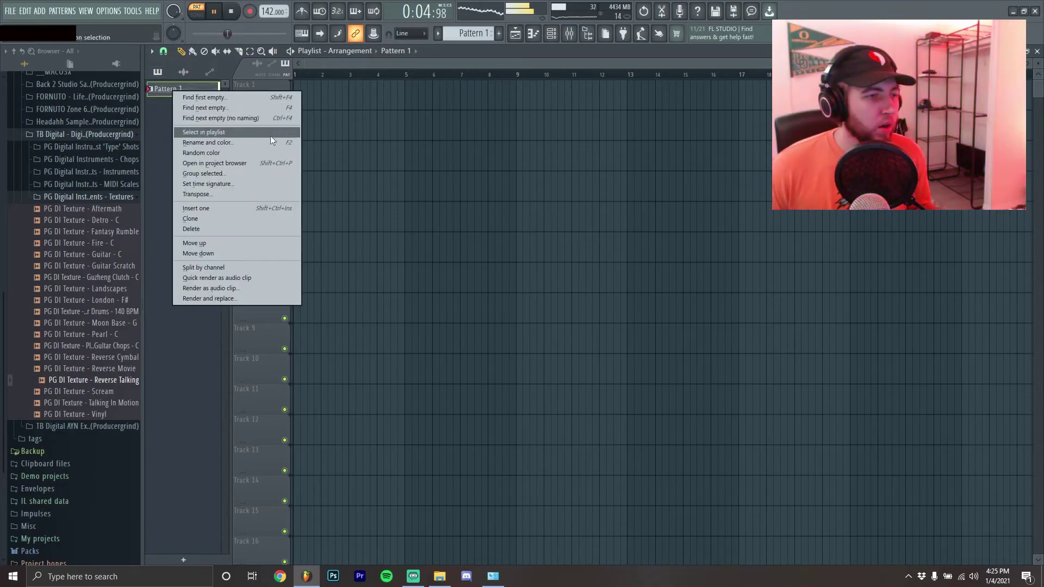
left_click(213, 266)
left_click(183, 241)
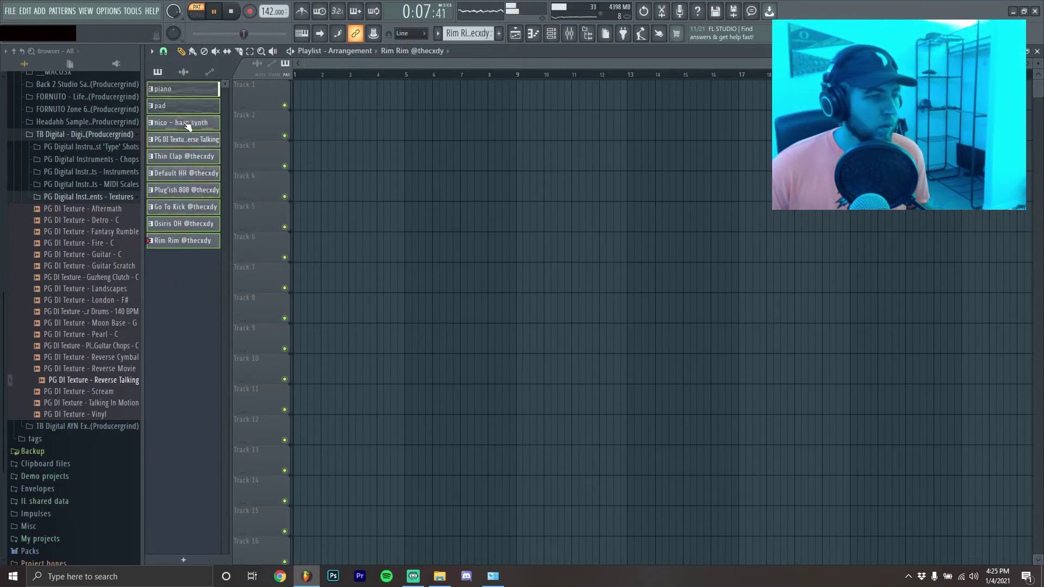
Step: Place the split patterns from bar 1 on playlist tracks 1 to 10 and make every clip eight bars long, including Osiris OH
left_click(190, 92)
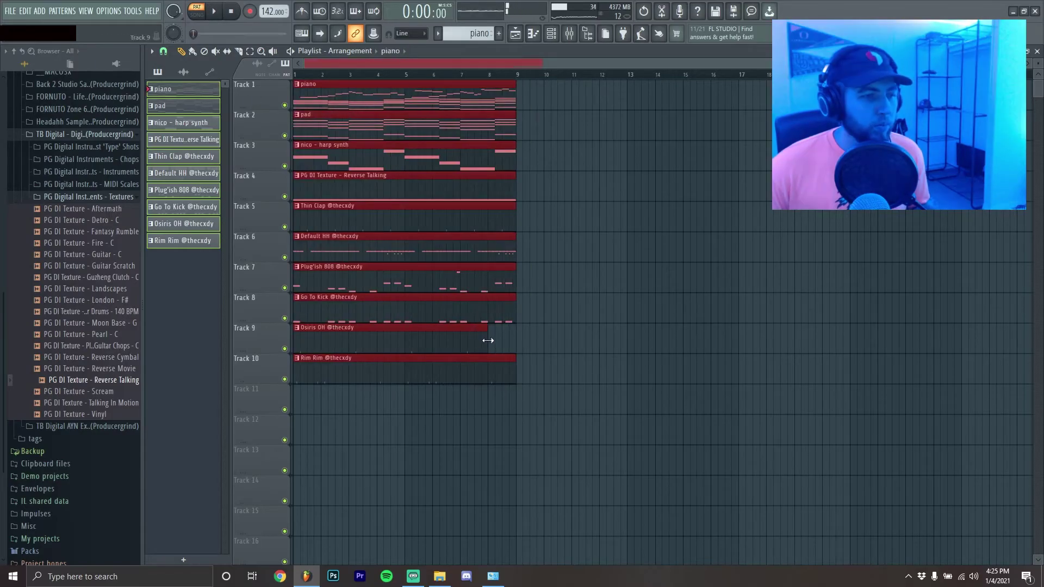
left_click_drag(488, 340, 513, 346)
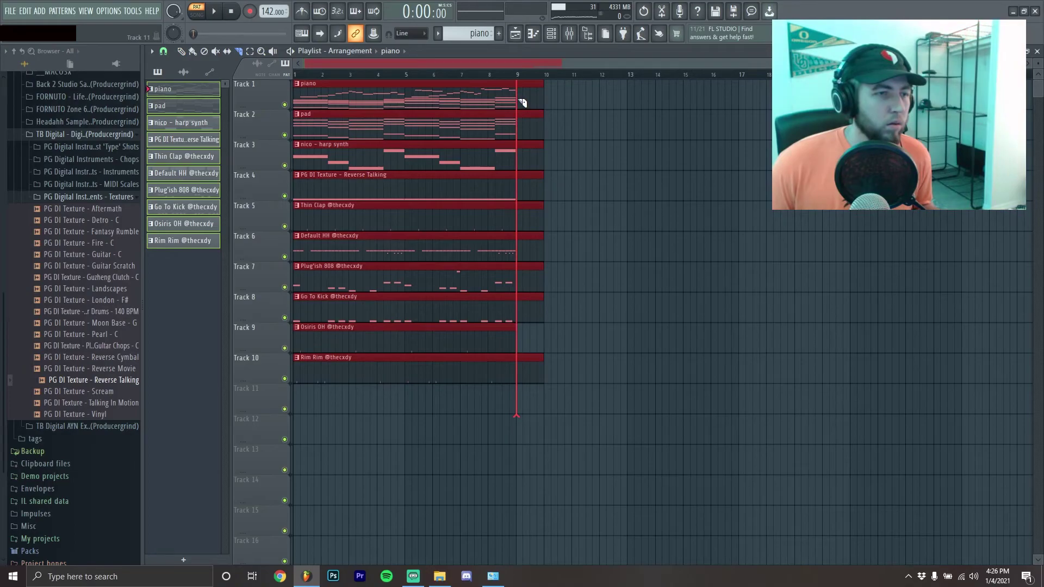
key("ctrl+z")
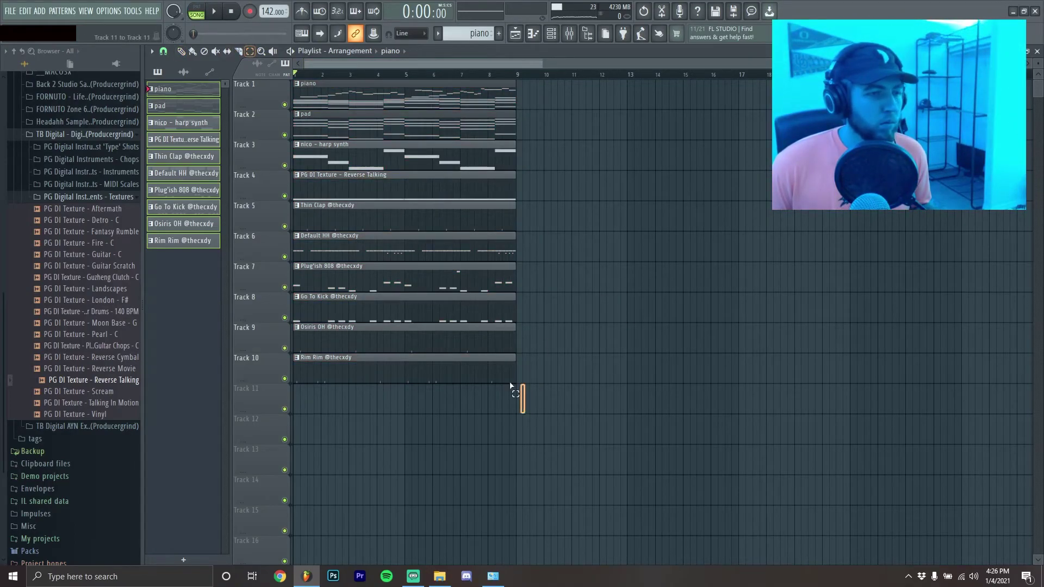
Step: Duplicate the eight-bar arrangement six times and remove the harp synth, 808 and drum clips from the first eight bars
key("ctrl+a")
scroll(726, 404, "down", 3)
key("ctrl+b")
key("ctrl+b")
key("ctrl+b")
key("ctrl+b")
key("ctrl+b")
key("ctrl+b")
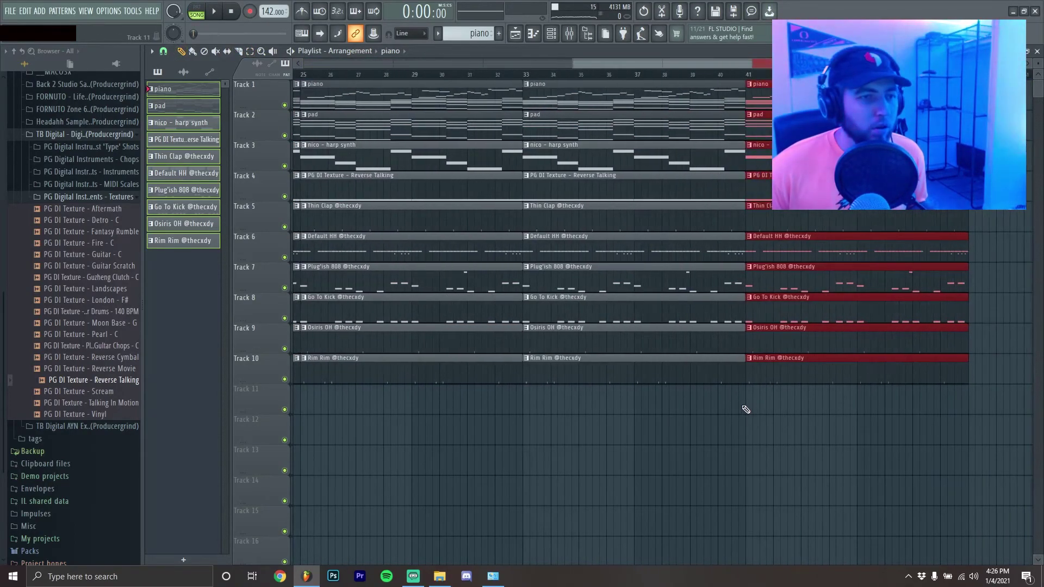
left_click_drag(362, 417, 325, 258)
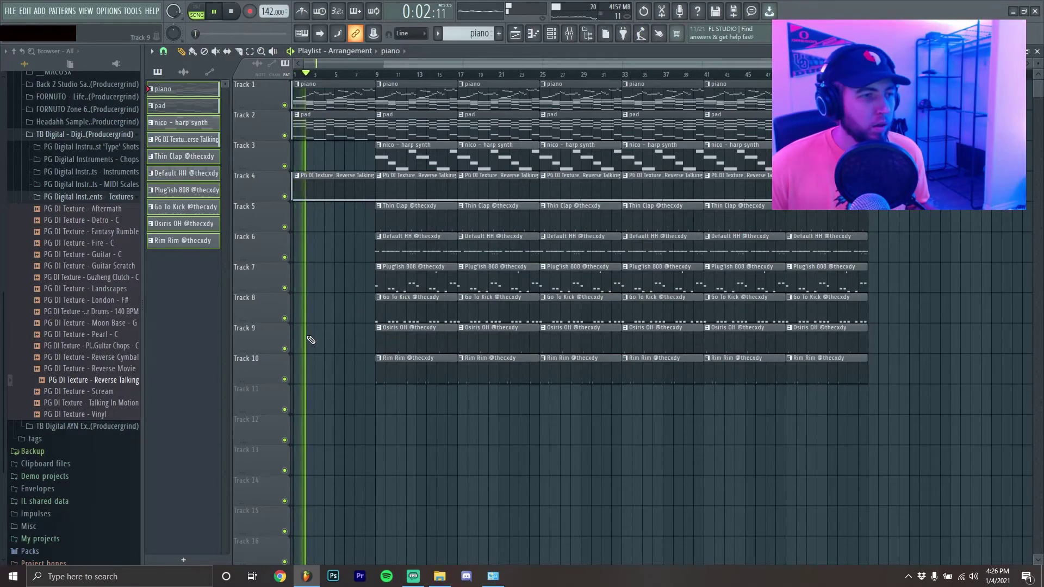
Step: Lower the talking insert's fader slightly in the mixer
key("F9")
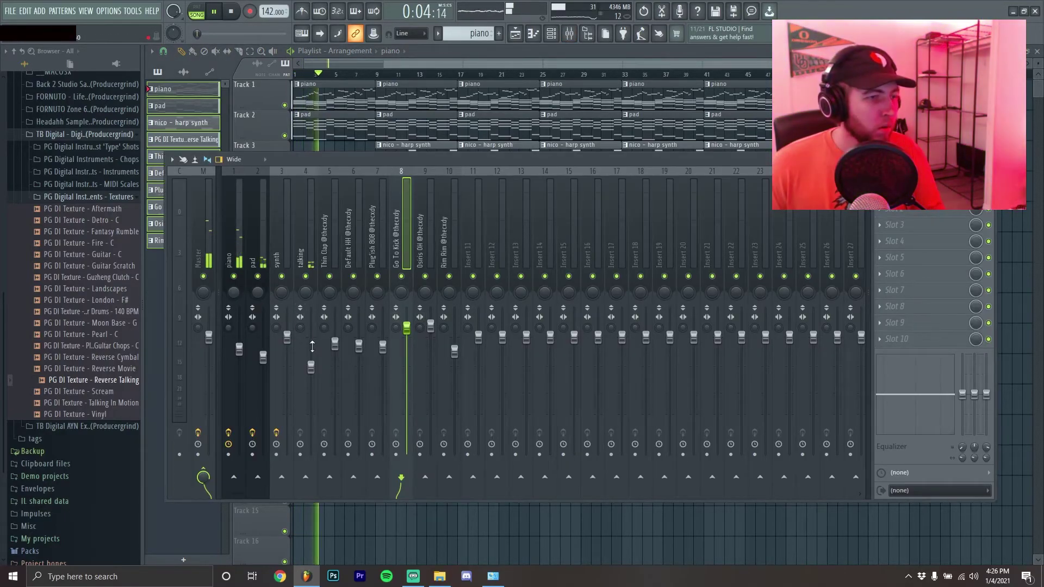
left_click(310, 367)
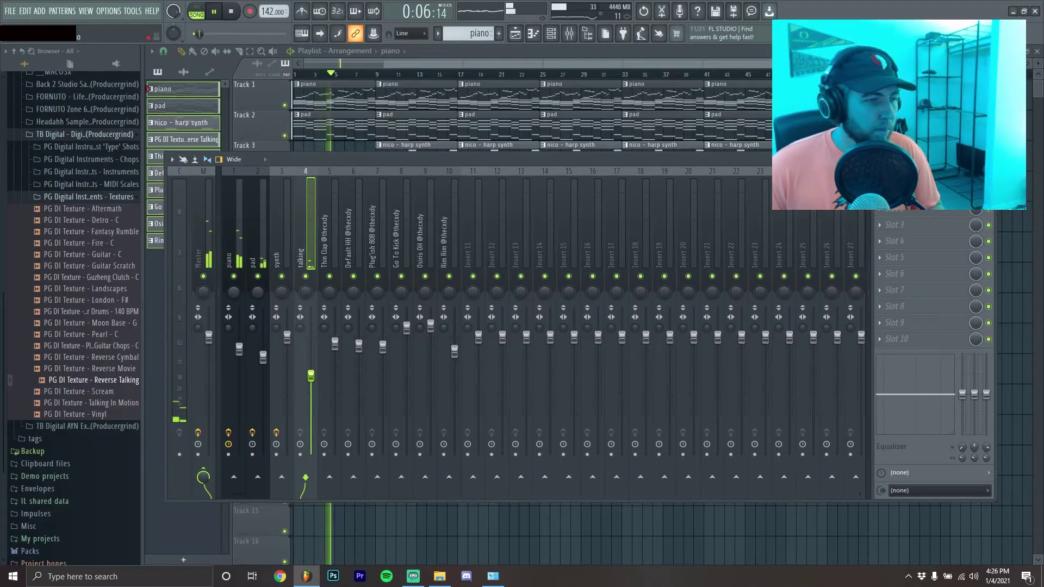
key("F9")
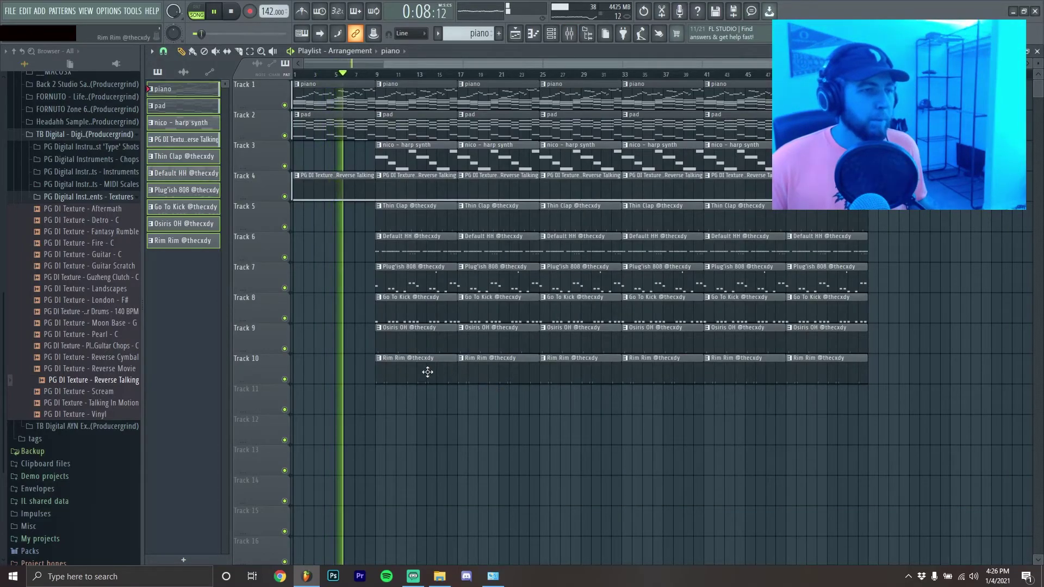
Step: Delete the pad and Reverse Talking clips from bars 25 to 40 and the harp synth clip from bars 33 to 40
scroll(307, 383, "up", 2, "ctrl")
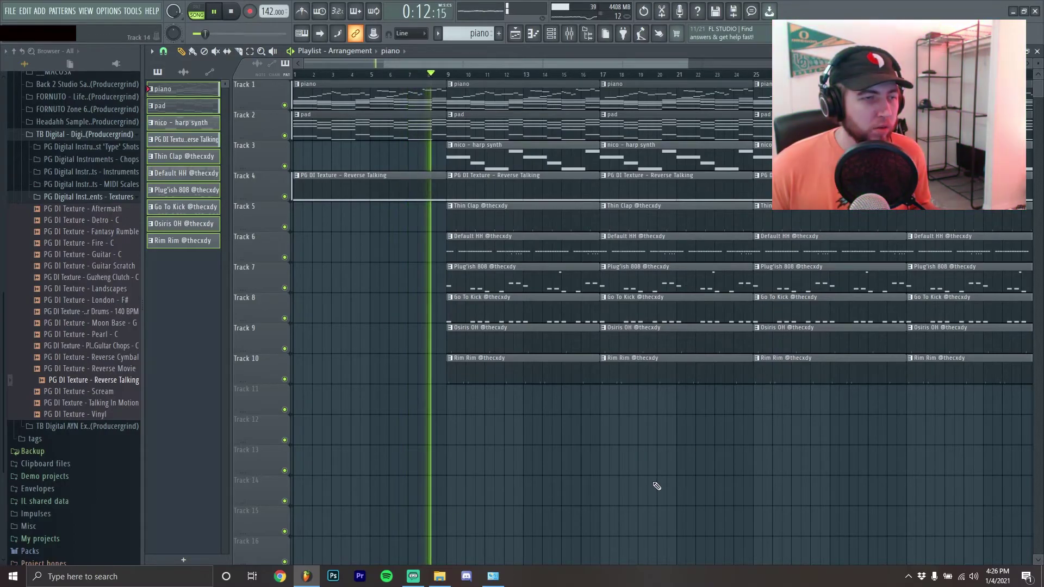
scroll(582, 460, "up", 1, "ctrl")
scroll(581, 460, "up", 1, "ctrl")
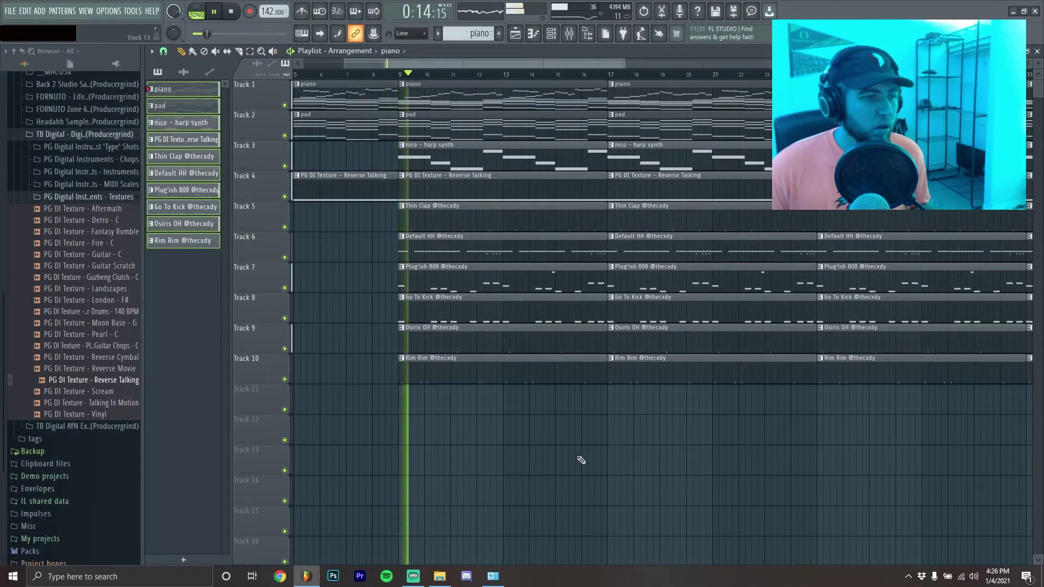
scroll(582, 460, "down", 2, "ctrl")
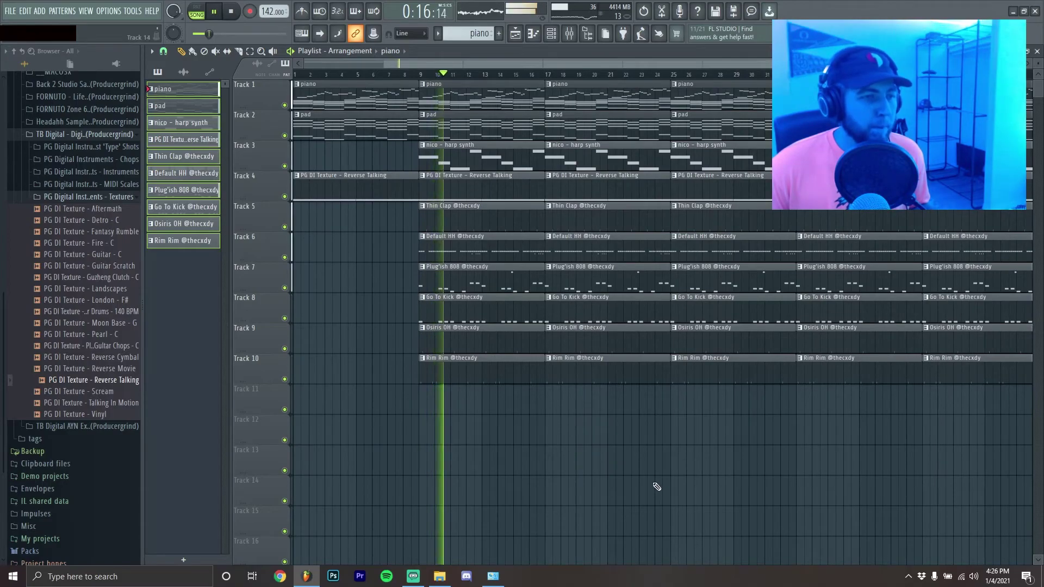
scroll(691, 440, "down", 2, "ctrl")
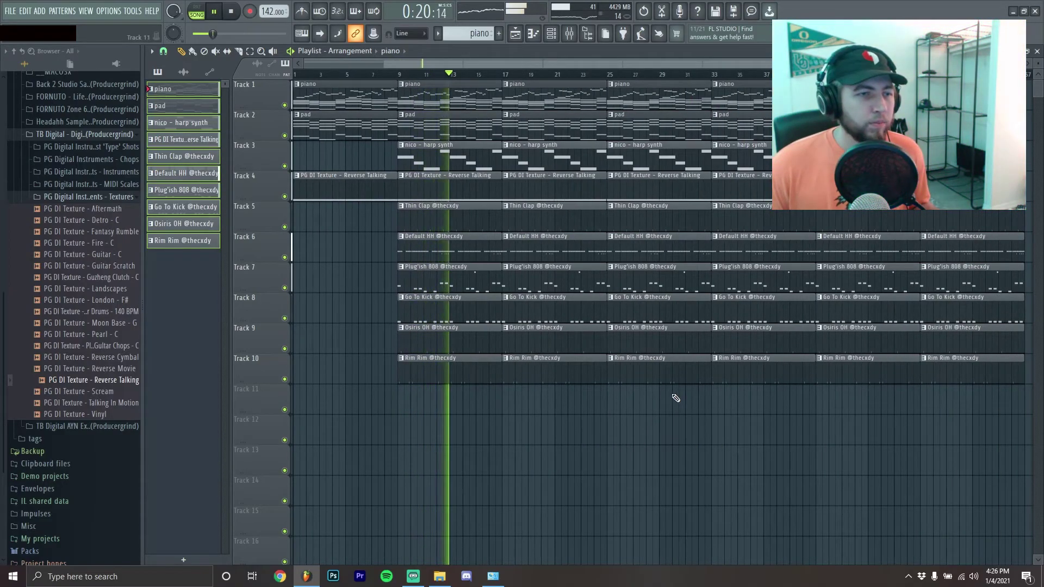
right_click(653, 125)
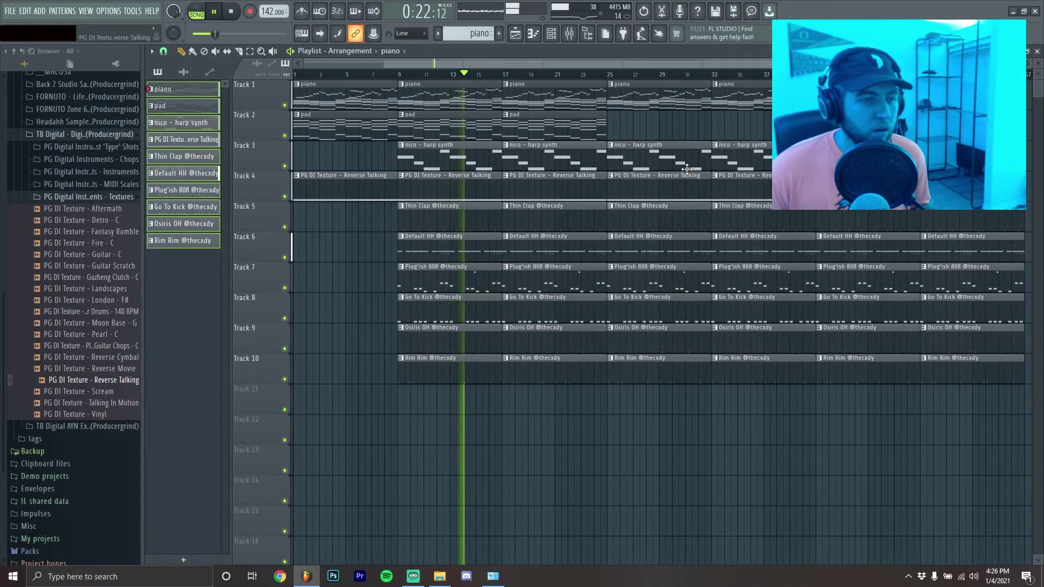
right_click(684, 188)
right_click(724, 188)
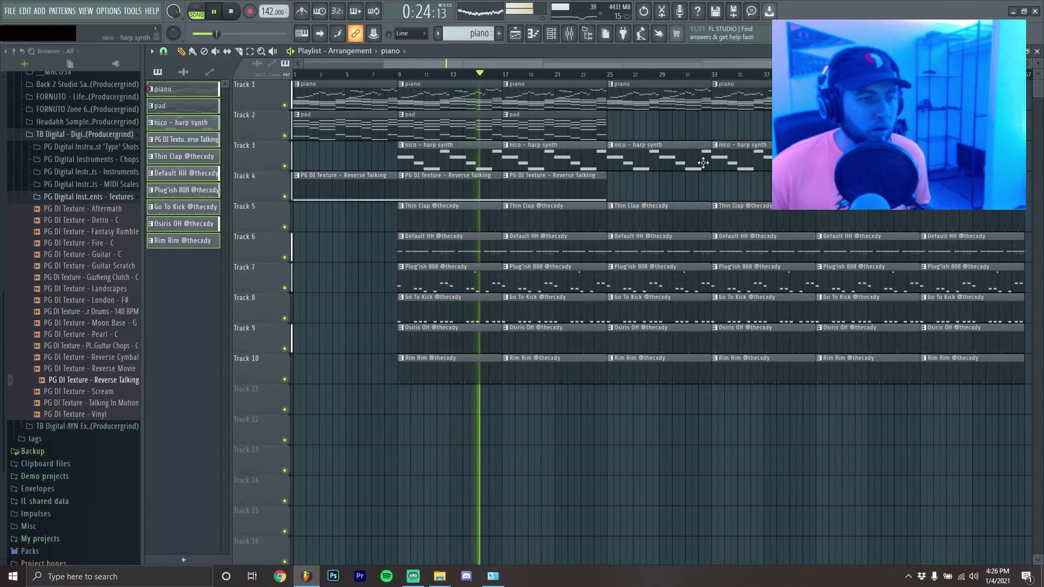
right_click(724, 158)
Step: Shorten the Default HH, Plug'ish 808 and Go To Kick clips that end at bar 25 by about half a bar
scroll(636, 287, "up", 4)
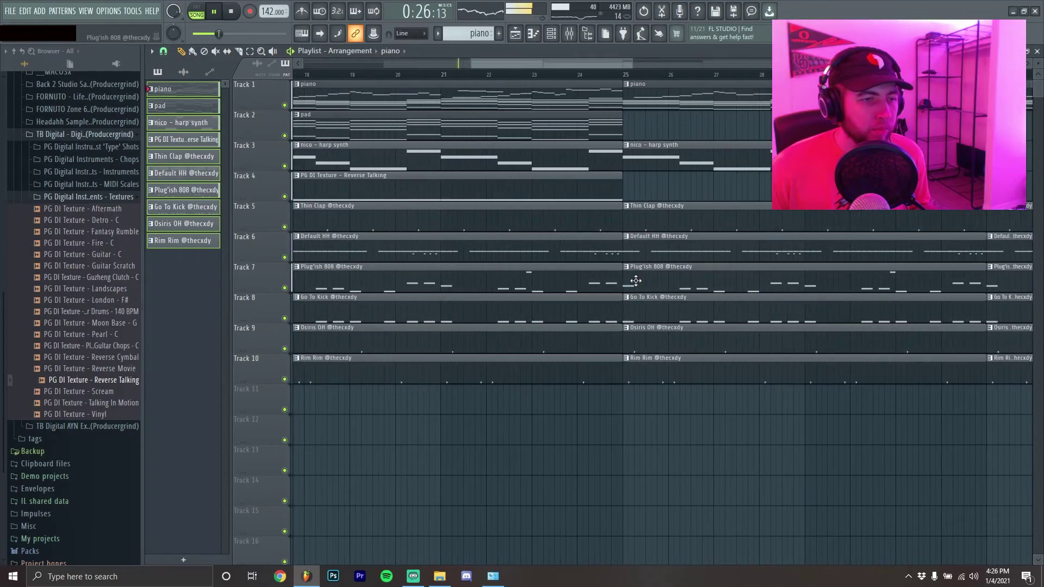
left_click_drag(621, 279, 599, 280)
left_click_drag(621, 316, 594, 319)
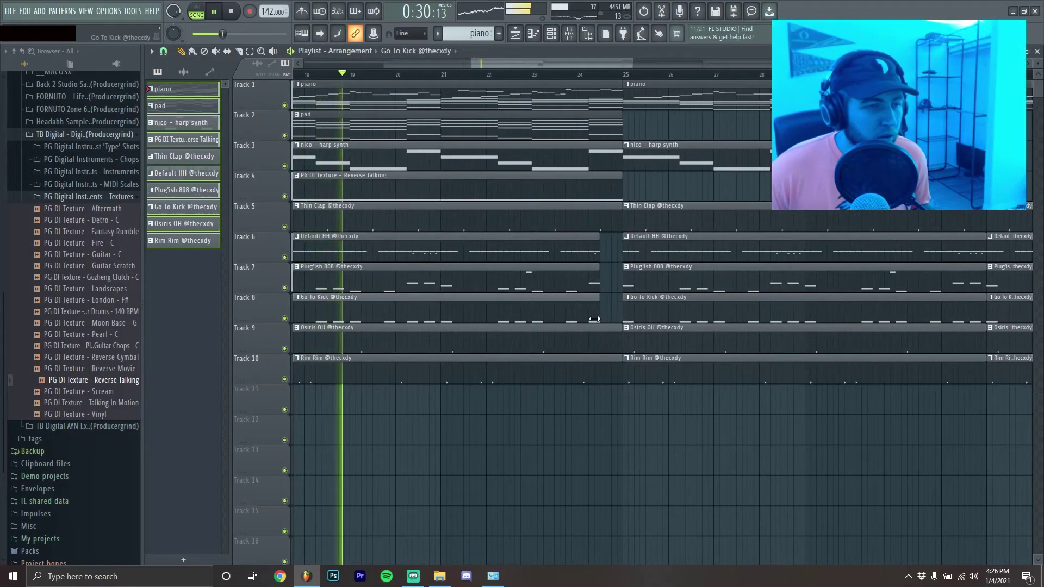
Step: Delete the Rim Rim clip at bar 25 and the Osiris OH and Go To Kick clips at bar 33
scroll(707, 435, "down", 4)
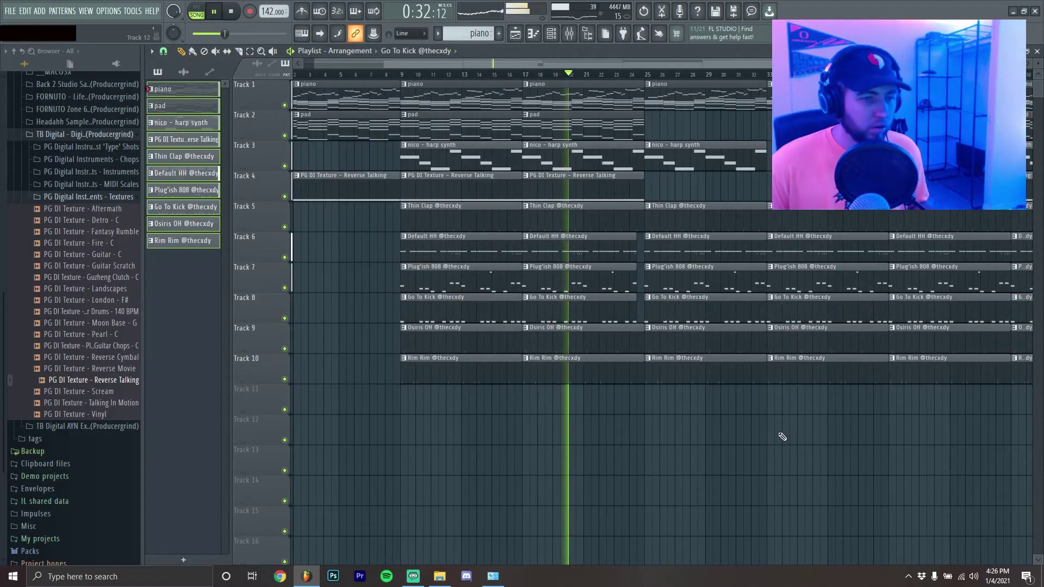
right_click(699, 374)
right_click(807, 348)
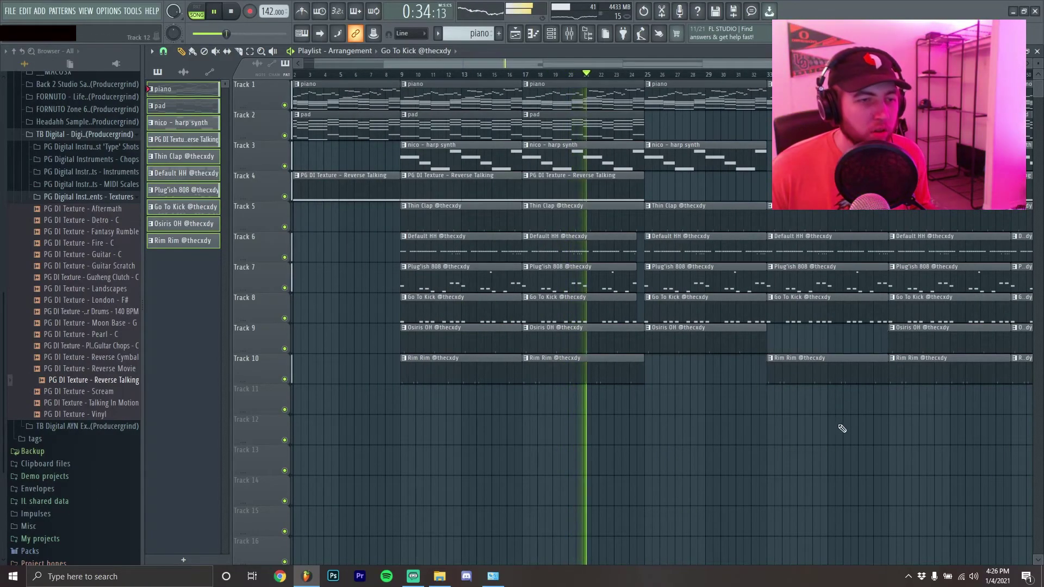
right_click(837, 315)
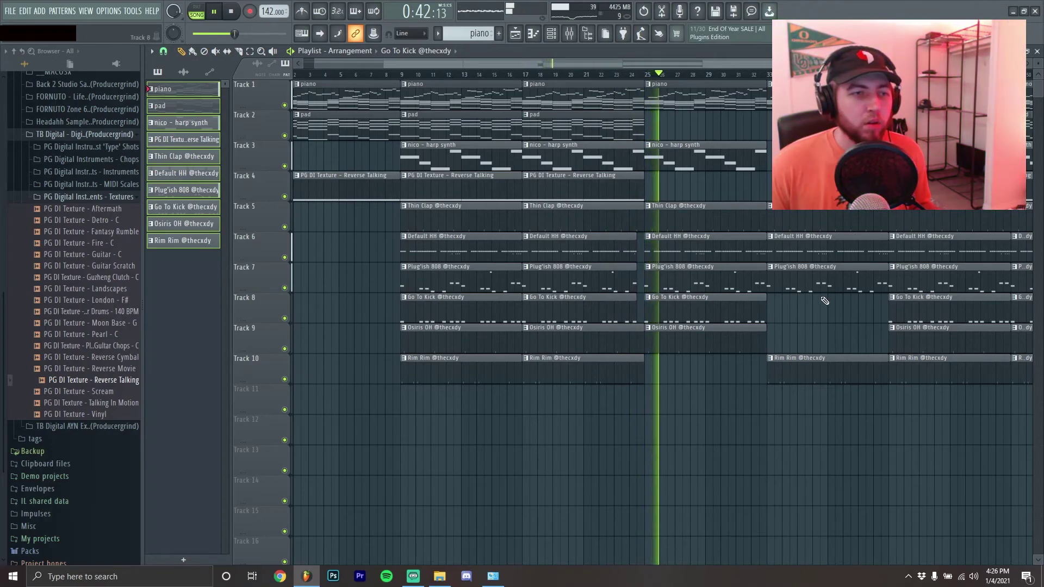
scroll(771, 474, "down", 2)
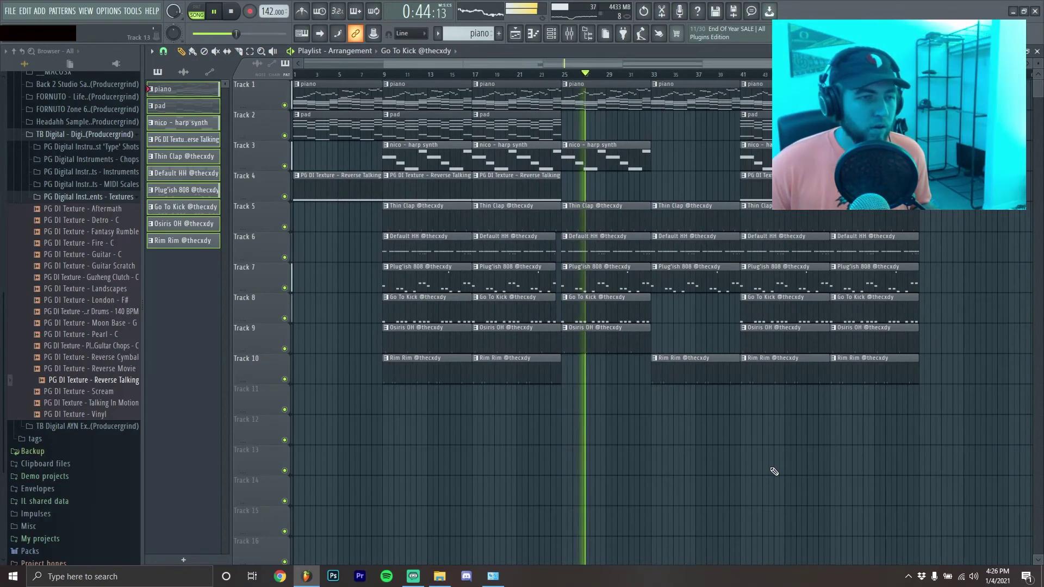
scroll(724, 489, "up", 2)
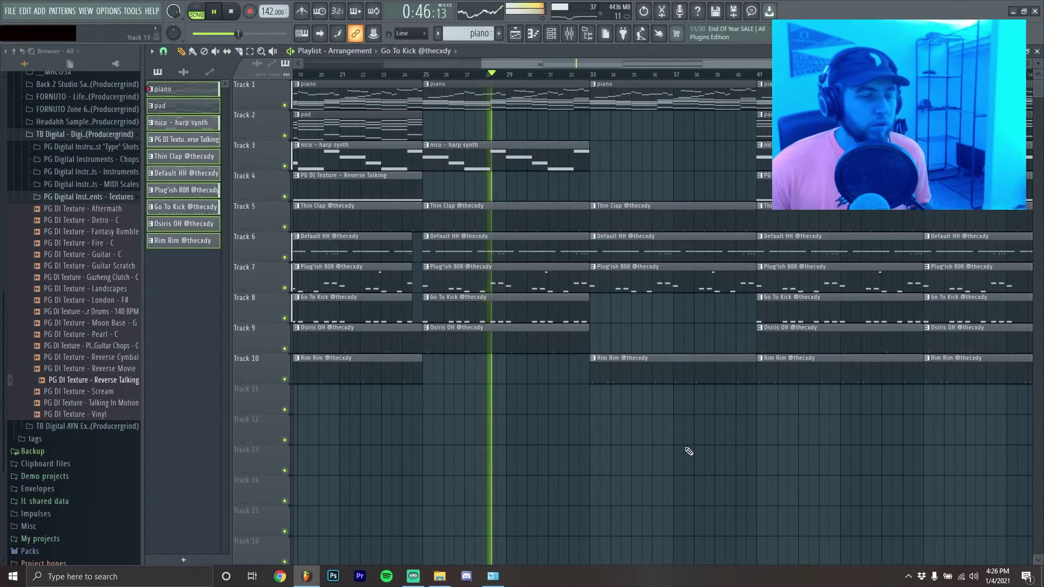
Step: Trim the start of the bar 25 Default HH clip to bar 29 and play the section from about bar 22
left_click_drag(424, 250, 511, 268)
key("space")
key("space")
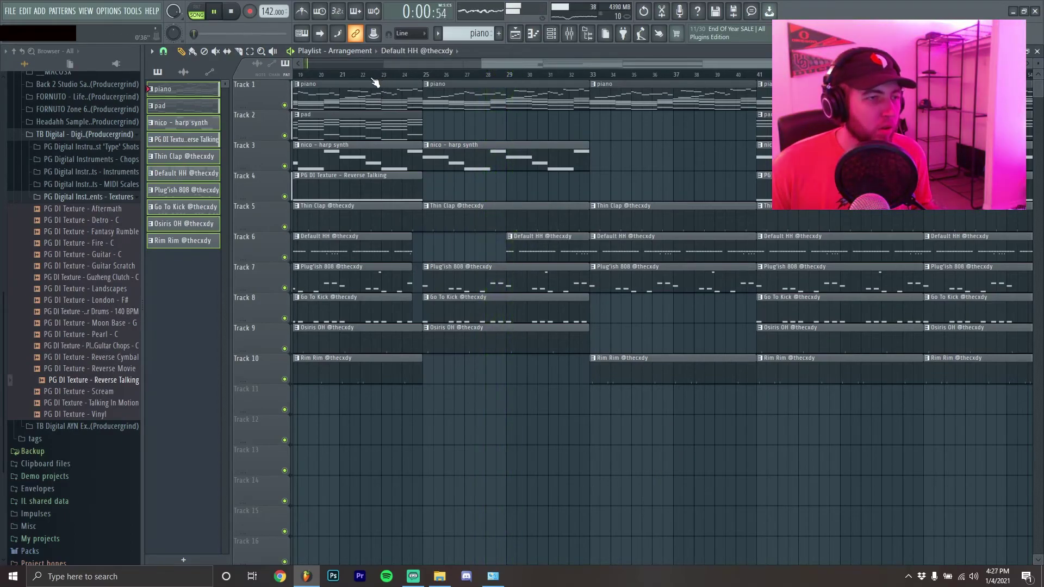
left_click(373, 77)
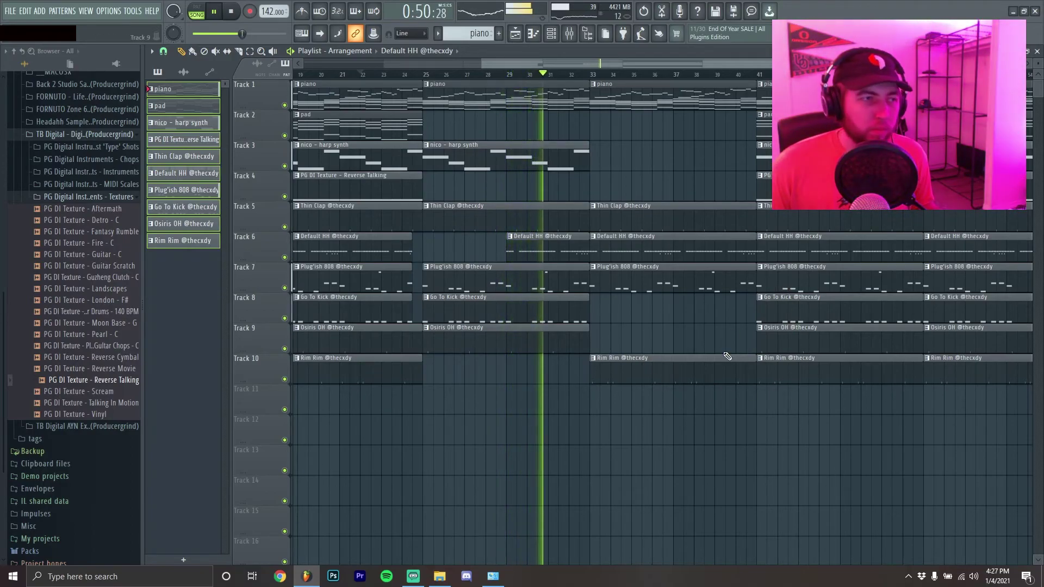
scroll(602, 348, "down", 3)
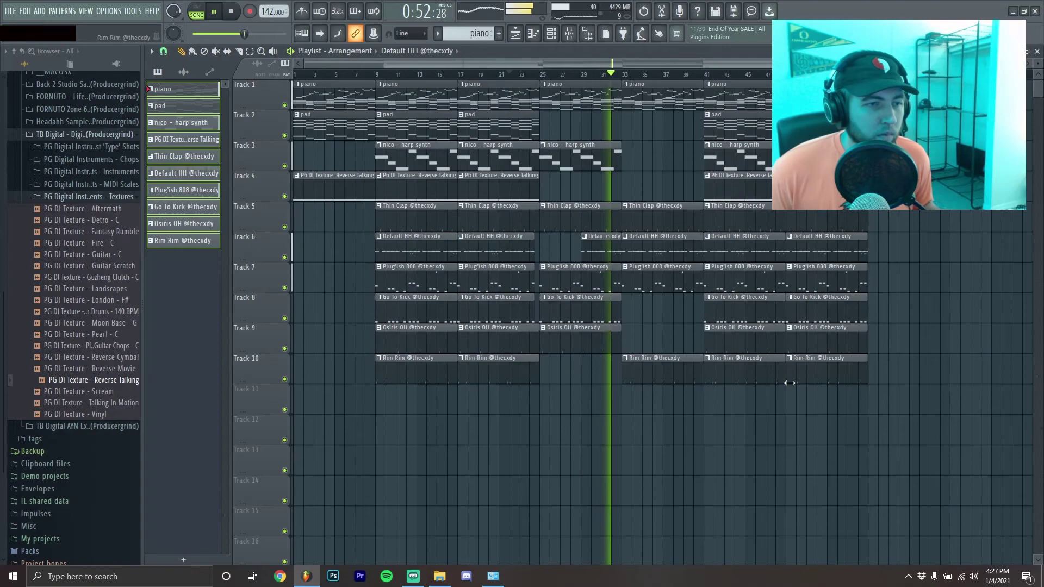
Step: Delete the harp synth and all drum and 808 clips between bars 41 and 49
scroll(833, 435, "up", 3)
right_click(615, 212)
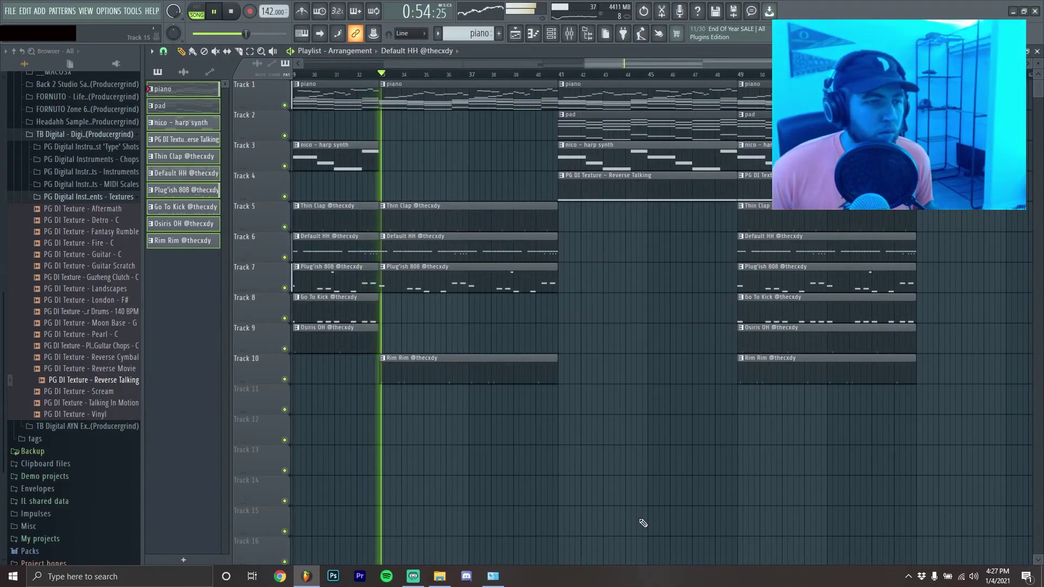
right_click(628, 157)
scroll(636, 131, "down", 3)
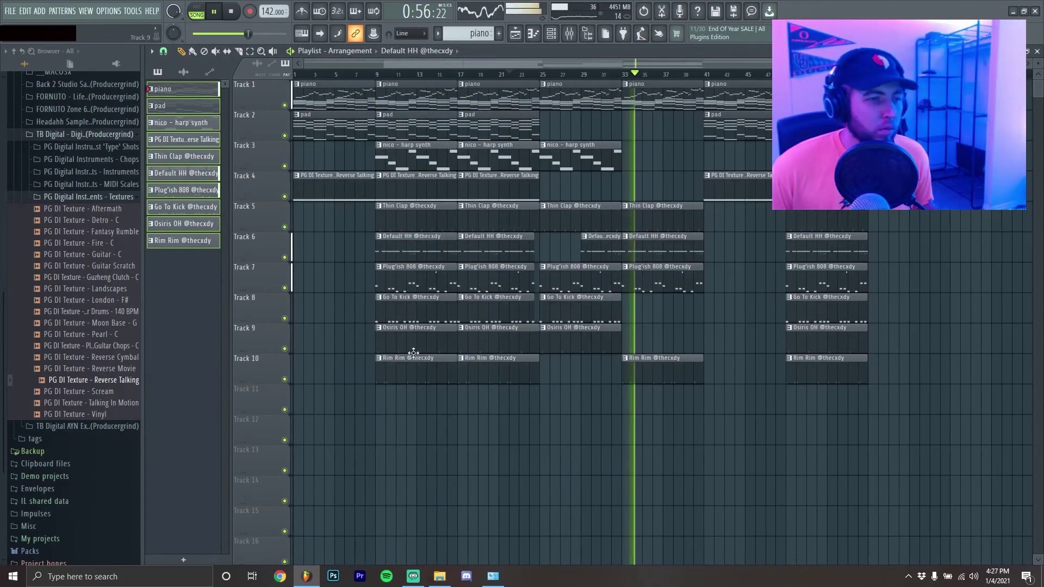
Step: Shorten the Default HH, Plug'ish 808 and Rim Rim clips that end at bar 41 by about half a bar
scroll(876, 430, "up", 6)
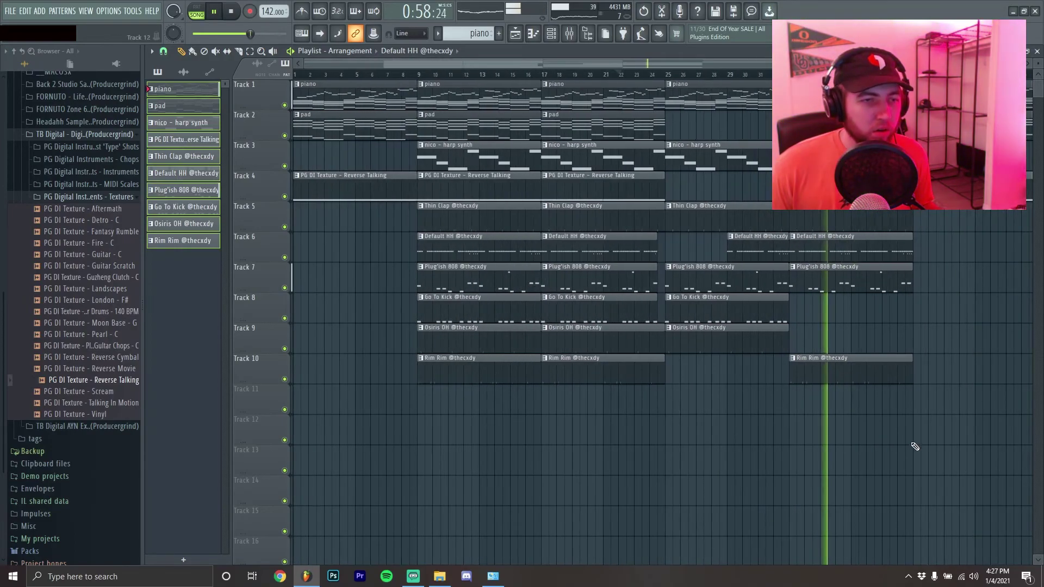
left_click_drag(672, 254, 633, 277)
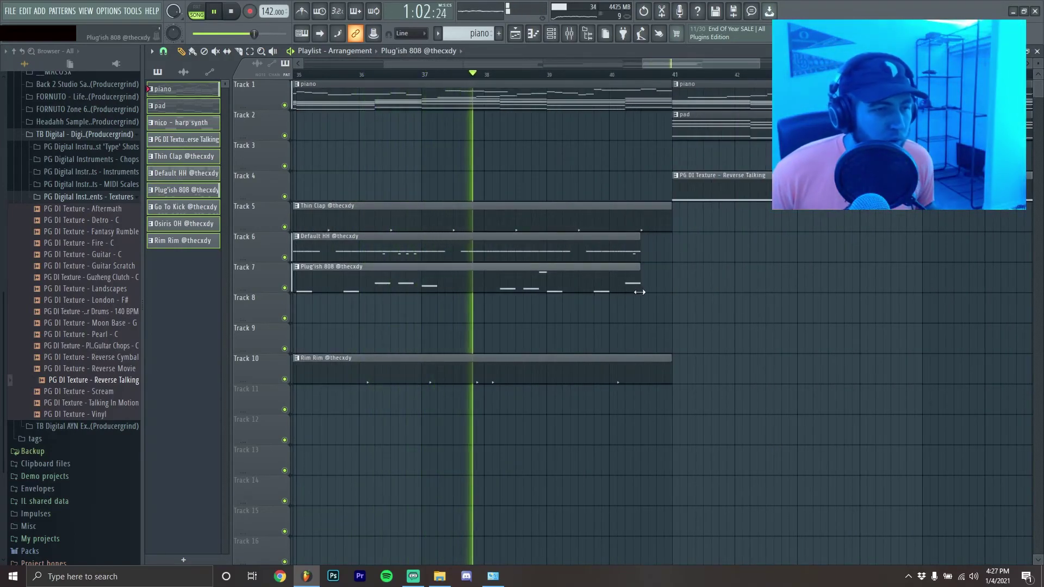
left_click_drag(671, 381, 644, 382)
scroll(691, 402, "down", 4)
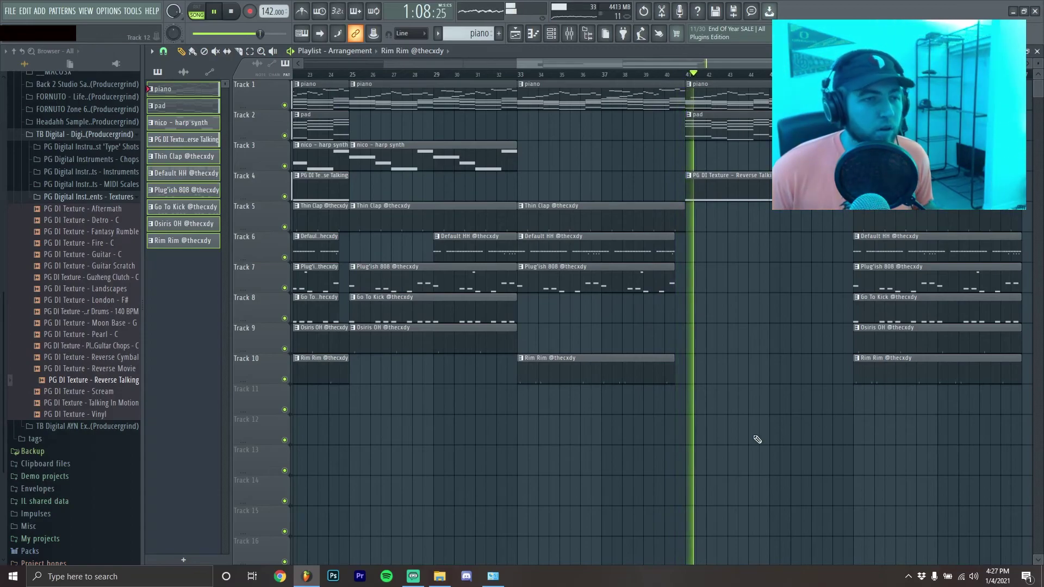
Step: Collapse the ProducerGrind folders in the browser and open the FX folder of the Cxdy - Reddit drum kit
scroll(850, 472, "down", 3)
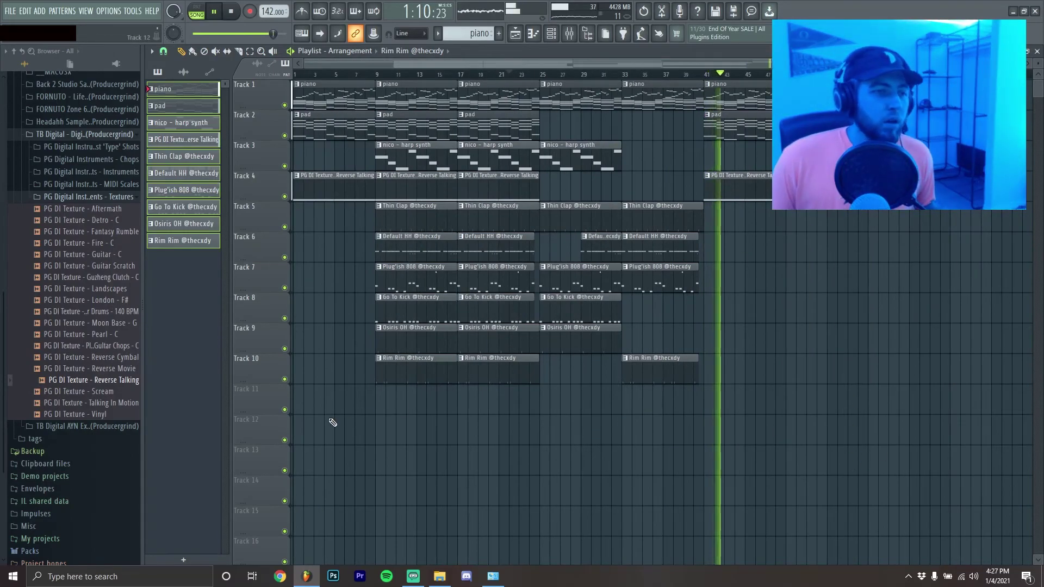
scroll(327, 421, "up", 1)
left_click(69, 198)
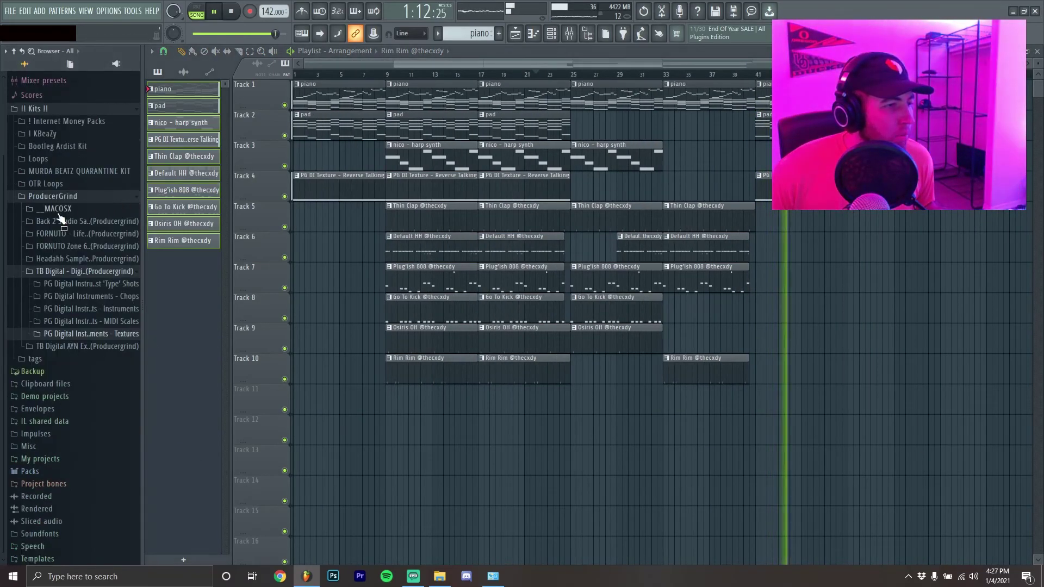
left_click(68, 198)
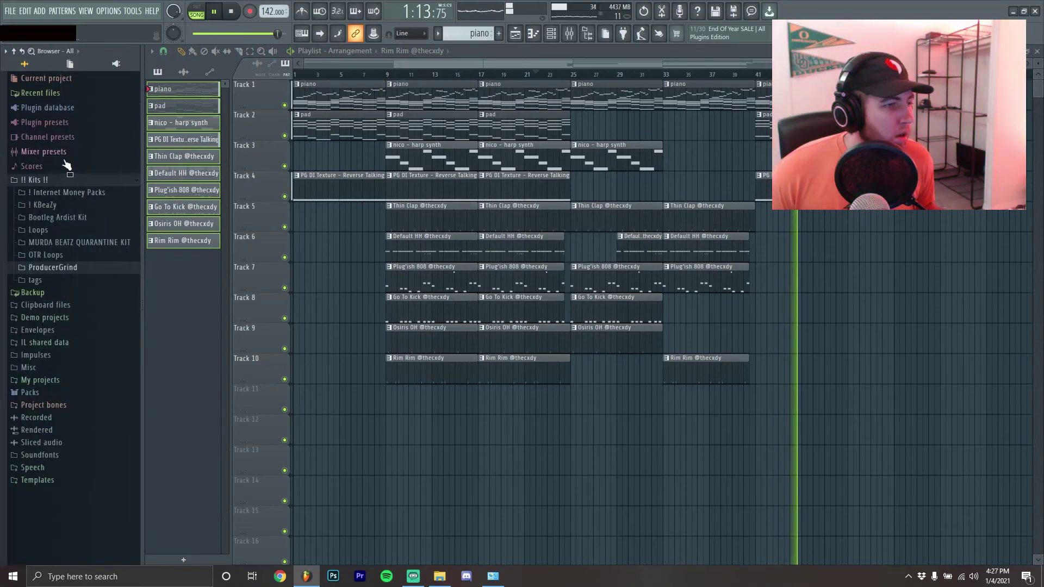
left_click(64, 193)
left_click(64, 233)
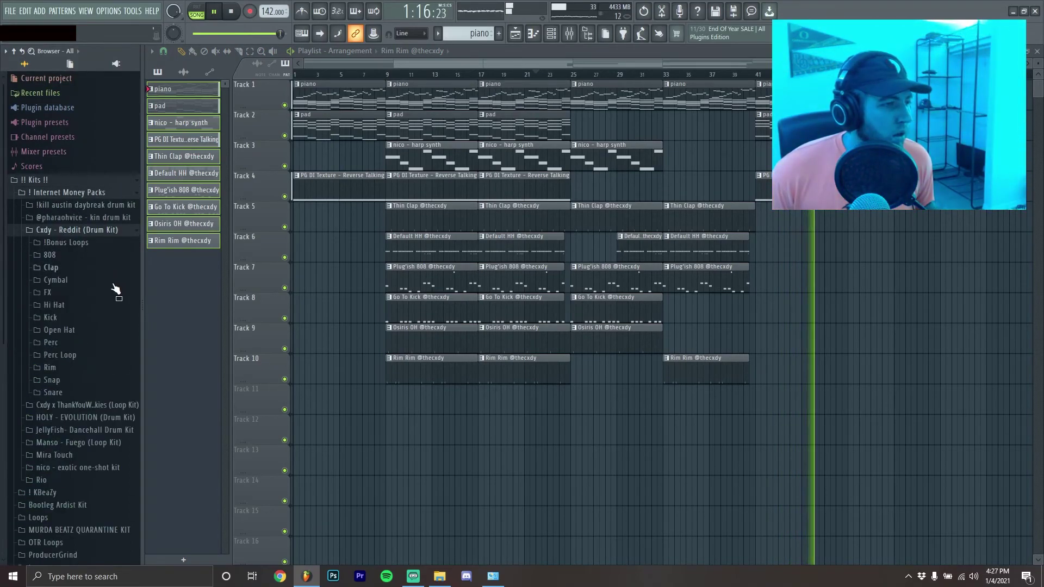
left_click(55, 292)
Step: Add the Basic Riser sample to Track 11 just before the drums enter at bar 9
scroll(317, 452, "up", 2)
scroll(317, 452, "up", 2)
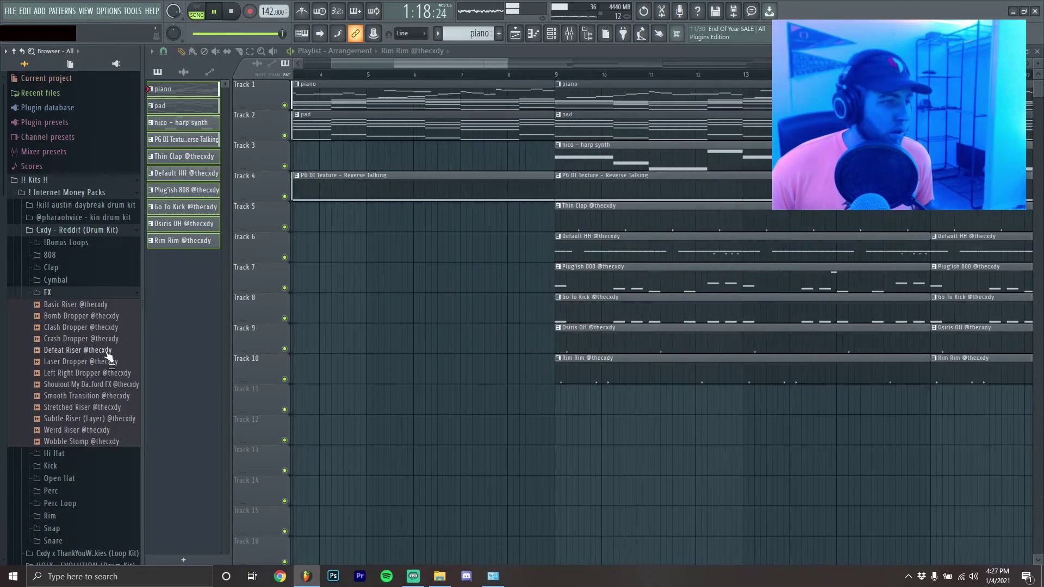
left_click_drag(76, 300, 526, 399)
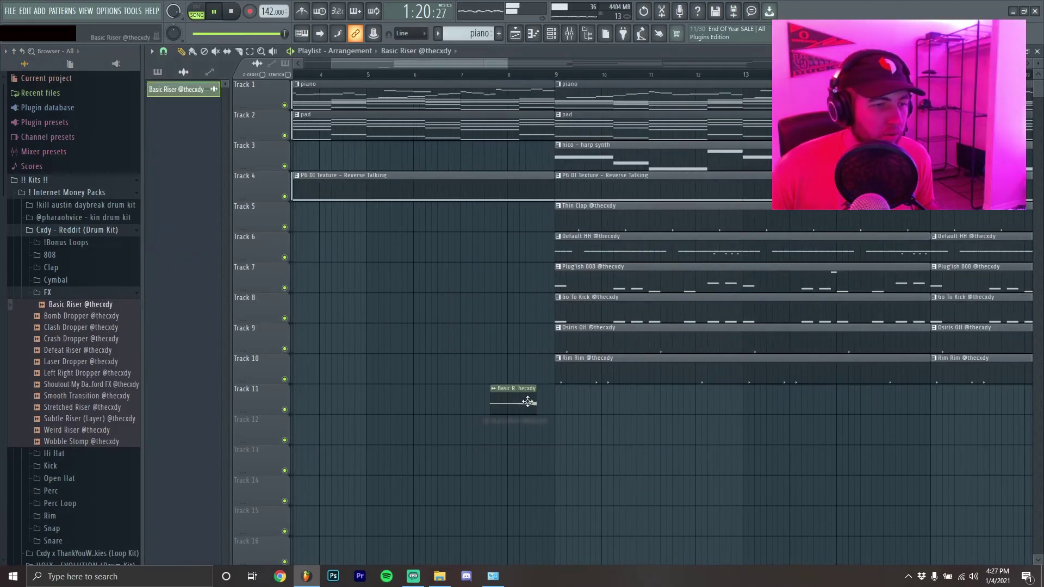
Step: Route the Basic Riser to mixer insert 11 and lower that insert's fader
double_click(546, 407)
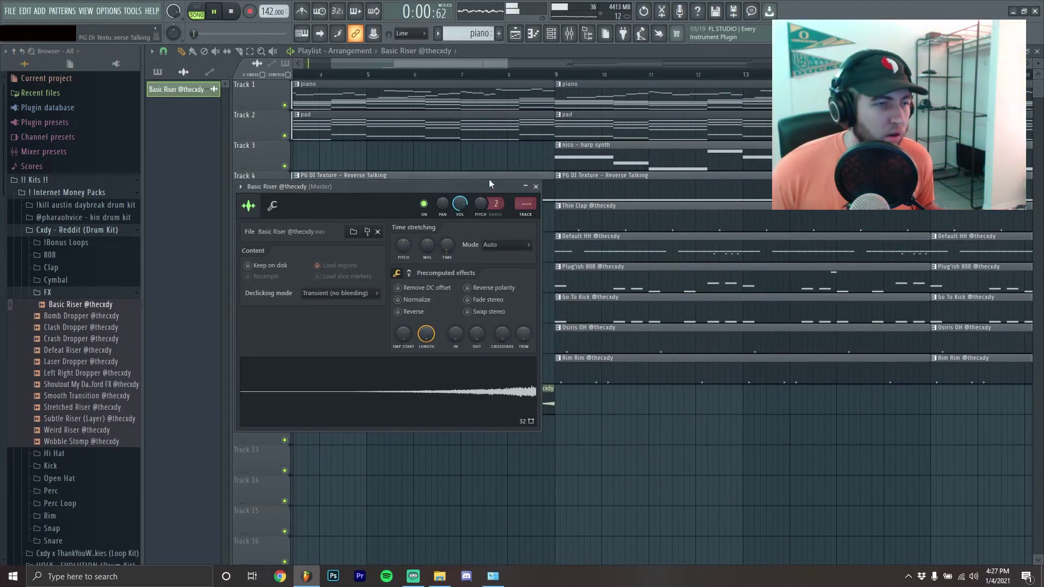
left_click(530, 216)
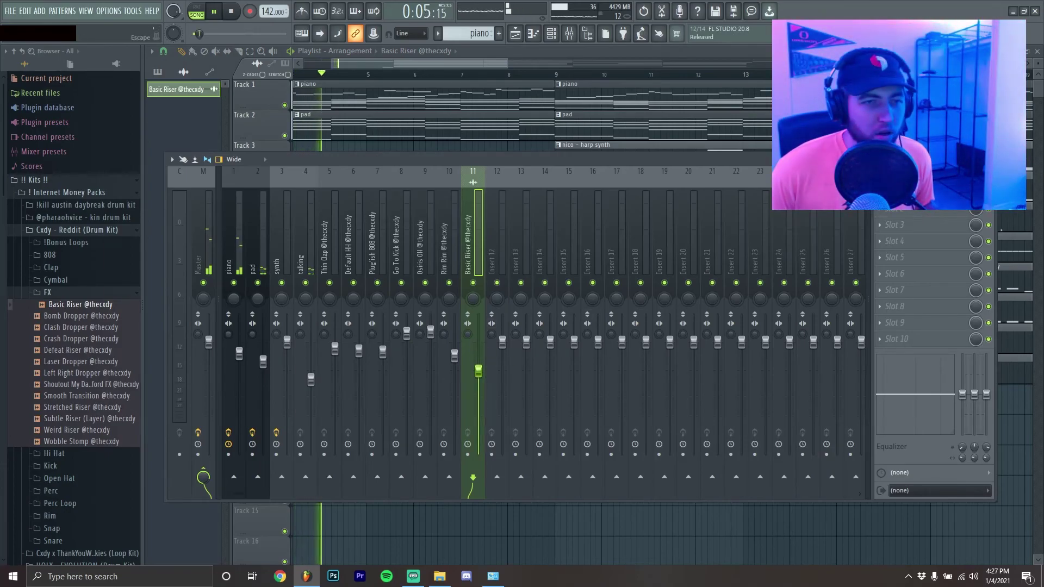
left_click(991, 160)
left_click(544, 187)
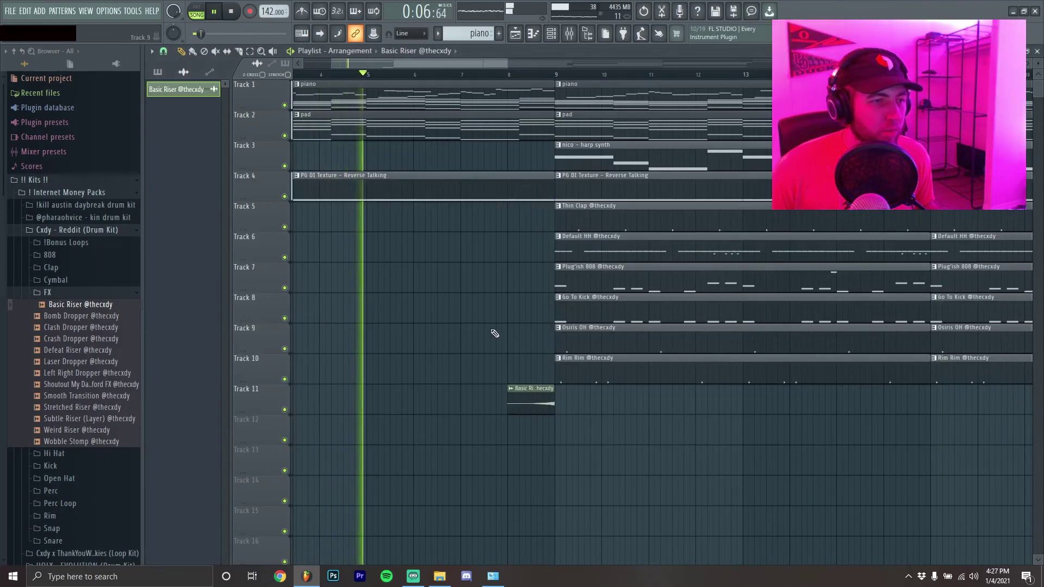
Step: Audition the Bomb Dropper sample and collapse the FX folder
left_click(91, 317)
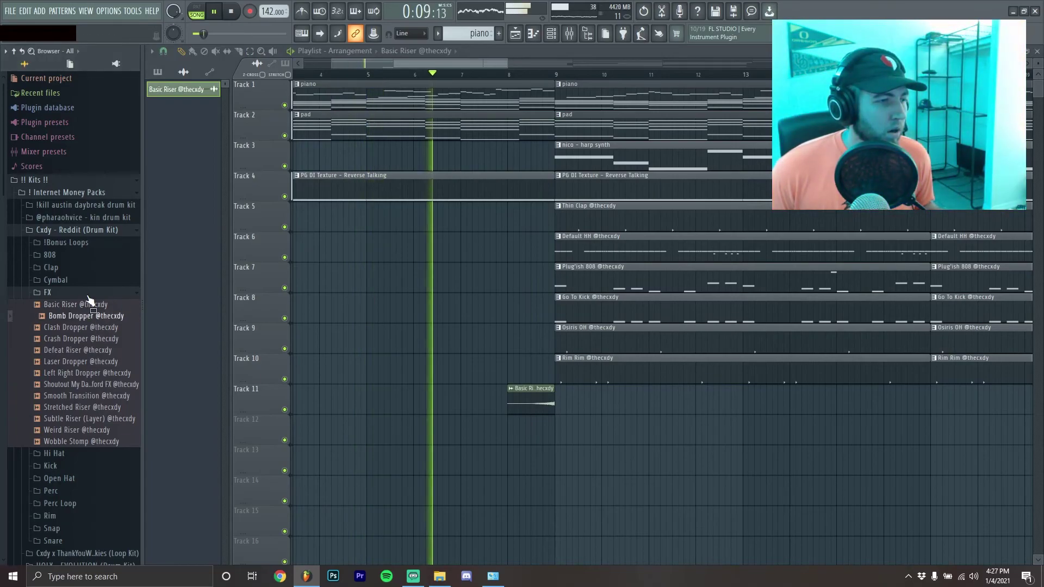
left_click(86, 294)
scroll(506, 462, "down", 4)
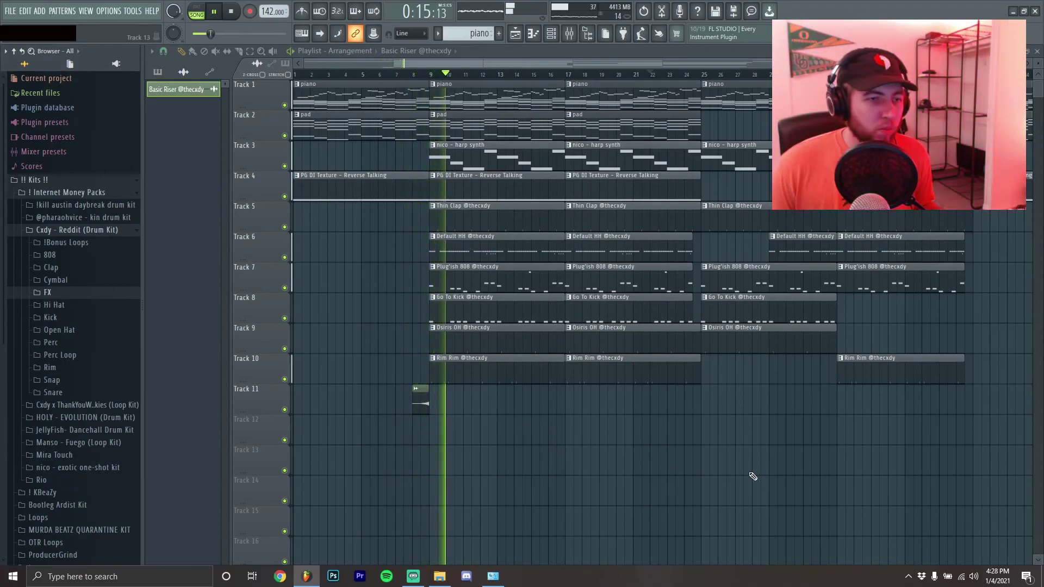
scroll(696, 457, "down", 3)
left_click(831, 389)
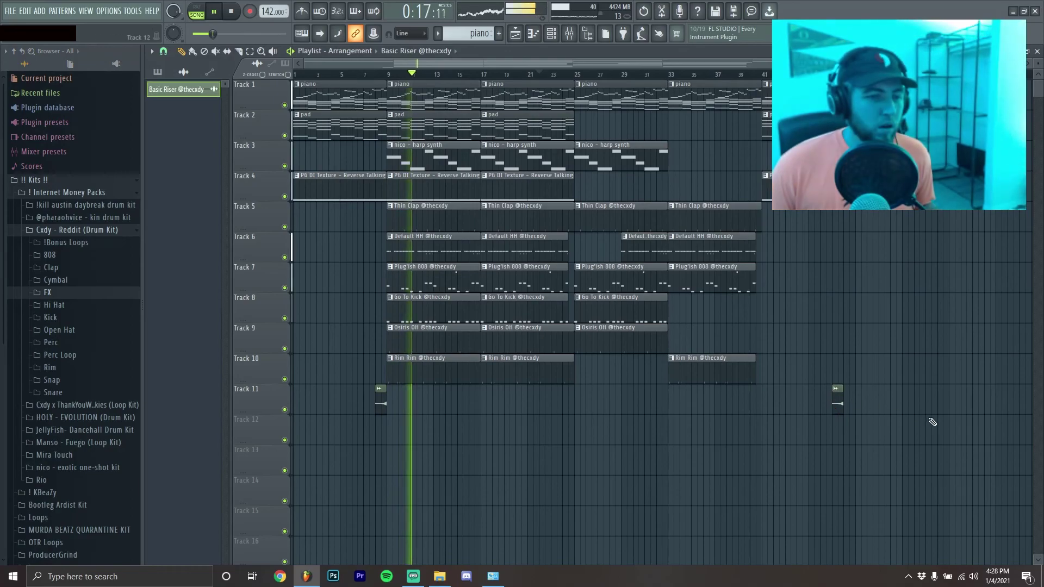
Step: Select all clips from bar 9 up to bar 49 and duplicate the block twice, starting at bars 49 and 89
left_click_drag(862, 505, 434, 78)
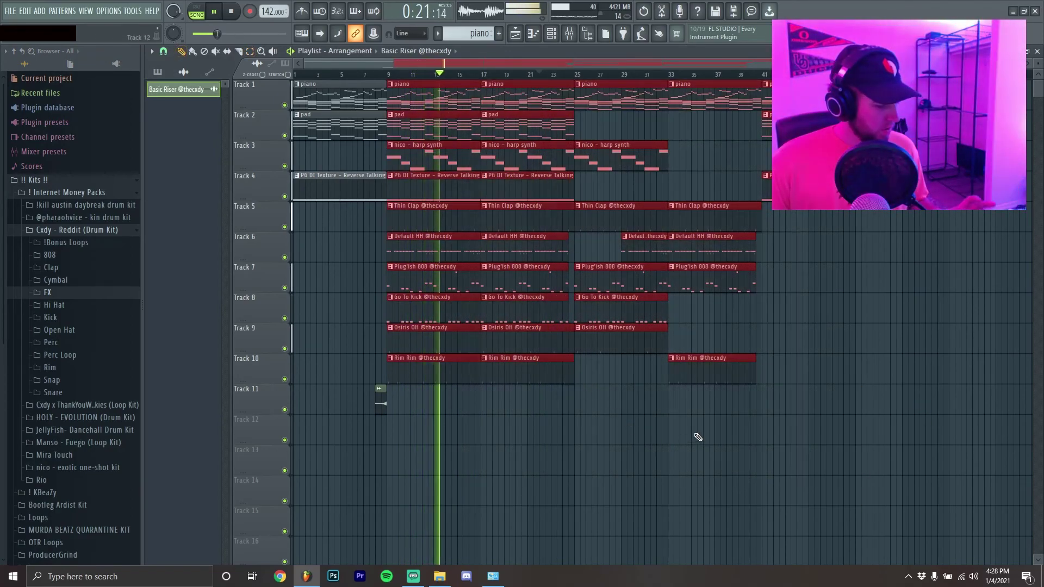
key("ctrl+b")
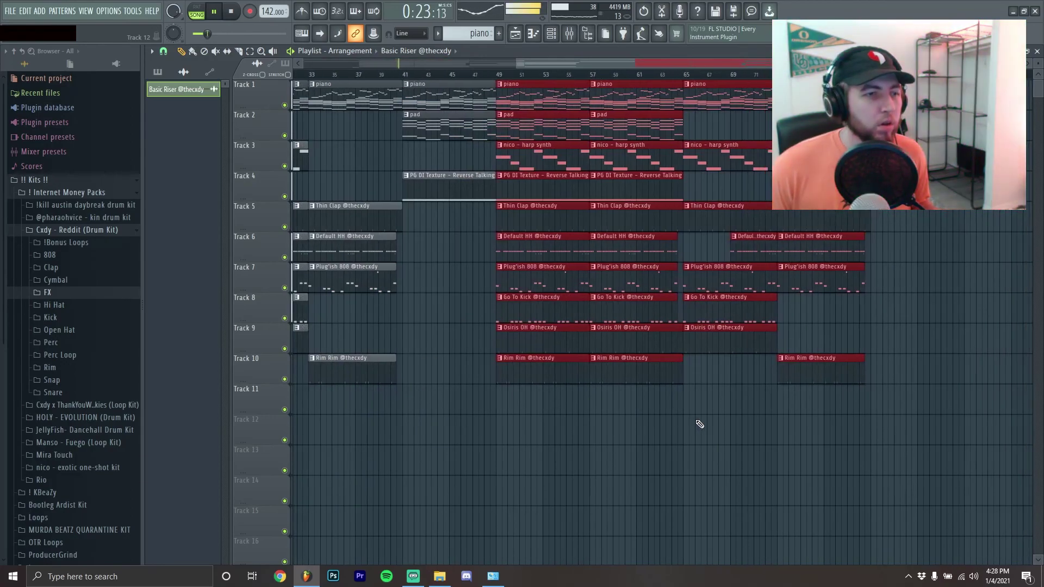
key("ctrl+b")
scroll(606, 417, "down", 3)
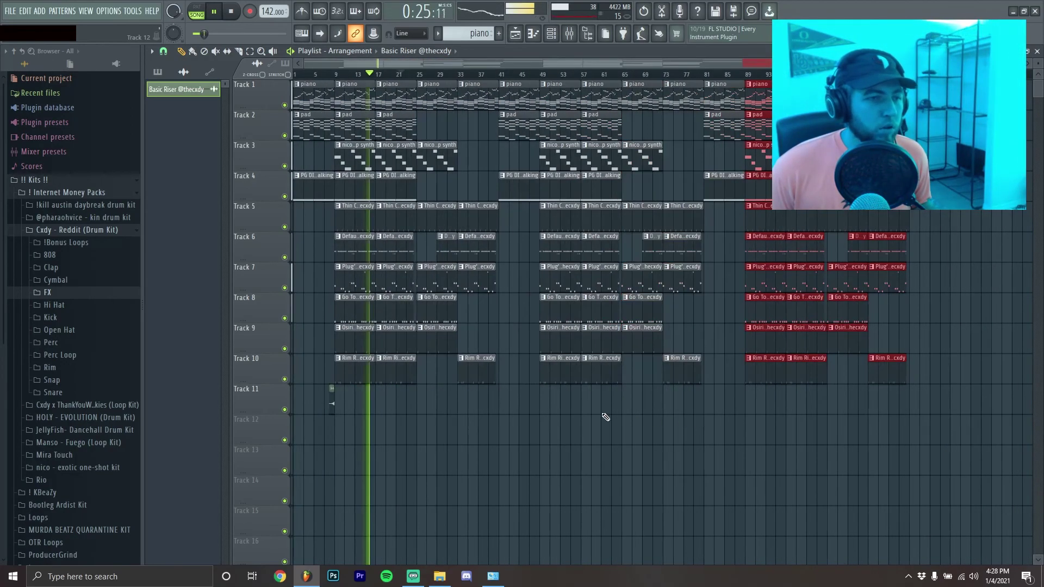
Step: Delete the drum and 808 clips from bar 105 onward in the last repeated section
right_click(851, 337)
right_click(855, 307)
right_click(858, 277)
right_click(860, 249)
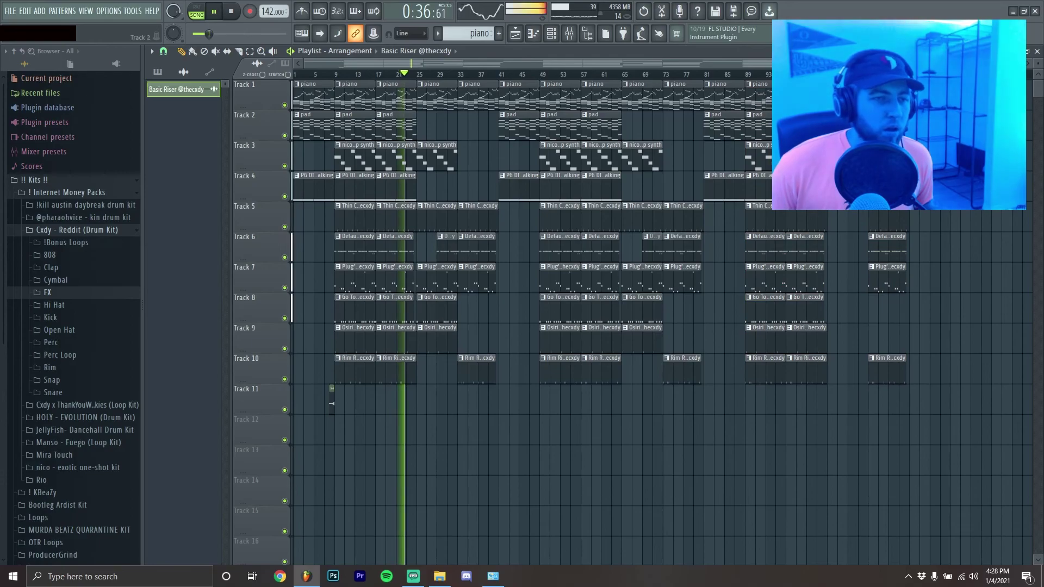
right_click(892, 266)
right_click(892, 364)
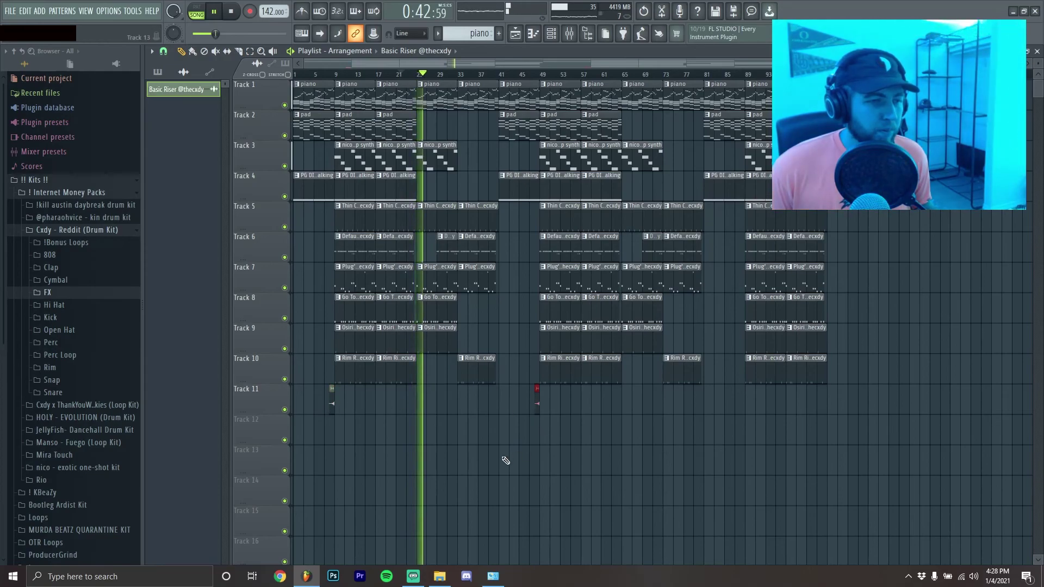
Step: Place Basic Riser copies on Track 11 leading into the drum entries at bars 49 and 89
scroll(736, 478, "up", 4)
scroll(964, 435, "down", 2)
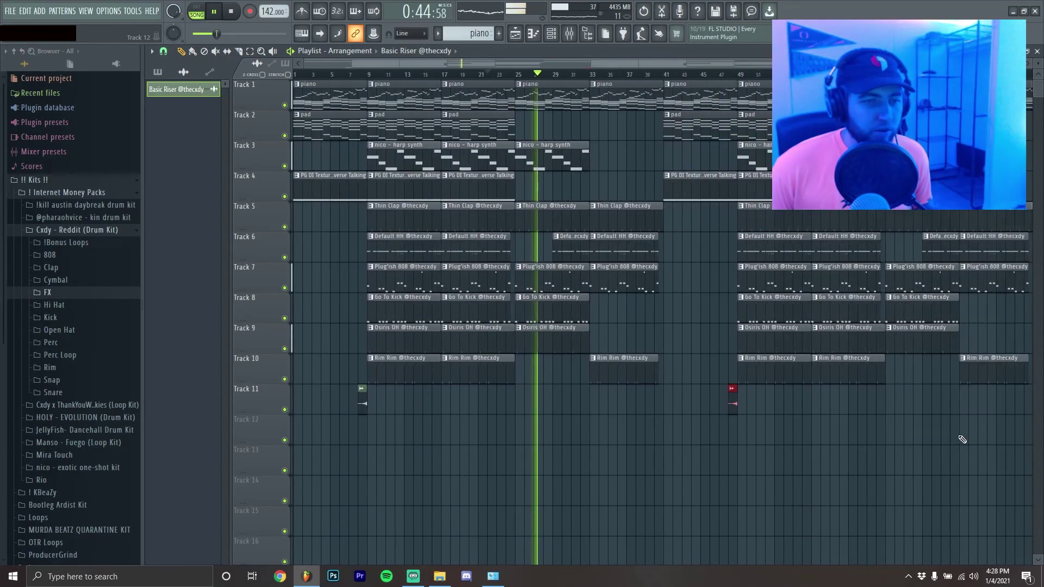
scroll(965, 439, "up", 4)
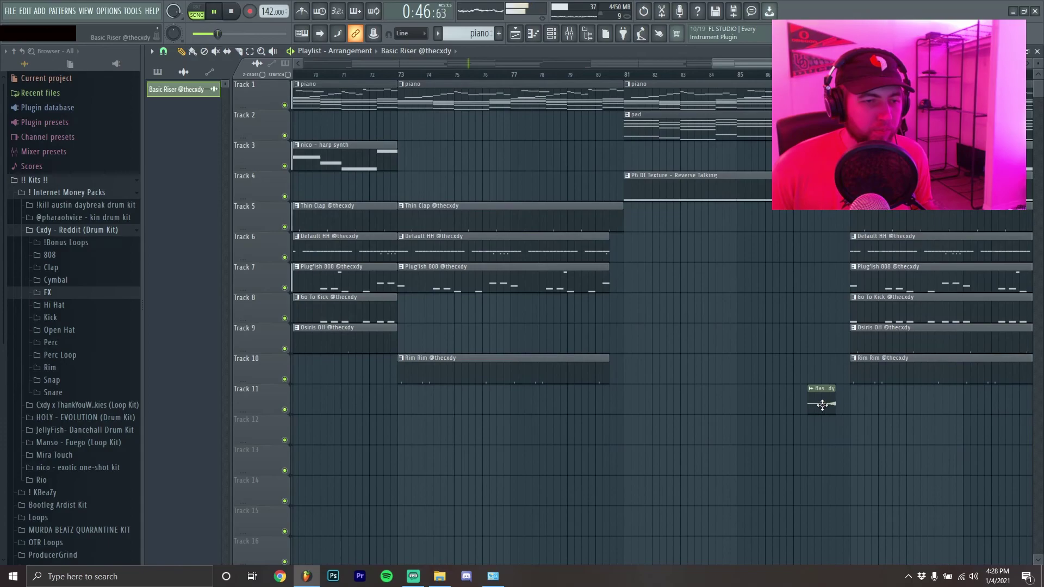
scroll(837, 405, "down", 6)
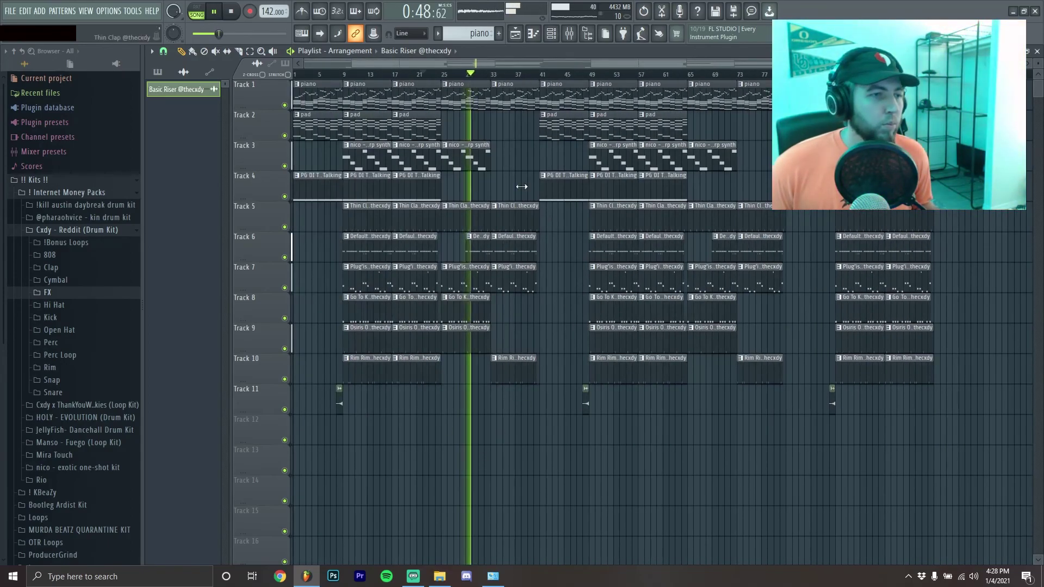
scroll(300, 207, "up", 2)
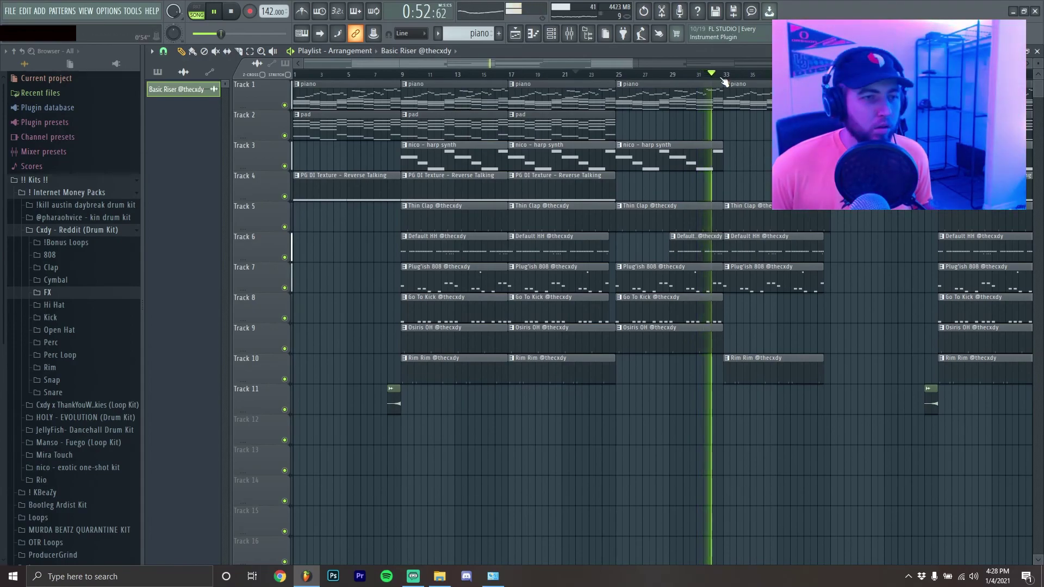
scroll(794, 240, "down", 2)
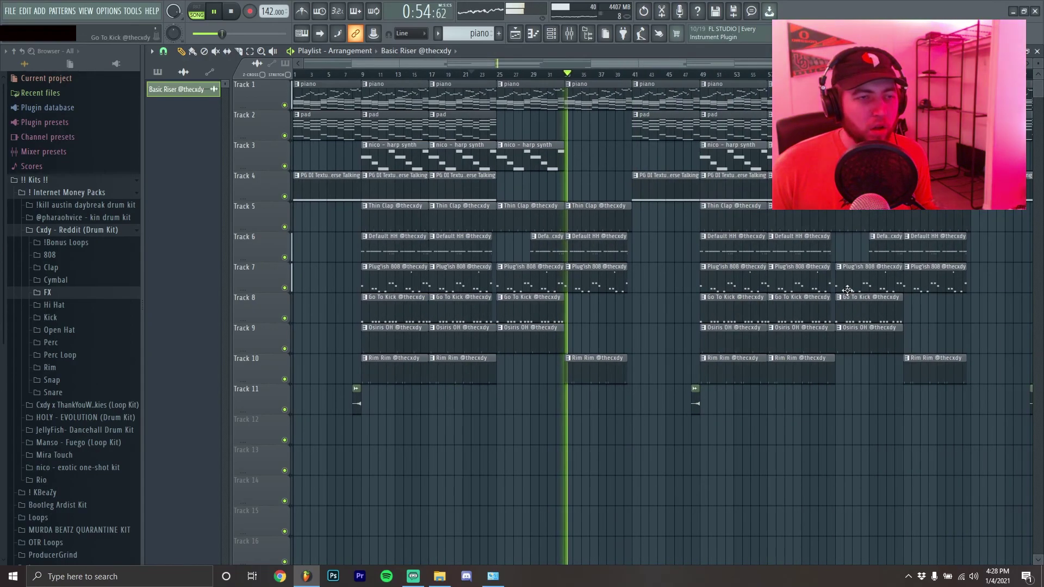
scroll(752, 159, "up", 2)
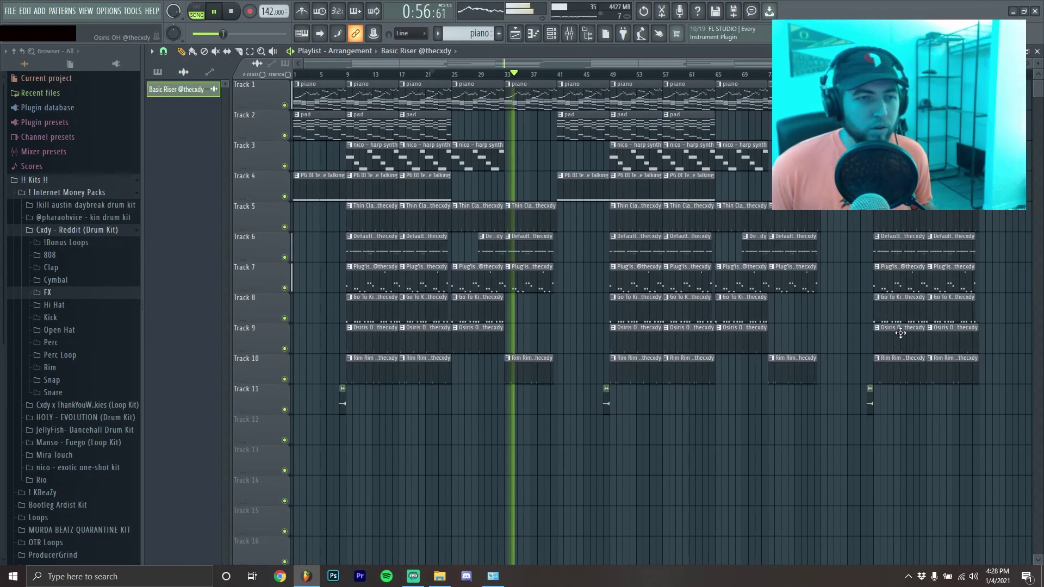
scroll(707, 147, "right", 5)
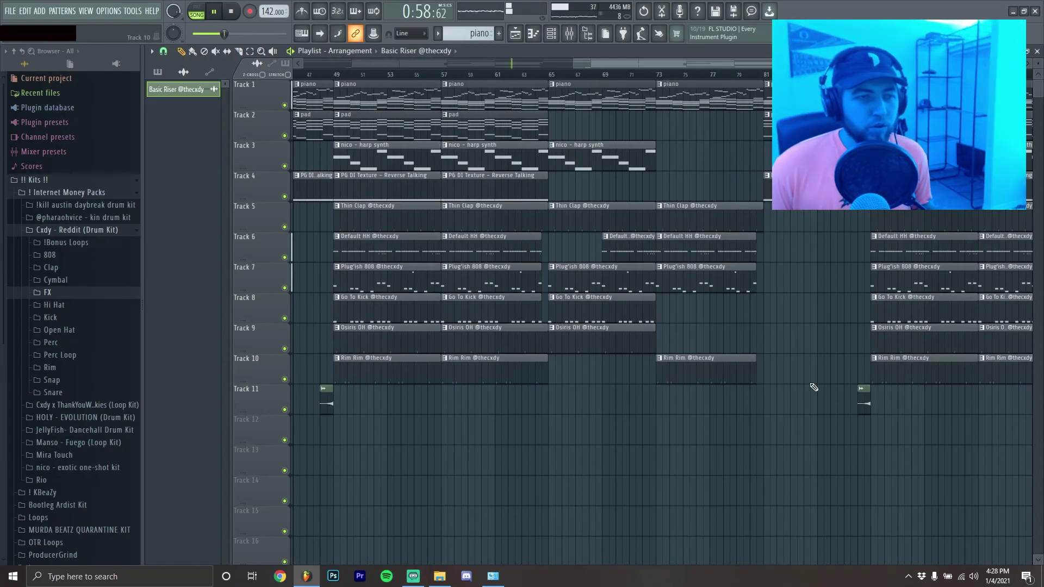
scroll(803, 389, "down", 2)
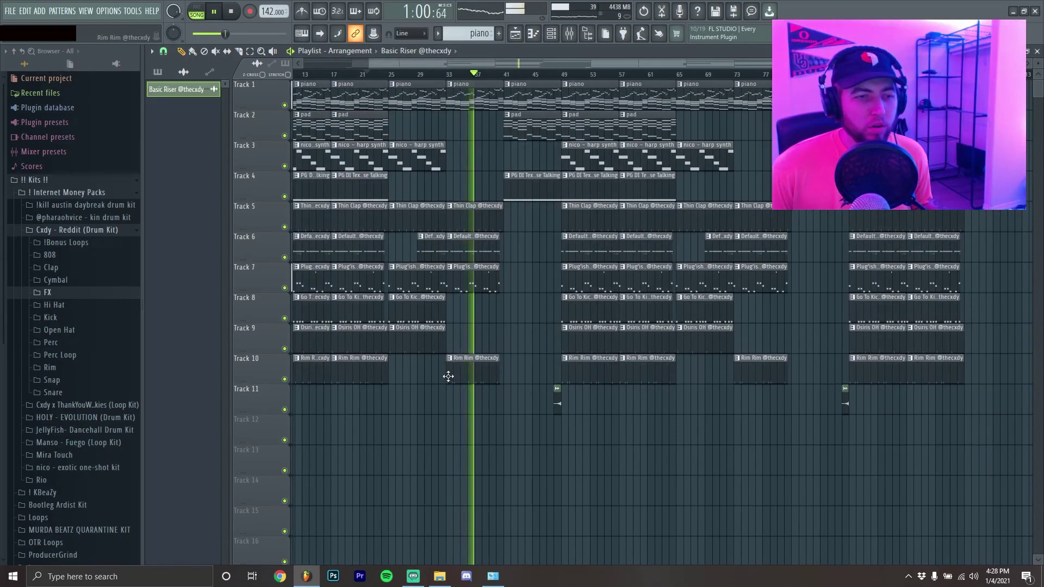
scroll(491, 366, "down", 1)
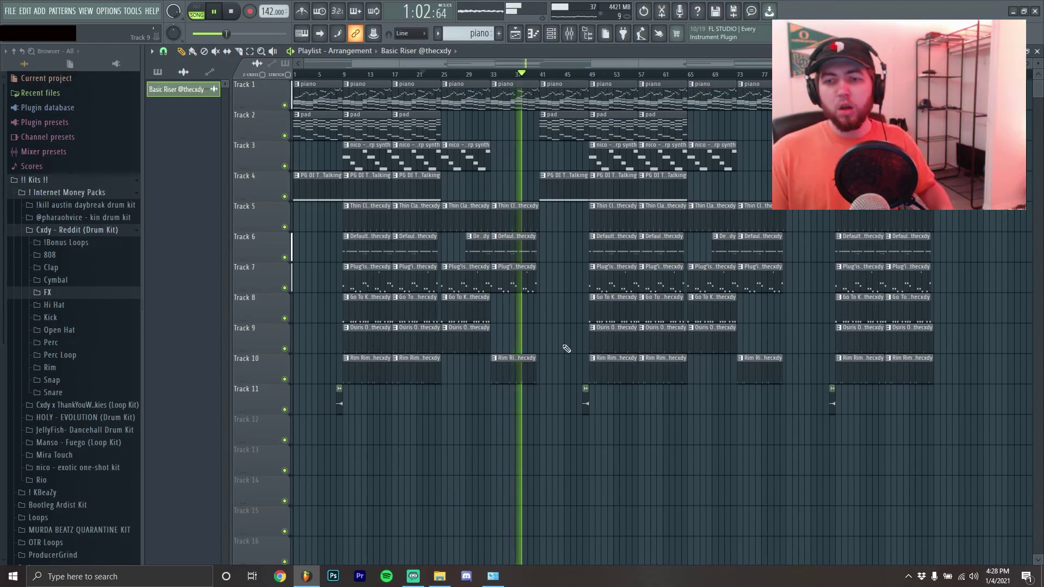